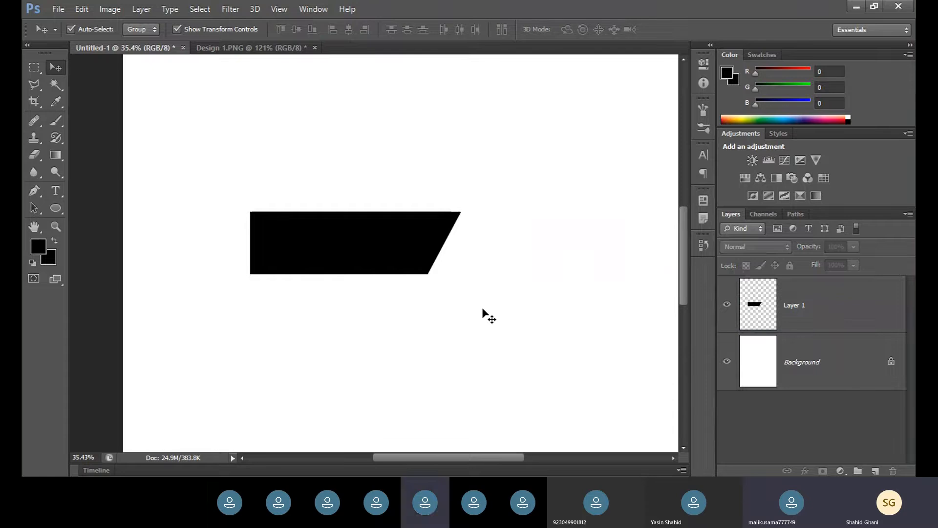
- Delete the existing black bar with the slanted end so only the Background layer is left
left_click(292, 247)
left_click(541, 256)
left_click_drag(380, 244, 384, 239)
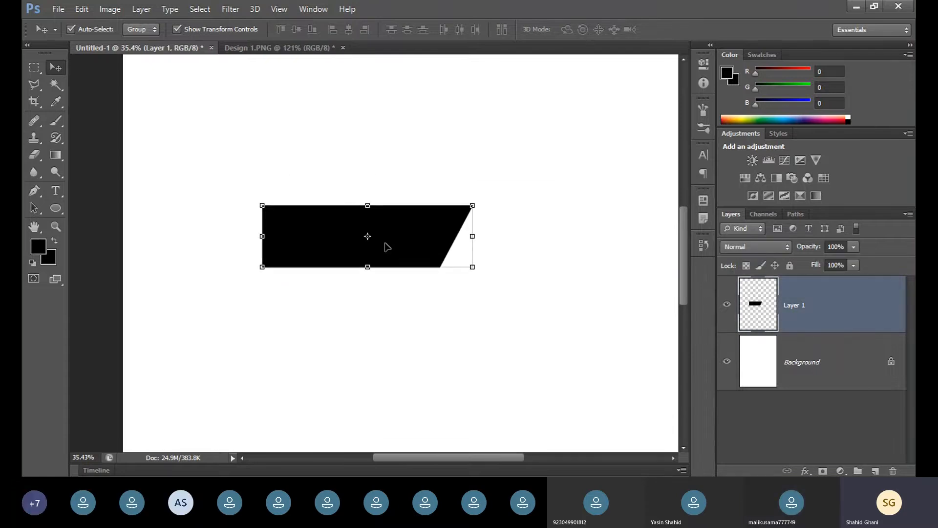
key("Delete")
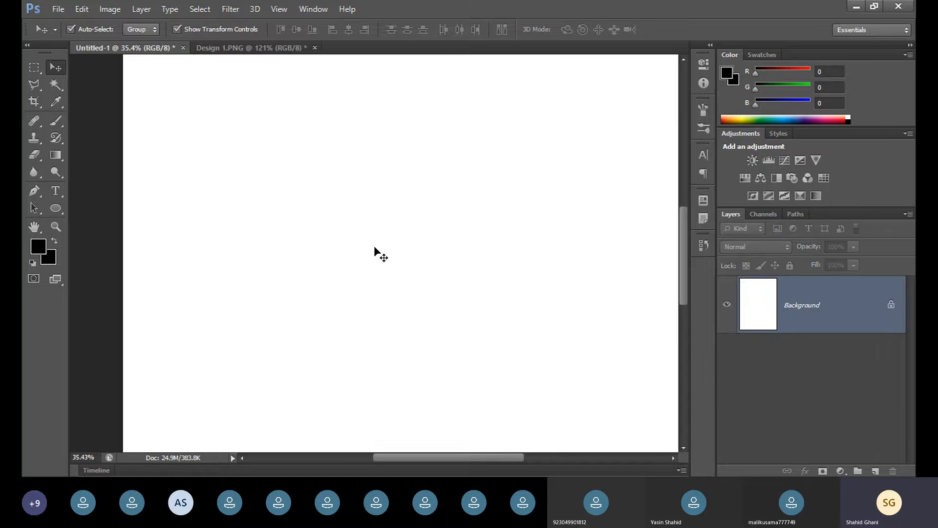
- Add a new layer, fill a wide rectangular marquee on it with black and deselect
left_click(34, 68)
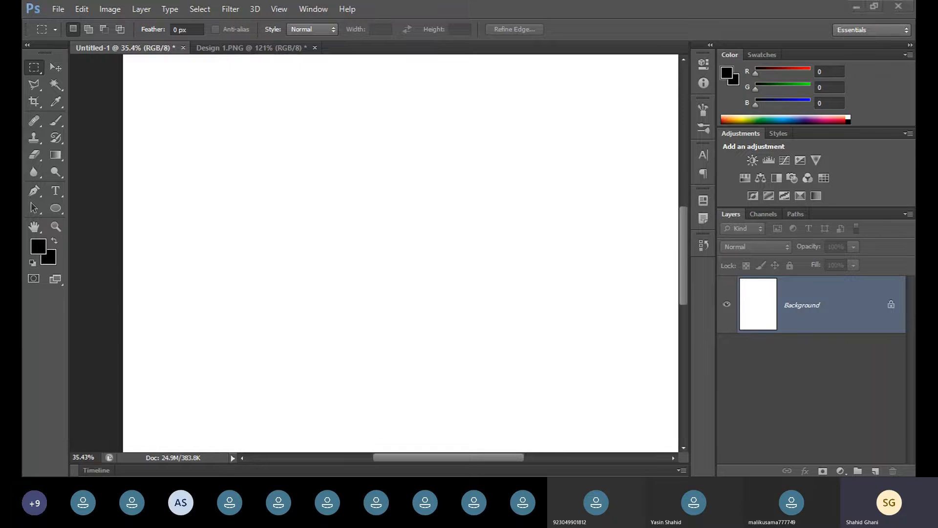
left_click(875, 470)
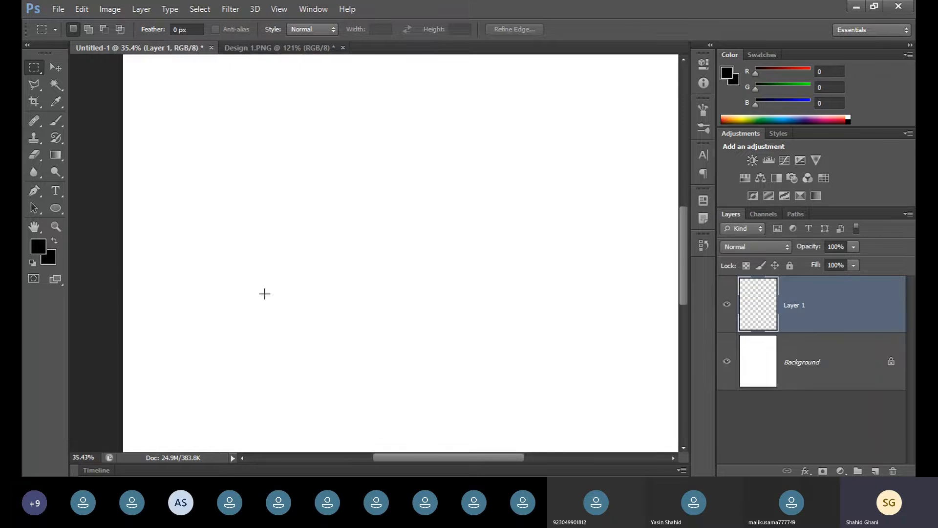
left_click_drag(241, 251, 497, 327)
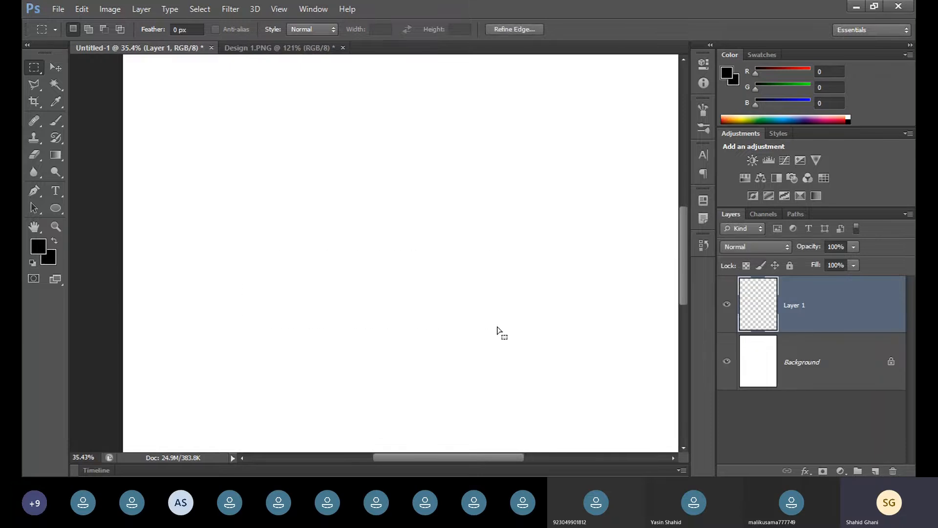
key("alt+BackSpace")
key("ctrl+d")
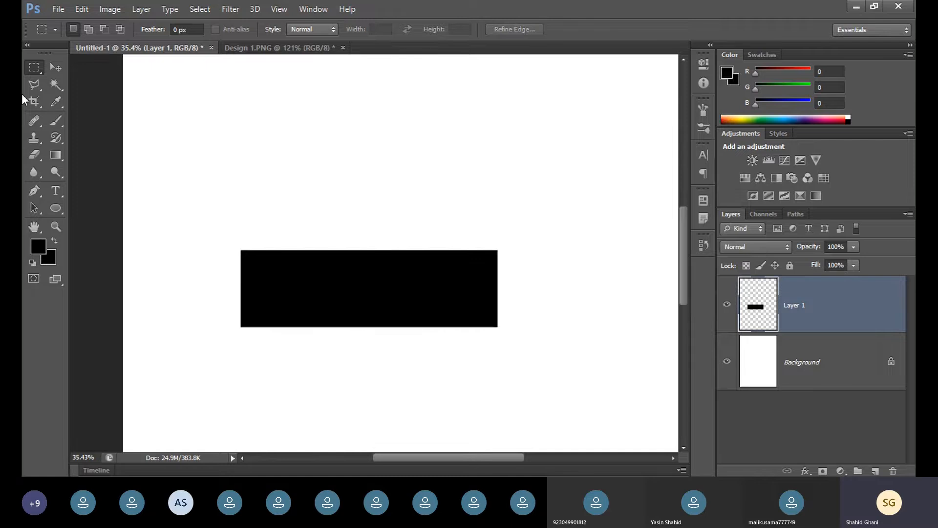
- Cut the rectangle's right end at a slant by deleting a triangular Polygonal Lasso selection nudged onto its upper right corner, and deselect
left_click(35, 85)
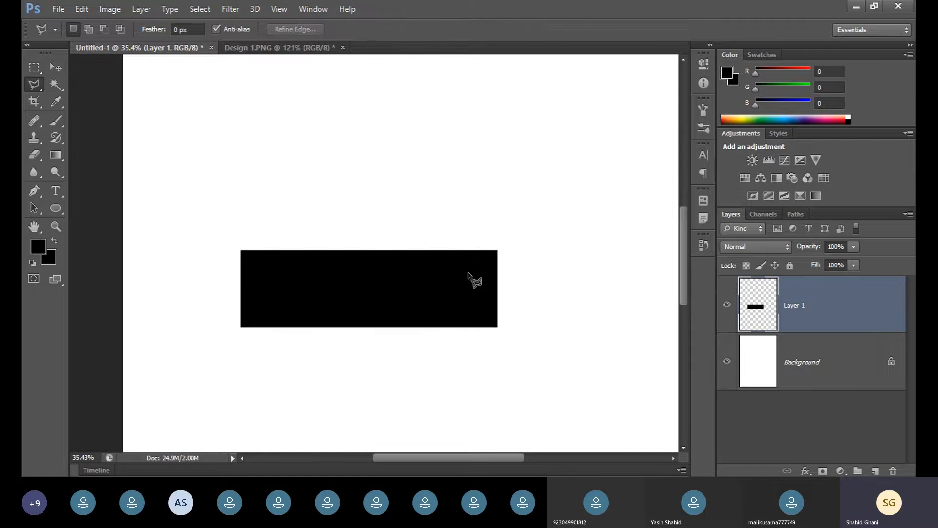
left_click(515, 231)
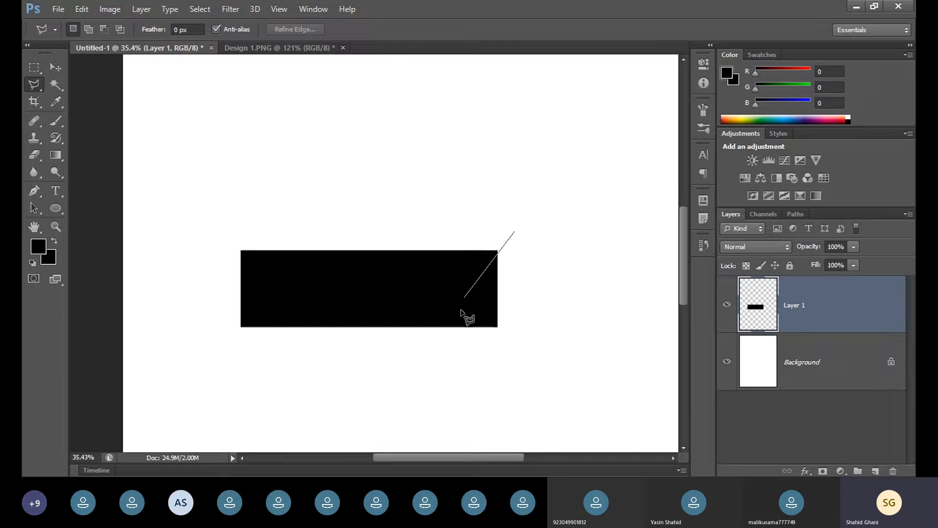
left_click(438, 348)
left_click(558, 333)
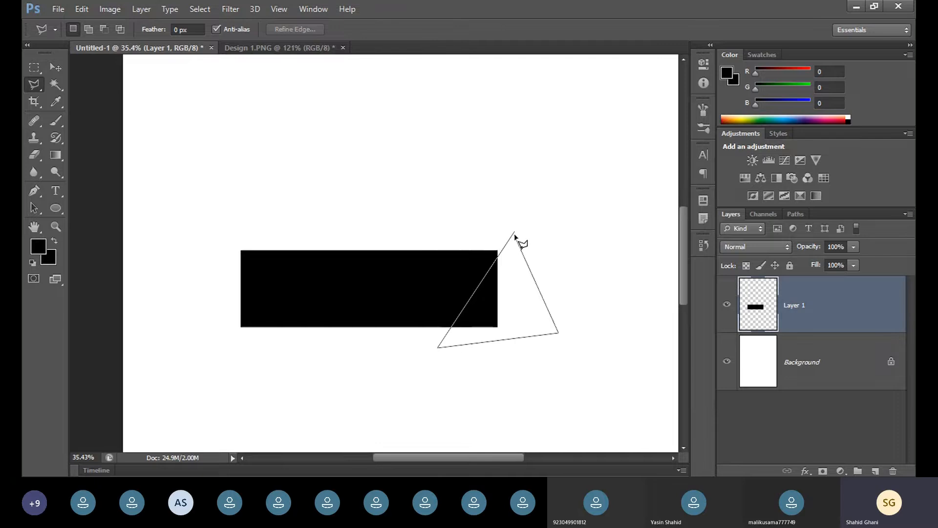
left_click(515, 234)
key("Left")
key("Left")
key("Left")
key("Left")
key("Left")
key("Left")
key("Left")
key("Left")
key("Left")
key("Left")
key("Left")
key("Left")
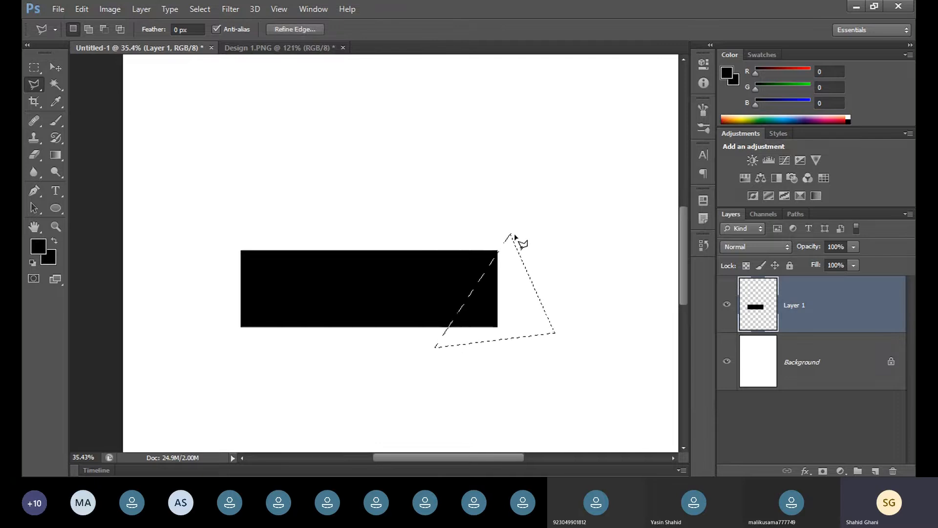
key("Right")
key("Right")
key("Right")
key("Right")
key("Delete")
key("ctrl+d")
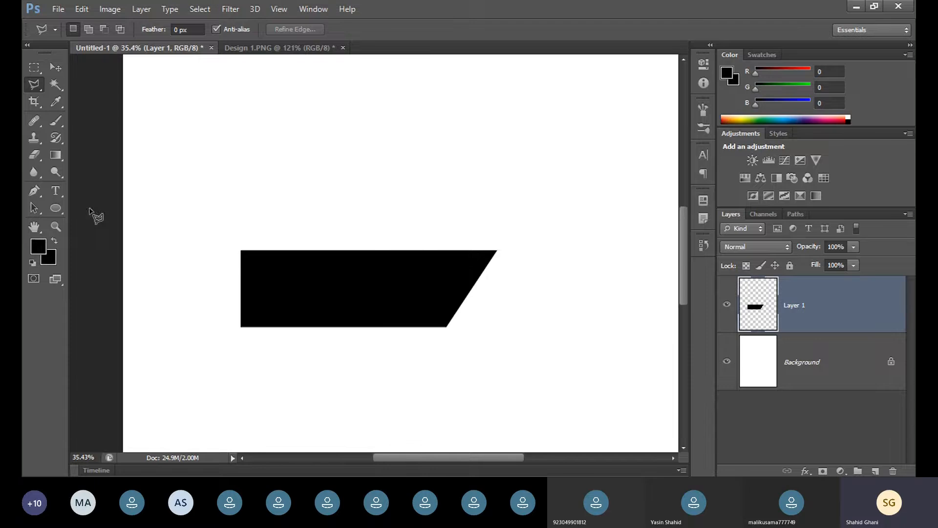
- Shift the lasso-cut bar slightly upward with the Move tool and delete it
left_click(56, 67)
left_click_drag(412, 294, 402, 279)
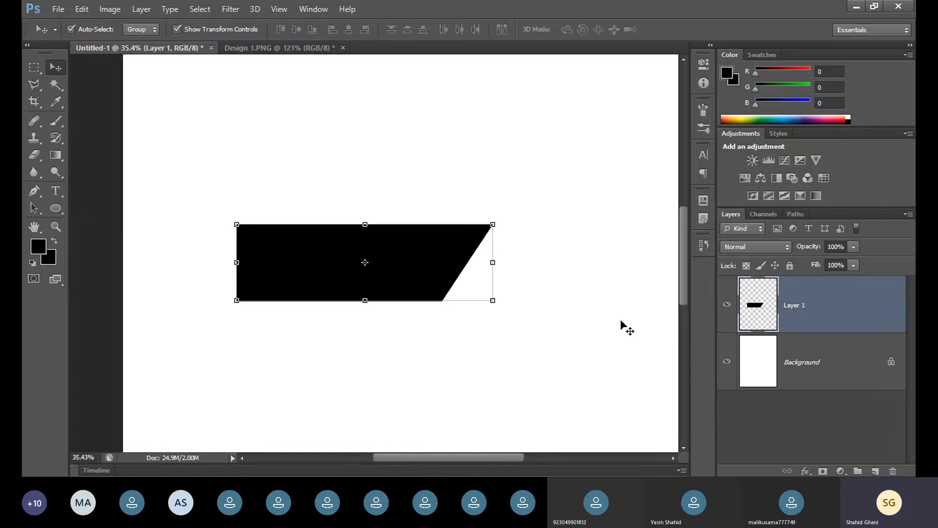
key("Delete")
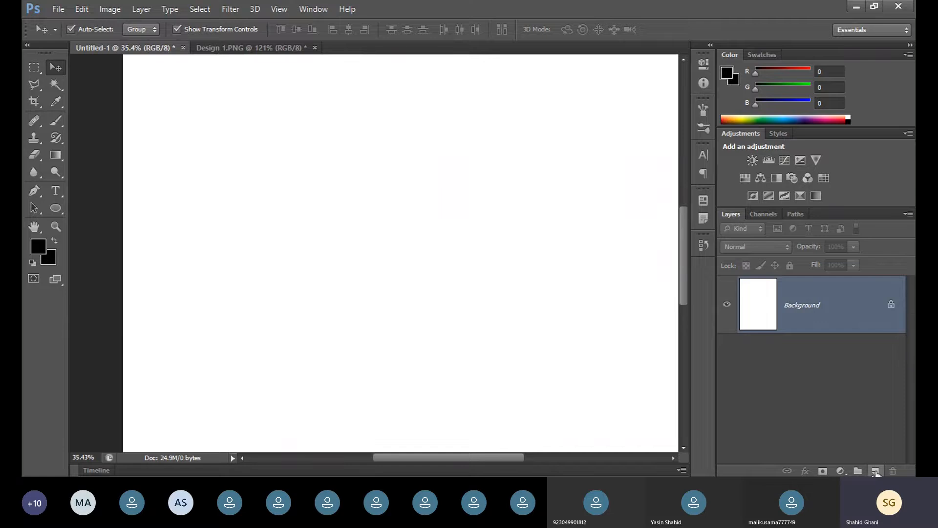
- Draw a wide black-filled rectangle on a new layer and move it slightly lower on the canvas
left_click(876, 472)
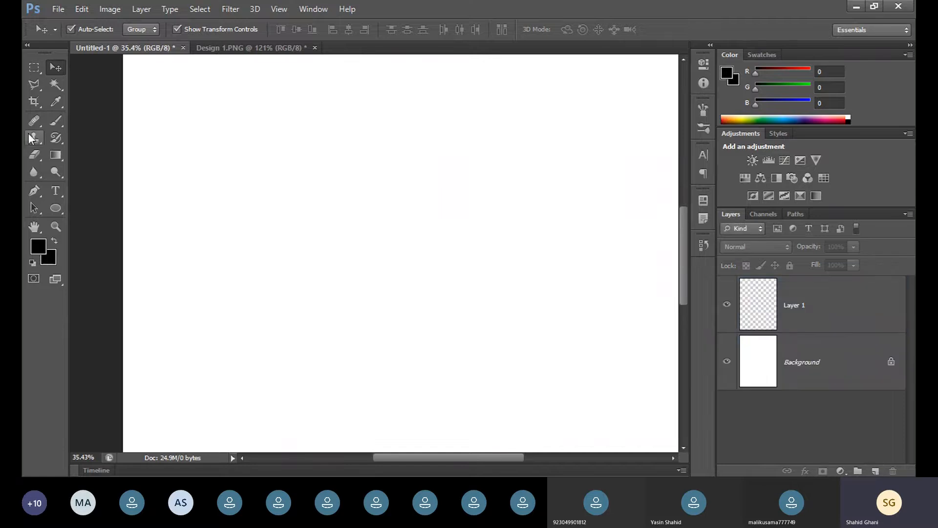
left_click(45, 67)
left_click_drag(244, 160, 507, 225)
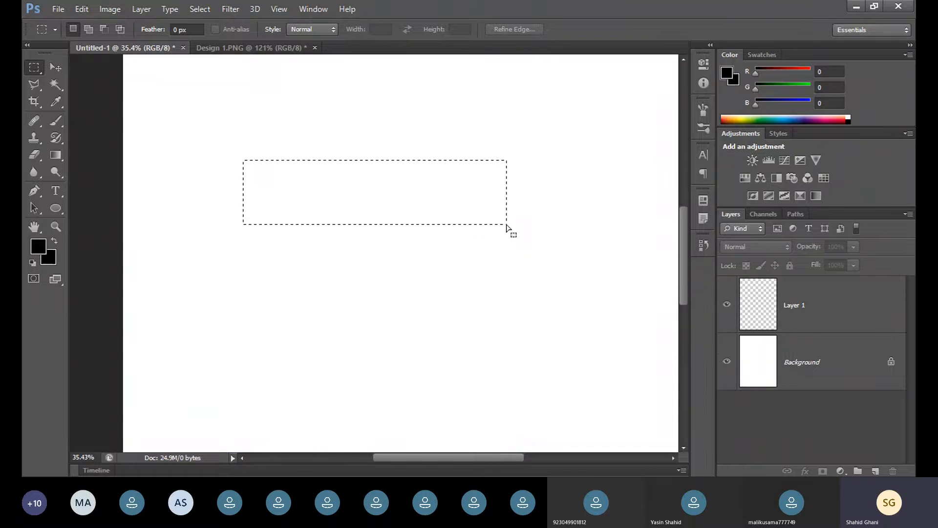
key("alt")
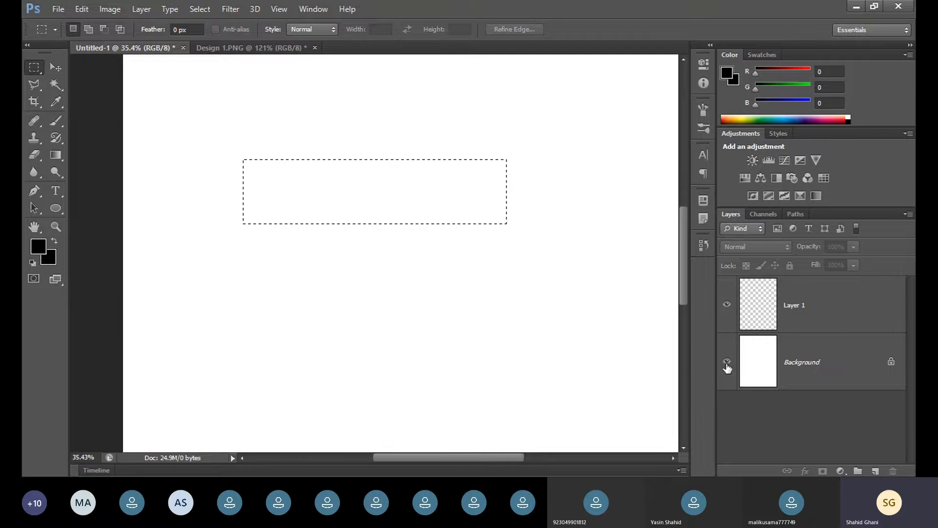
left_click(784, 308)
key("alt+BackSpace")
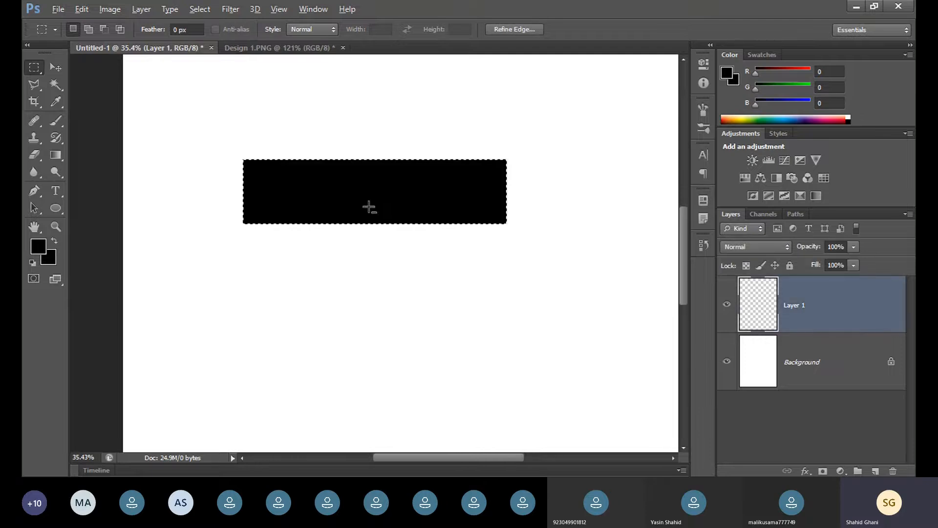
key("ctrl+d")
left_click(55, 67)
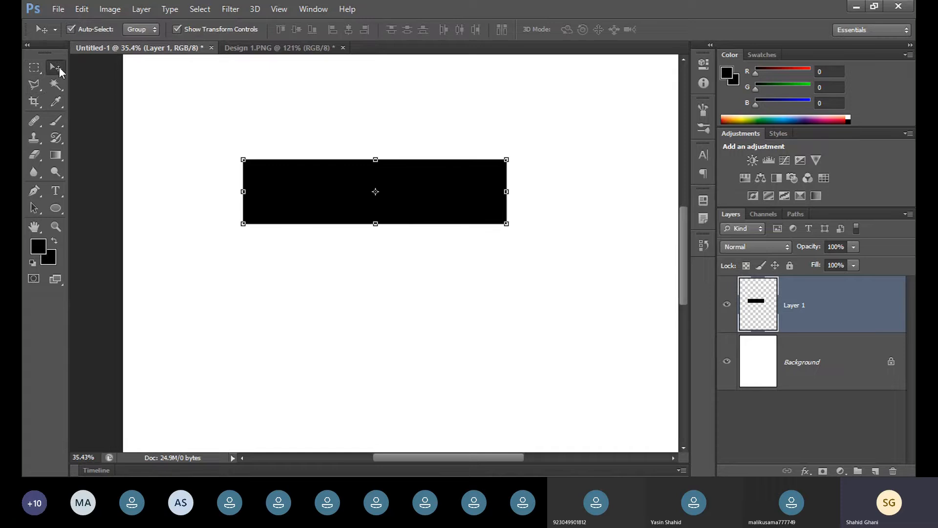
left_click_drag(440, 205, 440, 239)
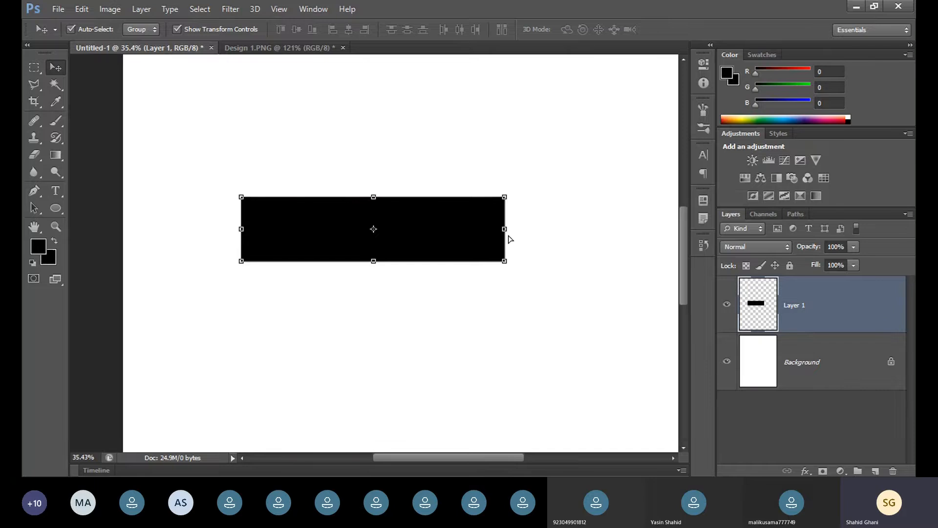
- Try skewing the rectangle's right side upward into a rising parallelogram and undo the transform
left_click_drag(505, 229, 500, 161)
key("Return")
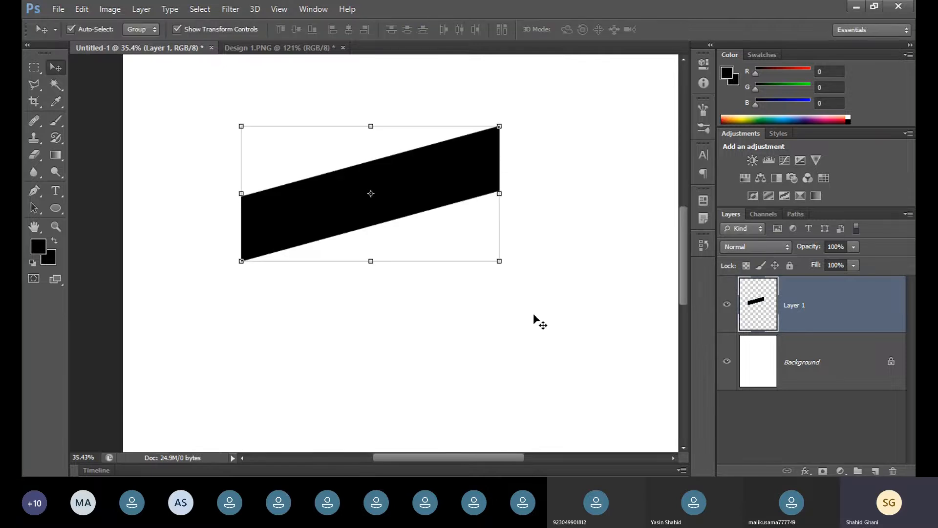
left_click(534, 316)
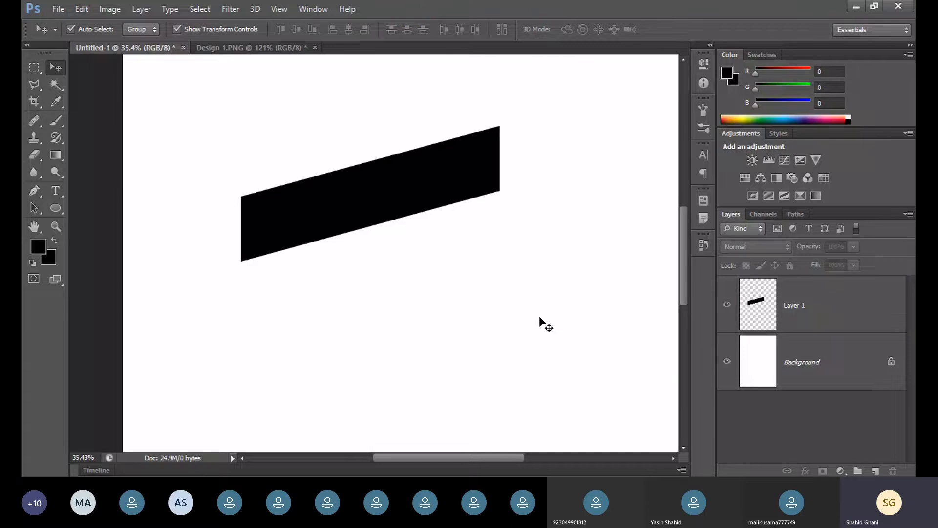
key("ctrl+z")
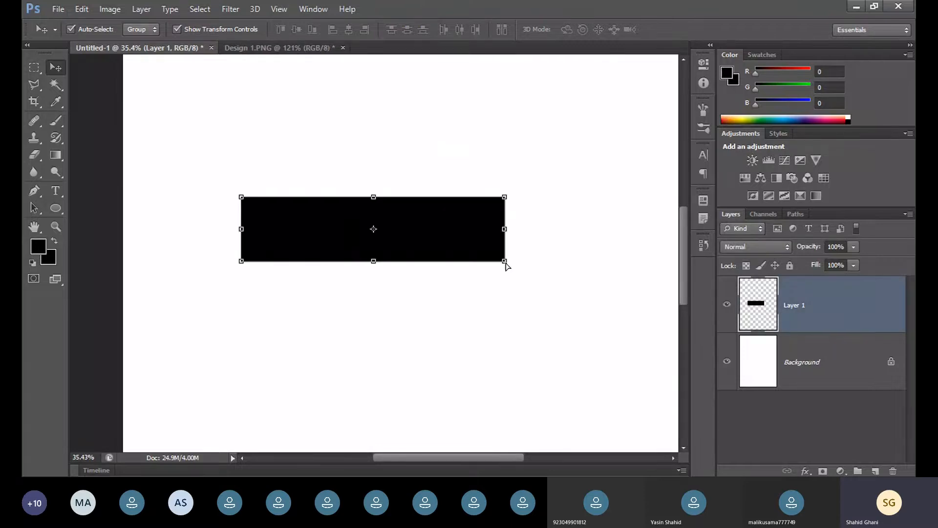
- Slant the rectangle's right end by transforming its lower right corner inward, with a horizontal skew of about -29°
left_click_drag(505, 262, 469, 262)
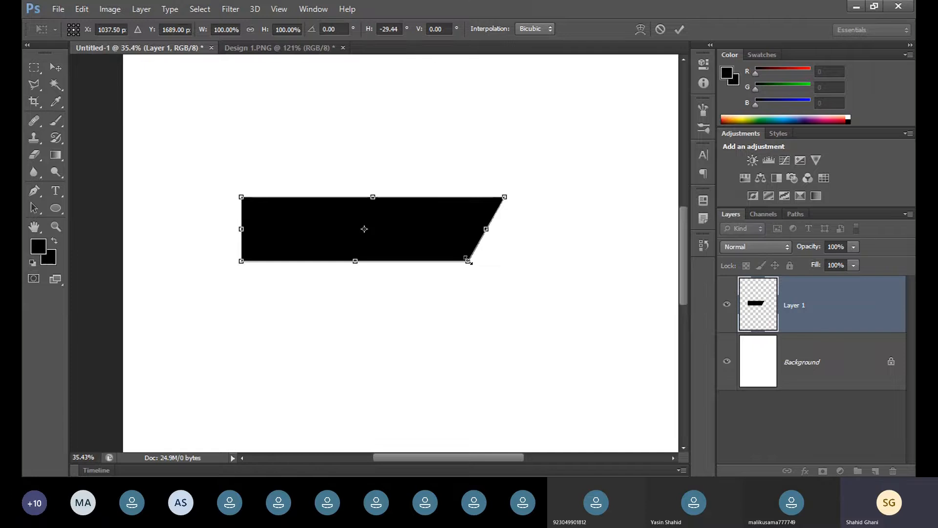
key("Return")
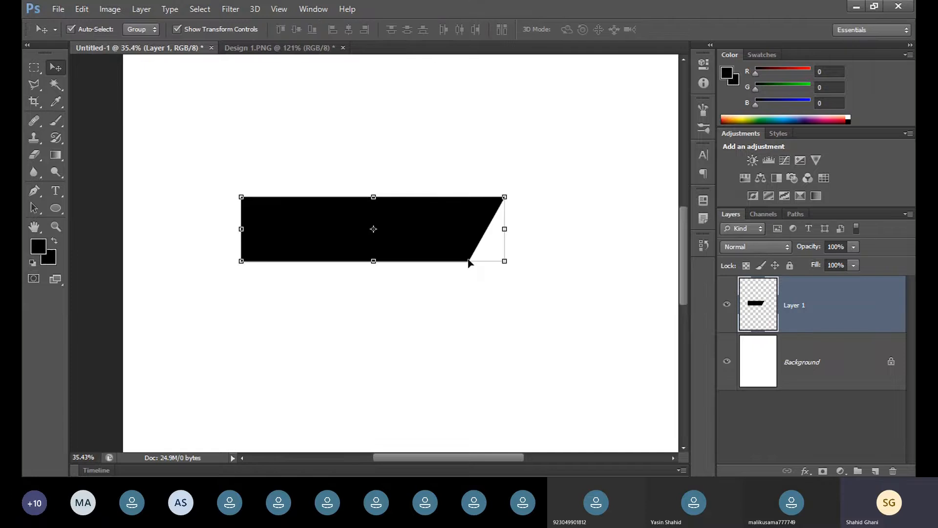
left_click(365, 360)
- Reposition the slanted bar a little to the right and place a duplicate of it directly below
left_click_drag(396, 232, 409, 230)
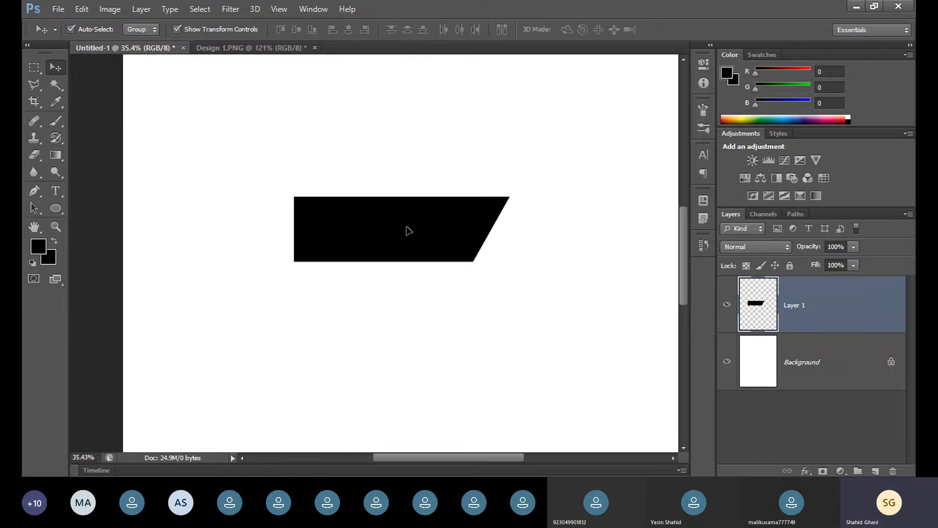
key("ctrl+t")
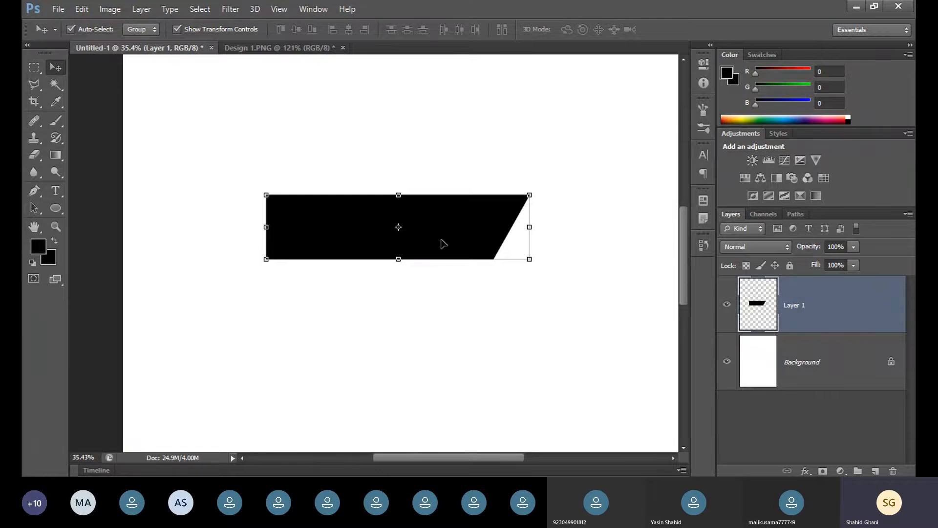
mouse_move(443, 243)
left_mouse_down()
mouse_move(454, 241)
mouse_move(442, 250)
left_mouse_up()
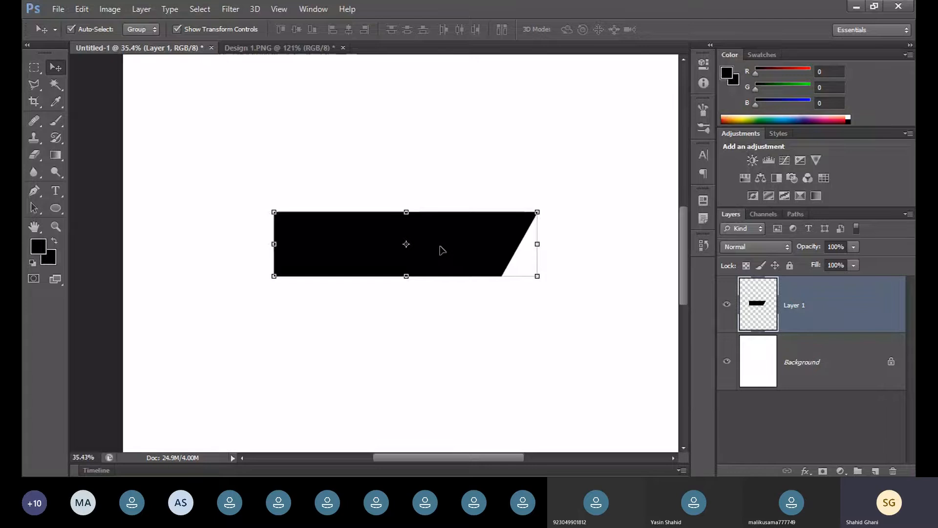
left_click_drag(442, 250, 457, 253)
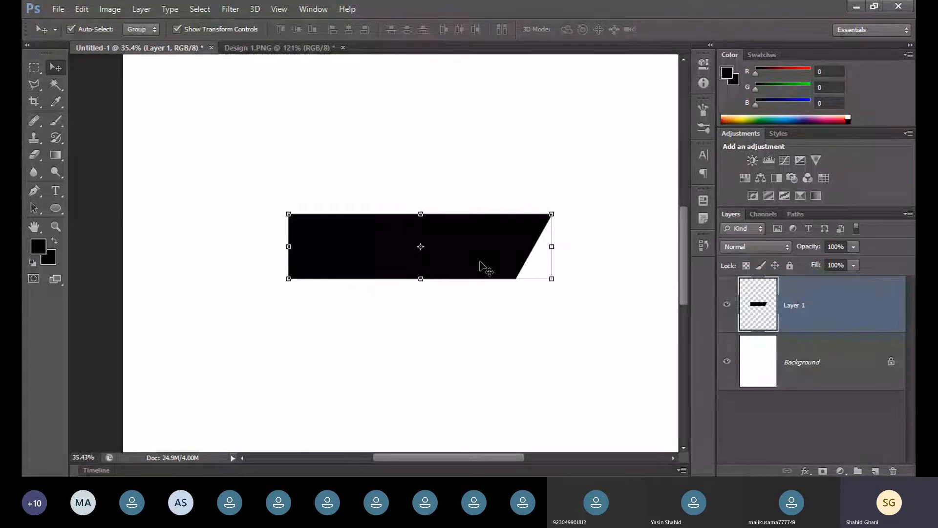
left_click_drag(480, 264, 501, 293)
left_click(523, 348)
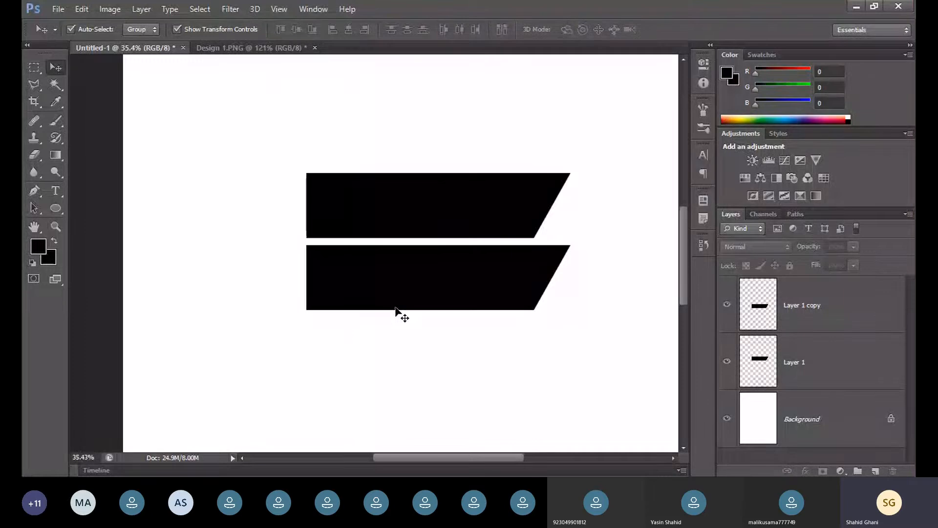
- Mirror the lower bar horizontally so its slanted end faces left, and place it just below the upper bar
left_click(395, 306)
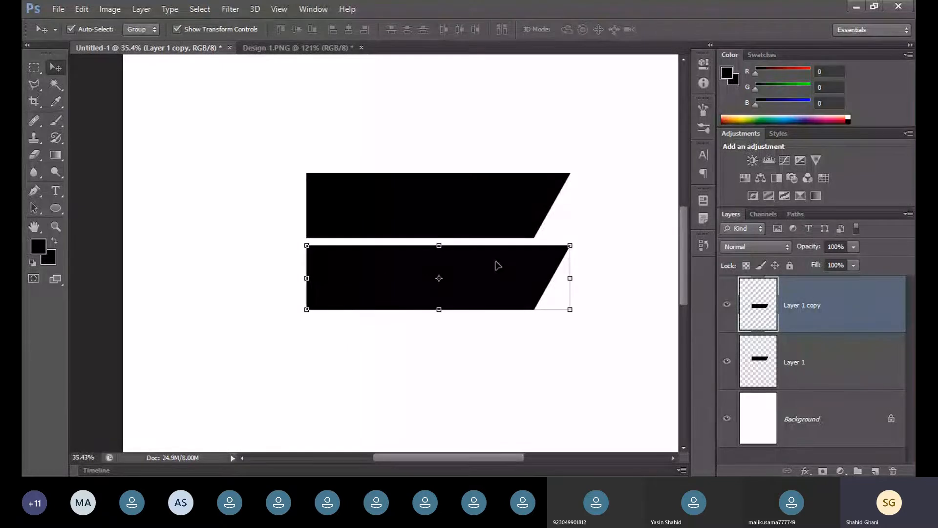
left_click_drag(495, 261, 573, 286)
left_click_drag(649, 299, 123, 330)
key("Return")
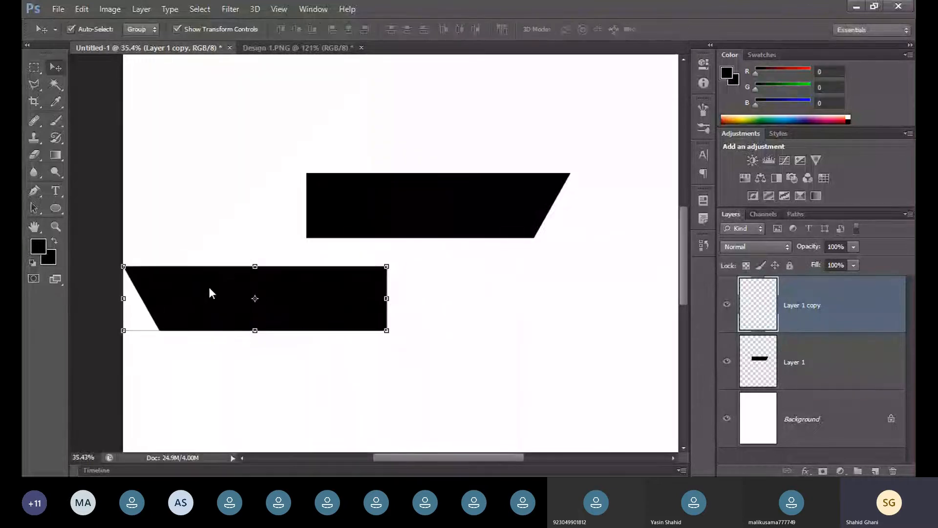
left_click_drag(211, 293, 349, 285)
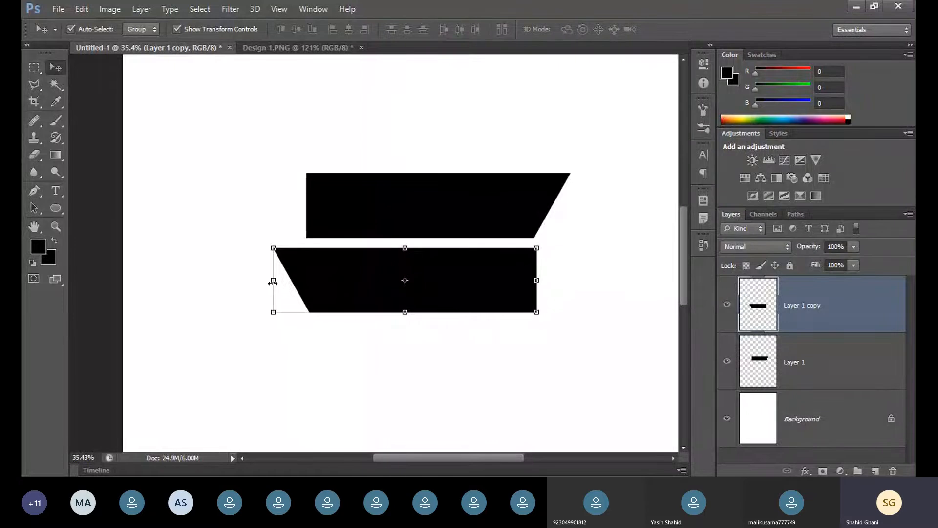
- Stretch the mirrored lower bar further out to the left from its slanted side, and deselect it
left_click_drag(273, 281, 228, 280)
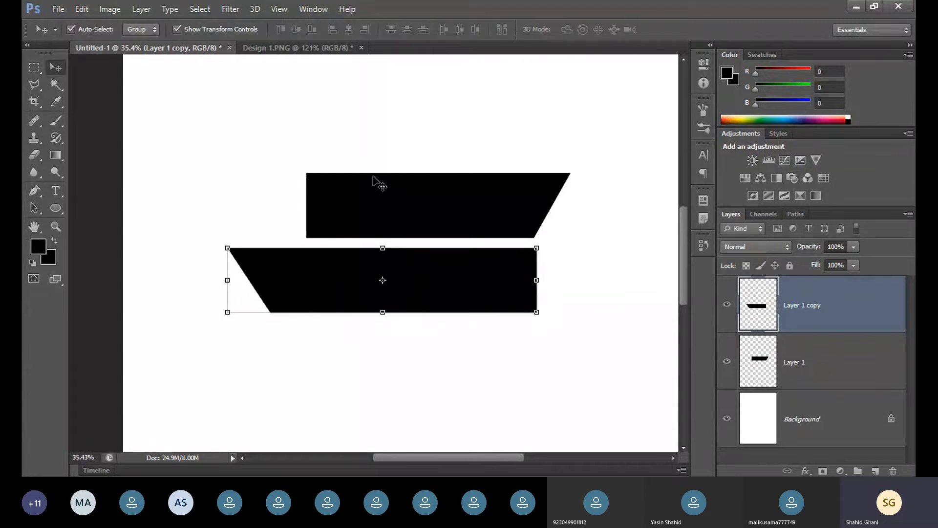
left_click(479, 370)
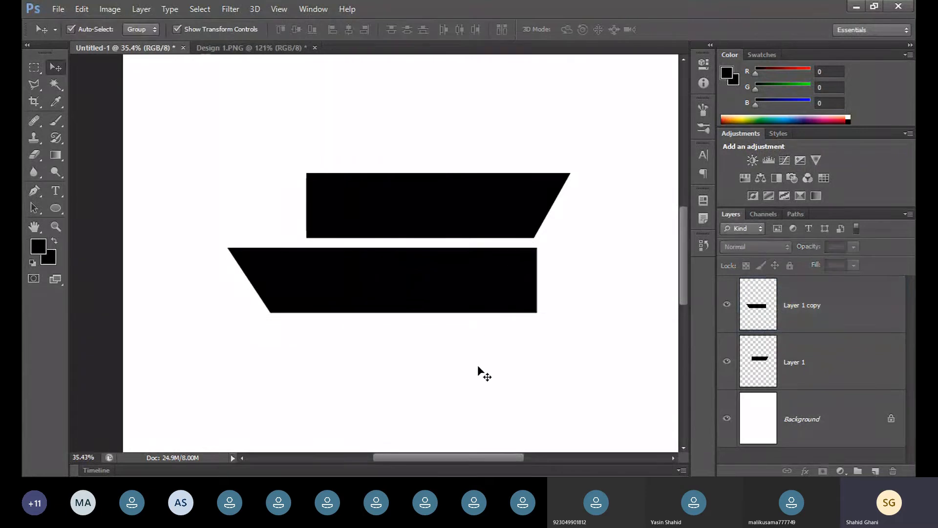
- Nudge the upper bar, then replace the stretched lower bar with a fresh duplicate of the upper one directly below it
left_click(475, 226)
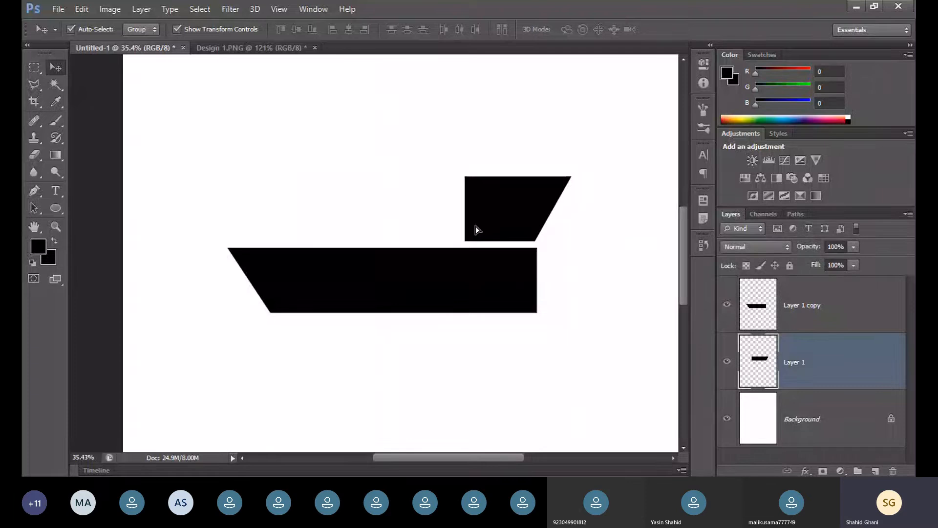
left_click_drag(476, 227, 476, 221)
left_click(380, 292)
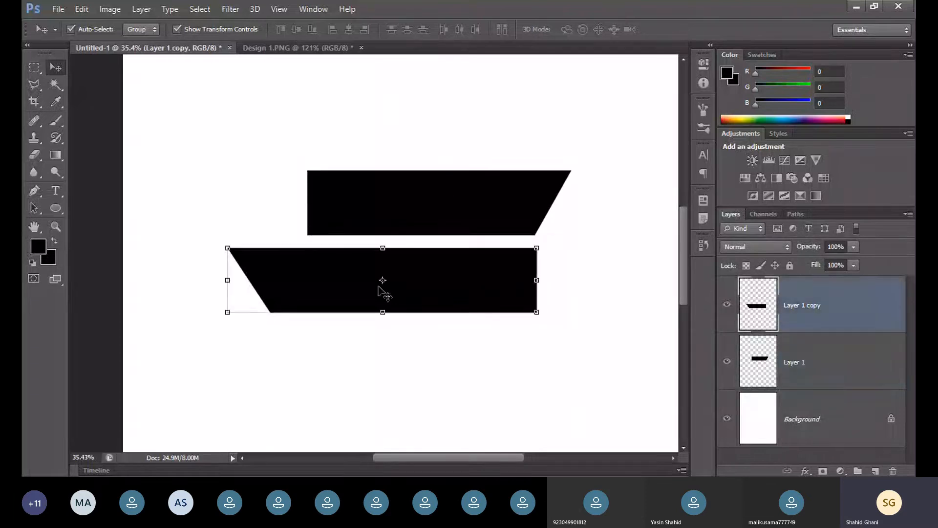
key("Delete")
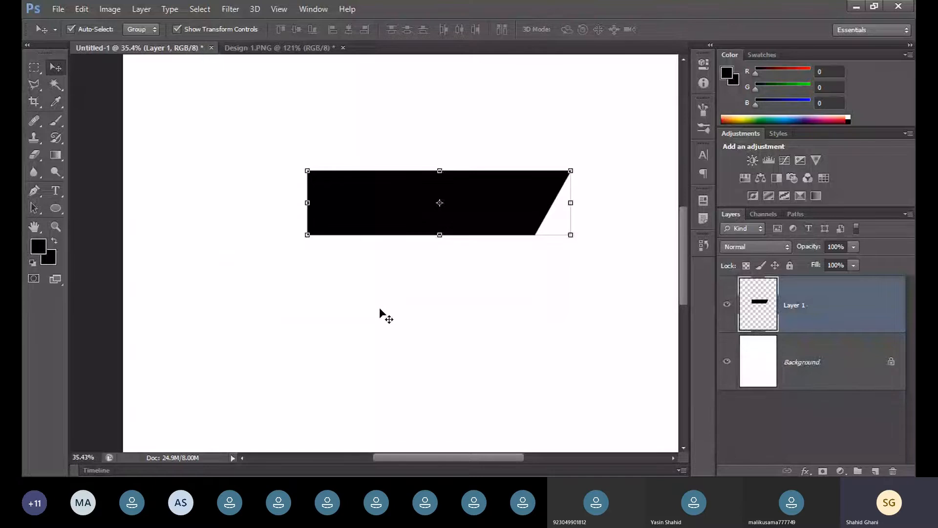
left_click_drag(386, 209, 386, 288)
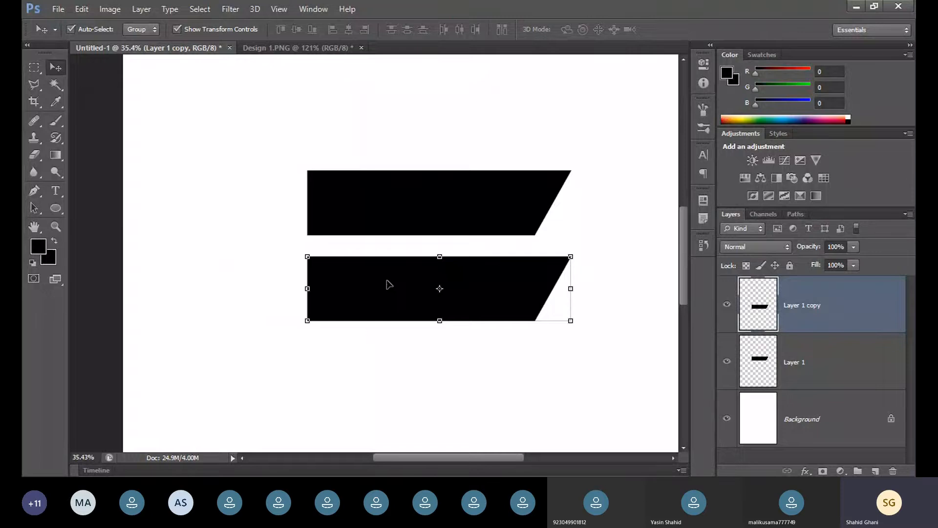
left_click(433, 369)
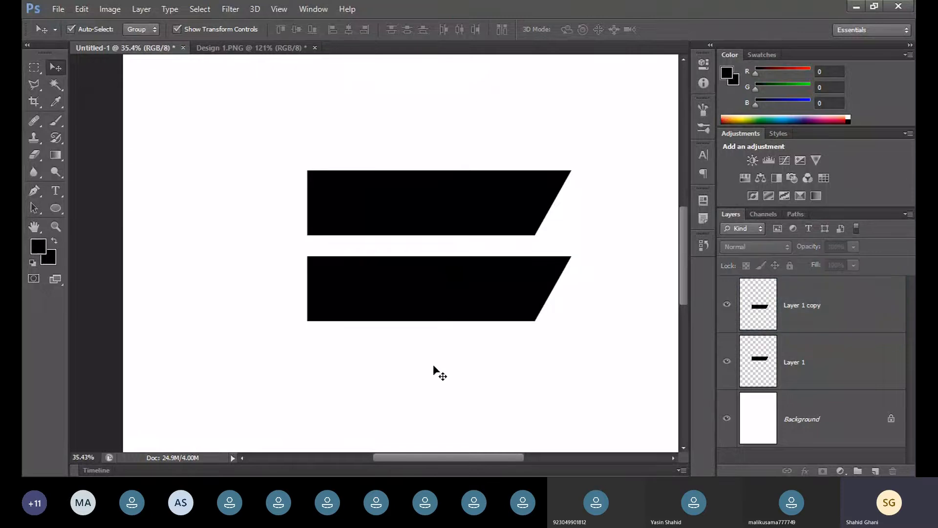
- Flip the duplicated lower bar horizontally so its slanted end faces left
left_click(450, 315)
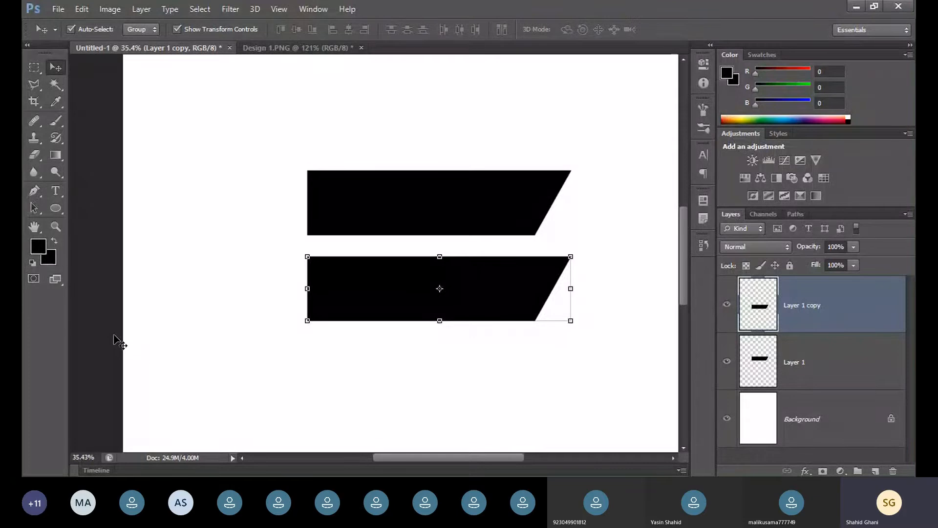
left_click(82, 9)
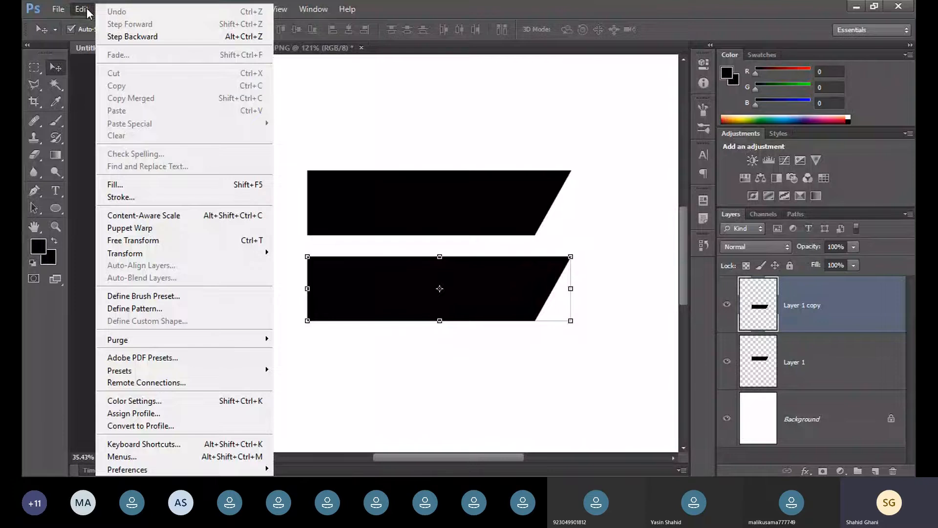
mouse_move(97, 14)
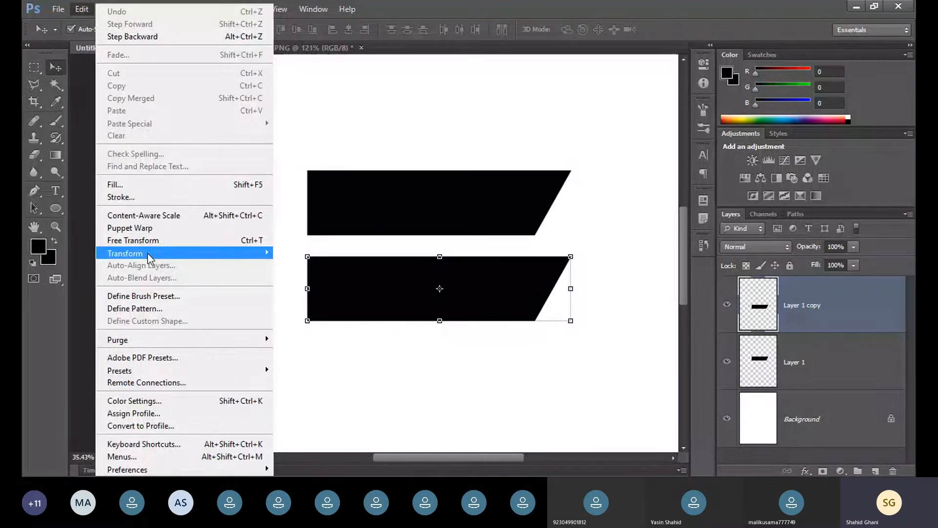
mouse_move(148, 253)
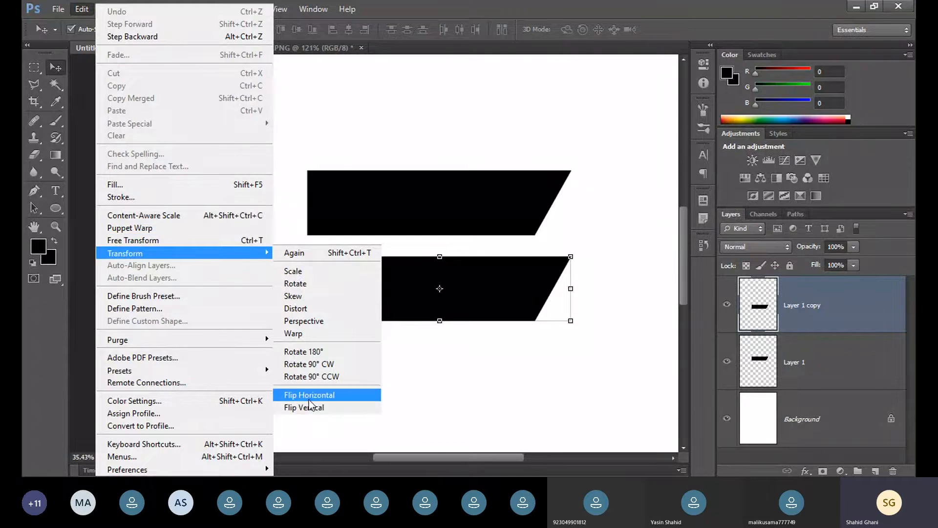
left_click(339, 396)
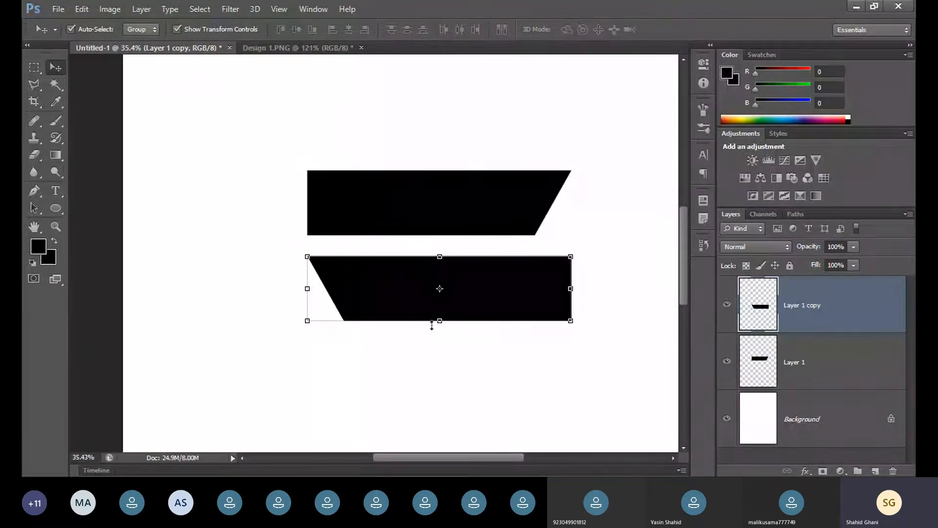
- Flip the lower bar vertically, shift it slightly left and down, and deselect it
left_click(82, 10)
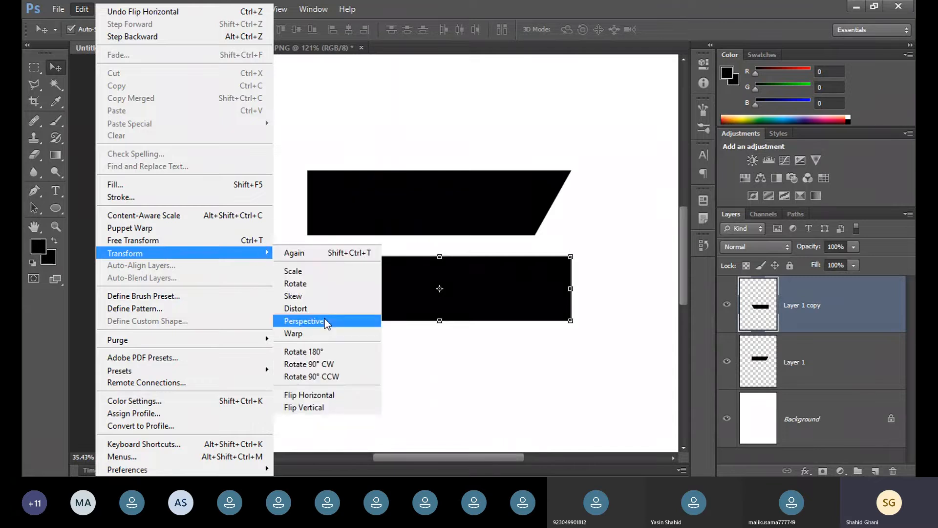
left_click(303, 409)
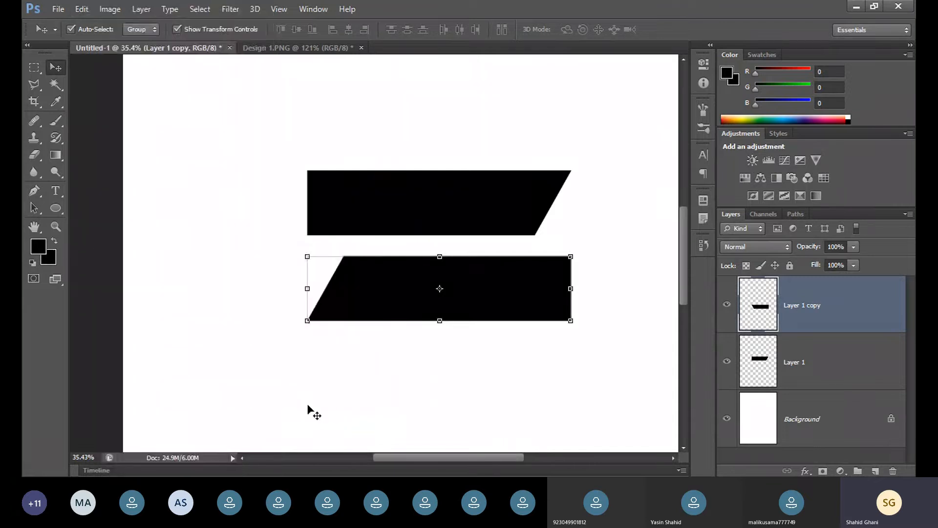
left_click(353, 353)
left_click_drag(385, 309, 359, 314)
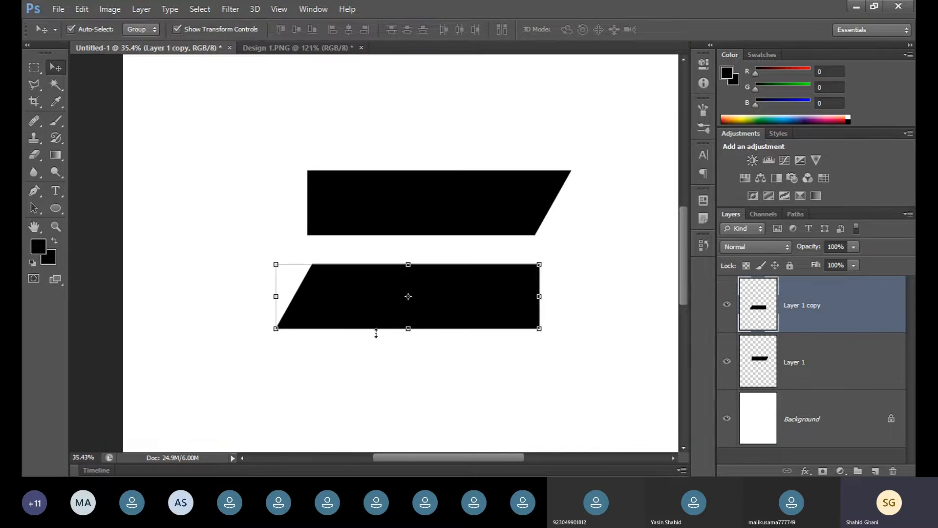
left_click(352, 360)
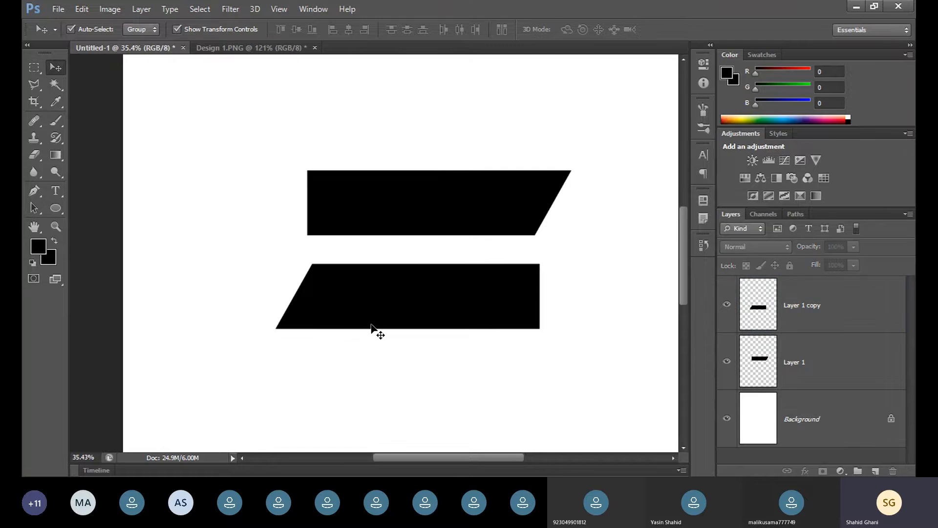
- Flip the upper bar horizontally and align it flush on top of the lower bar, forming a ribbon with a V-shaped notch at left
left_click(359, 215)
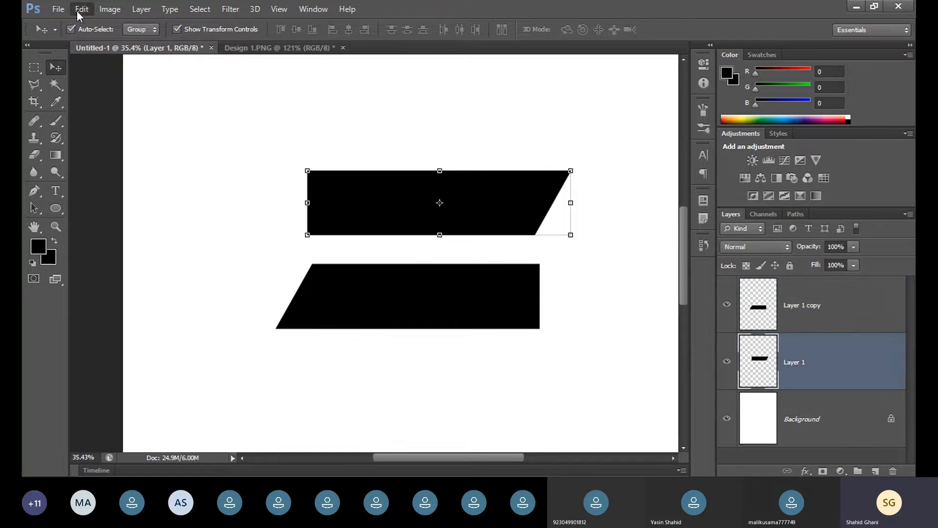
left_click(77, 10)
mouse_move(225, 254)
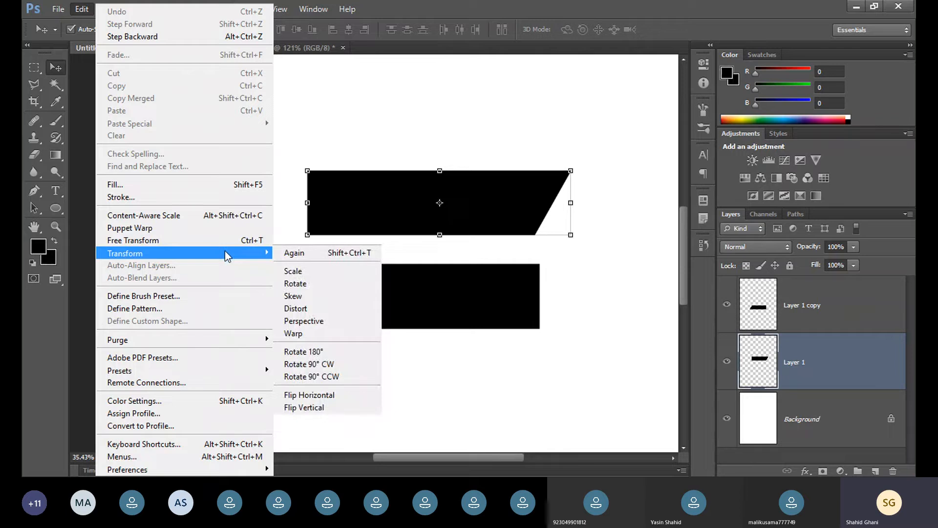
left_click(347, 397)
left_click(442, 384)
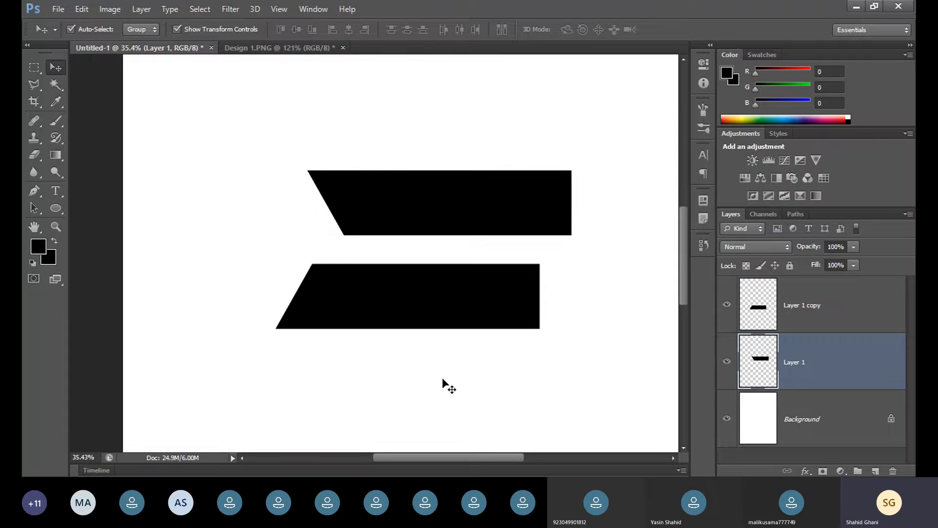
left_click_drag(467, 204, 433, 227)
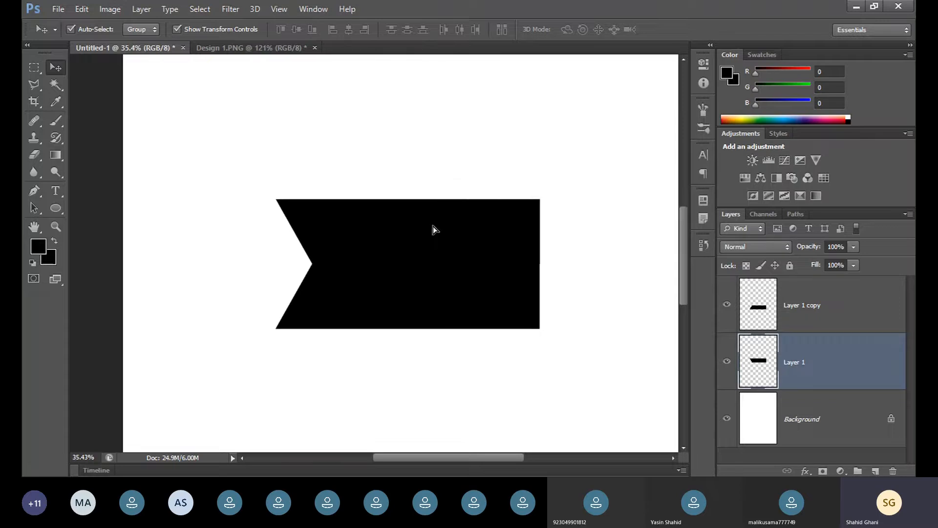
left_click(552, 329)
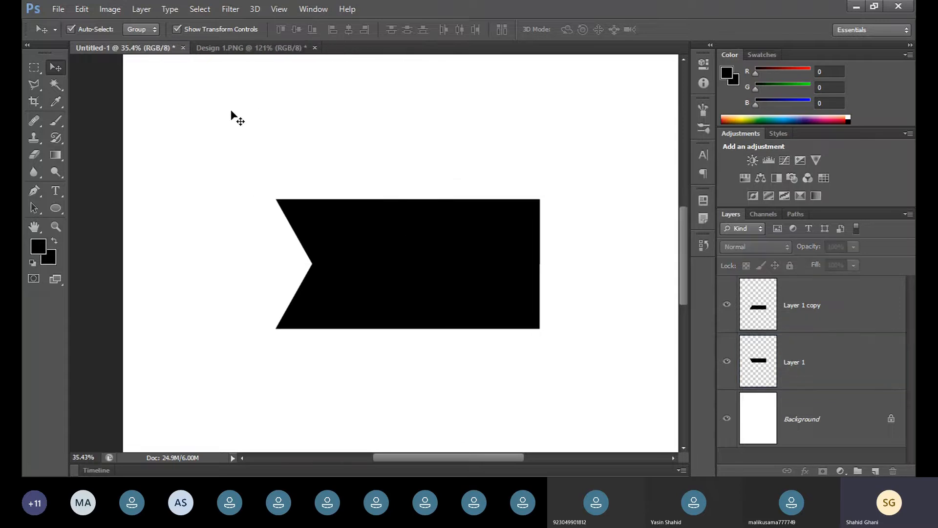
- Examine which layer holds each half of the ribbon by selecting the two bar layers in turn
left_click_drag(232, 114, 595, 377)
left_click(595, 377)
left_click_drag(370, 246, 369, 244)
left_click(502, 356)
left_click(803, 370)
left_click(809, 323)
left_click(807, 359)
left_click(801, 313)
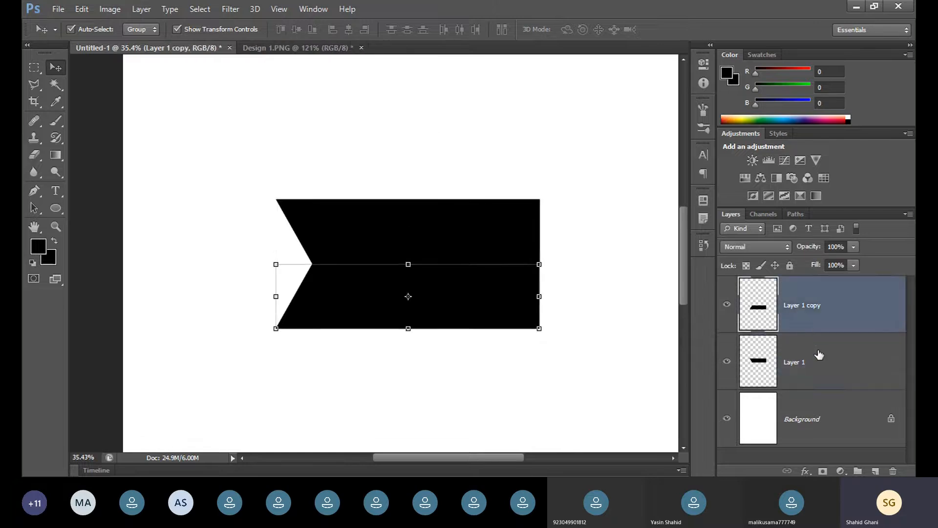
left_click(820, 356)
left_click(821, 318)
left_click(821, 368)
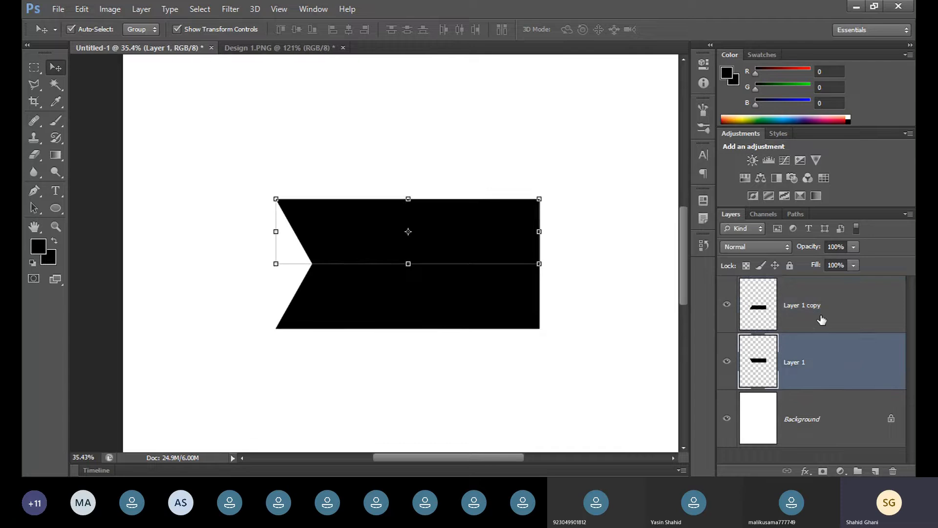
left_click(822, 320)
left_click(414, 373)
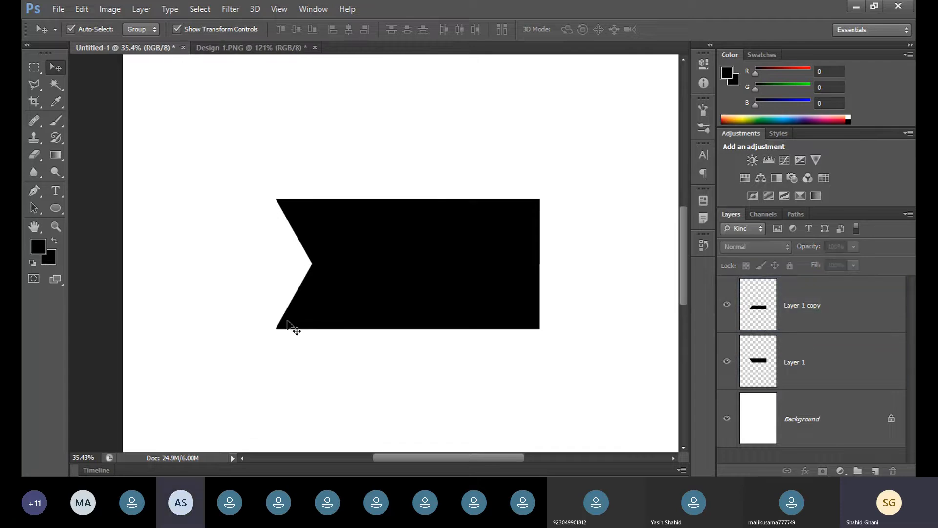
- Select both halves of the ribbon and merge them into a single layer
scroll(288, 322, "up", 1)
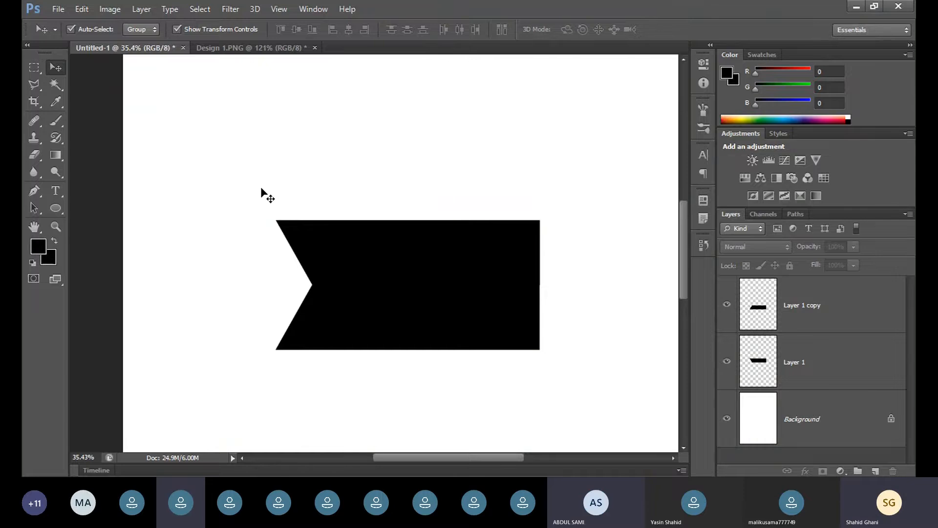
left_click_drag(257, 176, 608, 384)
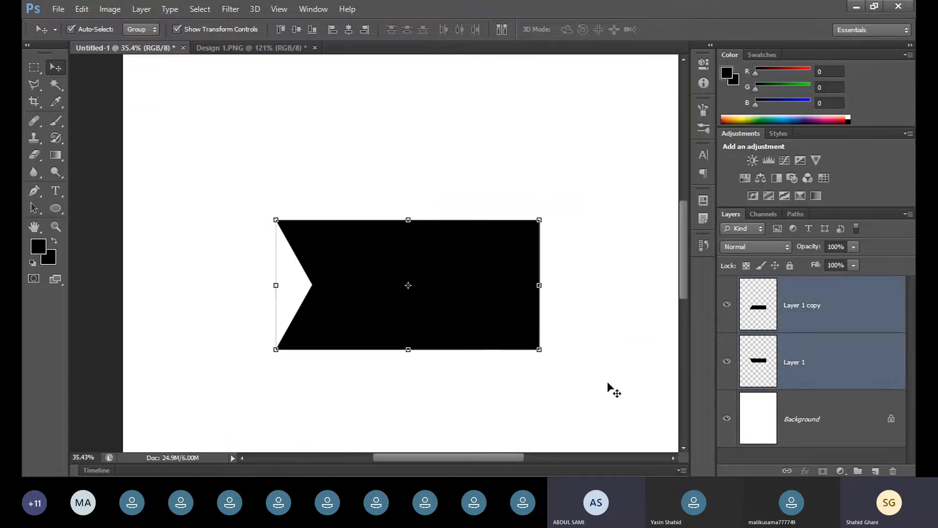
key("ctrl+e")
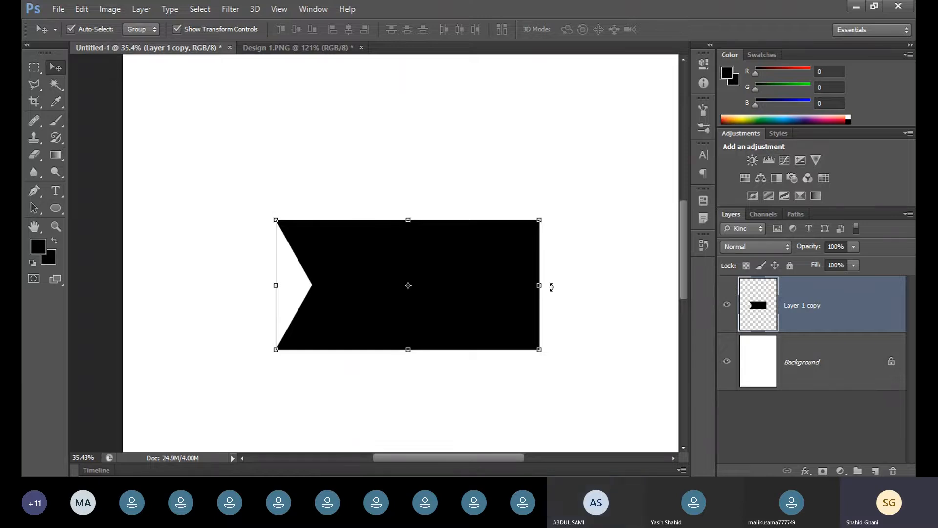
- Rotate the merged ribbon 90° counterclockwise so its notch faces down, and deselect it
left_click_drag(552, 287, 406, 189)
key("Return")
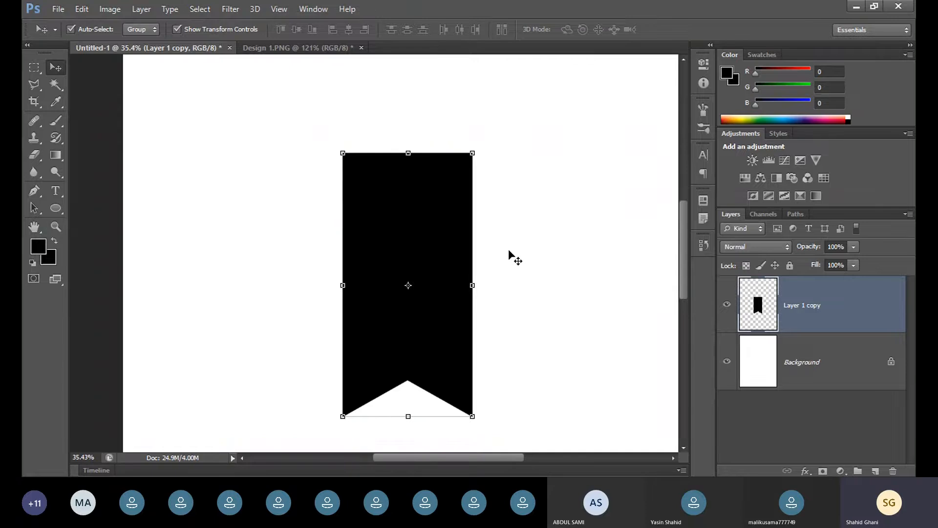
left_click(514, 253)
- Move the ribbon up and to the left on the page and scale it to 50% in width and height about its centre
key("ctrl+0")
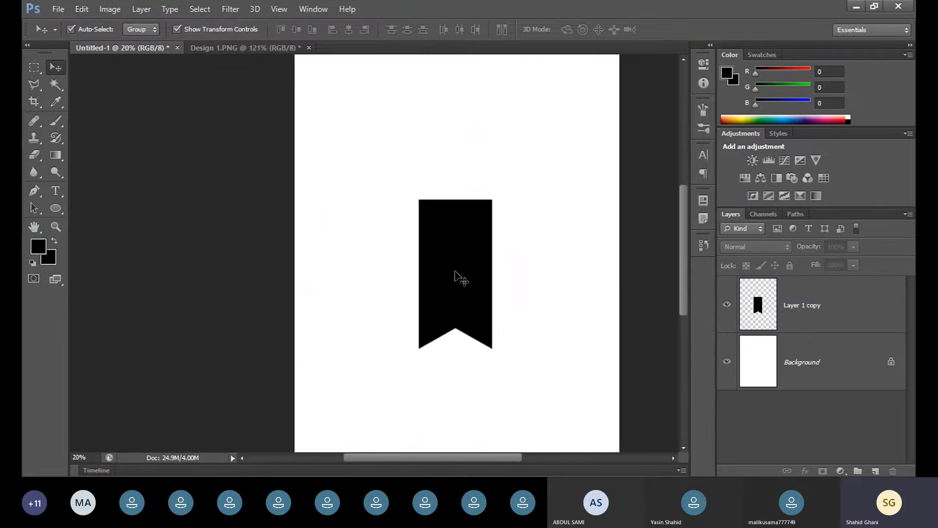
left_click_drag(455, 275, 416, 251)
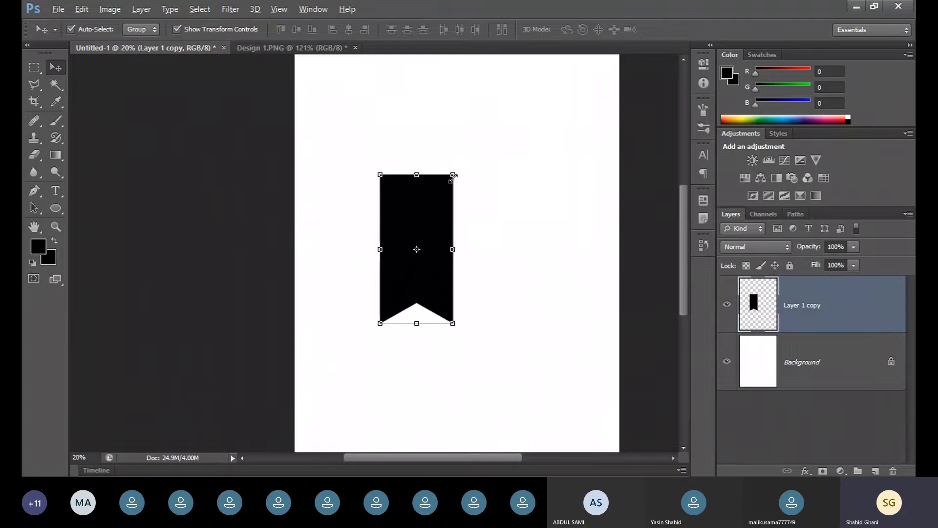
left_click_drag(452, 175, 435, 211)
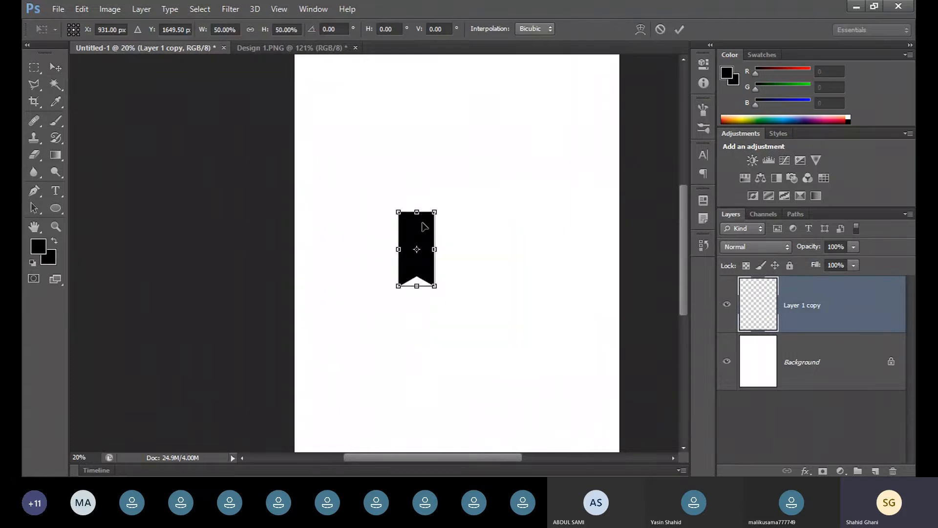
key("Return")
- Shorten the ribbon by deleting roughly its upper quarter with a rectangular selection, and clear the selection
scroll(457, 245, "up", 3)
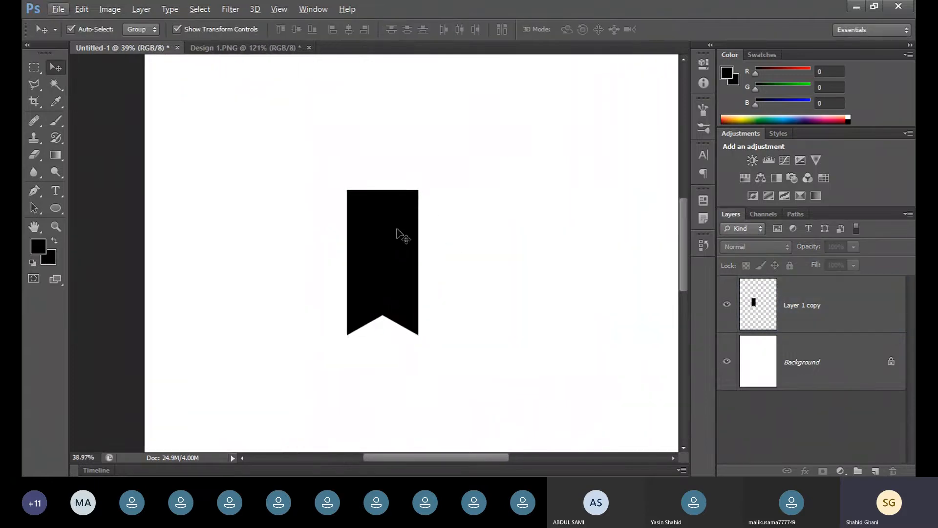
left_click(379, 242)
left_click(33, 67)
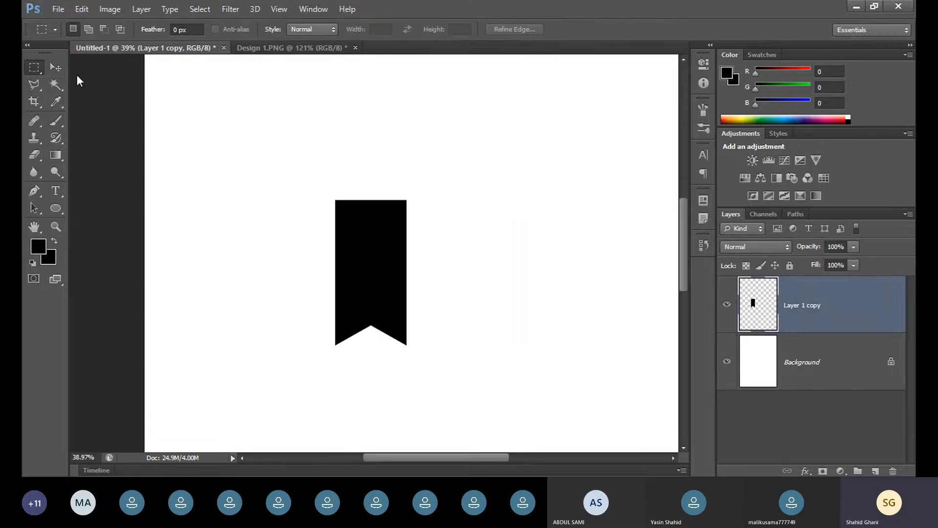
left_click_drag(299, 147, 455, 231)
left_click(459, 236)
key("ctrl+shift+d")
key("Delete")
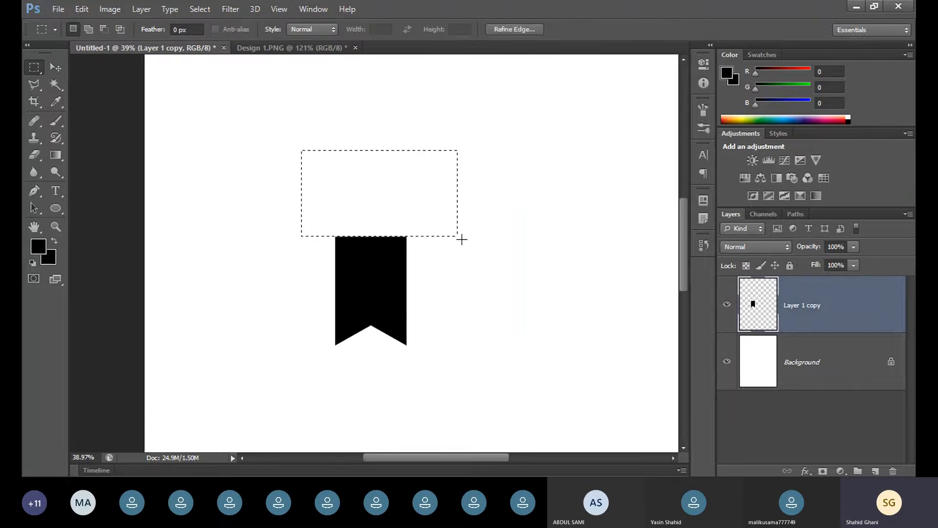
key("ctrl+d")
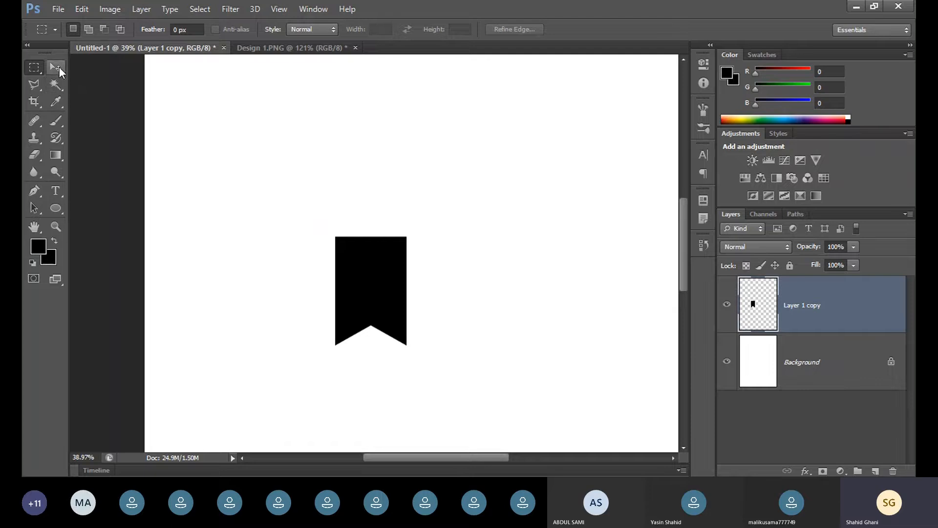
- Move the shortened ribbon toward the upper left of the page and leave it selected
left_click(55, 67)
left_click_drag(365, 270, 226, 142)
left_click(380, 166)
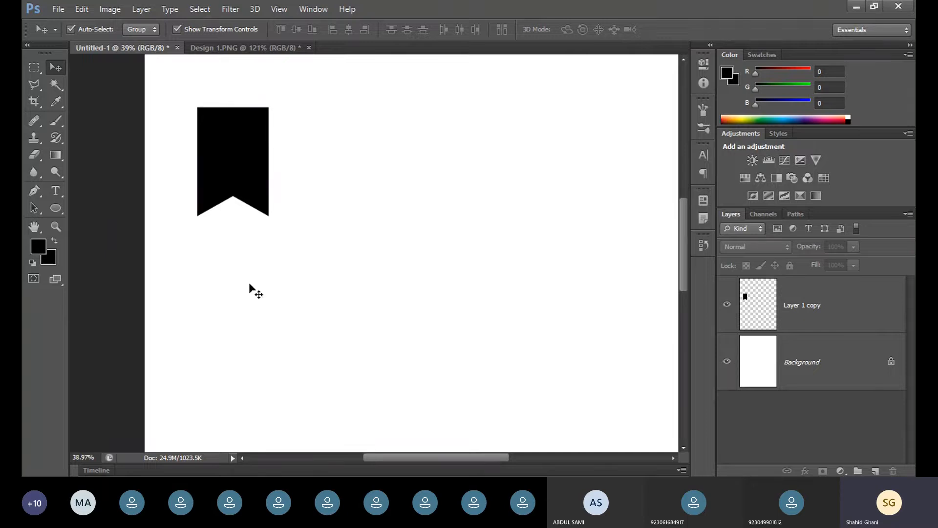
left_click(240, 161)
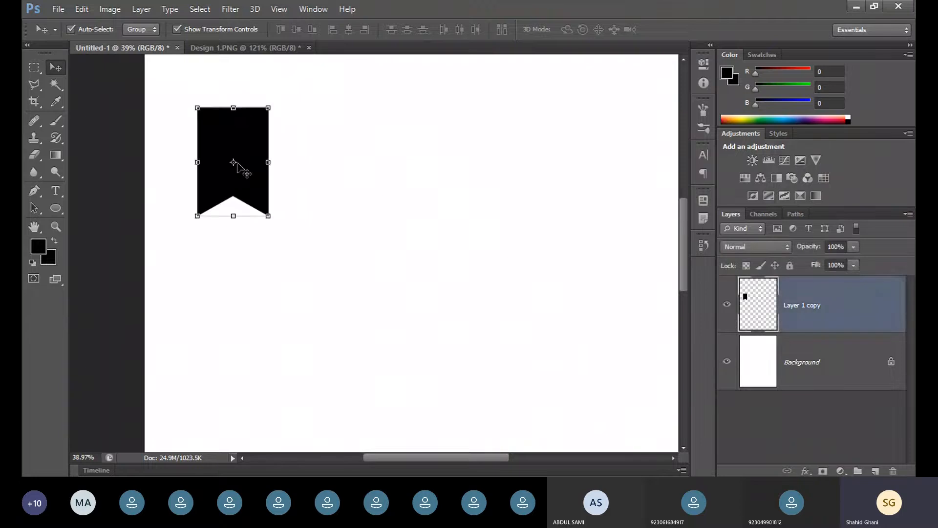
- Adjust the black ribbon's position slightly up and left near the page's upper-left corner, and deselect it
left_click(328, 185)
left_click_drag(244, 158, 216, 127)
left_click(274, 147)
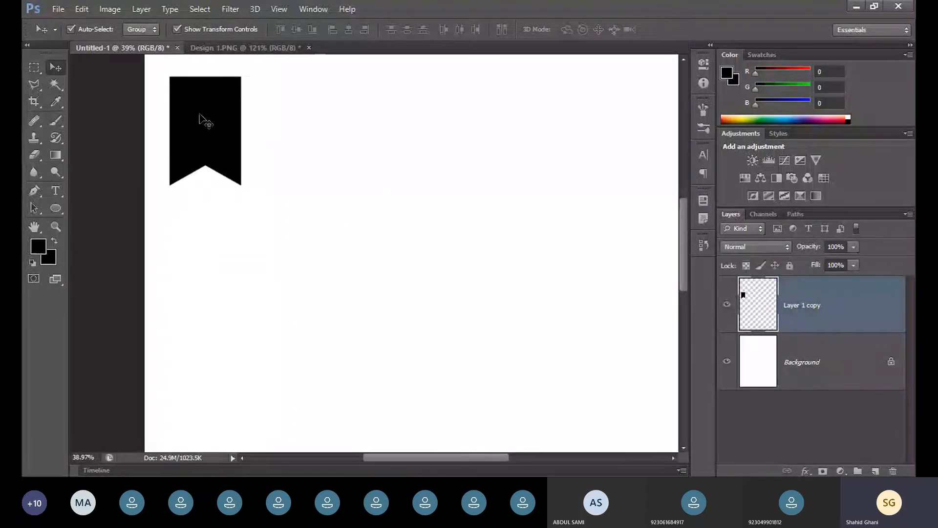
left_click_drag(199, 115, 222, 131)
left_click(418, 171)
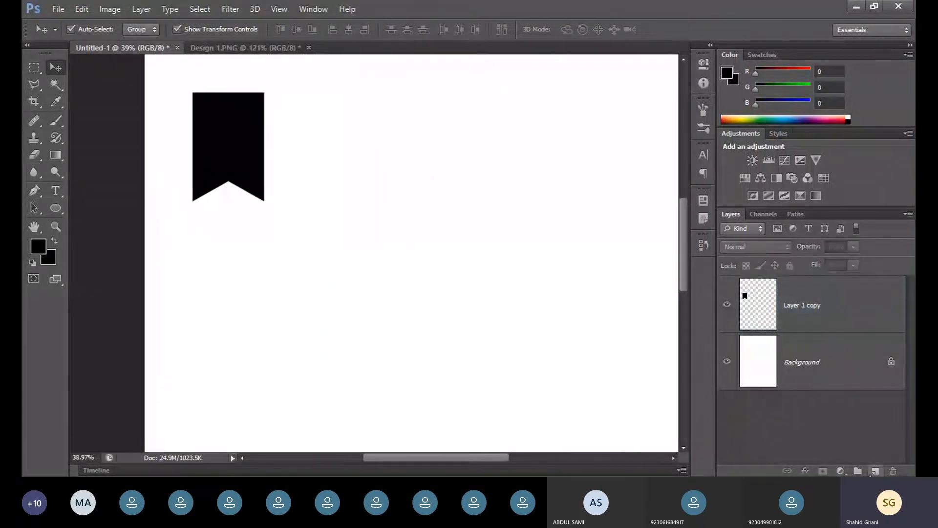
- Create a black-filled rectangle about 5.63 cm wide and 1.60 cm high below the ribbon on a new layer, and deselect it
left_click(875, 471)
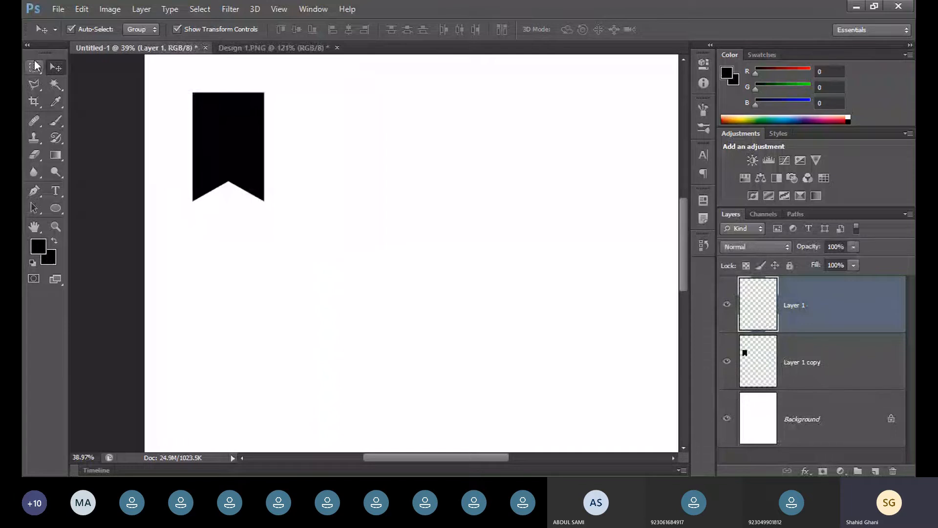
left_click(34, 66)
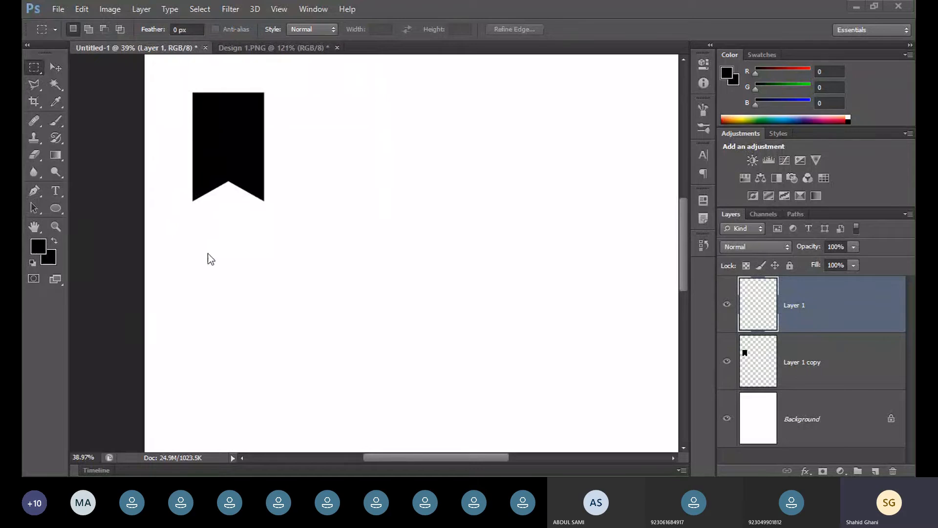
left_click_drag(229, 240, 409, 298)
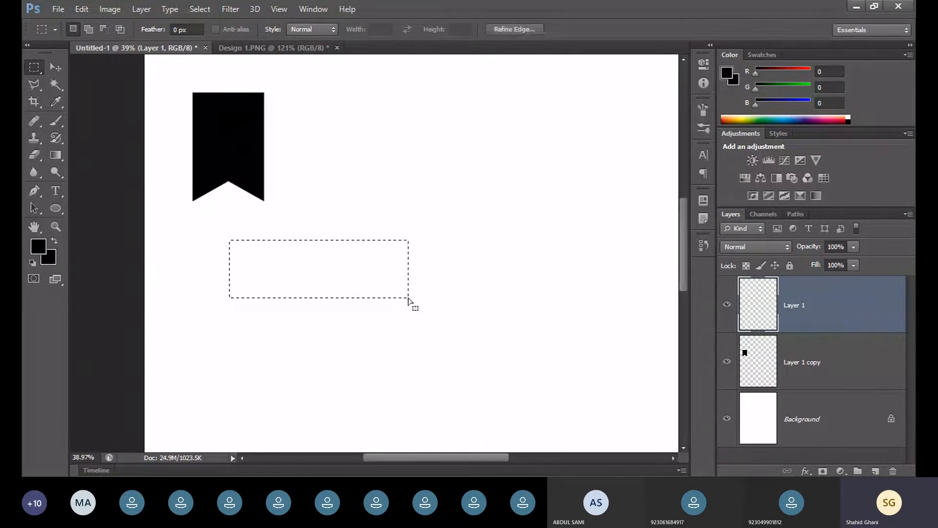
left_click(409, 298)
key("ctrl+alt+z")
left_click(185, 391)
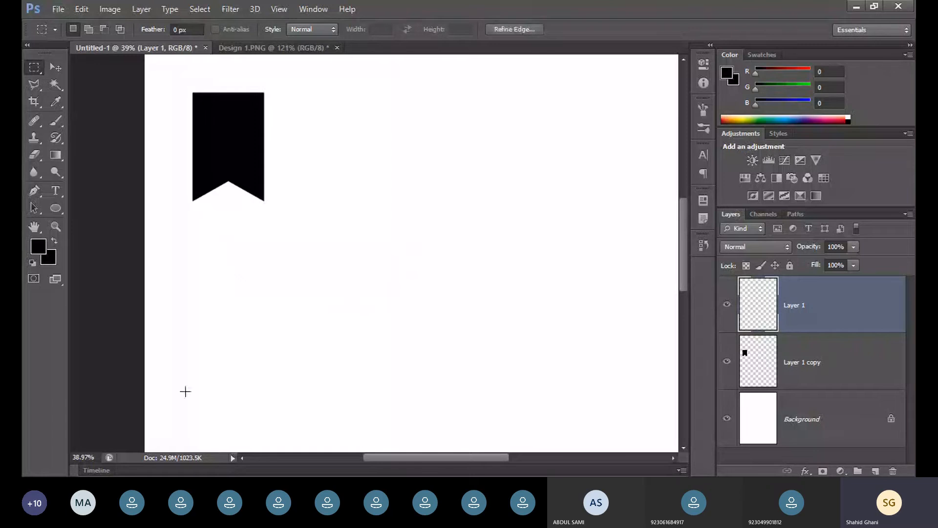
left_click_drag(255, 278, 425, 326)
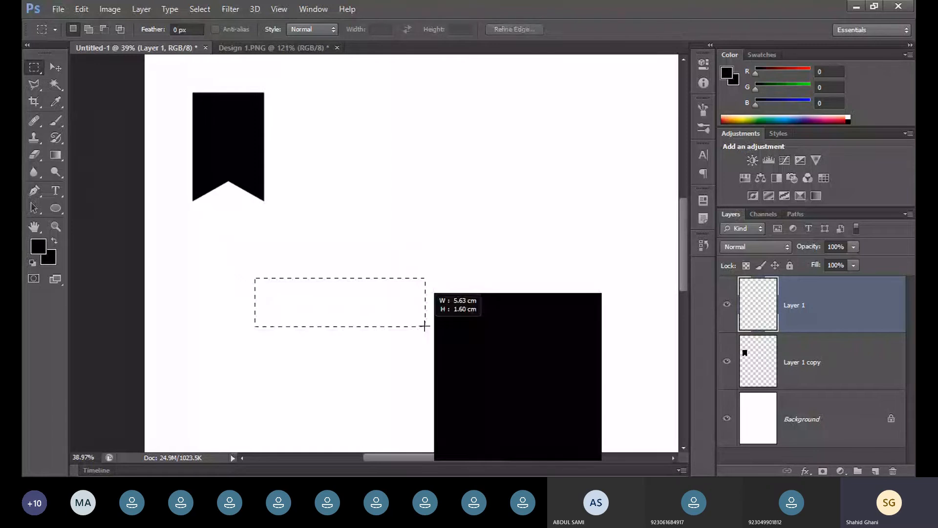
key("alt+BackSpace")
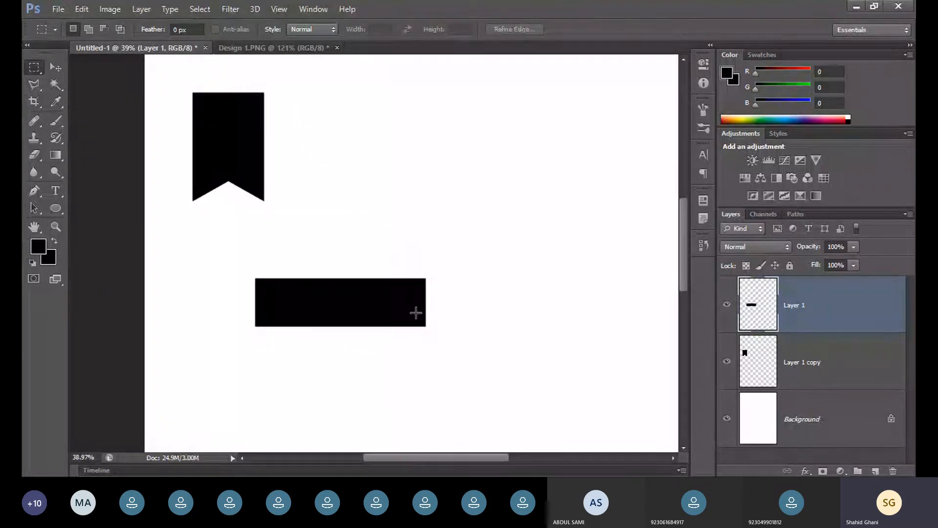
left_click(55, 67)
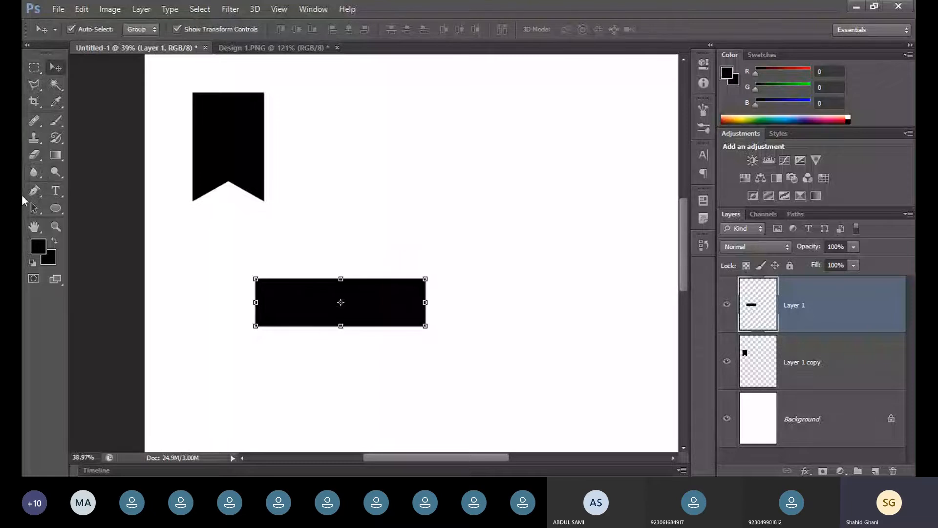
left_click(506, 198)
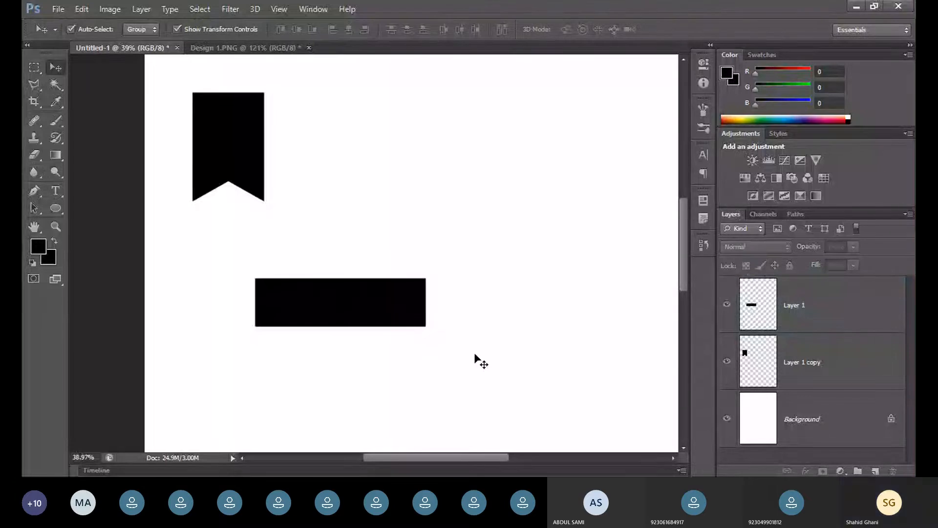
- Set the foreground colour to bright yellow, fff600
scroll(475, 359, "up", 2)
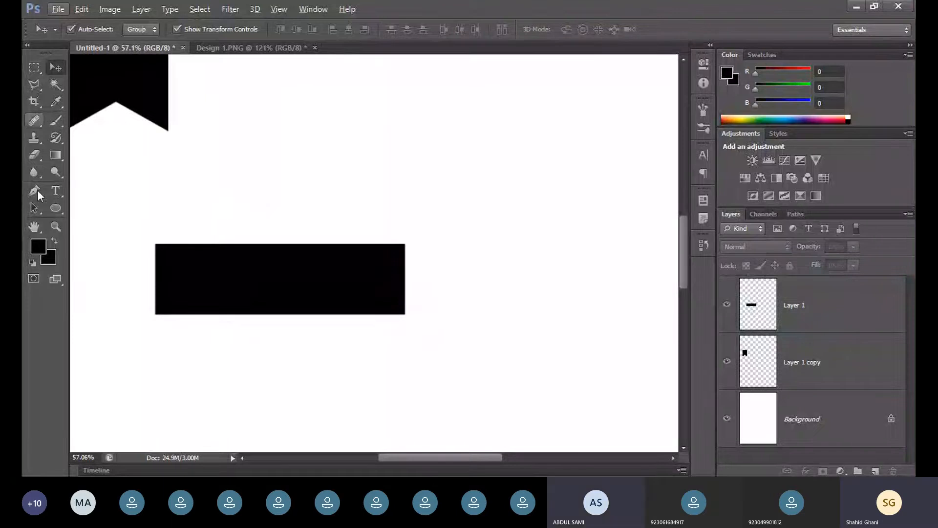
left_click(38, 246)
left_click(498, 79)
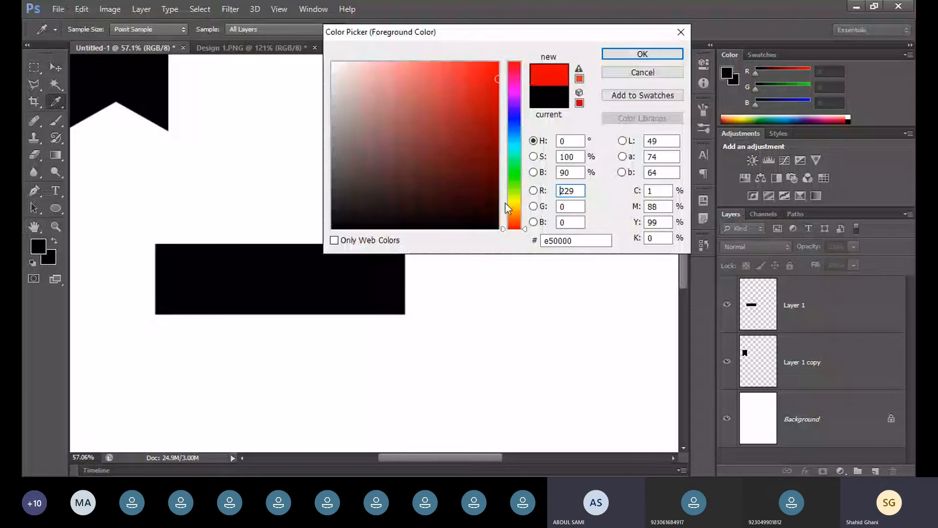
left_click(514, 202)
left_click(498, 63)
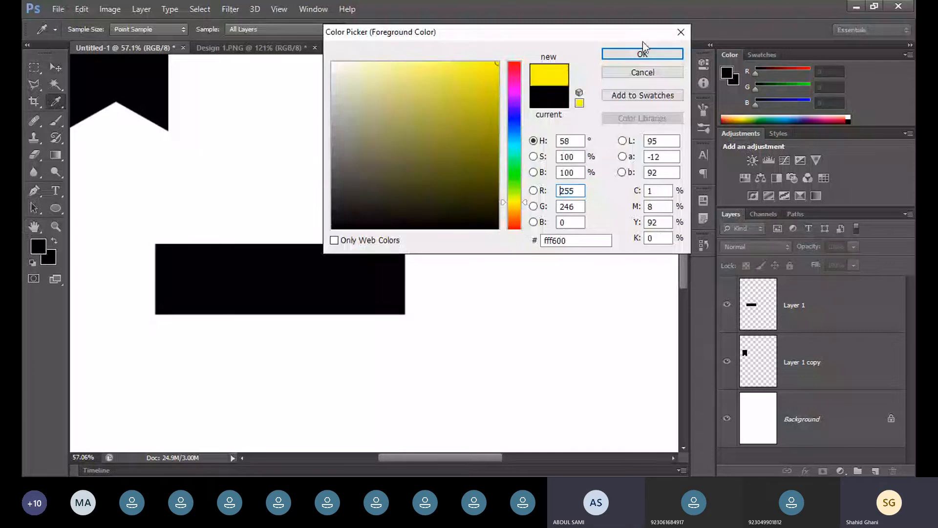
left_click(642, 54)
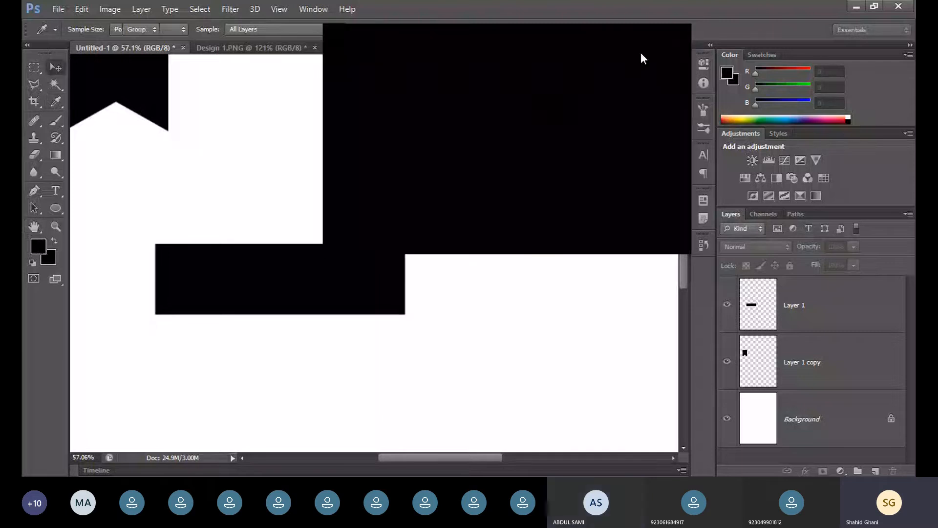
- Add a narrow yellow strip of the bar's height against the black bar's right end on the same layer, and clear the selection
left_click(34, 68)
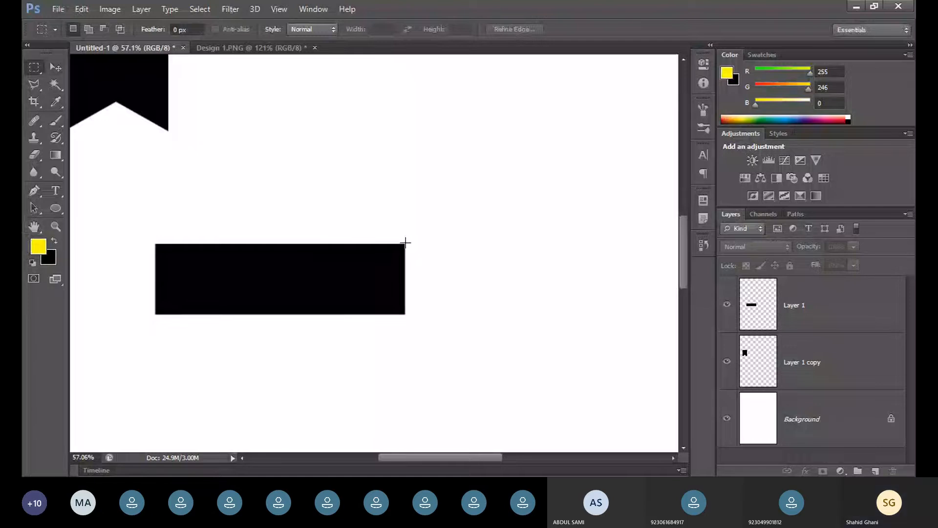
left_click_drag(405, 242, 415, 314)
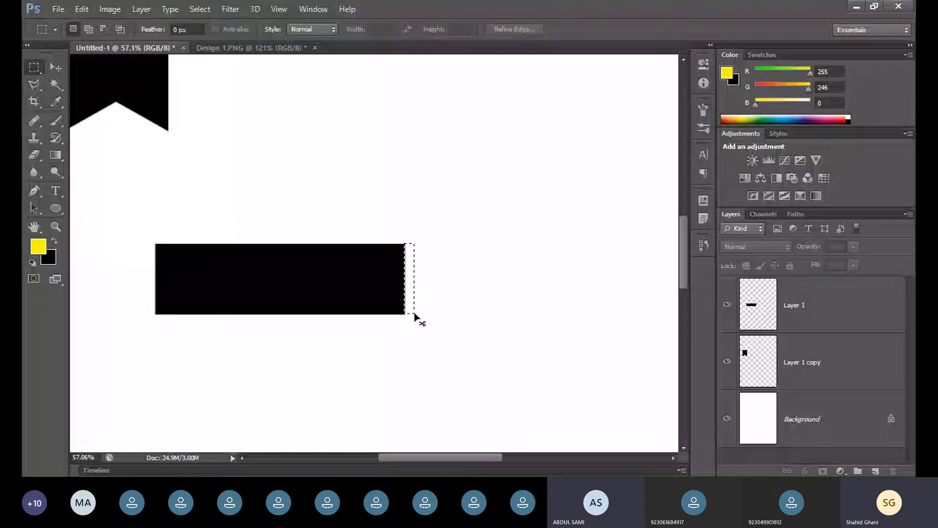
left_click(812, 315)
key("alt+BackSpace")
key("ctrl+d")
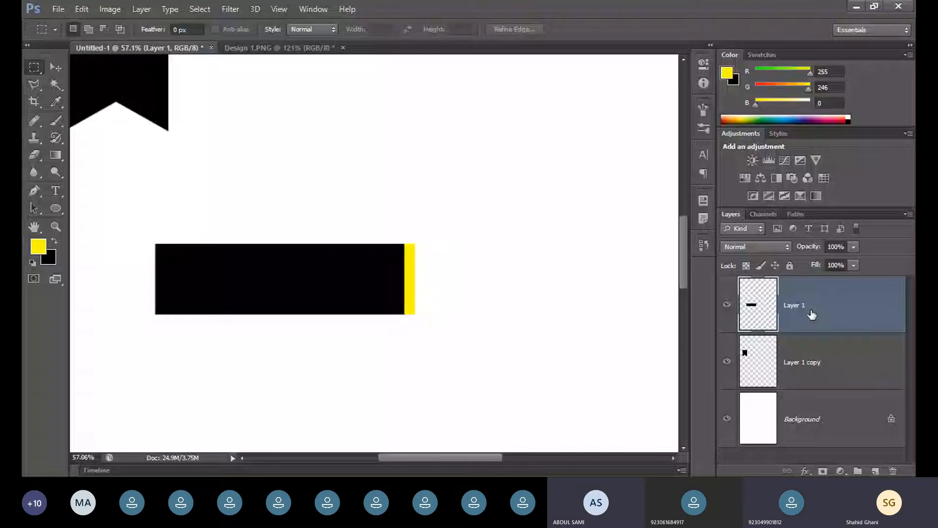
key("ctrl+0")
key("v")
left_click(109, 327)
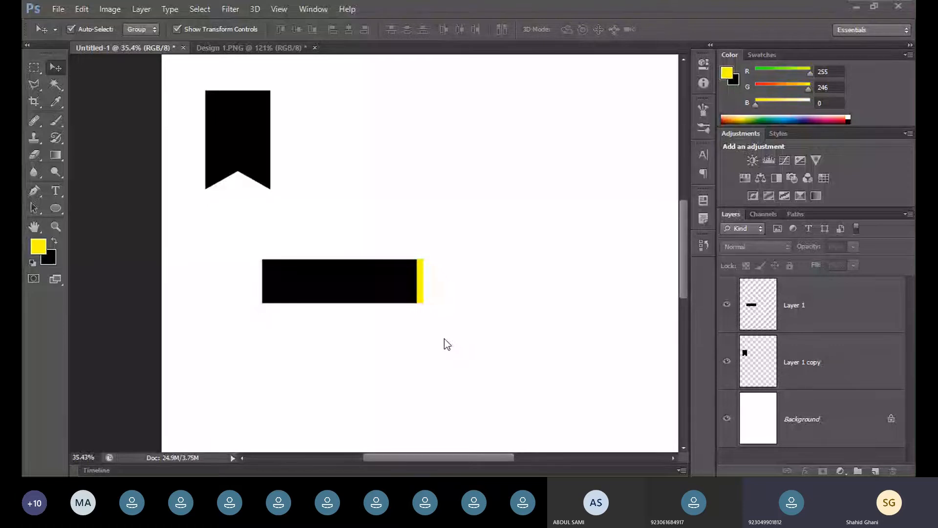
- Move the black bar with the yellow strip up and to the left, delete its layer, and deselect the ribbon
left_click(337, 278)
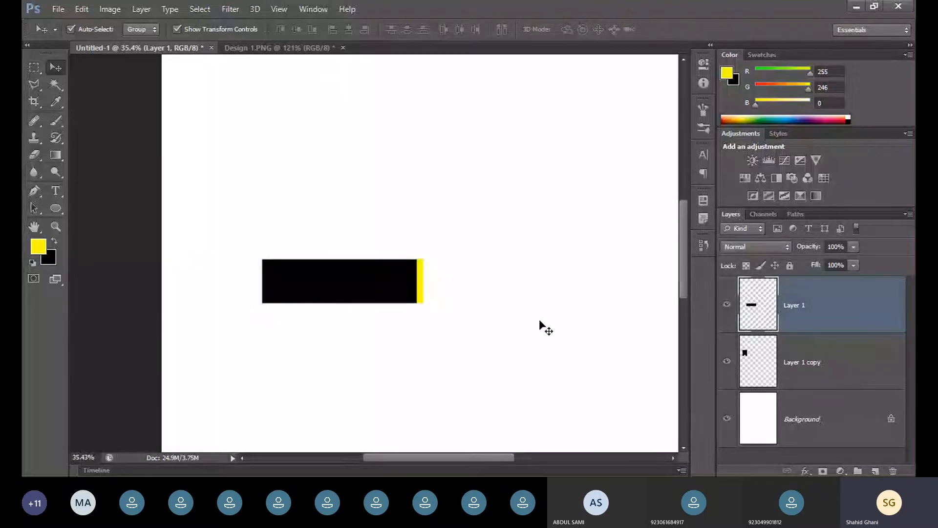
left_click_drag(478, 349, 361, 292)
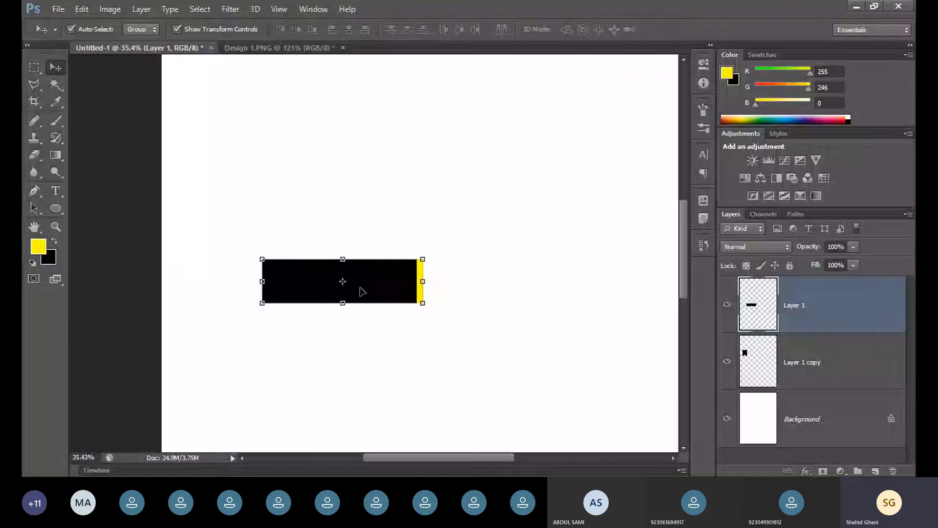
key("ctrl+z")
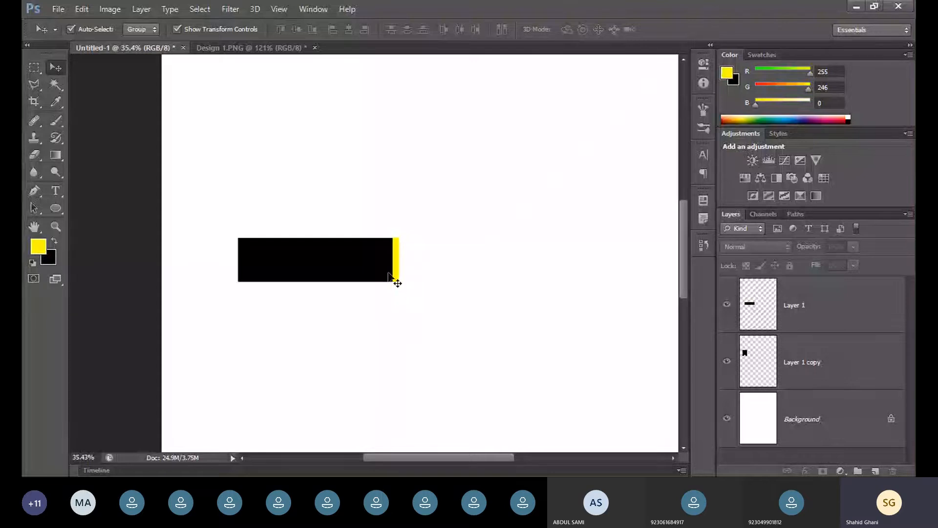
left_click_drag(348, 274, 347, 255)
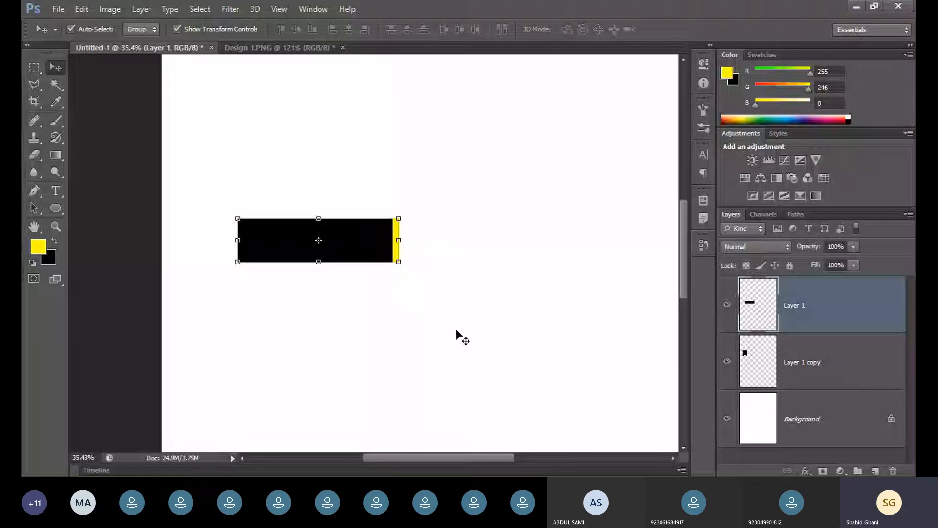
key("Delete")
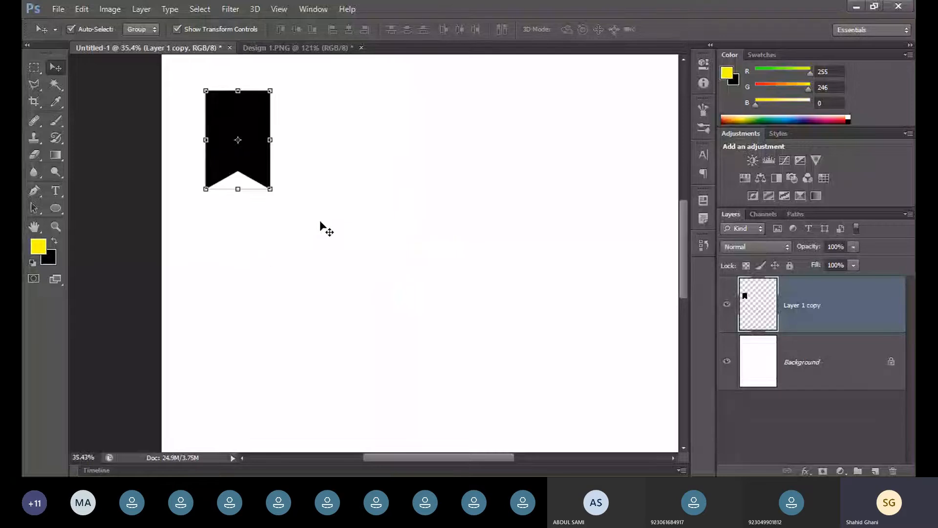
left_click(322, 226)
- Create a wide yellow-filled rectangle below the ribbon on a new layer, and clear the selection
left_click(35, 69)
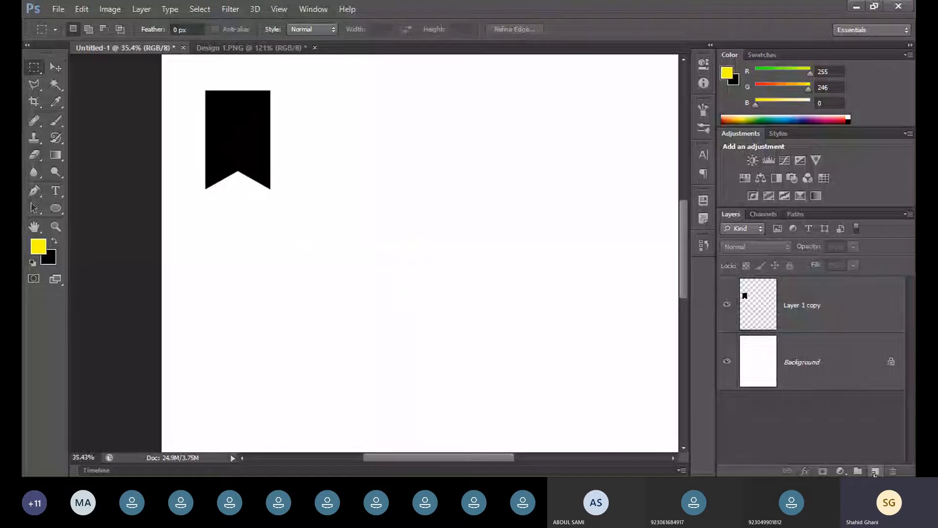
left_click(875, 472)
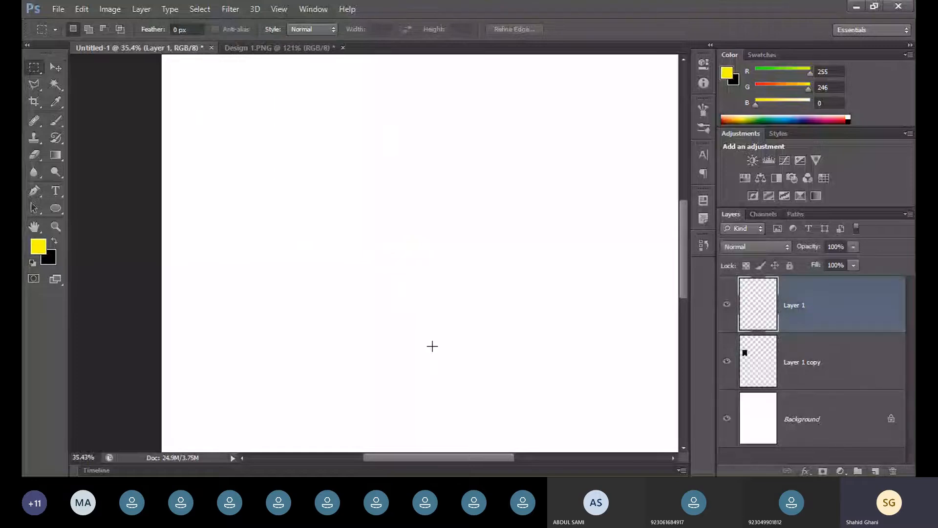
left_click_drag(243, 279, 425, 327)
key("alt+BackSpace")
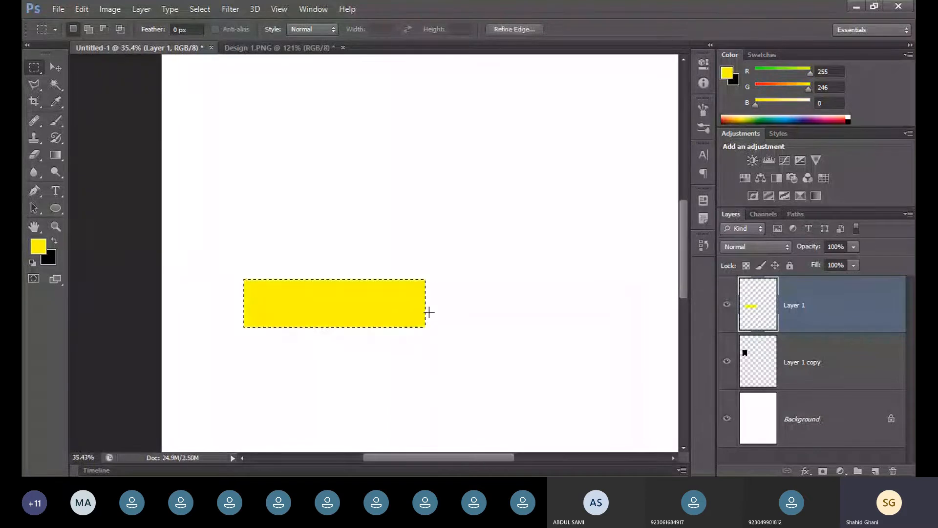
key("ctrl+BackSpace")
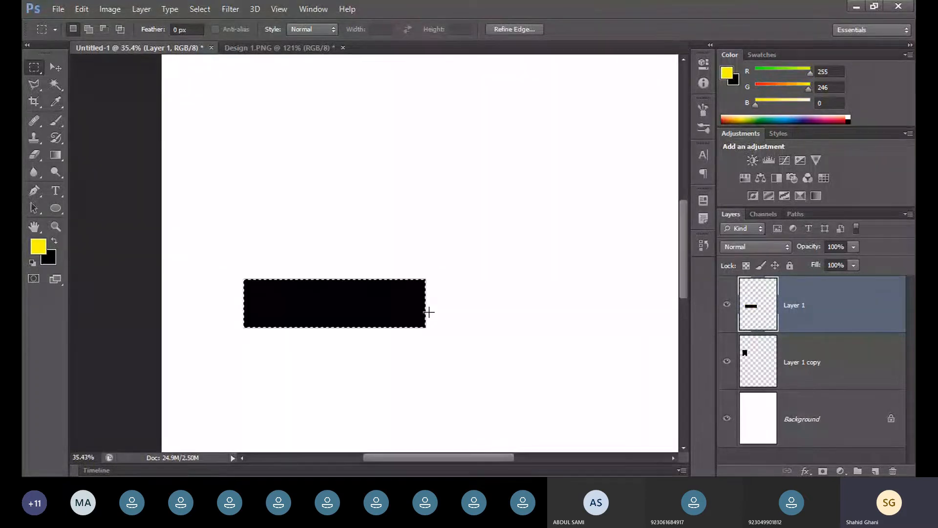
key("alt+BackSpace")
key("ctrl+d")
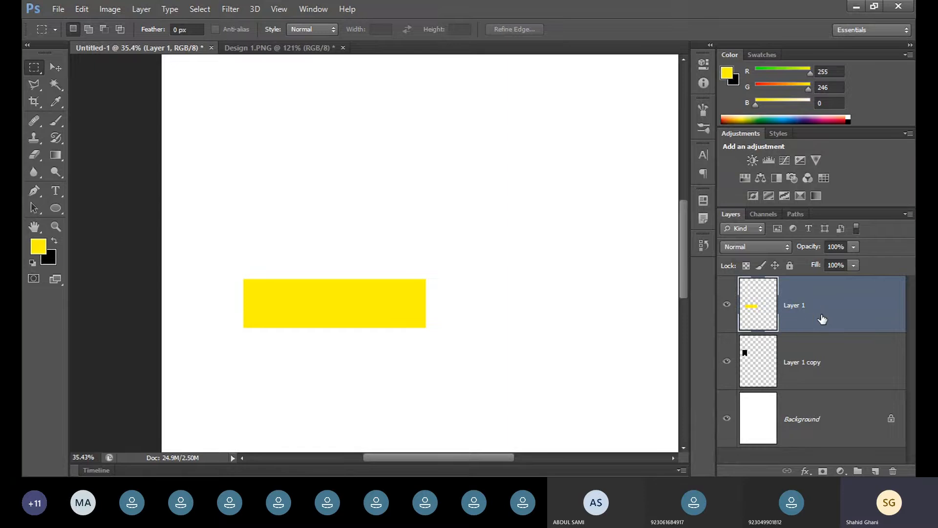
- Duplicate the yellow rectangle's layer in place and hide the upper copy
key("ctrl+j")
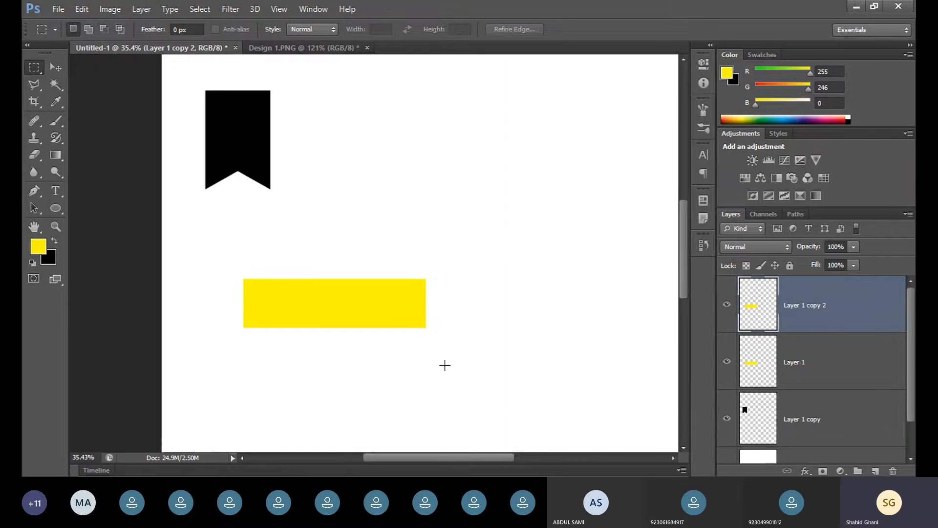
left_click(55, 67)
mouse_move(375, 302)
left_mouse_down()
mouse_move(404, 243)
mouse_move(375, 285)
mouse_move(368, 302)
mouse_move(379, 308)
left_mouse_up()
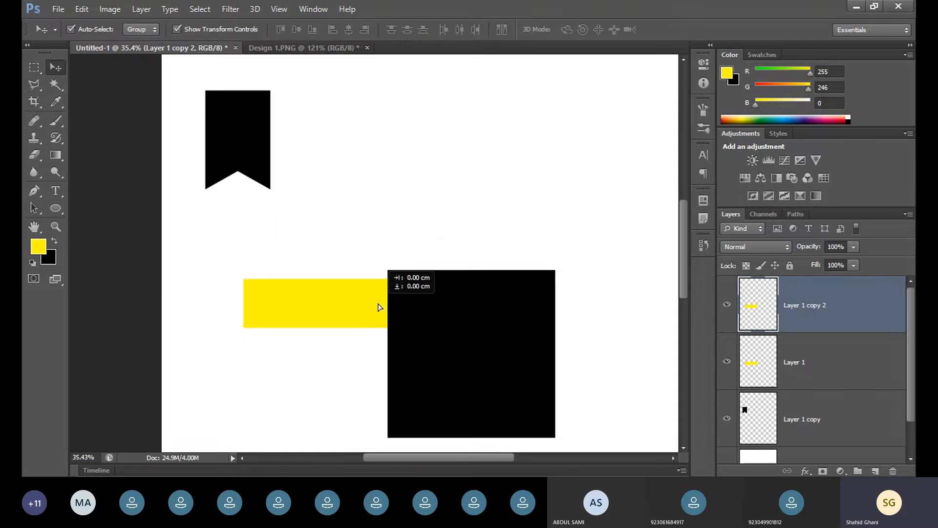
left_click(523, 323)
left_click(727, 304)
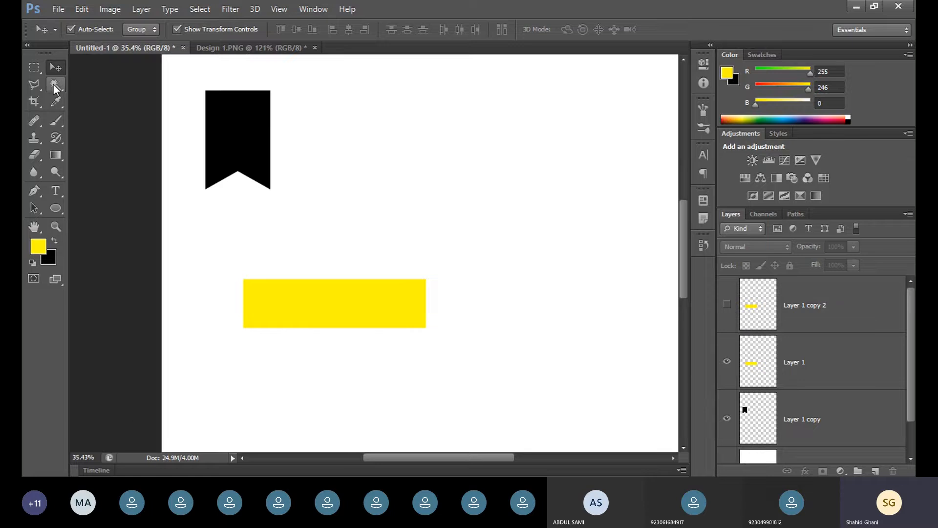
- Recolour the original rectangle on Layer 1 black, and make the yellow copy above it visible and active
left_click(56, 84)
left_click(812, 365)
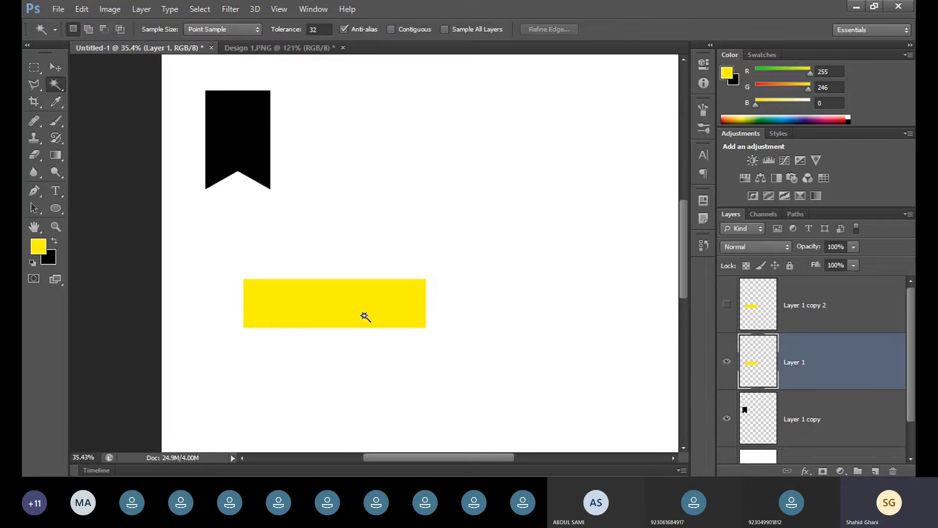
left_click(368, 306)
key("ctrl+BackSpace")
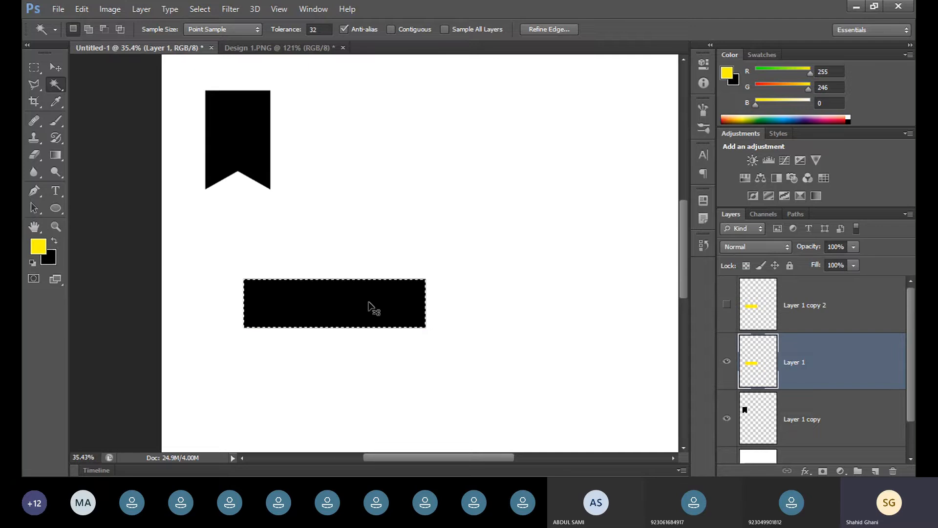
key("ctrl+d")
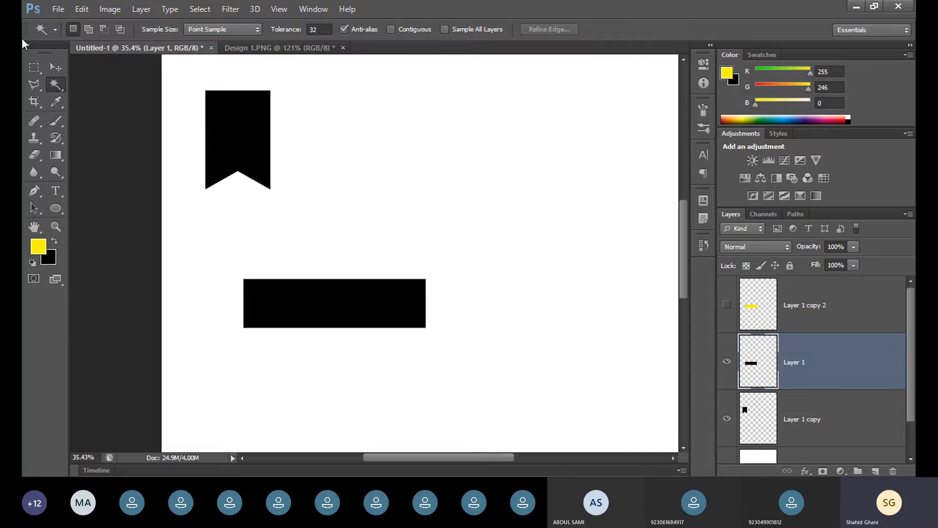
left_click(727, 304)
left_click(819, 308)
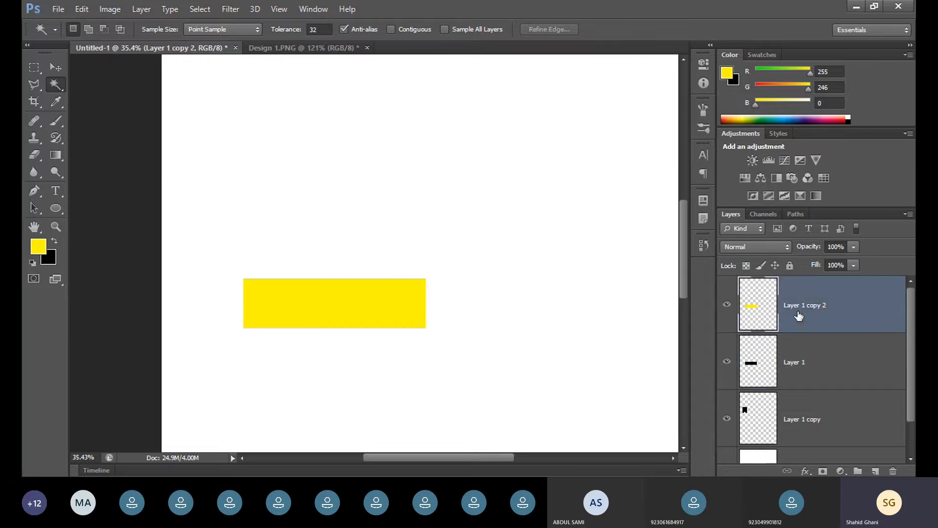
- Make the black rectangle's Layer 1 active with the Move tool and turn off the transform controls
left_click(55, 67)
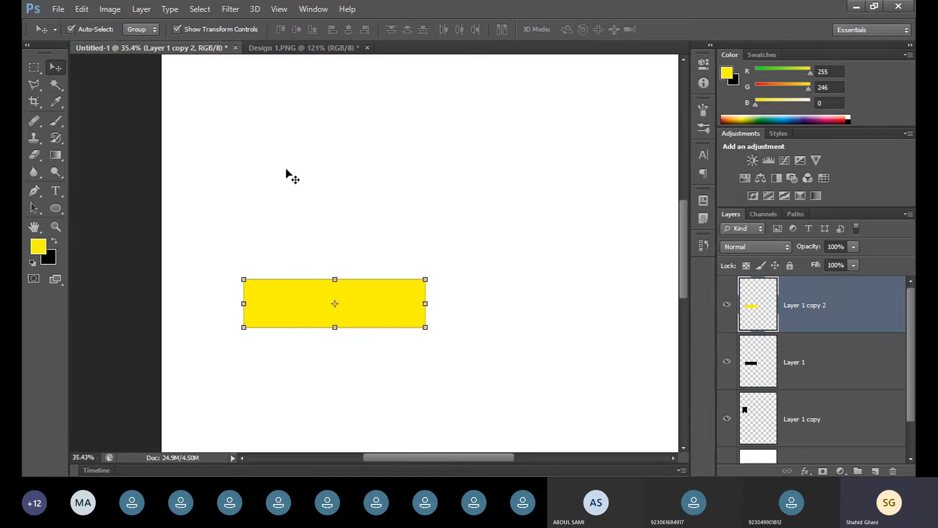
left_click(777, 364)
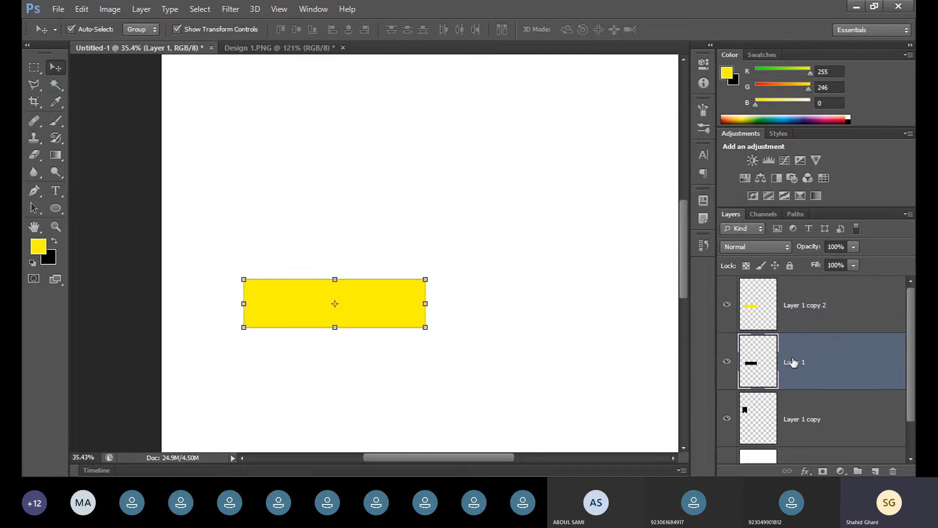
left_click(784, 303)
mouse_move(383, 313)
left_mouse_down()
mouse_move(384, 291)
mouse_move(385, 321)
left_mouse_up()
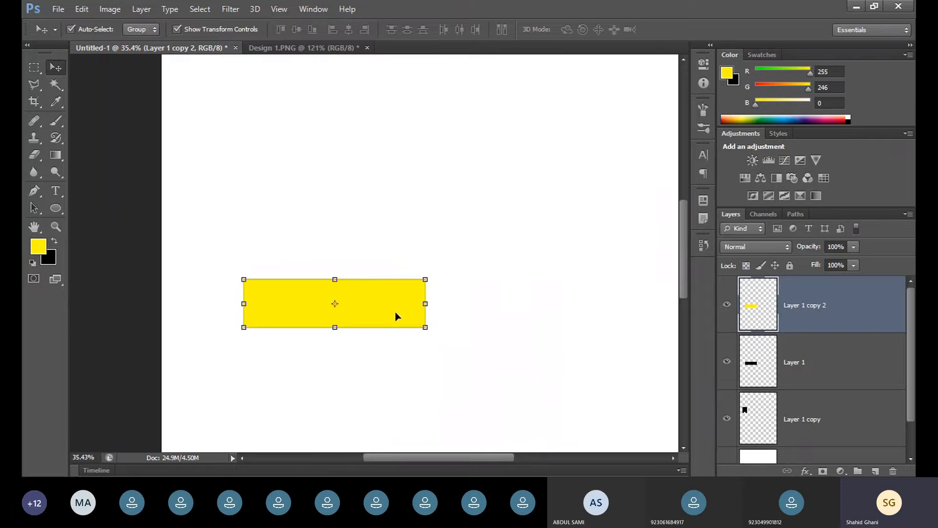
left_click(820, 374)
left_click(566, 338)
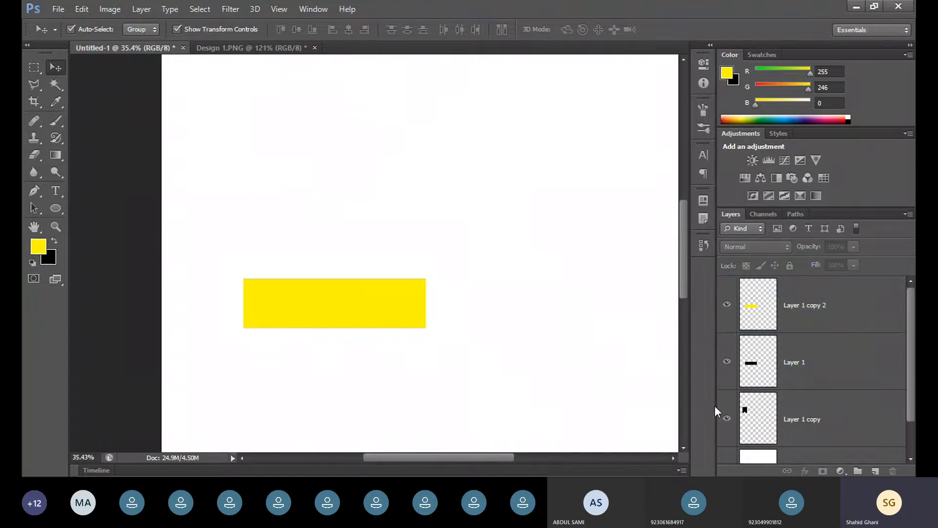
left_click(818, 363)
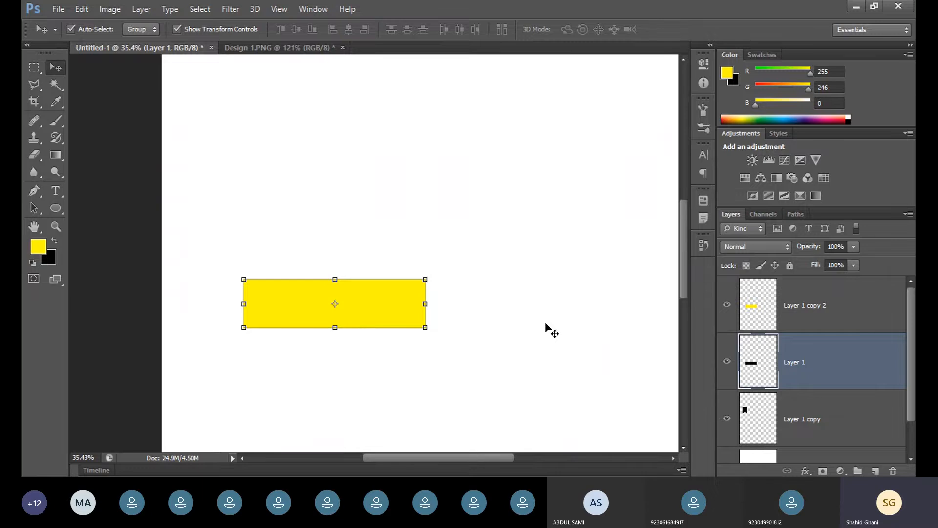
left_click(236, 31)
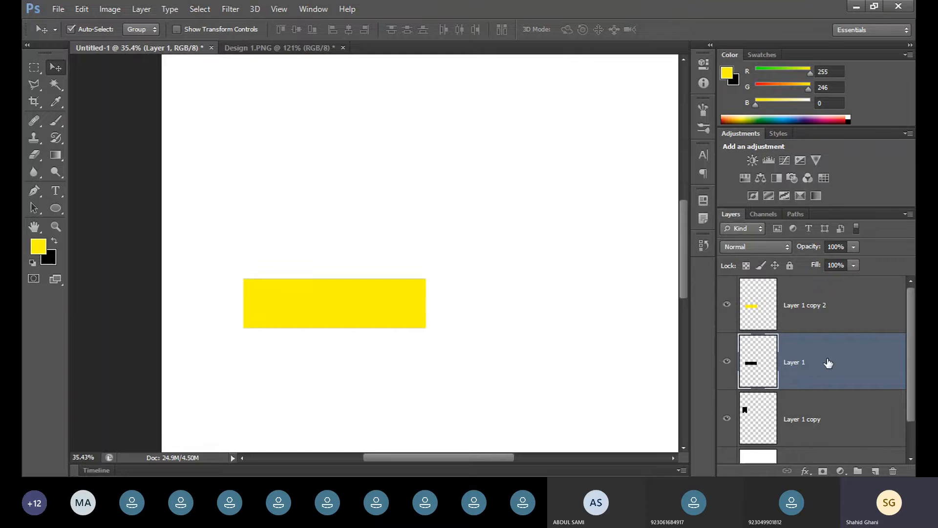
- Nudge the black rectangle on Layer 1 to the right, delete its layer, and make the yellow rectangle's layer active
key("shift+Right")
key("shift+Right")
key("shift+Right")
key("shift+Right")
key("Delete")
left_click(886, 304)
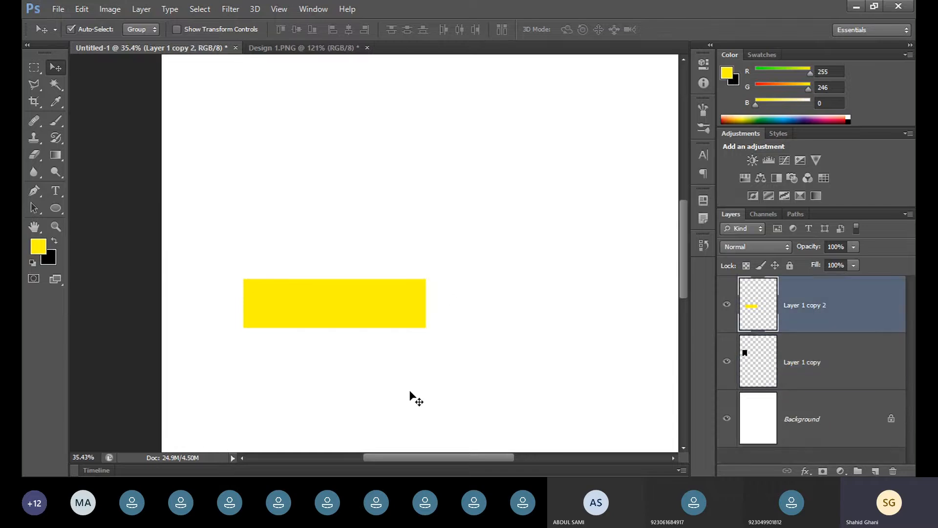
- Make the yellow rectangle taller by stretching its bottom edge, and reposition it slightly to the right below the ribbon
left_click_drag(318, 313, 370, 254)
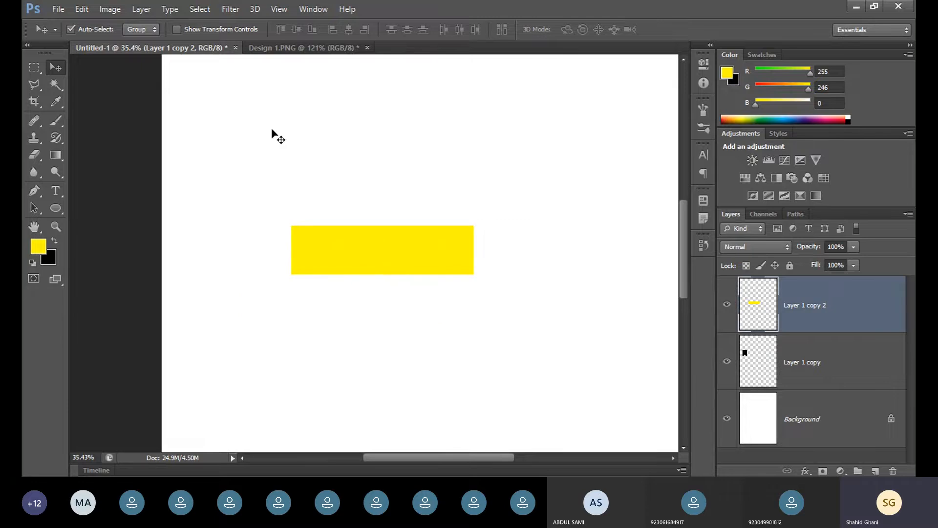
key("ctrl+t")
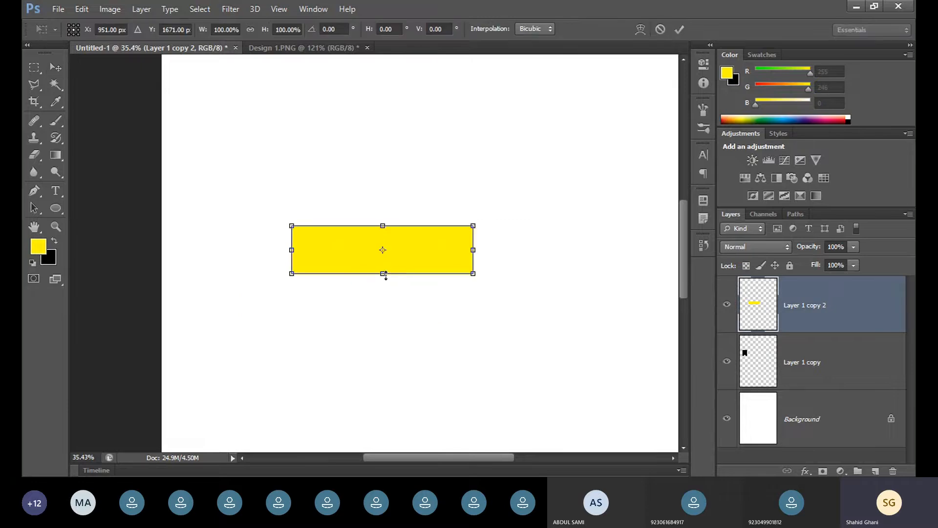
left_click_drag(385, 275, 384, 293)
key("Return")
left_click_drag(433, 271, 435, 301)
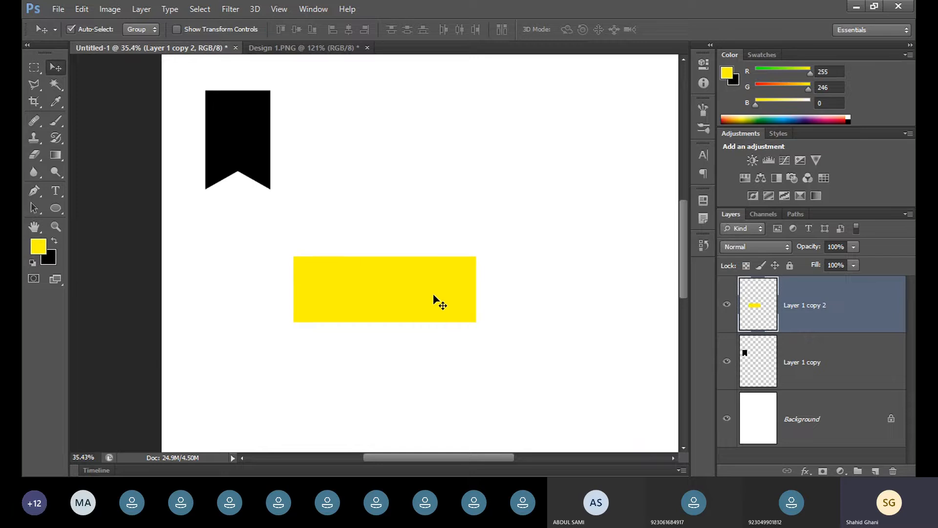
- Distort the yellow rectangle by pulling its lower-right corner inward so the right edge slants
key("ctrl+t")
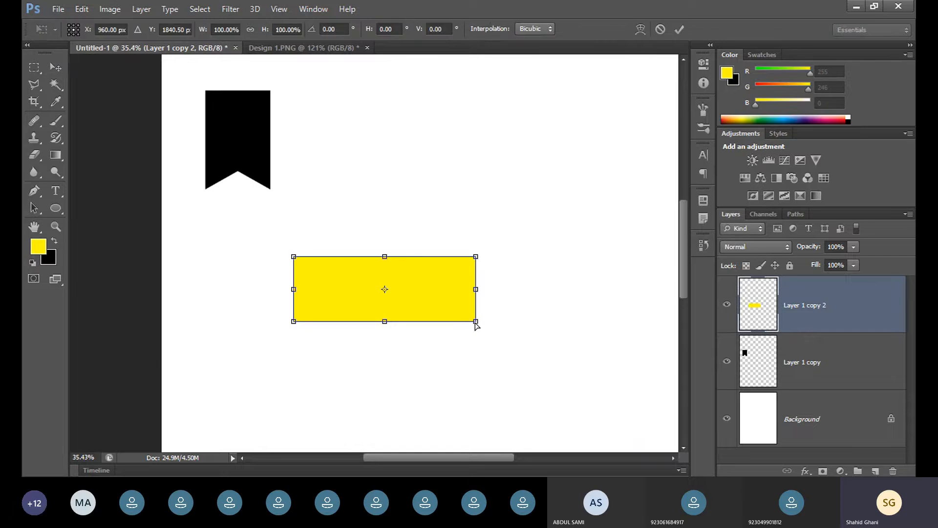
left_click_drag(476, 322, 453, 322)
key("Return")
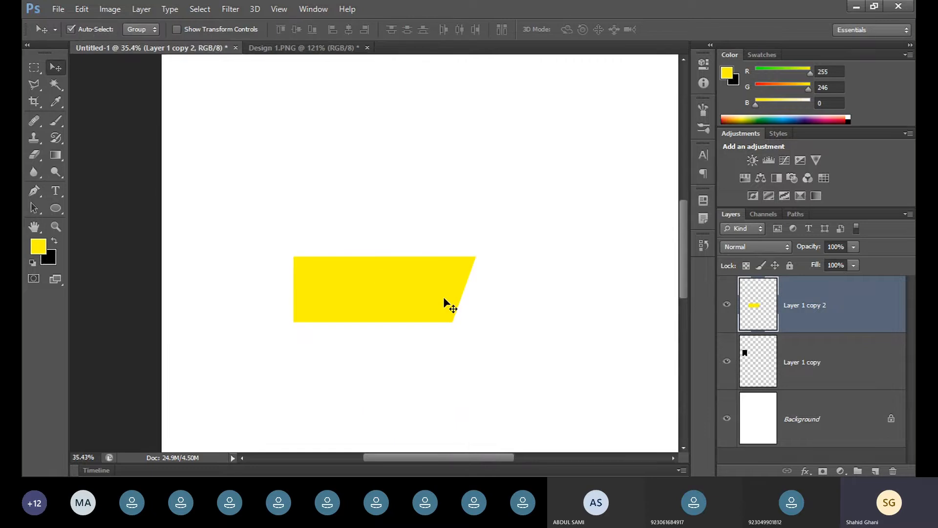
- Duplicate the slanted yellow shape's layer in place, hide the upper copy, and make Layer 1 copy 2 active
key("ctrl+j")
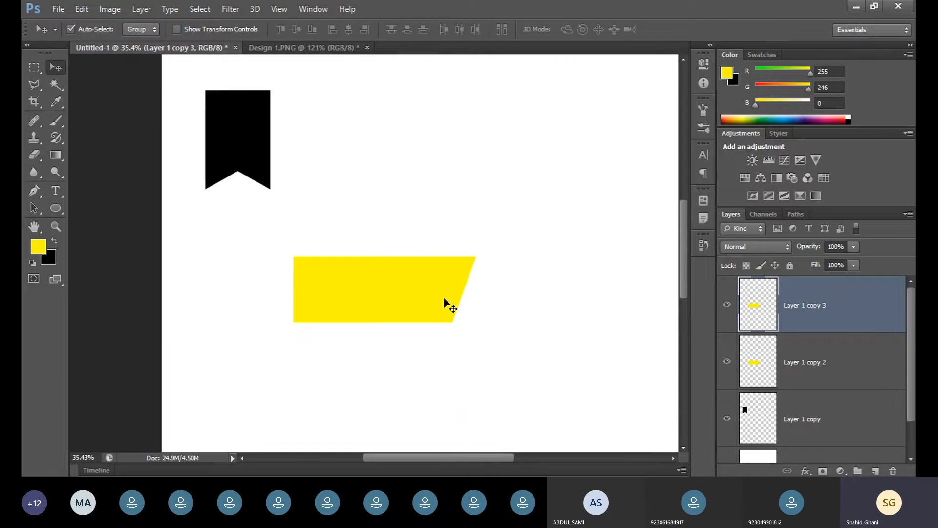
left_click(727, 305)
left_click(813, 360)
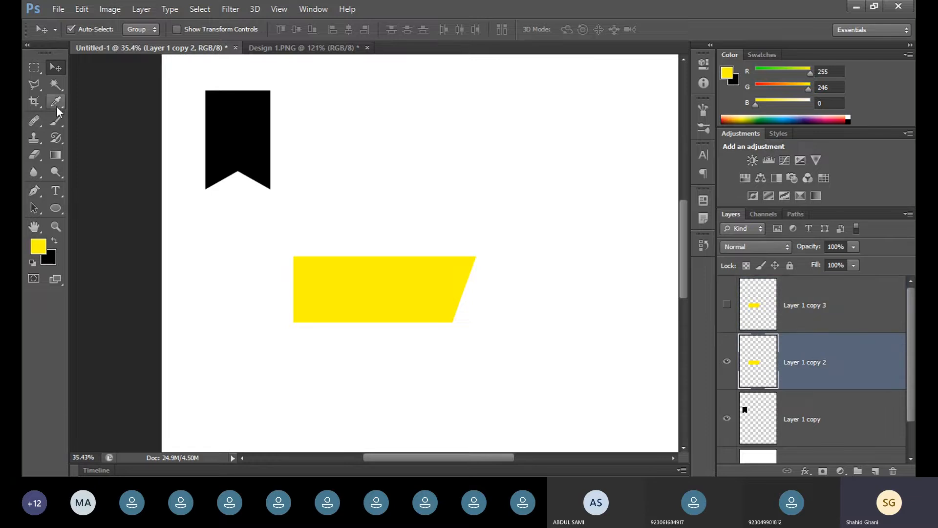
- Select the yellow area on Layer 1 copy 2 with the Magic Wand, fill it with black, and deselect it
left_click(56, 84)
left_click(372, 295)
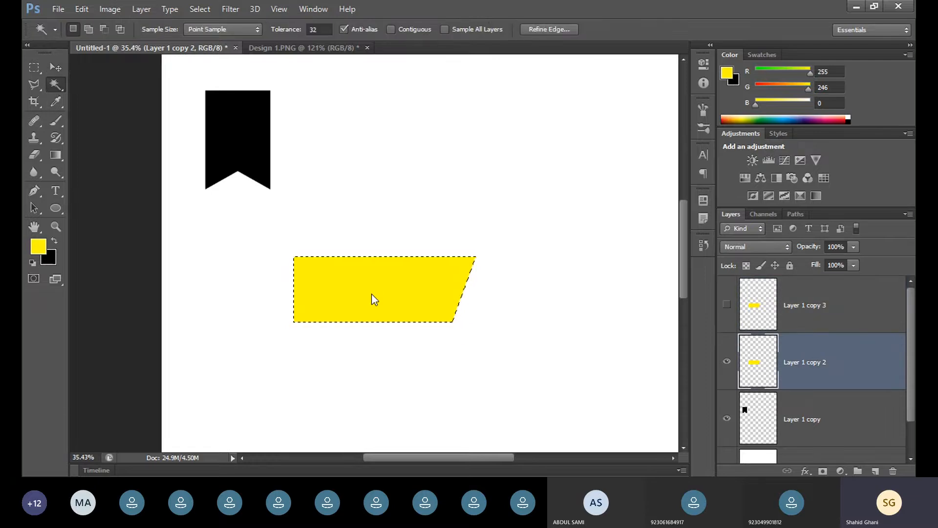
key("ctrl+BackSpace")
key("ctrl+d")
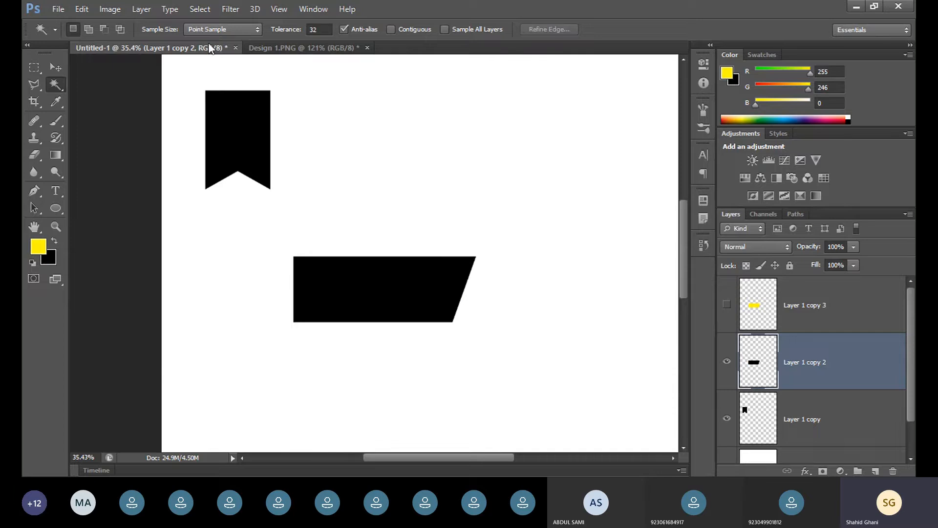
left_click(56, 67)
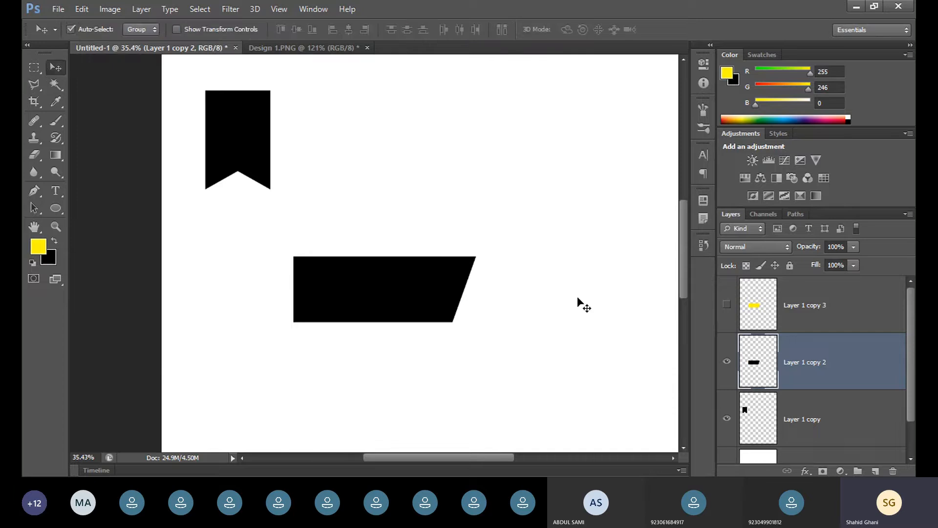
- Show the yellow copy again and nudge the black shape beneath it slightly right and up as an offset shadow
left_click(728, 305)
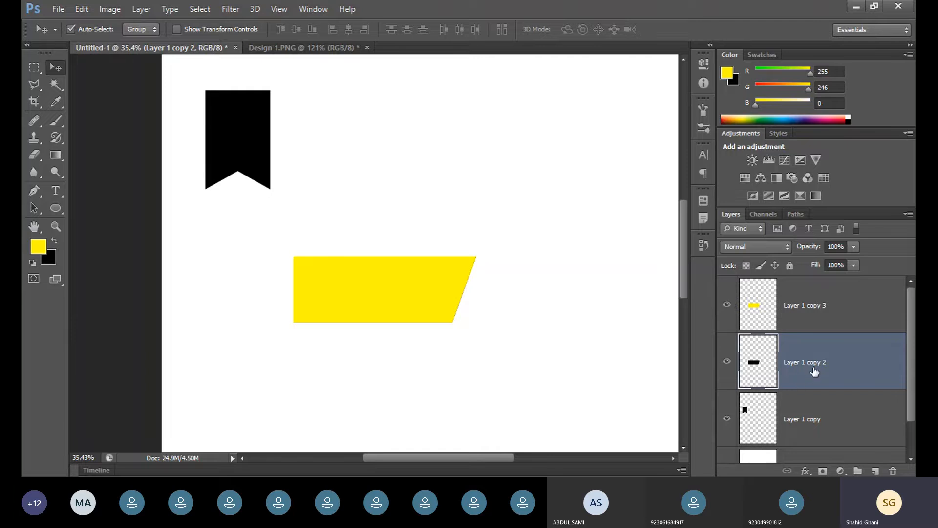
key("Right")
key("Right")
key("Right")
key("Up")
key("Up")
key("Up")
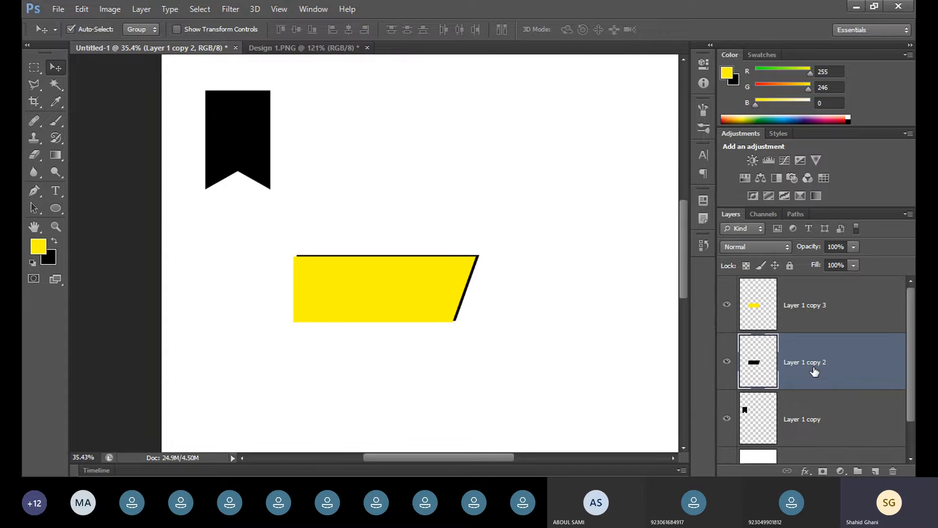
key("Up")
key("Right")
key("Right")
key("Up")
key("Right")
key("Up")
key("Right")
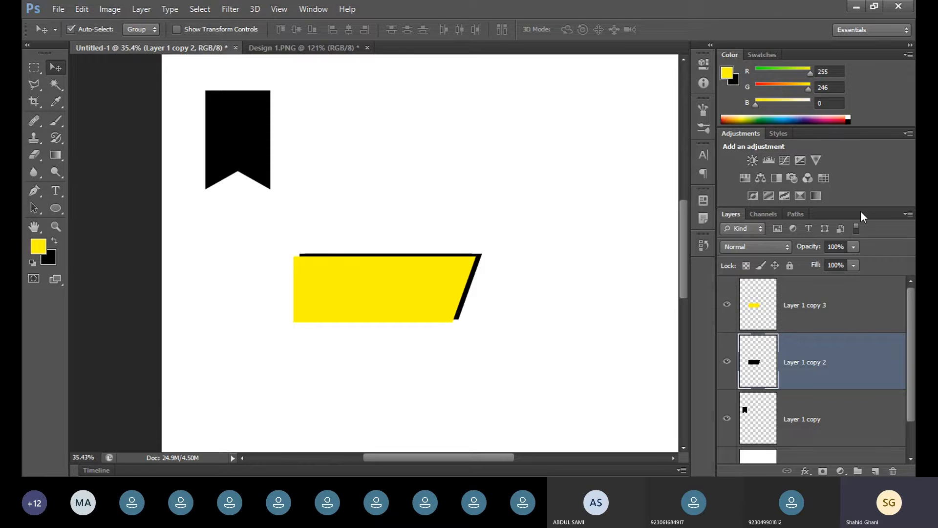
- Lower the black shadow layer's opacity to 11% and deselect the layer
left_click_drag(854, 246, 814, 260)
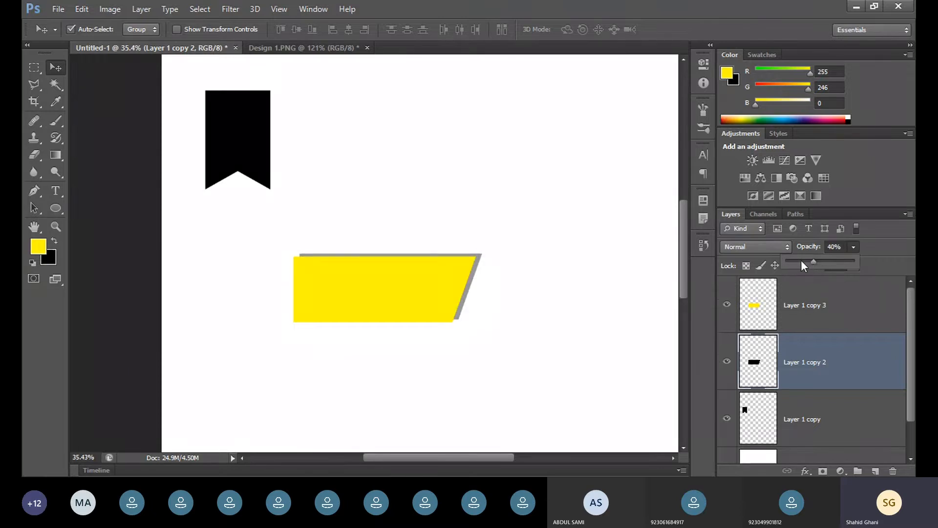
left_click_drag(798, 262, 794, 259)
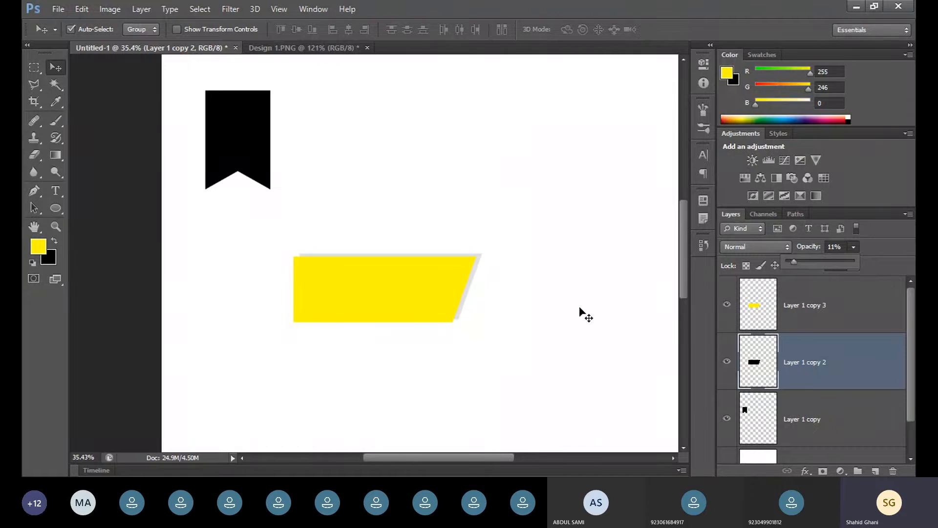
left_click(528, 377)
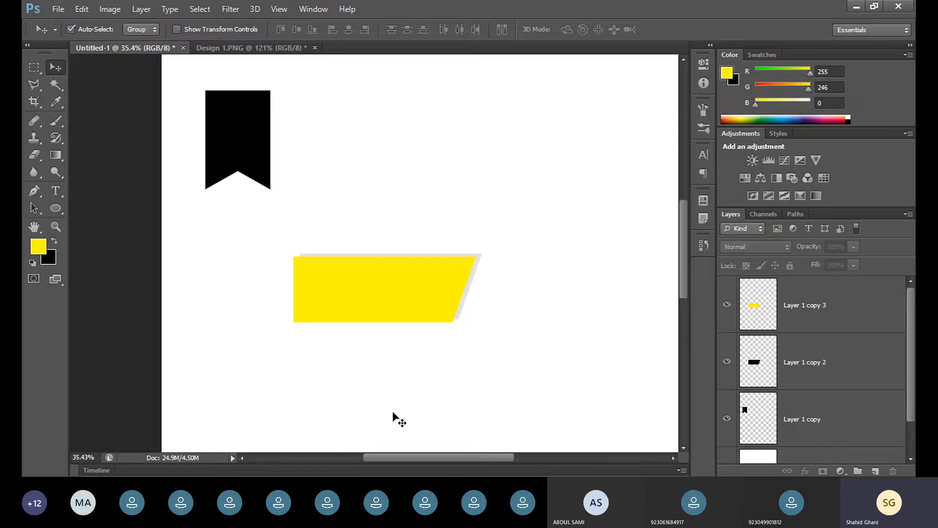
- Nudge the shadow on Layer 1 copy 2 down and slightly left so it extends below and beside the yellow shape
left_click(796, 386)
key("Down")
key("Down")
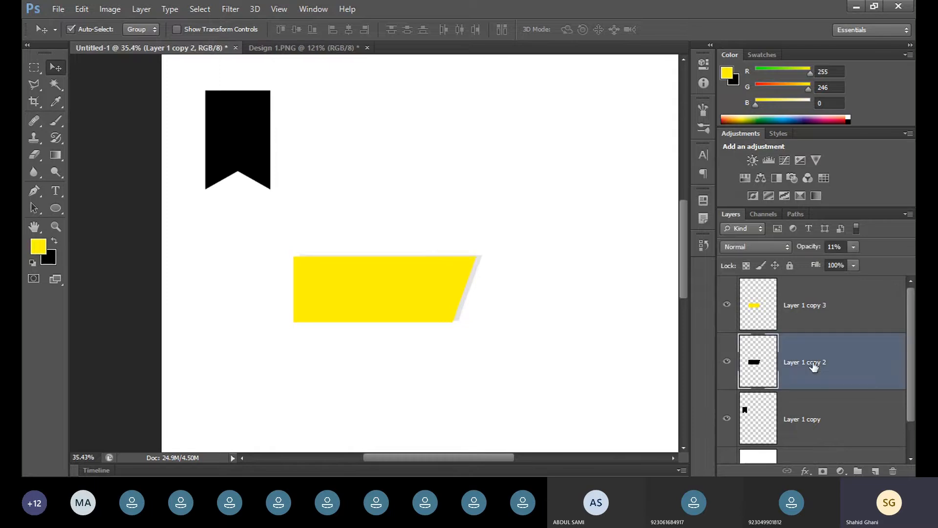
key("Down")
key("Down")
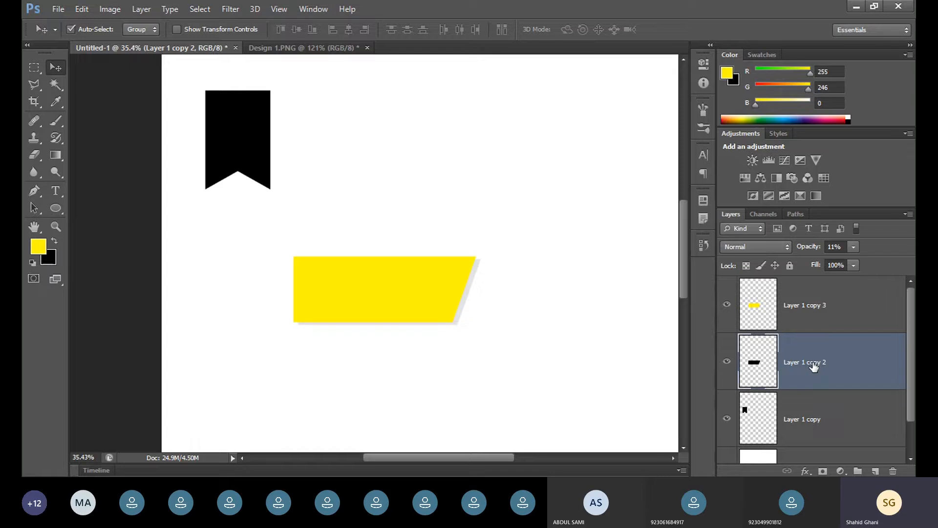
key("Left")
key("Left")
key("Left")
key("Right")
key("Down")
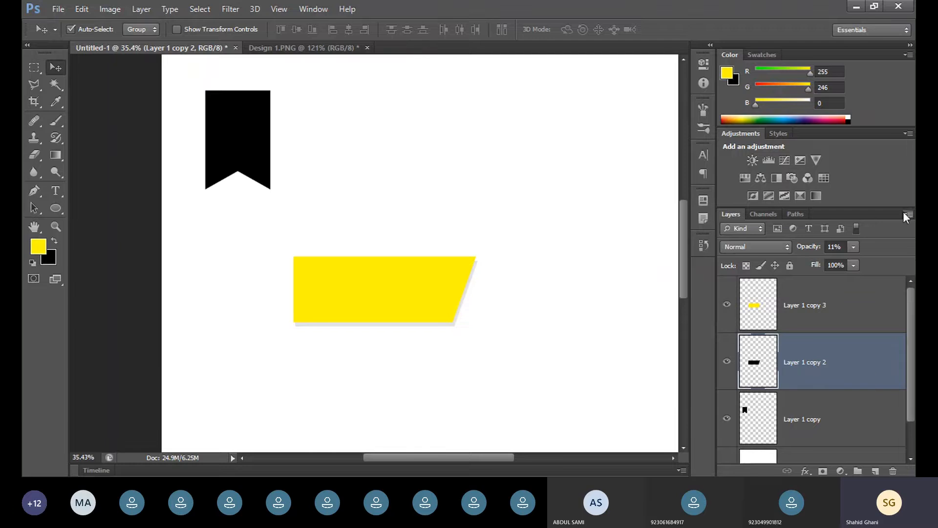
- Reduce the shadow layer's opacity to 4% and deselect it
left_click(853, 247)
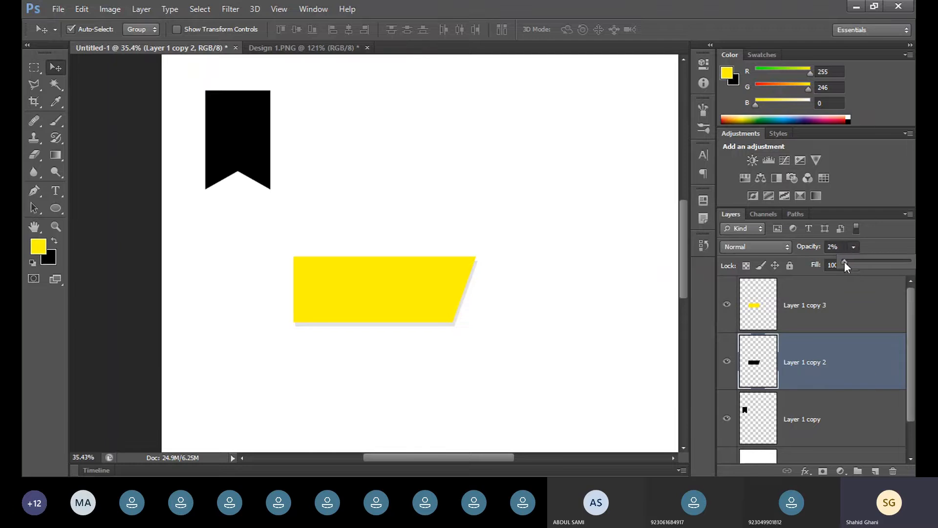
left_click(510, 369)
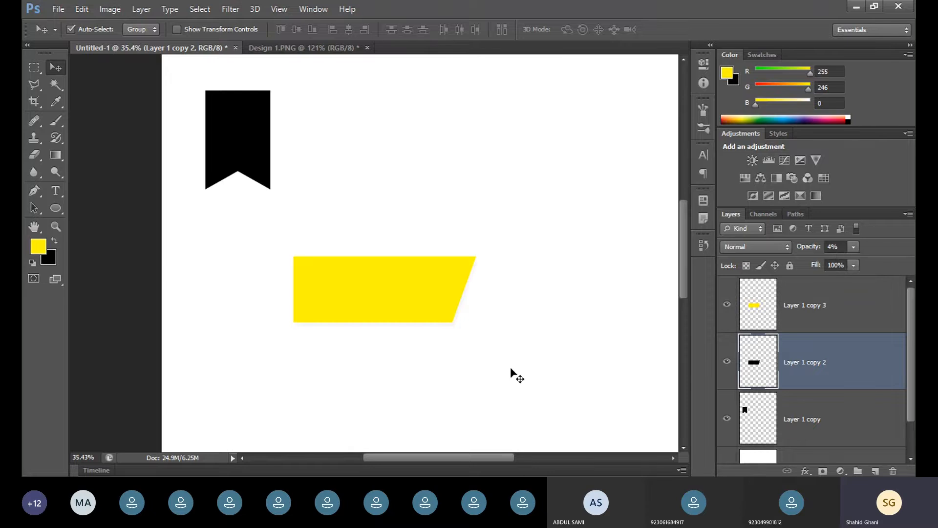
left_click(454, 355)
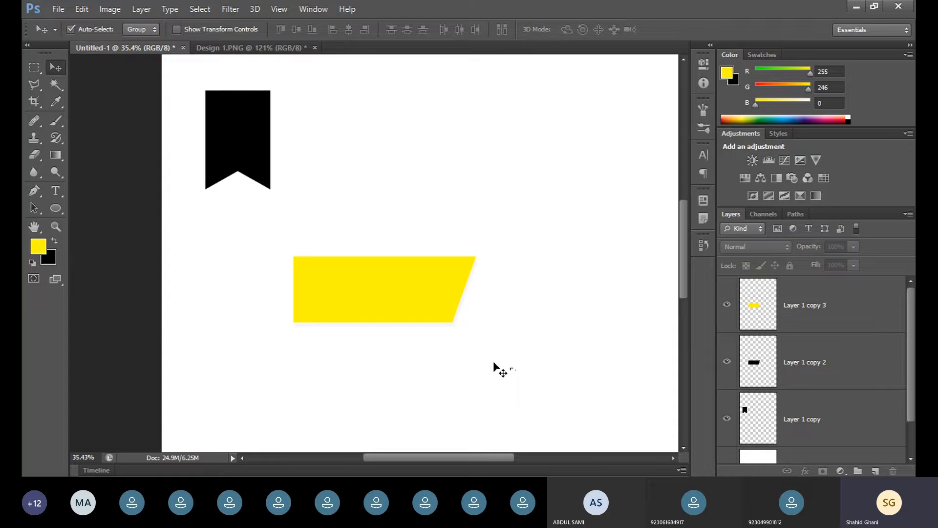
- Select the yellow shape and its shadow together, turn on the transform controls, and clear the layer selection
left_click_drag(513, 396, 216, 268)
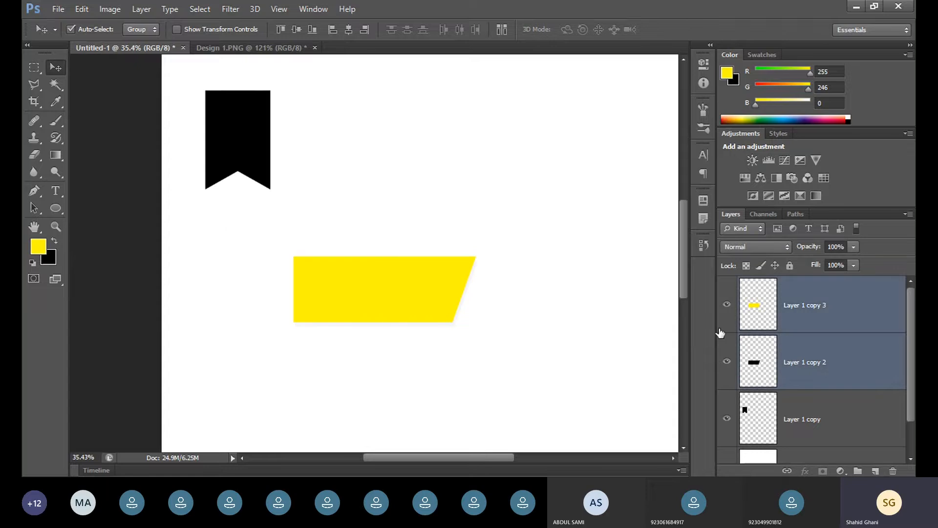
left_click(218, 32)
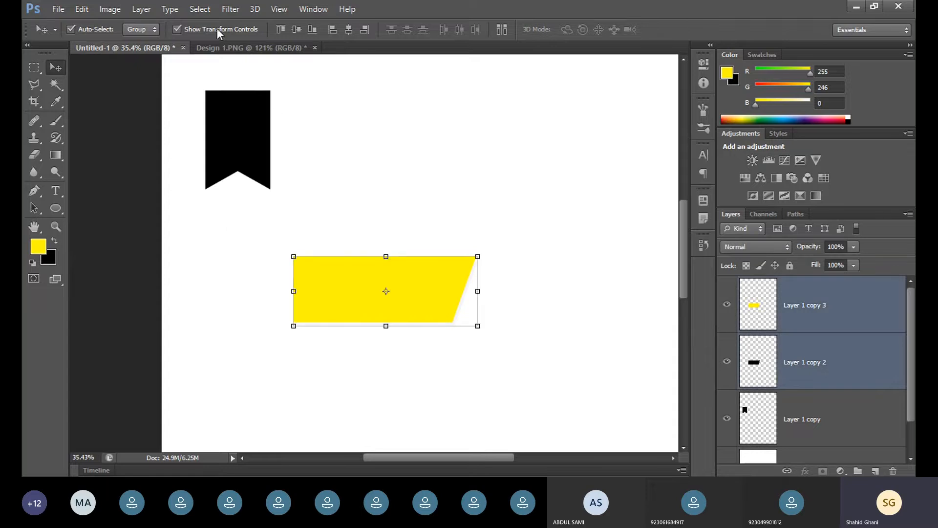
left_click(540, 332)
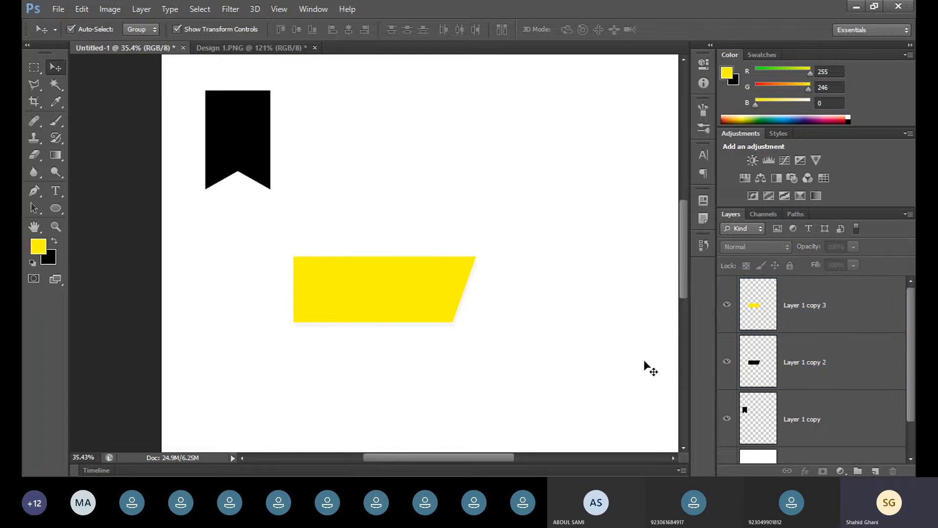
- Delete the yellow shape, its shadow, and the black ribbon, leaving only the blank Background page
left_click_drag(578, 370, 300, 237)
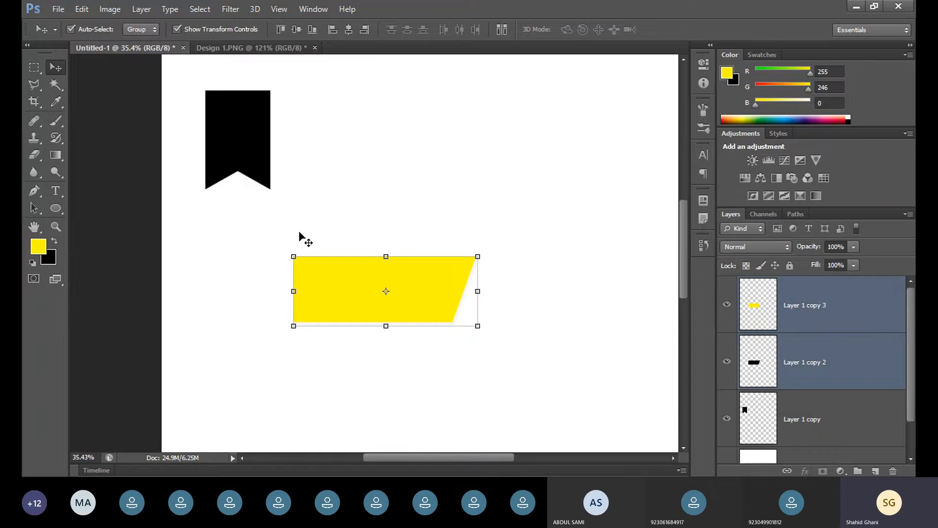
key("Delete")
key("Delete")
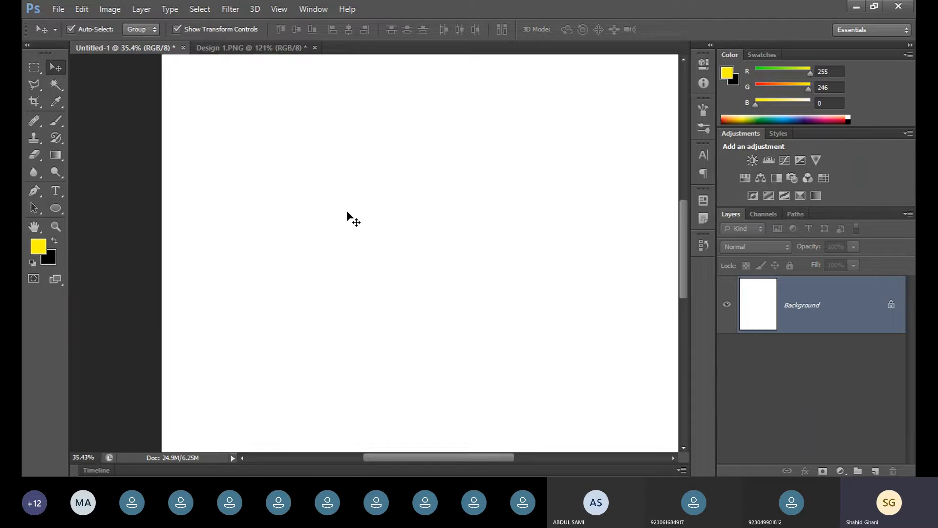
scroll(347, 211, "down", 5)
key("alt")
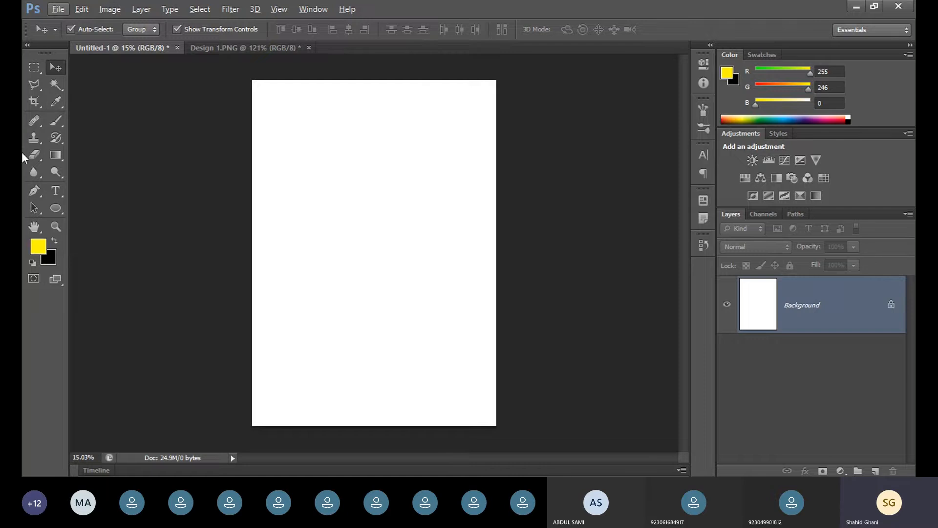
left_click(221, 49)
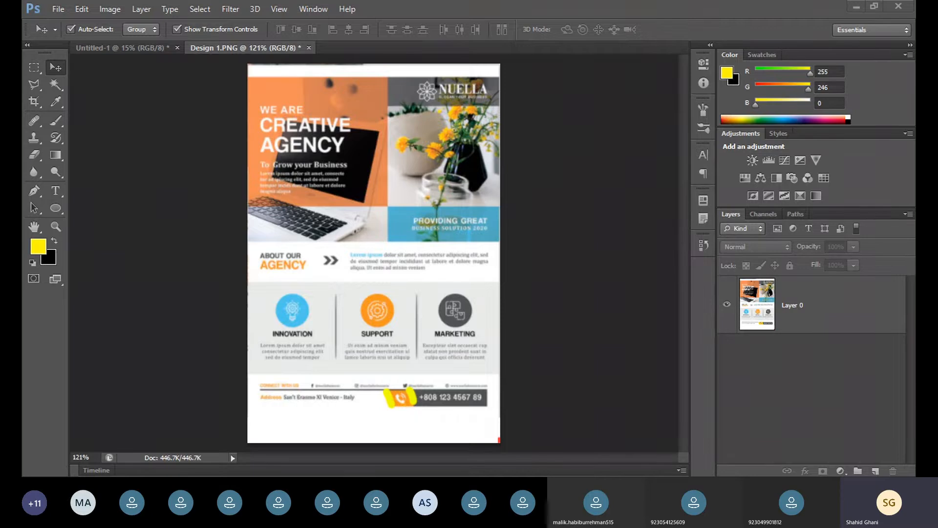
left_click_drag(545, 0, 485, 75)
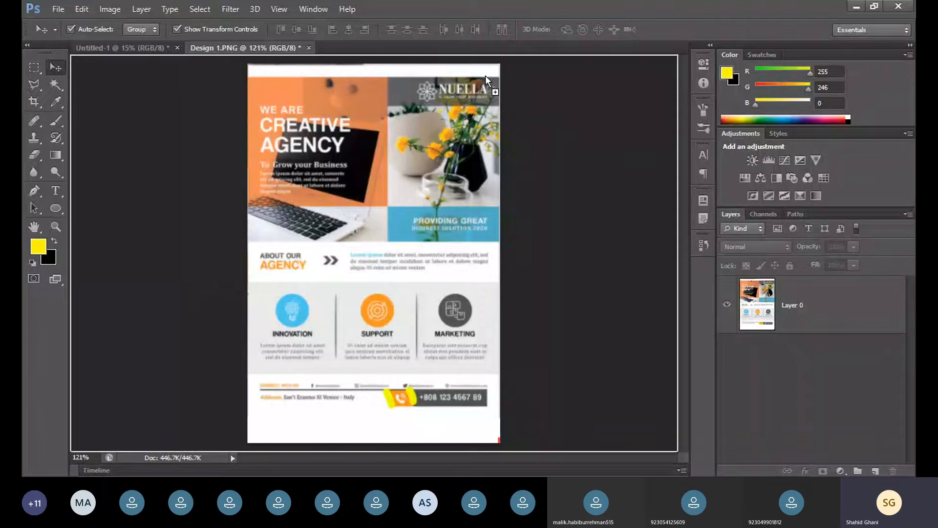
left_click_drag(485, 75, 485, 75)
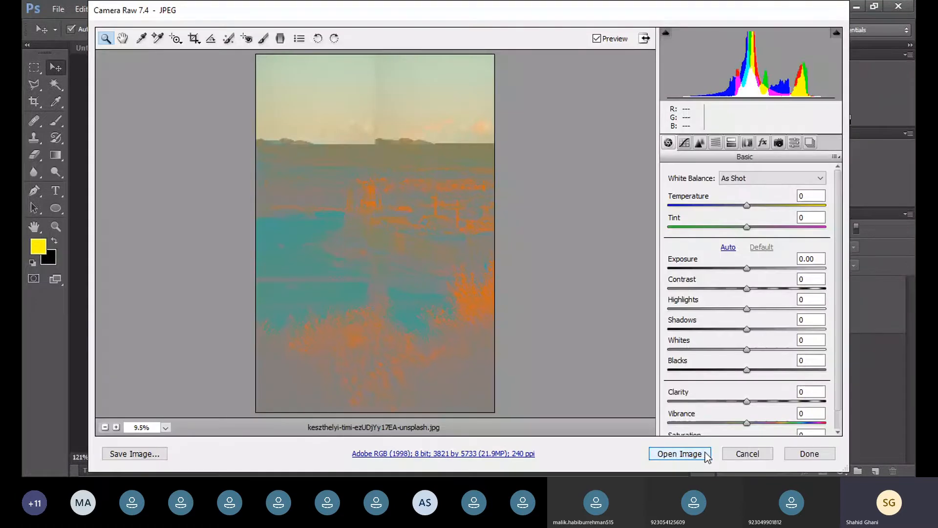
left_click(104, 427)
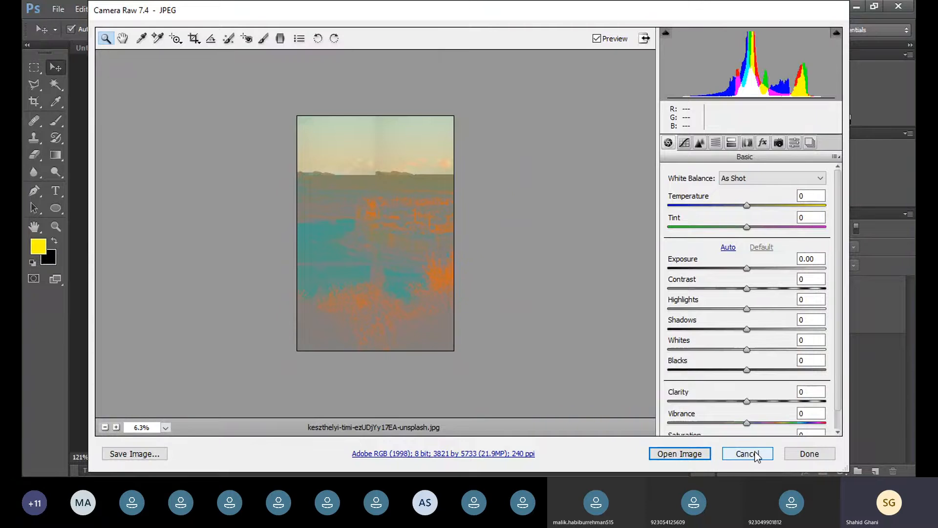
left_click(809, 454)
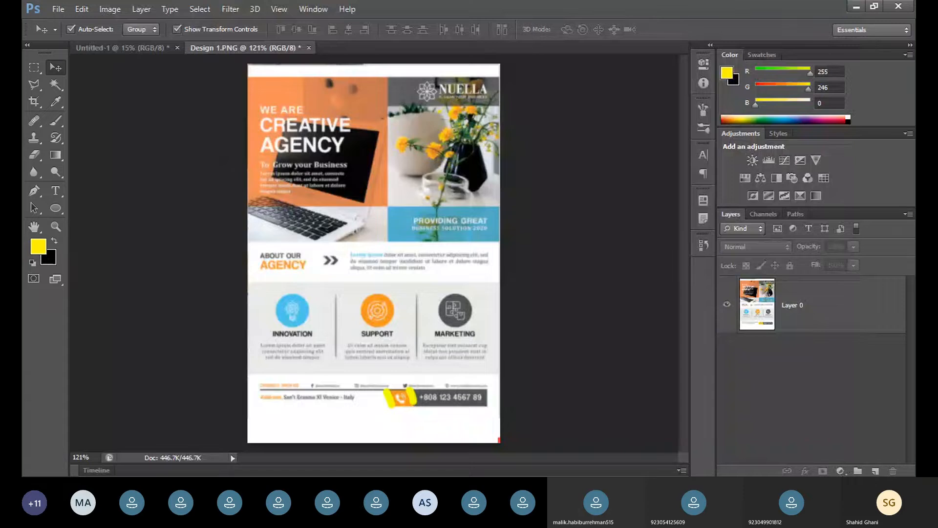
- Open 1.jpg from the Desktop through Camera Raw with its default settings, using the embedded colour profile
left_click(60, 8)
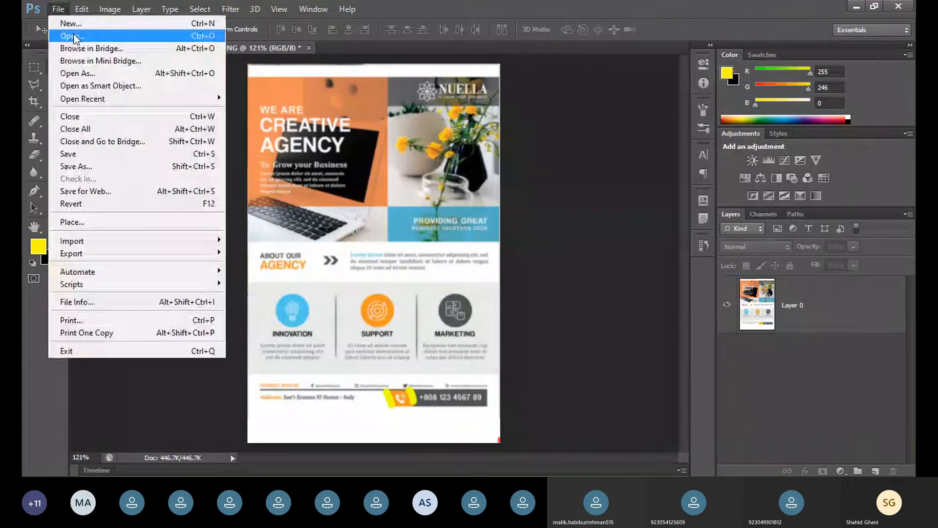
left_click(74, 33)
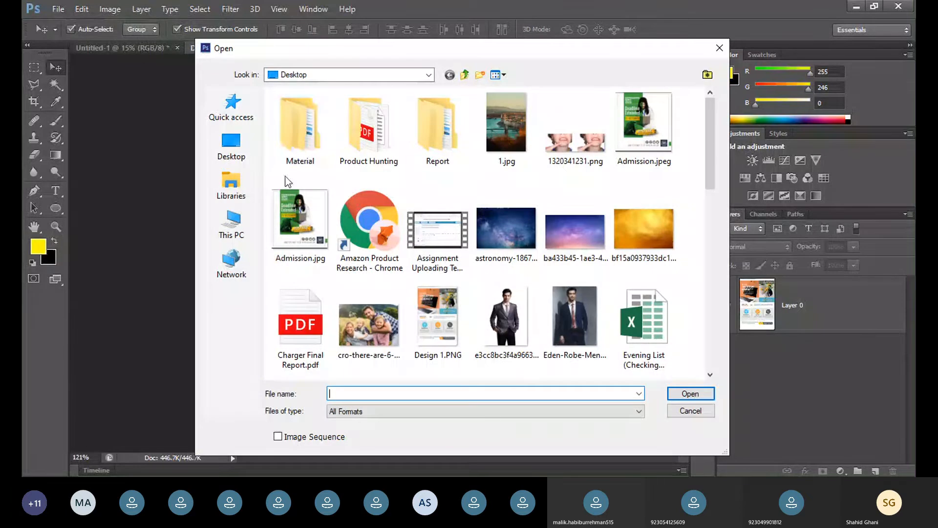
double_click(456, 260)
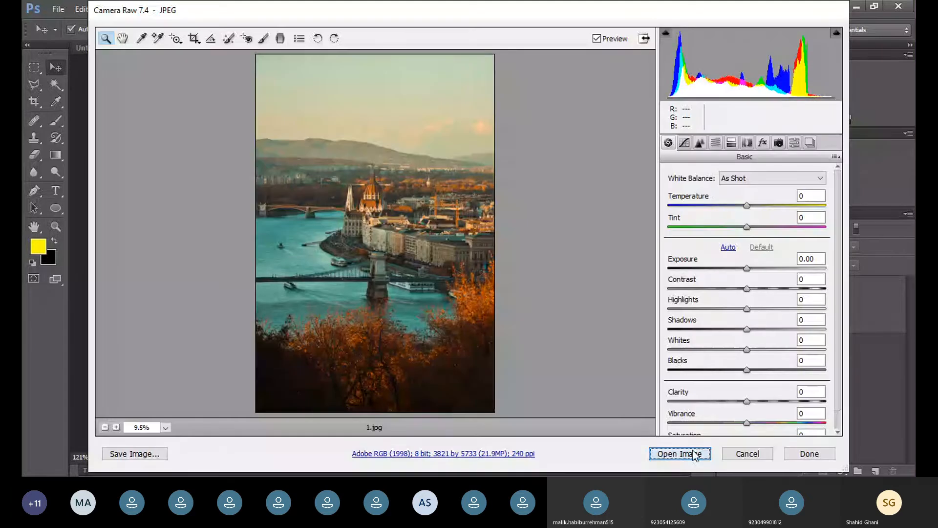
left_click(694, 455)
left_click(433, 200)
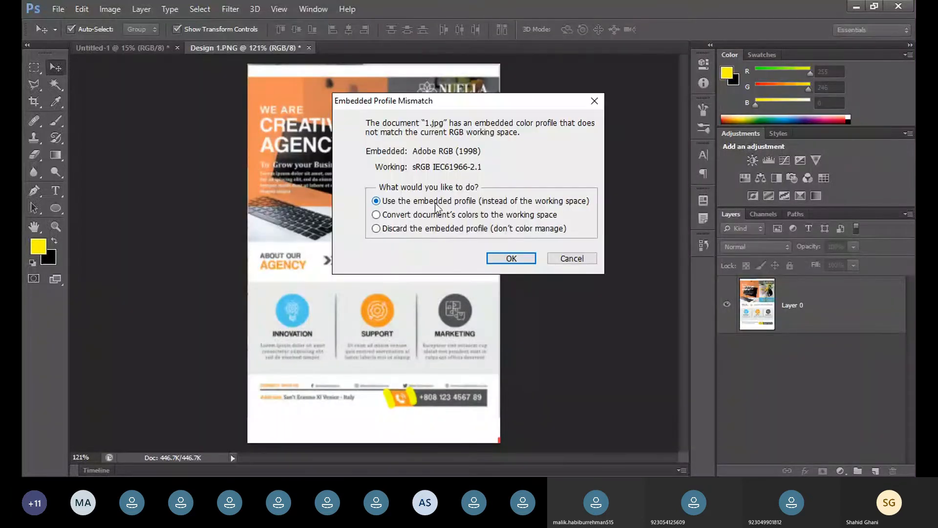
left_click(512, 258)
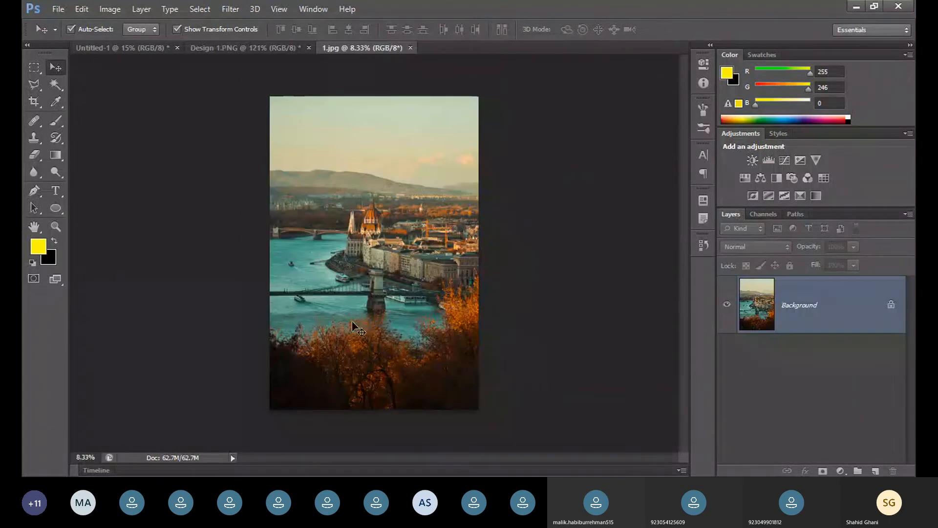
- Activate the Clone Stamp tool in Normal mode and set its brush size to 46 px
scroll(276, 284, "up", 10)
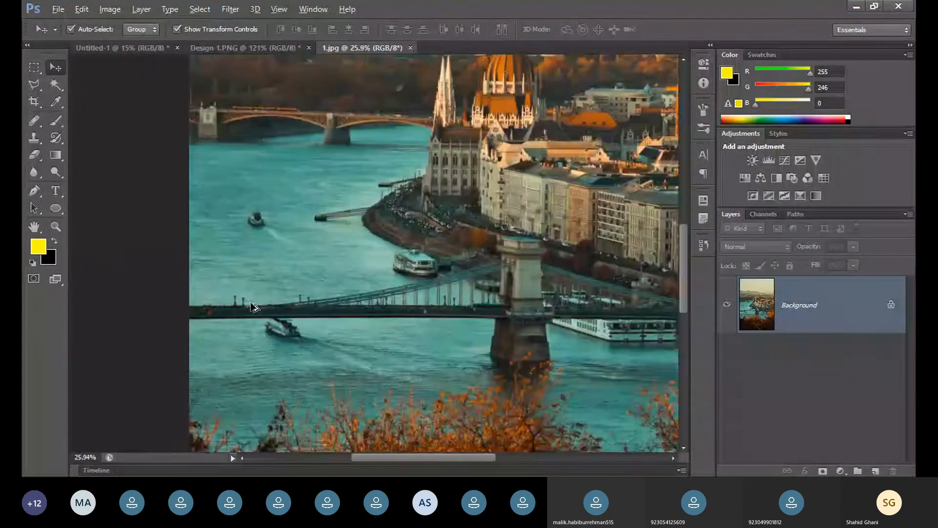
scroll(350, 194, "up", 1)
scroll(348, 198, "down", 1)
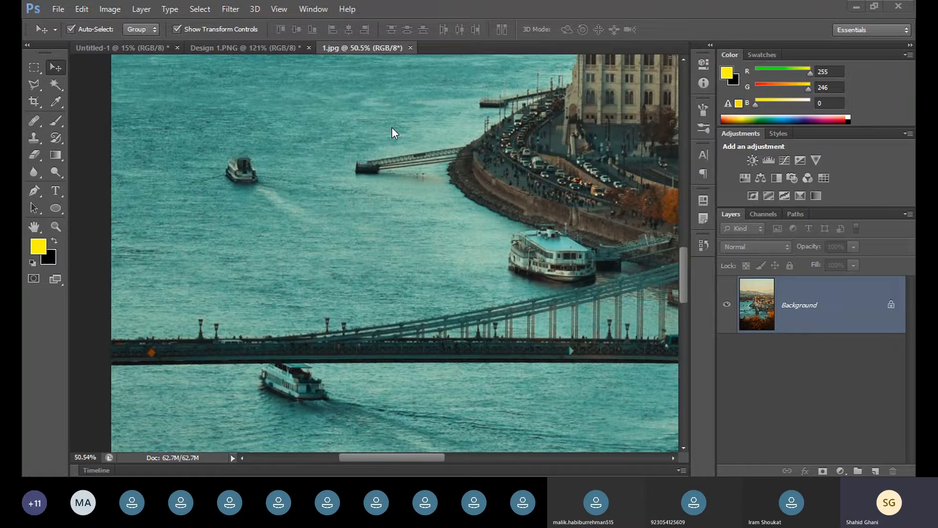
left_click(33, 141)
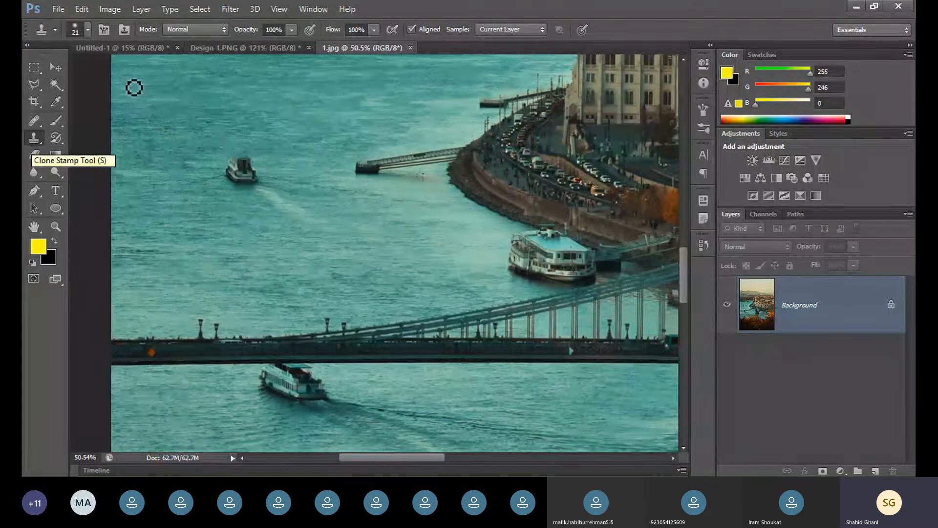
left_click(191, 28)
left_click(190, 27)
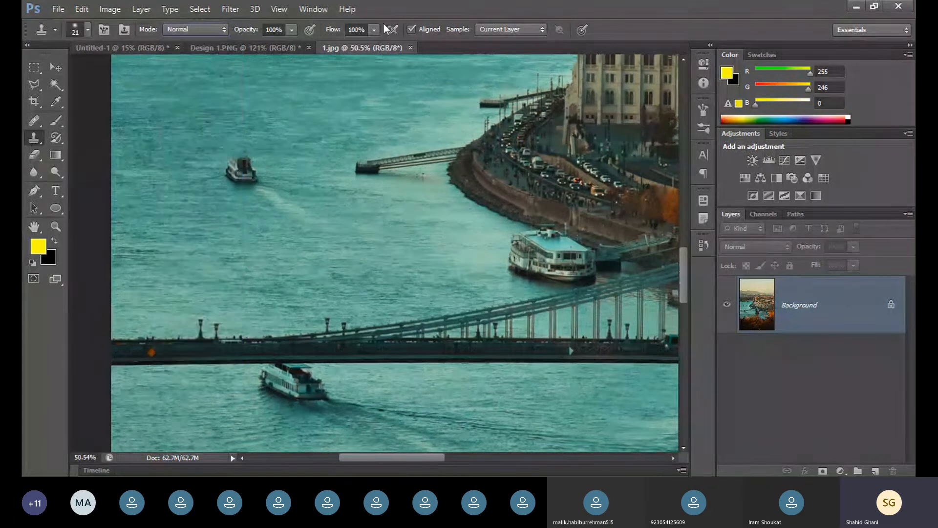
left_click(255, 170)
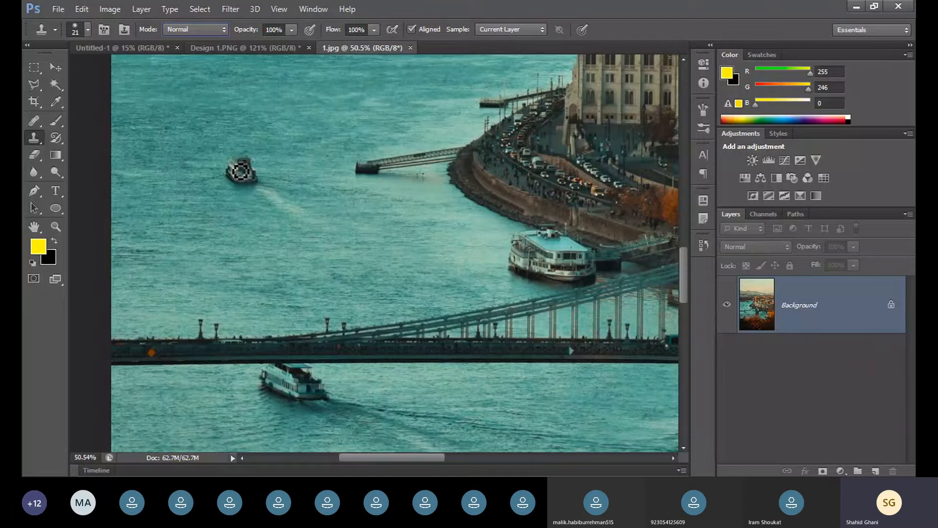
left_click(89, 28)
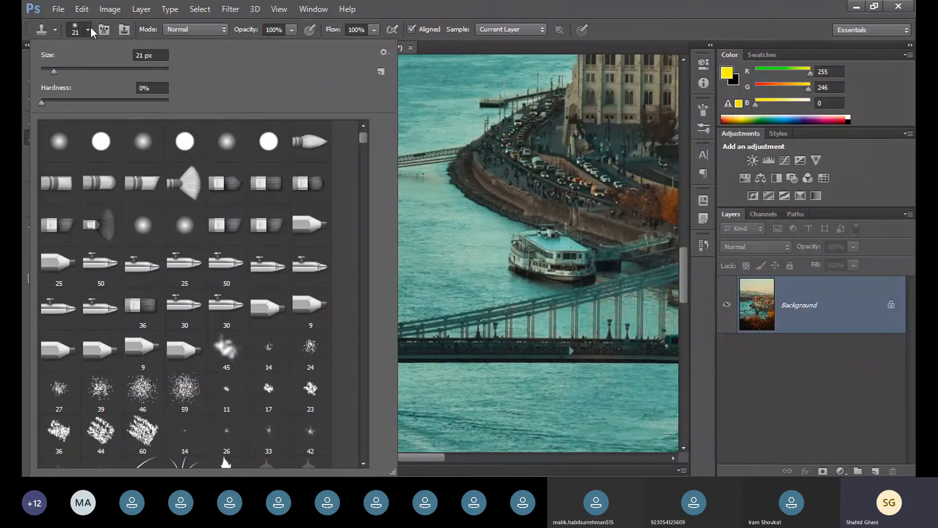
left_click(62, 69)
key("Return")
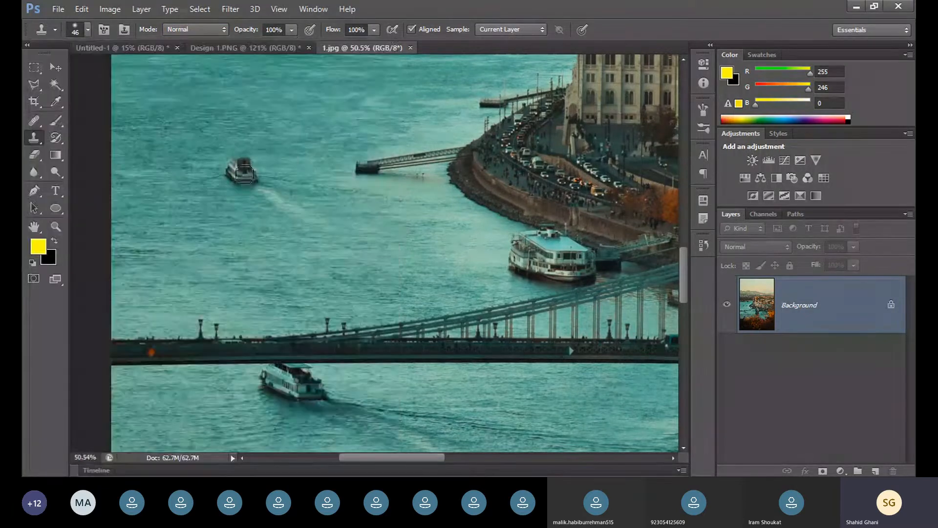
- Enlarge the Clone Stamp brush to 175 px so it roughly covers the small boat on the river
left_click(244, 167, "alt")
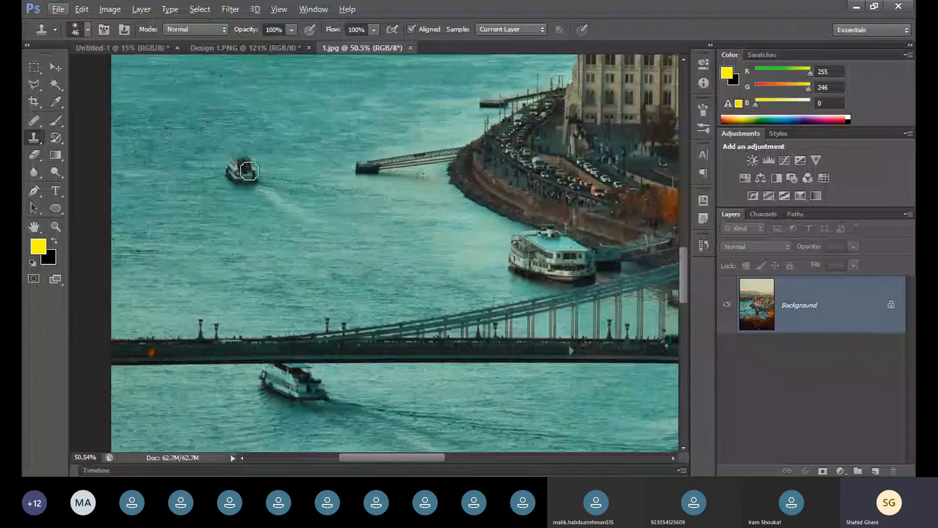
scroll(249, 171, "up", 5)
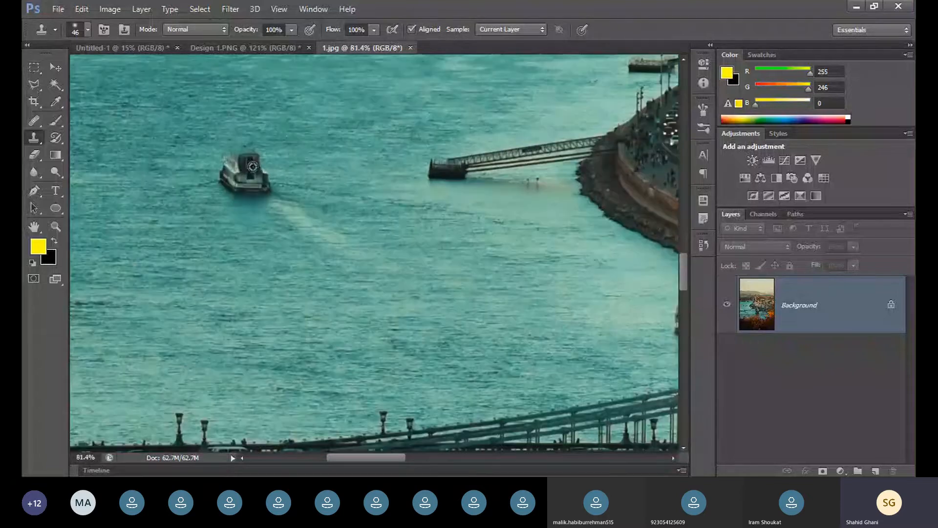
scroll(253, 167, "down", 2)
key("bracketright")
key("bracketright")
key("bracketright")
key("bracketright")
key("bracketright")
key("bracketright")
key("bracketright")
key("bracketright")
key("bracketright")
key("bracketright")
key("bracketright")
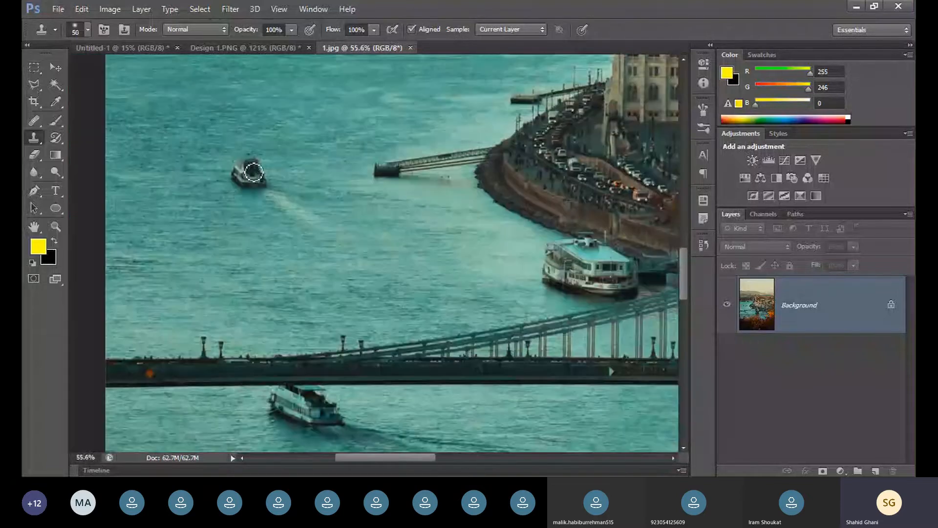
key("bracketleft")
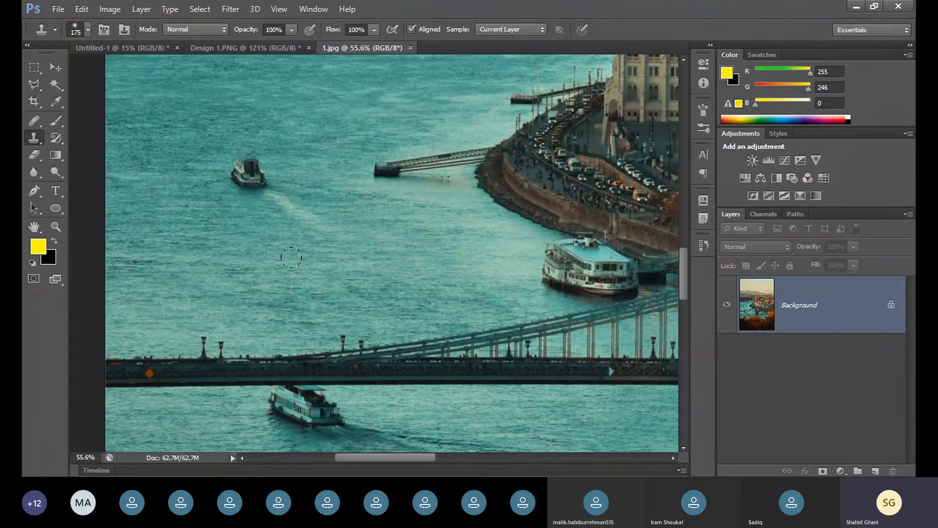
- Sample the small boat and clone it with its wake onto the open water below and left of it
left_click(249, 170, "alt")
mouse_move(180, 255)
left_mouse_down()
mouse_move(175, 227)
mouse_move(164, 225)
mouse_move(173, 215)
mouse_move(163, 218)
mouse_move(177, 219)
mouse_move(156, 249)
mouse_move(162, 227)
left_mouse_up()
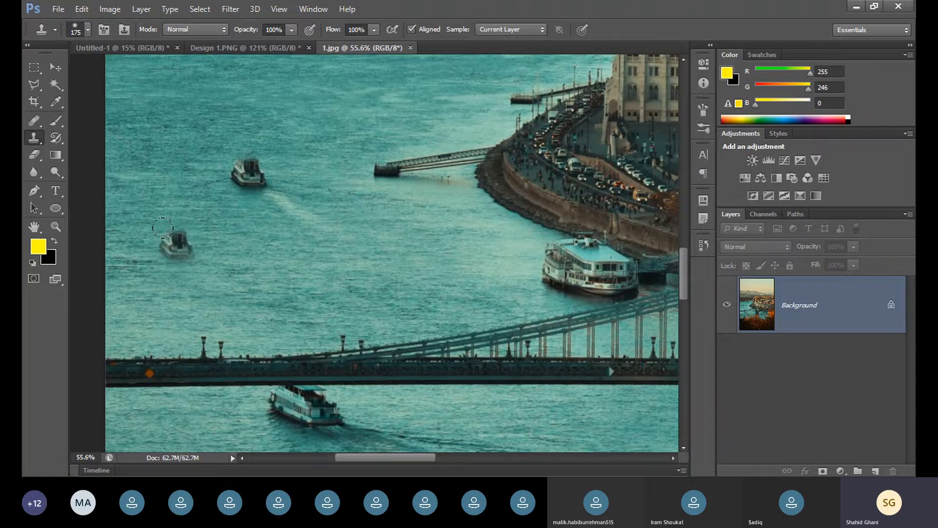
left_click_drag(163, 228, 163, 219)
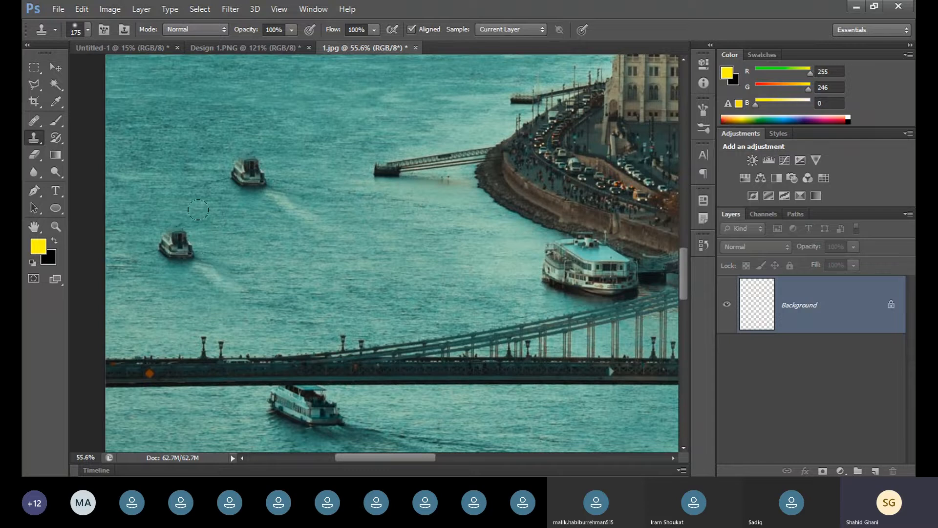
scroll(345, 160, "down", 1)
scroll(345, 160, "down", 7)
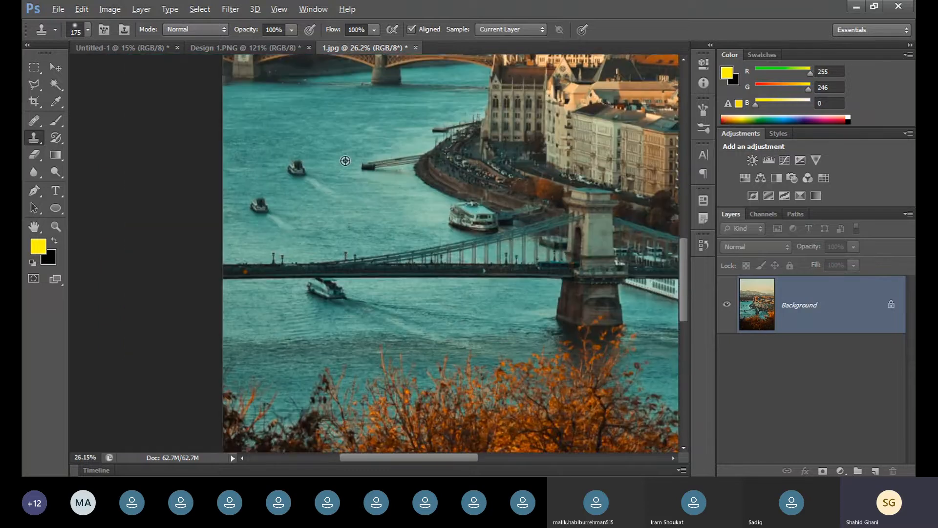
- Remove the original upper boat and its wake by cloning clean water sampled nearby over them
scroll(313, 135, "up", 1)
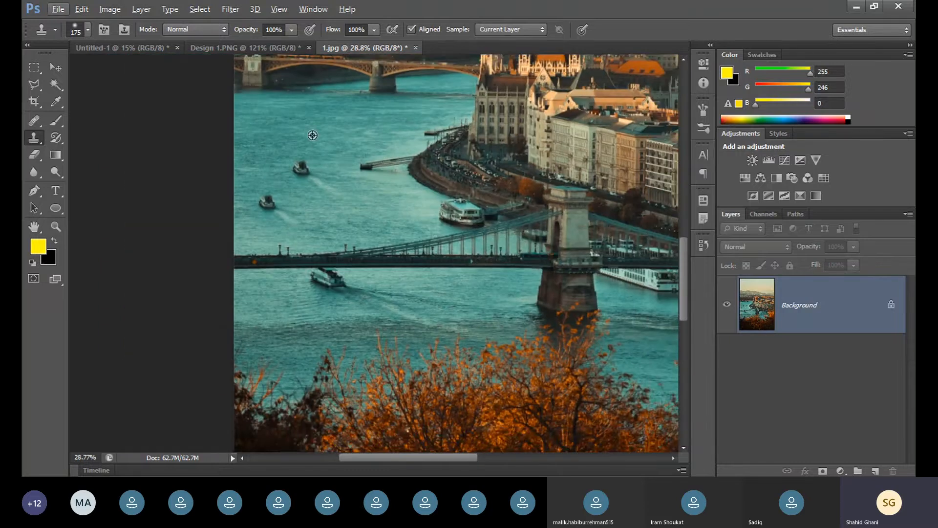
scroll(312, 136, "up", 7)
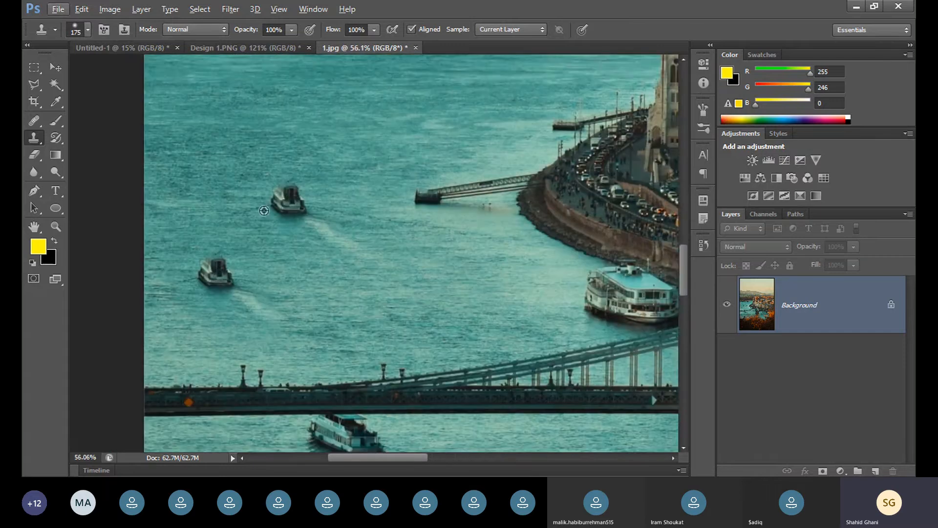
left_click(324, 162, "alt")
left_click(298, 187)
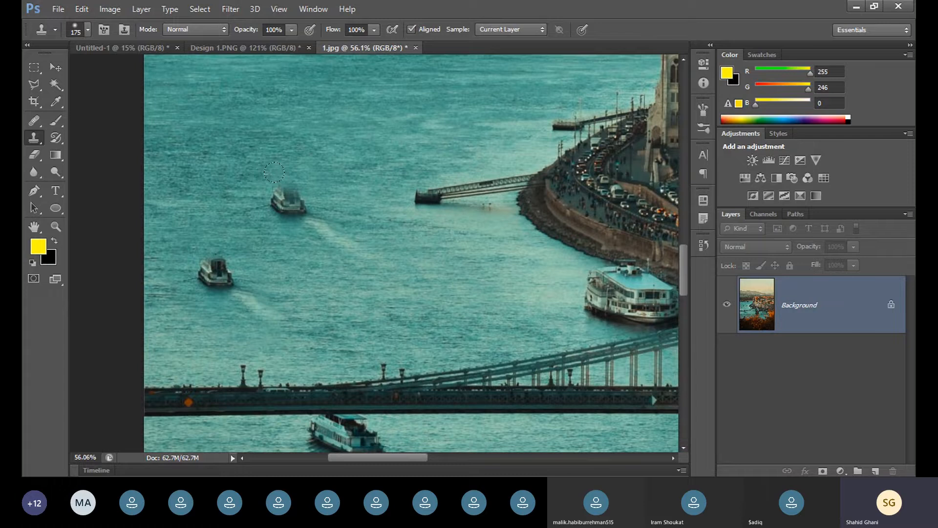
mouse_move(274, 172)
left_mouse_down()
mouse_move(275, 185)
mouse_move(327, 229)
left_mouse_up()
left_click(326, 65, "alt")
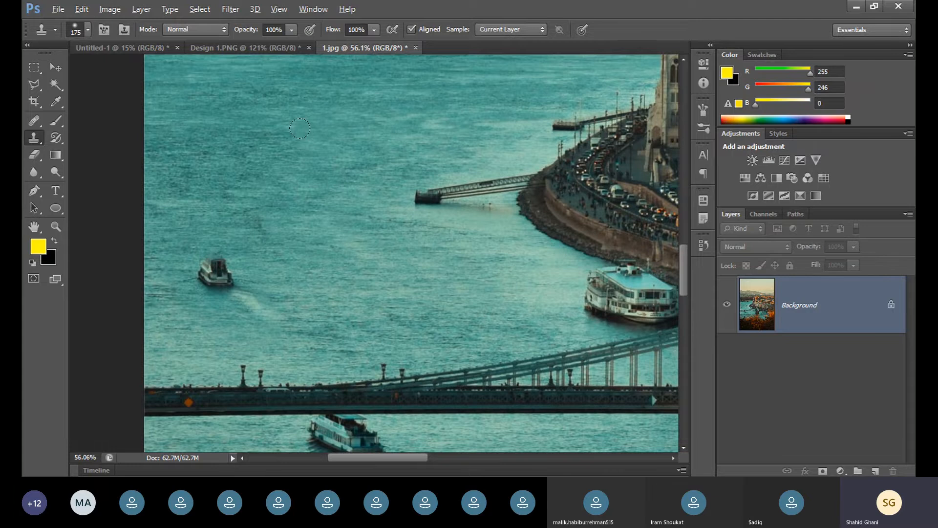
scroll(299, 128, "down", 5)
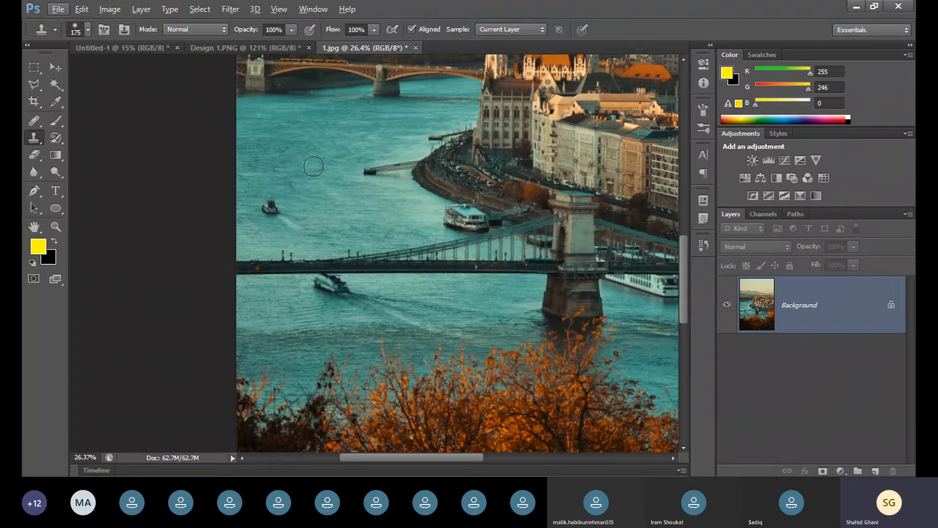
- Sample the remaining small boat and clone it with its wake onto the open water above and right of it
key("alt")
scroll(270, 177, "up", 5)
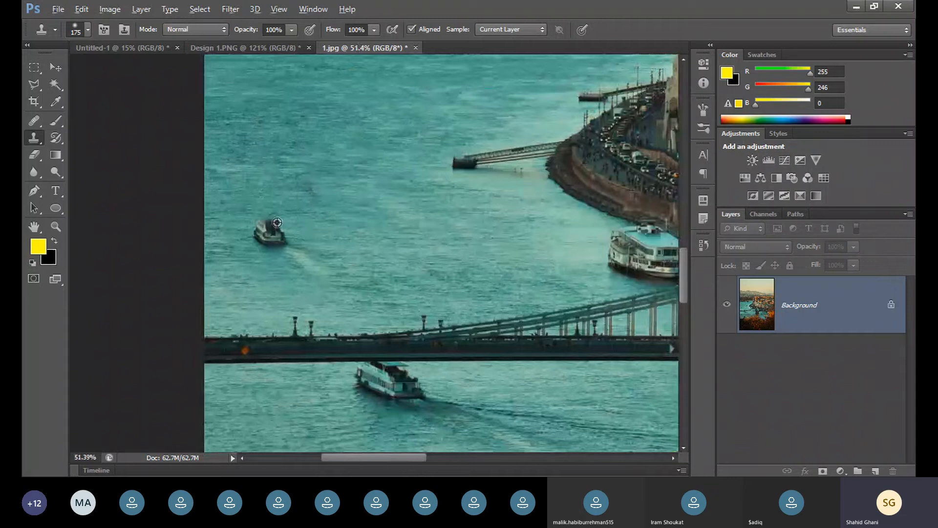
left_click(263, 231, "alt")
left_click(321, 193)
key("ctrl+z")
left_click(341, 171)
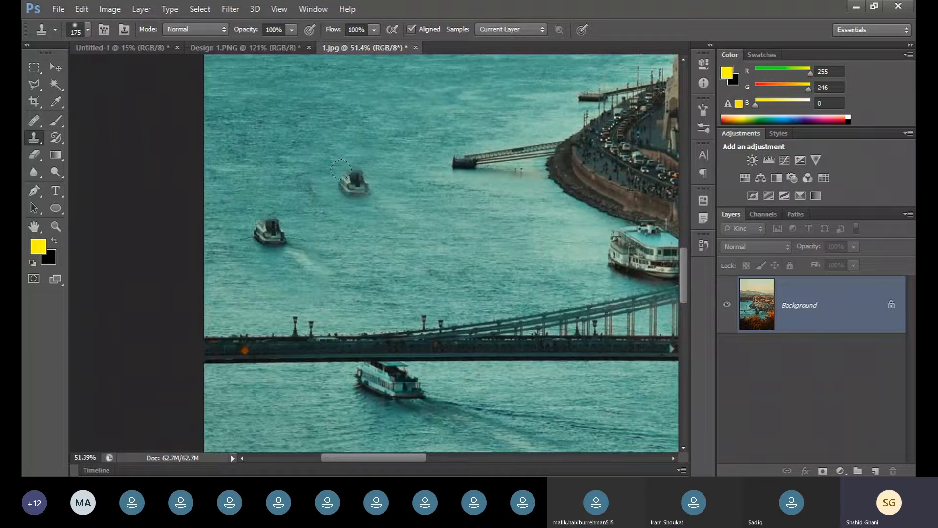
left_click(342, 169)
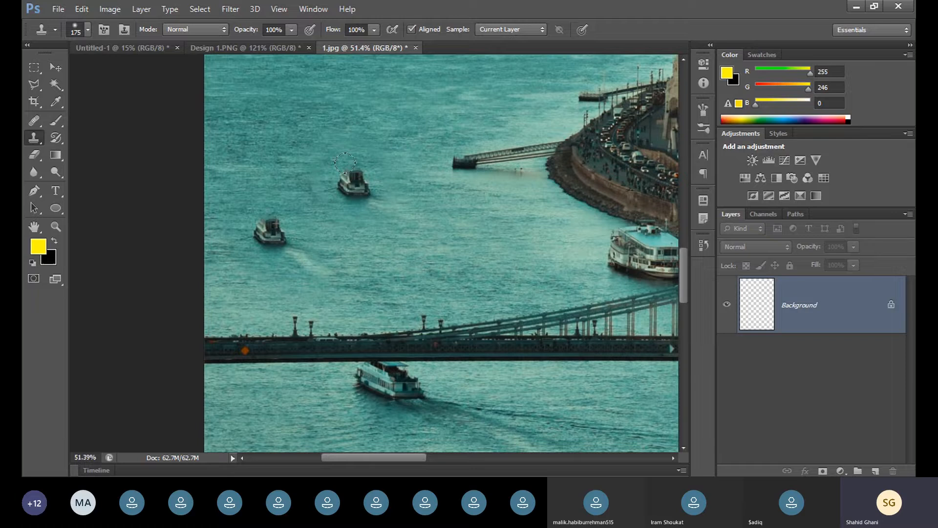
key("ctrl+z")
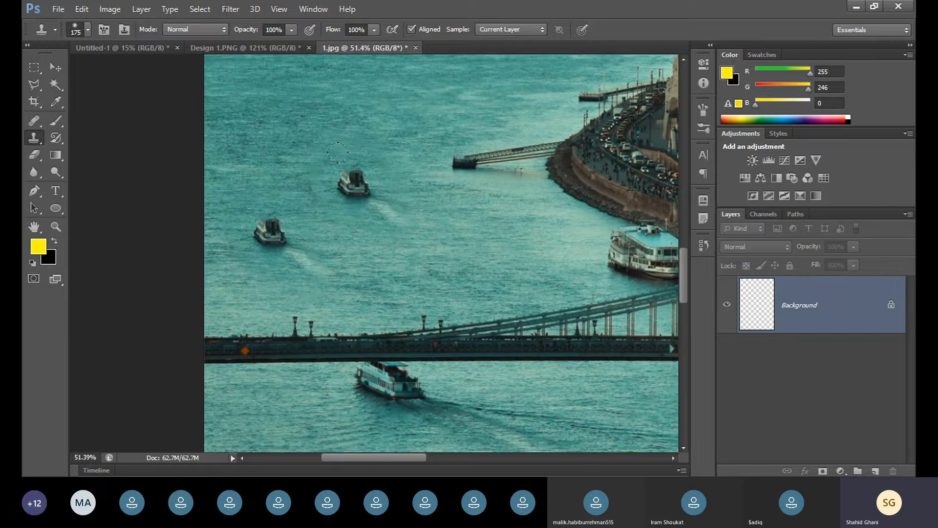
- Clone a stretch of the bridge deck with its lamp posts onto the water just above the bridge
left_click_drag(415, 286, 377, 267)
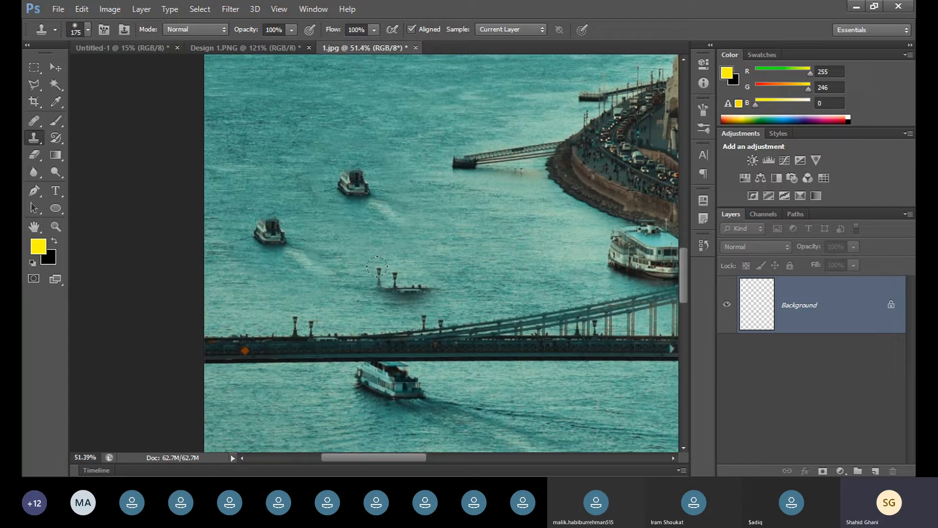
left_click_drag(440, 299, 257, 303)
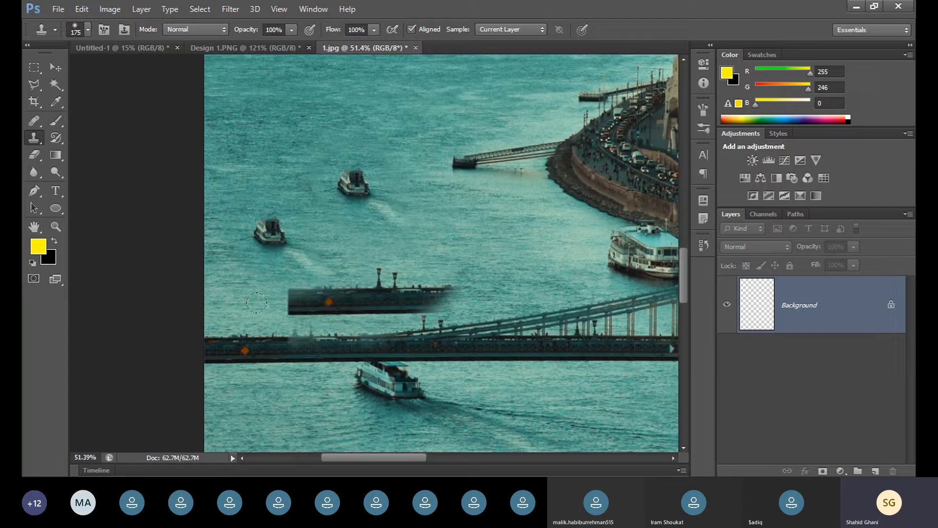
- Continue cloning the raised bridge span toward the right bank and paint over the original bridge deck below it
left_click_drag(256, 302, 432, 269)
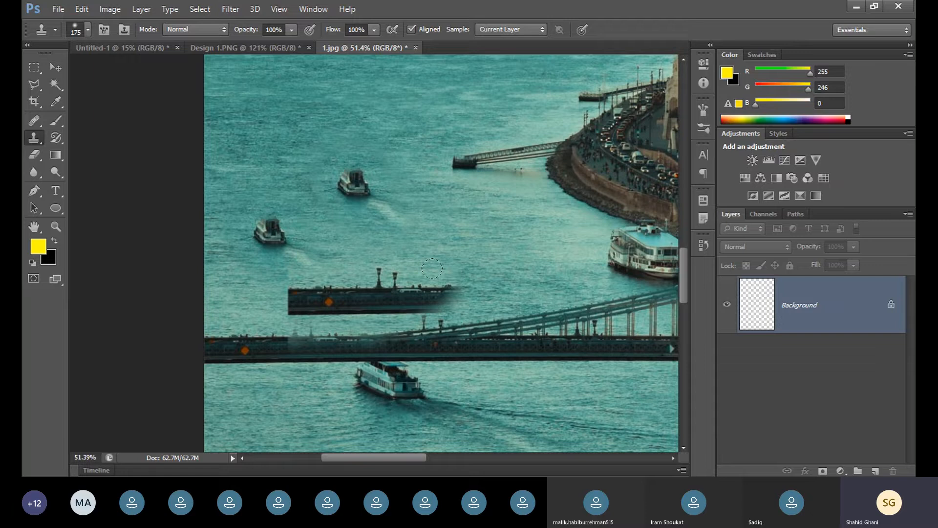
left_click_drag(432, 268, 608, 265)
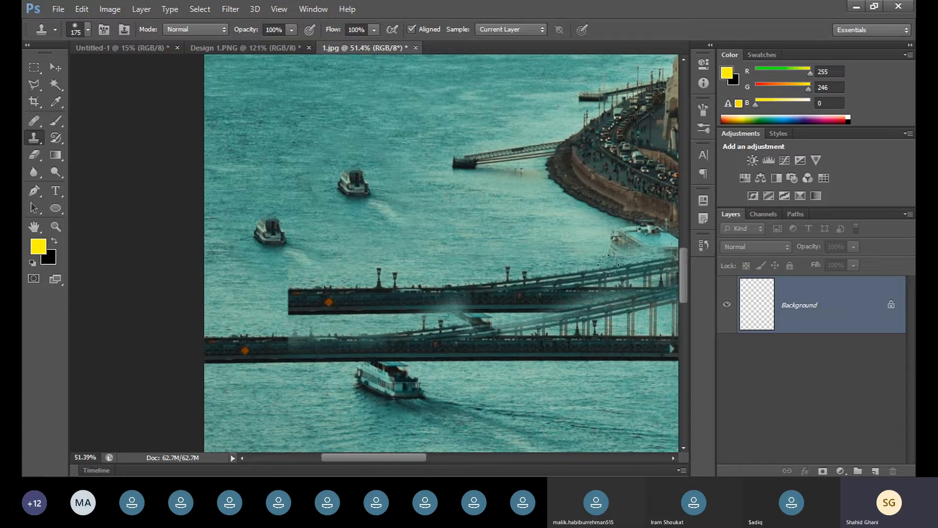
left_click_drag(538, 344, 307, 350)
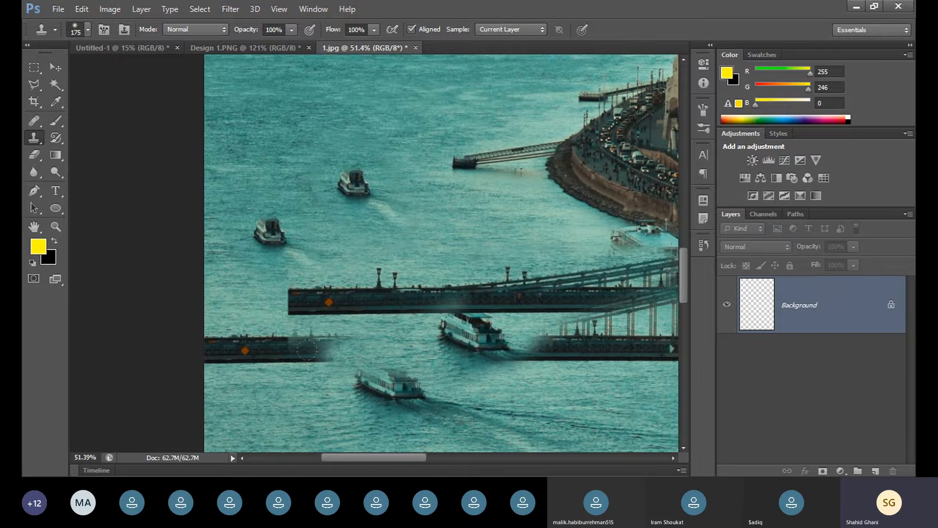
left_click_drag(307, 350, 356, 389)
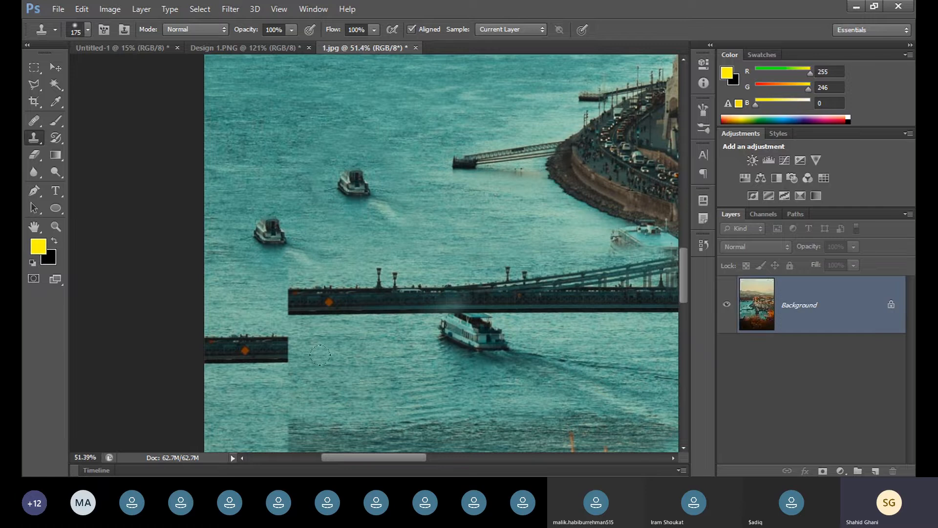
- Sample the raised bridge deck and clone it leftward to the photo's left edge
left_click(320, 304, "alt")
left_click_drag(298, 296, 275, 287)
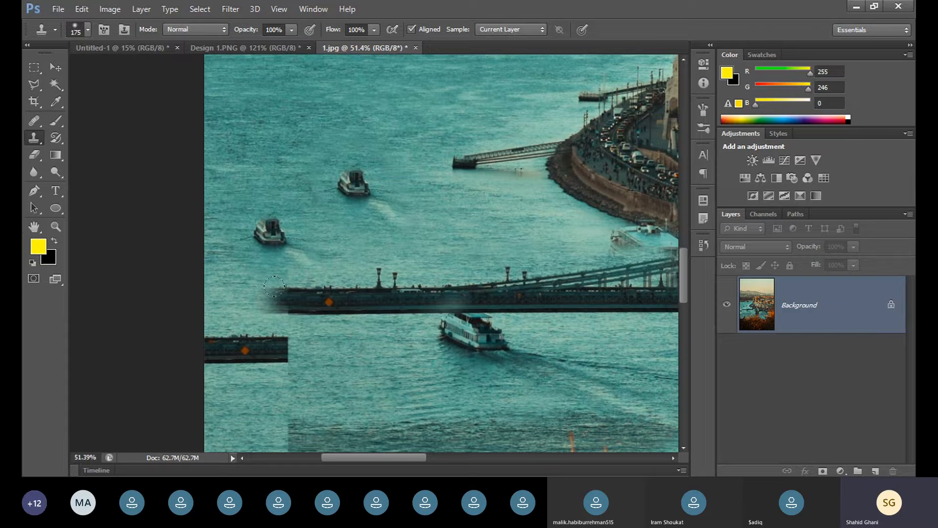
left_click_drag(275, 287, 205, 297)
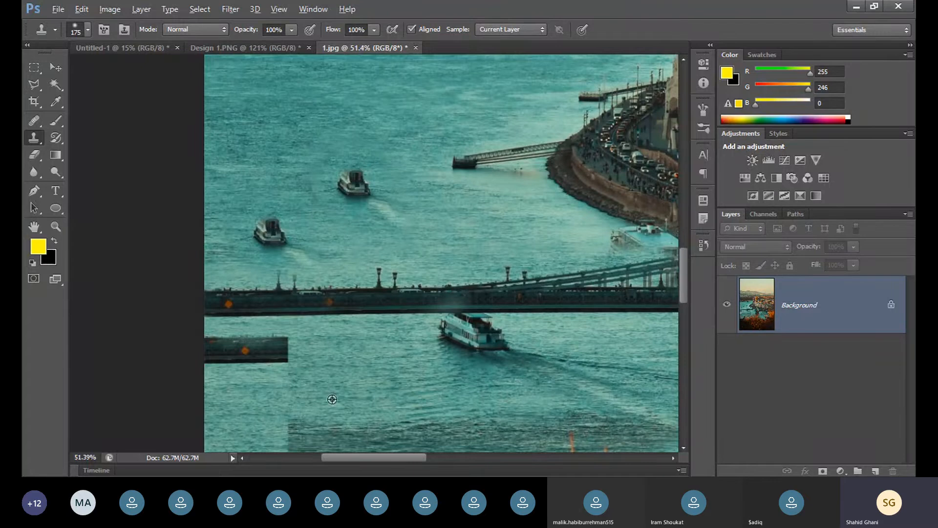
- Clone nearby water over the leftover deck fragment below the bridge and over the dark water seam beneath it
left_click_drag(312, 374, 239, 382)
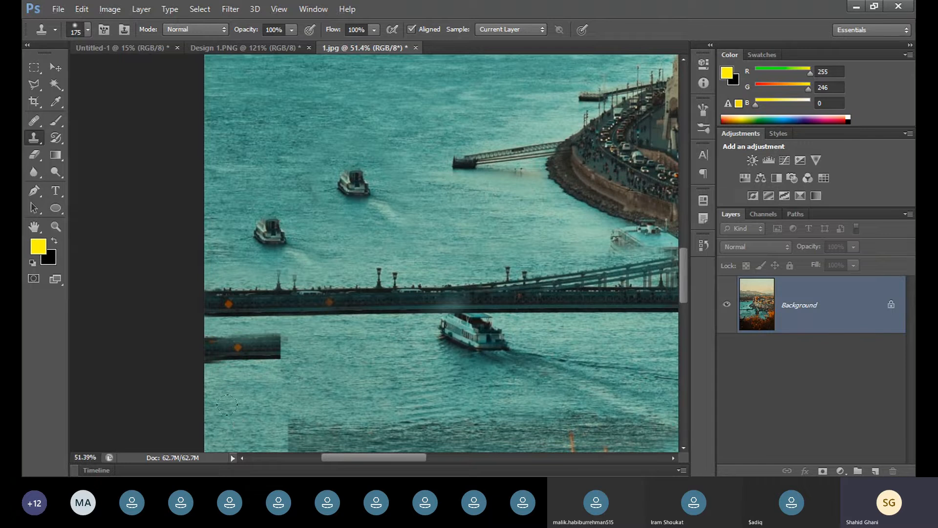
left_click(242, 410, "alt")
mouse_move(265, 358)
left_mouse_down()
mouse_move(262, 333)
mouse_move(208, 340)
mouse_move(230, 339)
mouse_move(228, 330)
mouse_move(211, 347)
mouse_move(193, 335)
left_mouse_up()
left_click(239, 387, "alt")
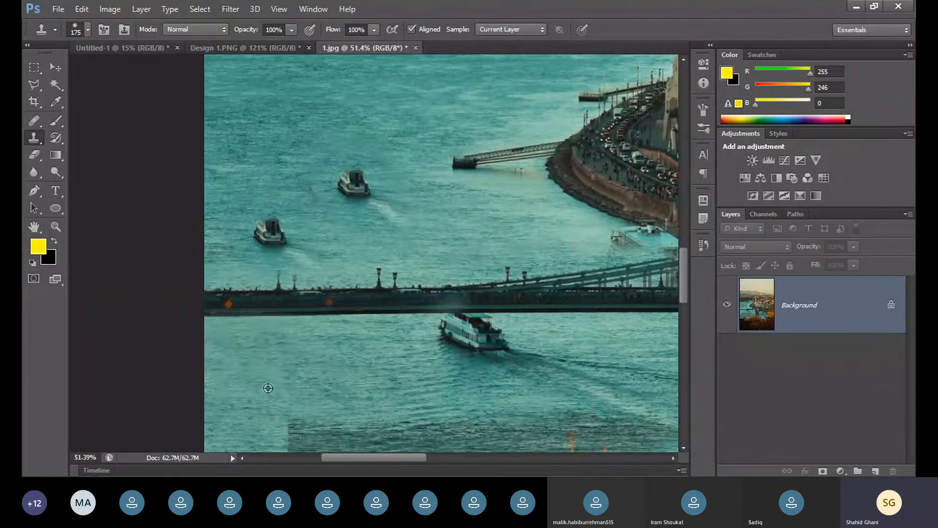
left_click(258, 406, "alt")
mouse_move(287, 425)
left_mouse_down()
mouse_move(270, 413)
mouse_move(352, 430)
left_mouse_up()
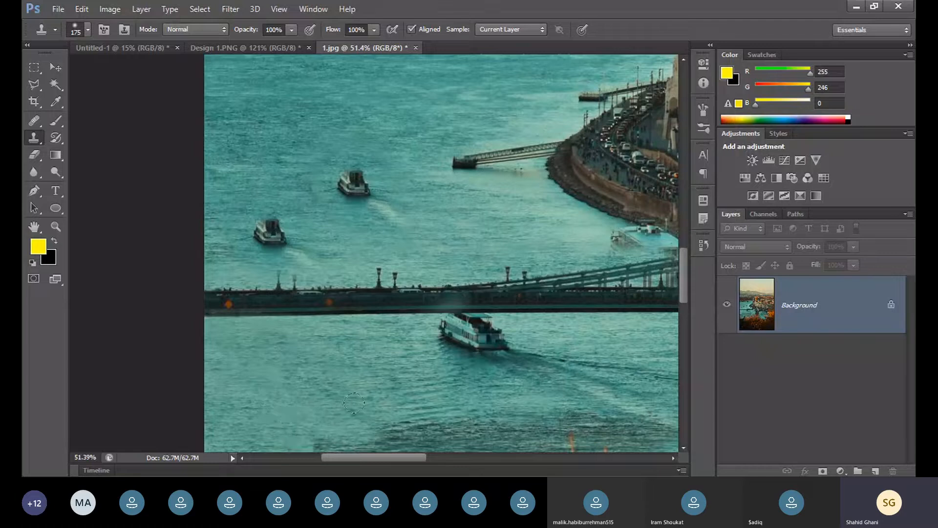
mouse_move(354, 403)
left_mouse_down()
mouse_move(648, 403)
mouse_move(594, 428)
mouse_move(317, 445)
left_mouse_up()
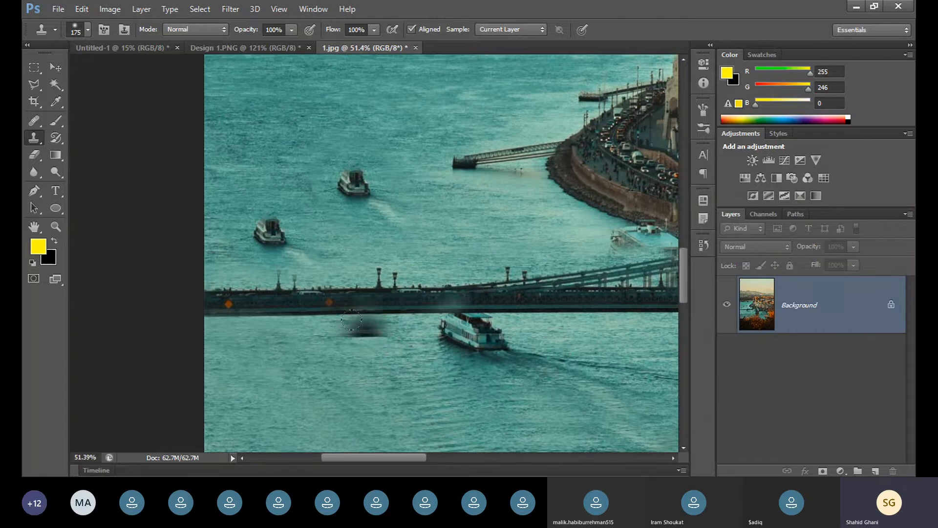
- Try cloning over the broken right end of the bridge and the riverbank above it
scroll(547, 132, "up", 2)
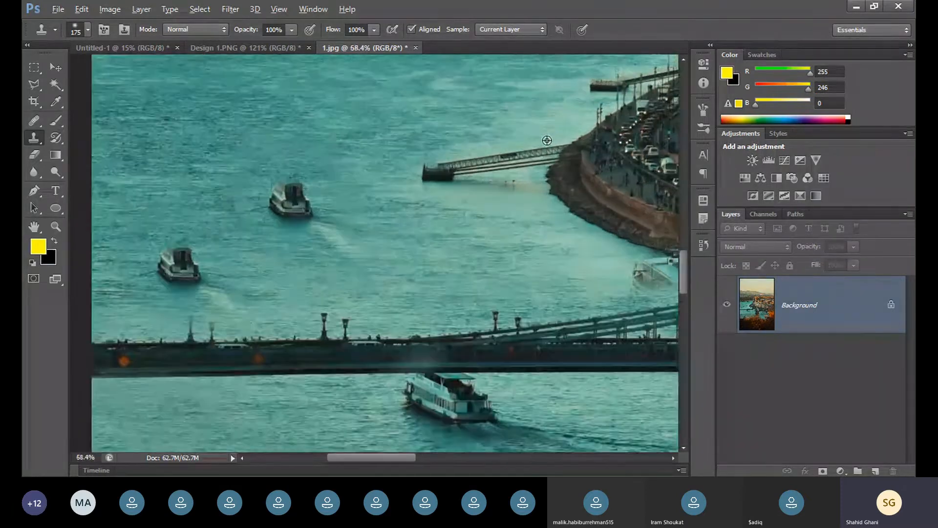
scroll(547, 140, "down", 3)
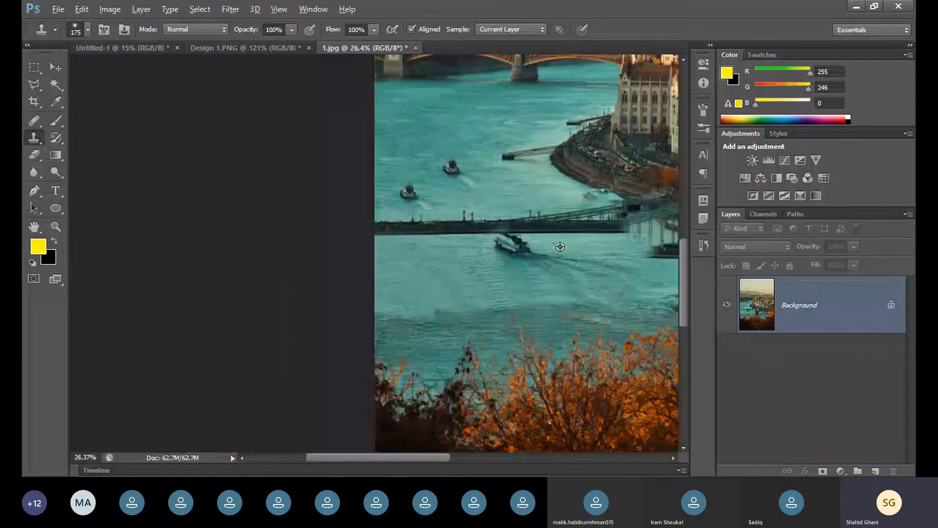
left_click_drag(661, 238, 633, 264)
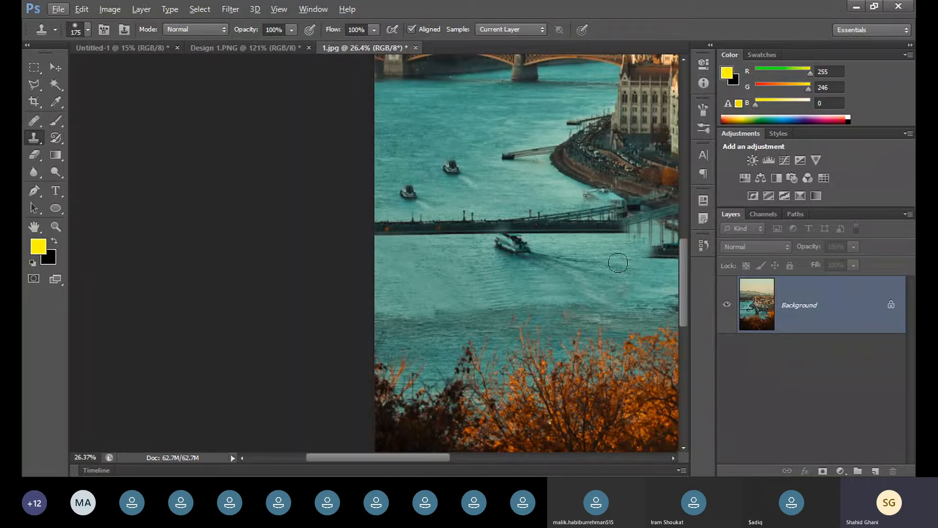
key("alt")
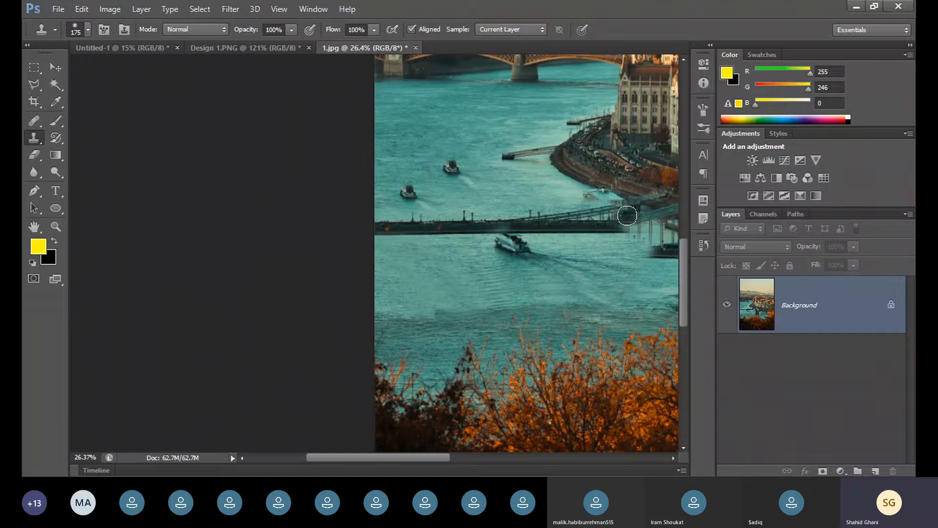
mouse_move(627, 216)
left_mouse_down()
mouse_move(525, 66)
mouse_move(646, 97)
left_mouse_up()
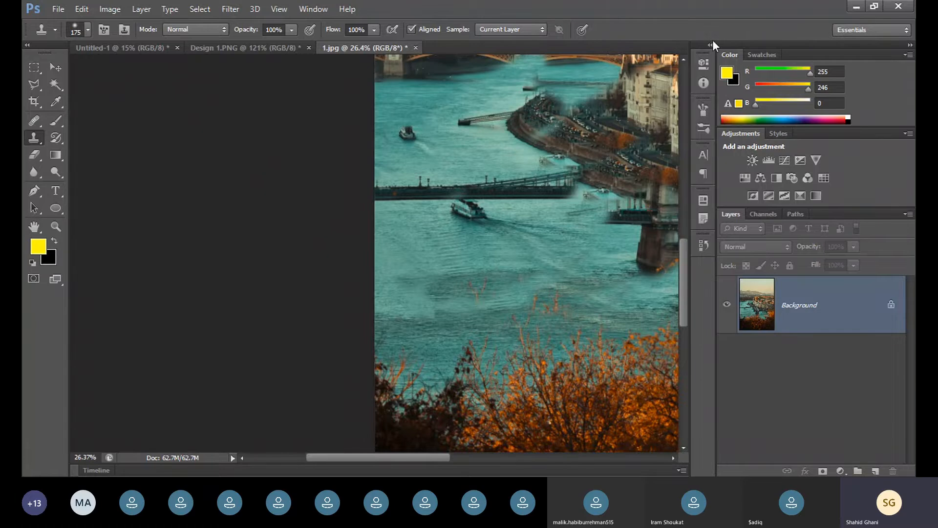
- Revert the photo to its original 1.jpg snapshot in the history
left_click(705, 242)
left_click(430, 108)
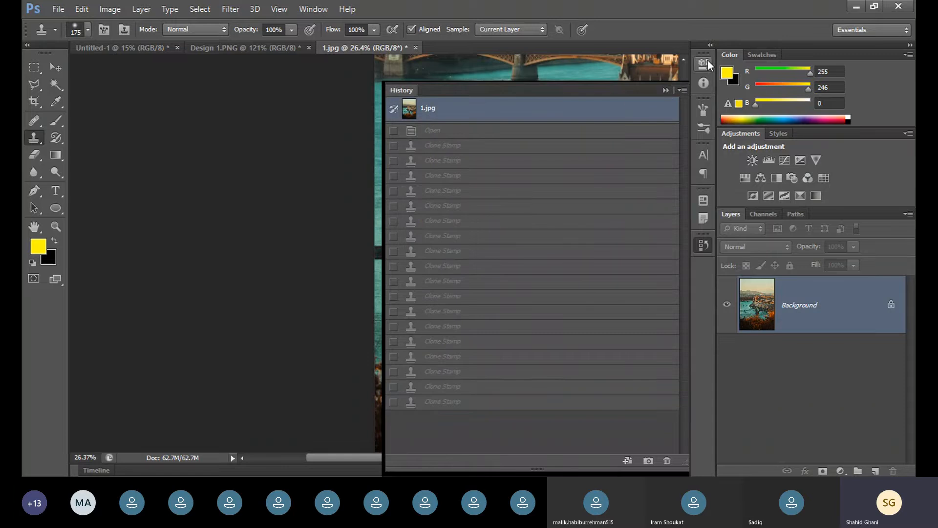
left_click(666, 91)
- Add a new empty layer above the Background and set the Clone Stamp to sample All Layers
scroll(480, 157, "up", 4)
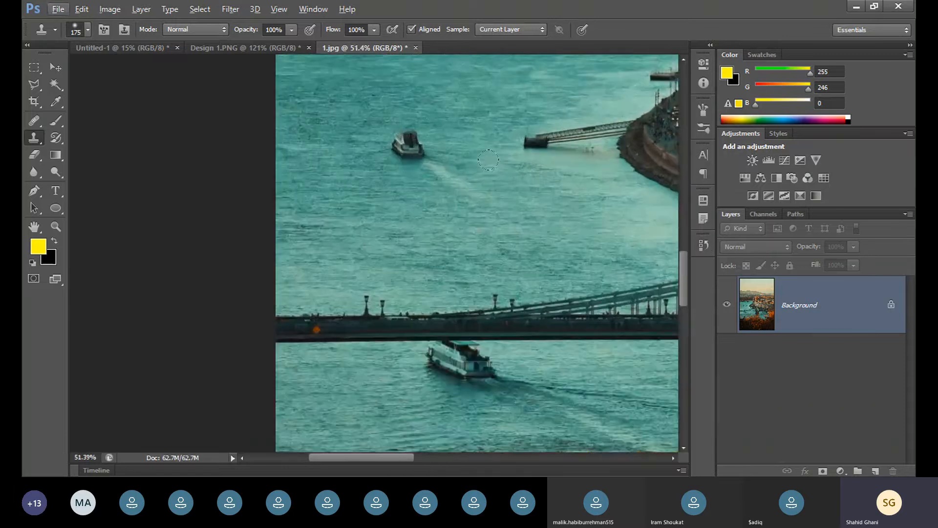
left_click_drag(681, 270, 691, 254)
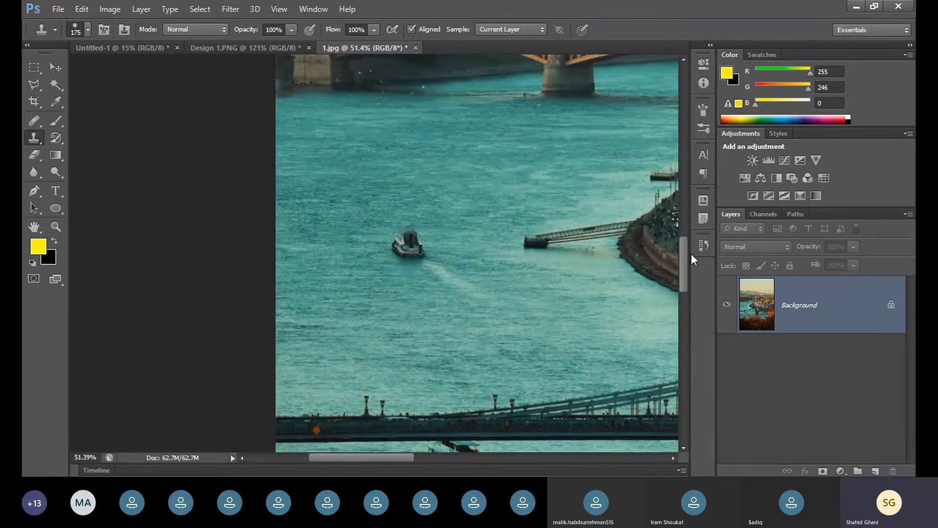
scroll(689, 253, "up", 2)
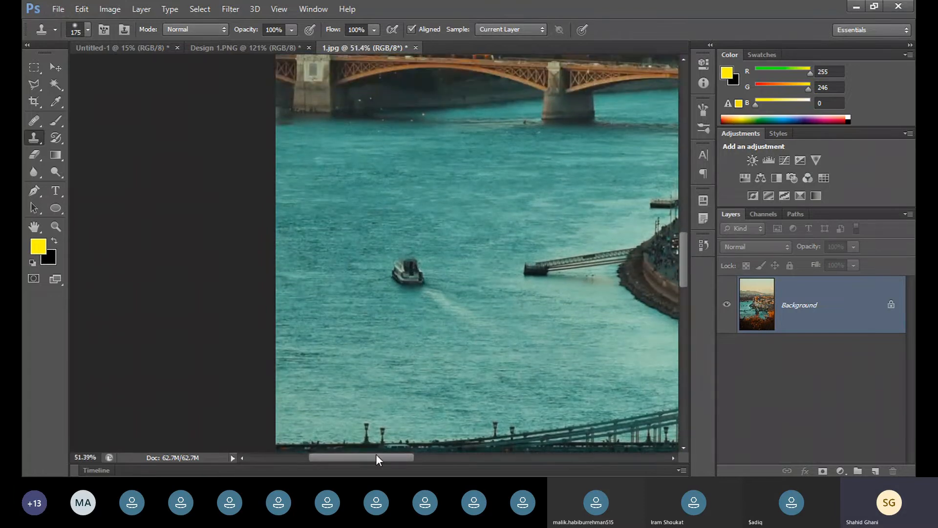
left_click_drag(376, 454, 402, 453)
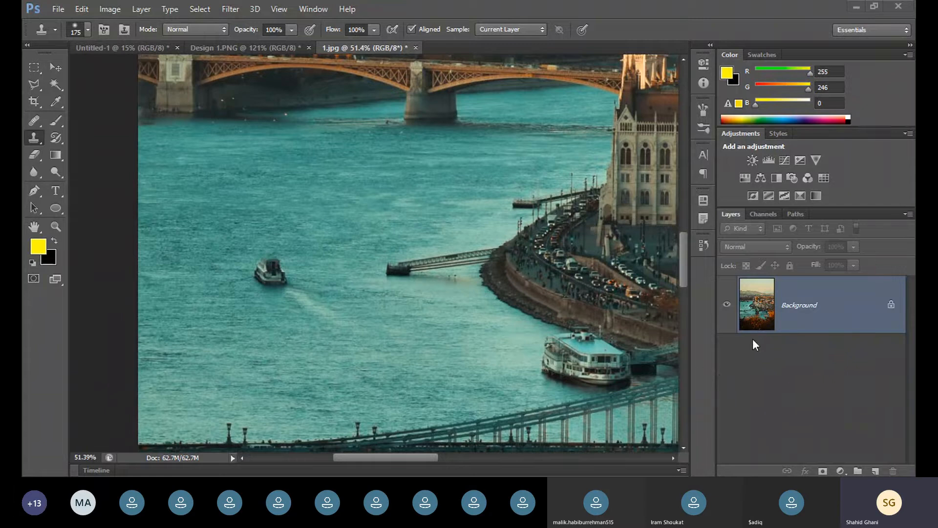
left_click(876, 471)
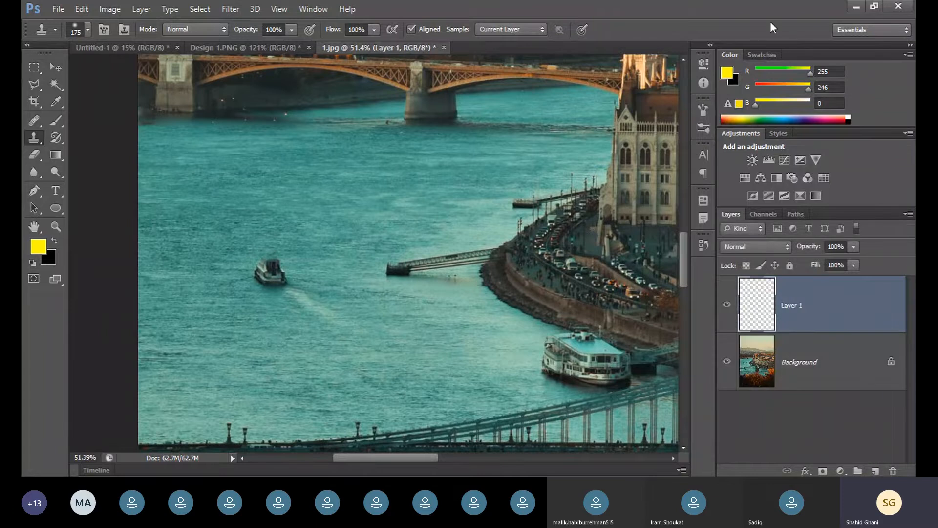
left_click(489, 29)
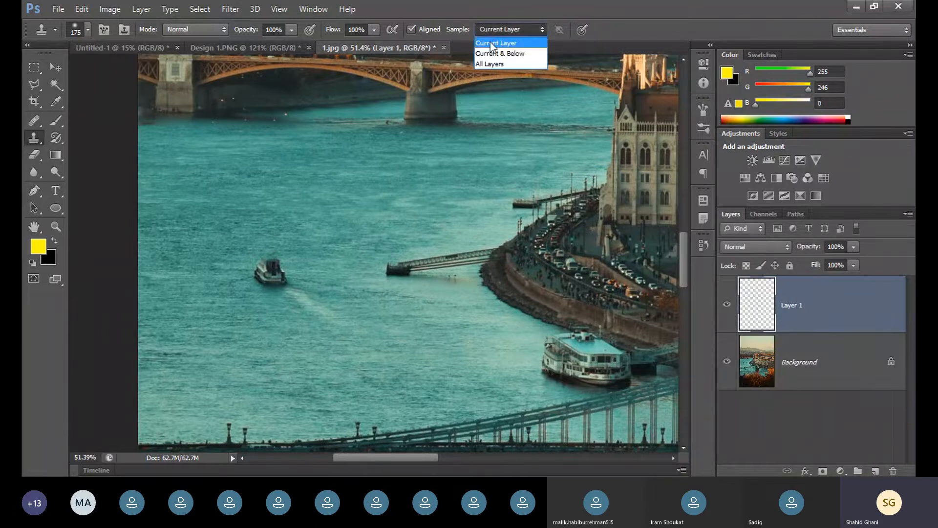
left_click(489, 62)
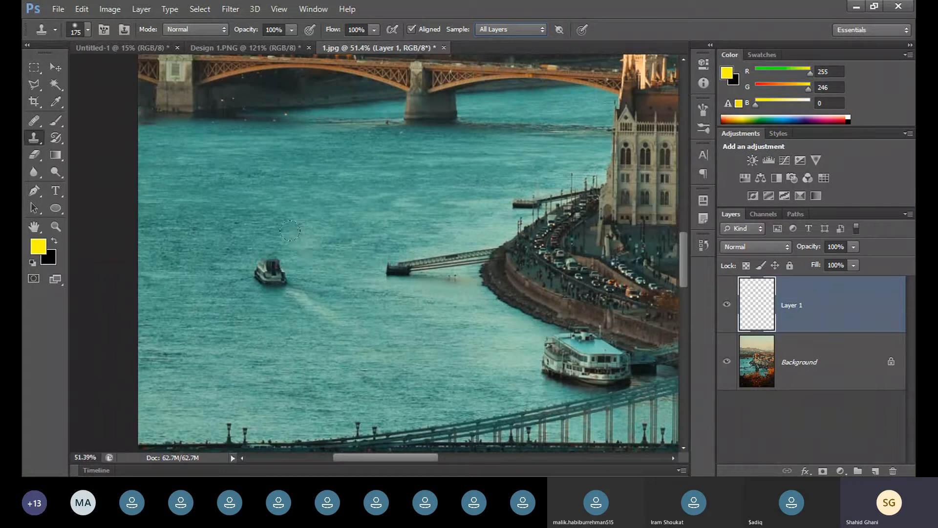
- Sample the small boat and clone it with its wake onto the water to its left on Layer 1
left_click(269, 258, "alt")
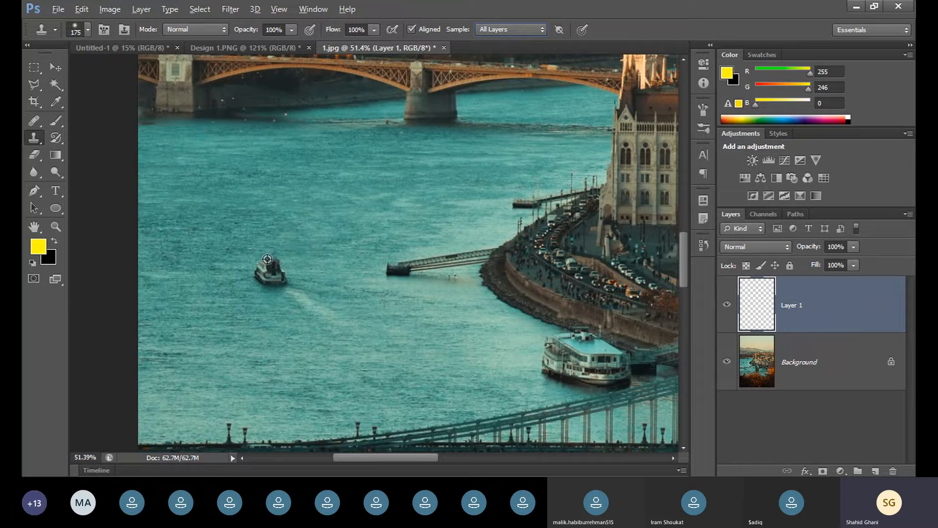
left_click(267, 259, "alt")
left_click_drag(194, 268, 200, 284)
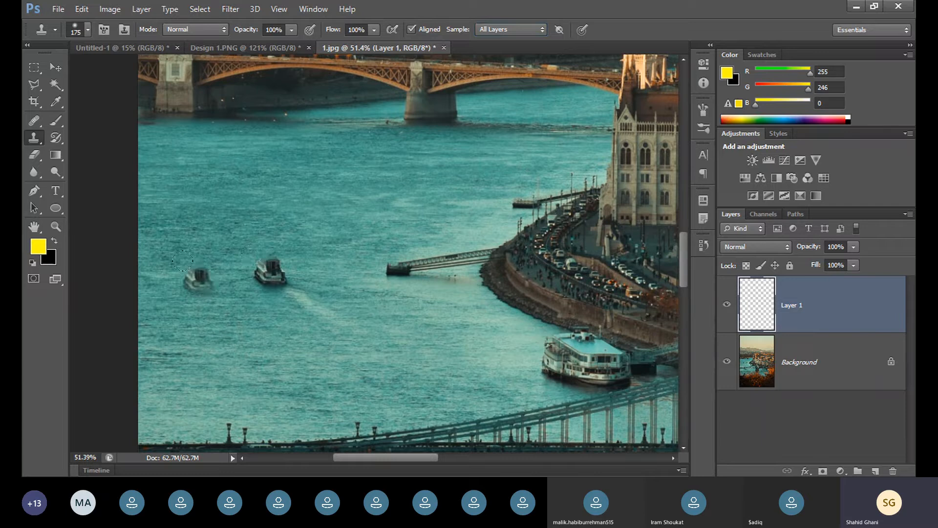
left_click_drag(182, 261, 209, 287)
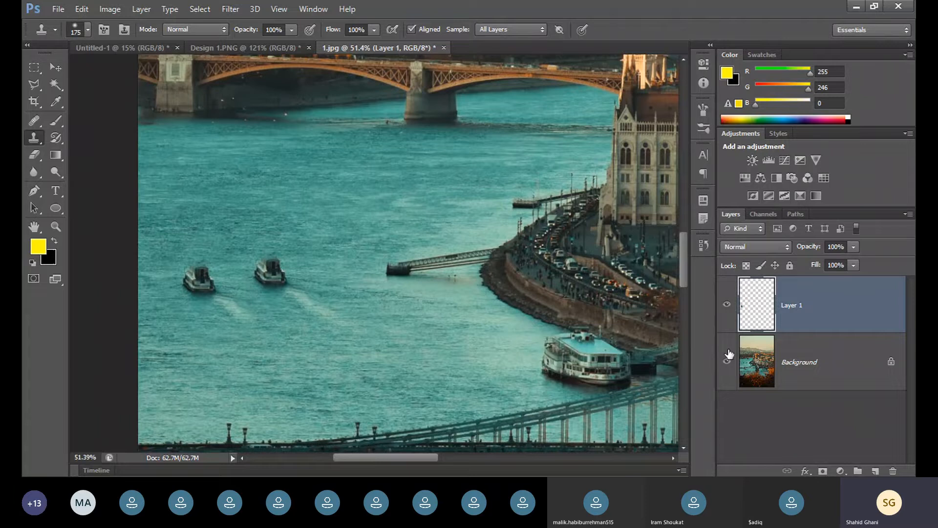
- Hide the Background layer and examine the cloned boat patch alone on Layer 1
left_click(728, 360)
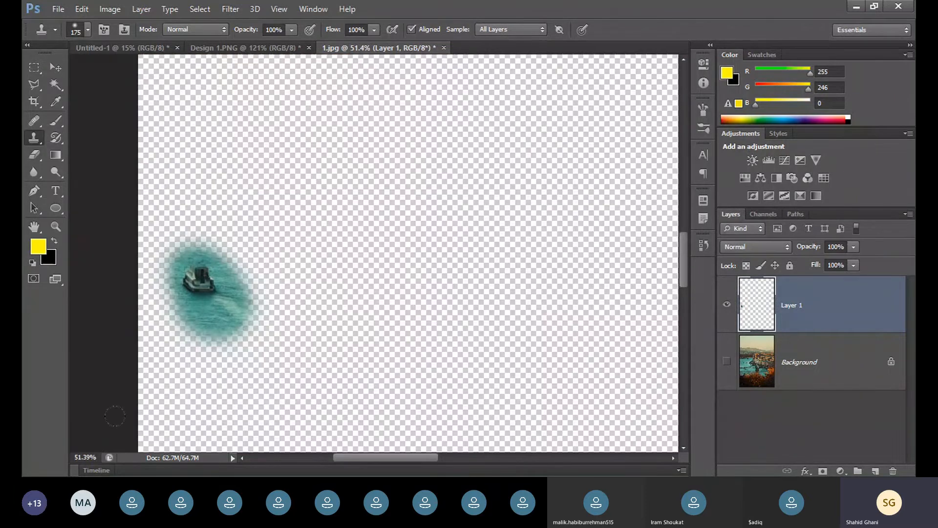
scroll(142, 335, "up", 2)
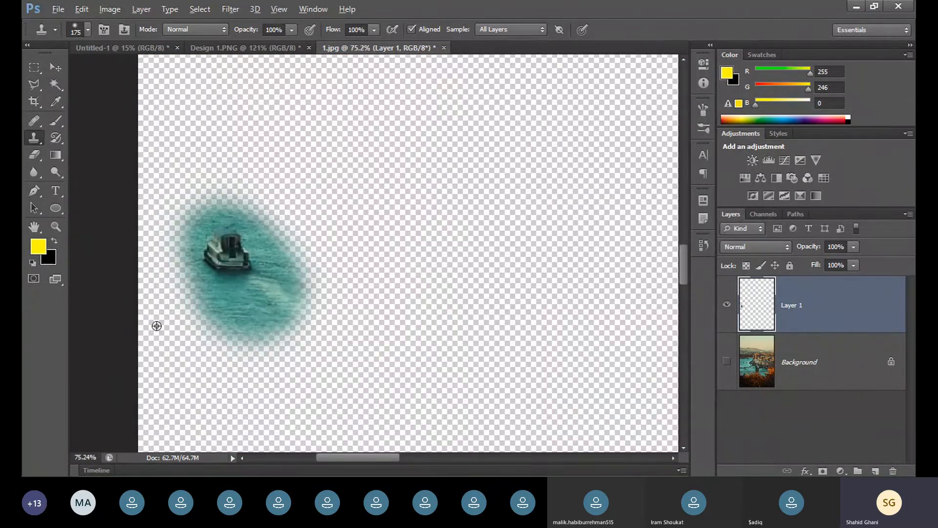
scroll(155, 325, "up", 2)
key("alt")
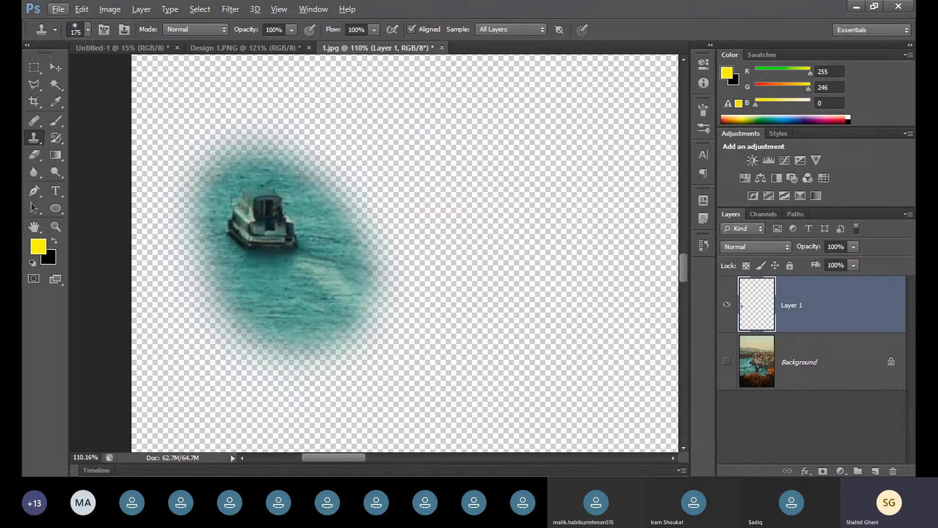
- Set the Eraser to a hard round brush at 90 px and try erasing the water around the cloned boat
left_click(36, 155)
left_click(88, 33)
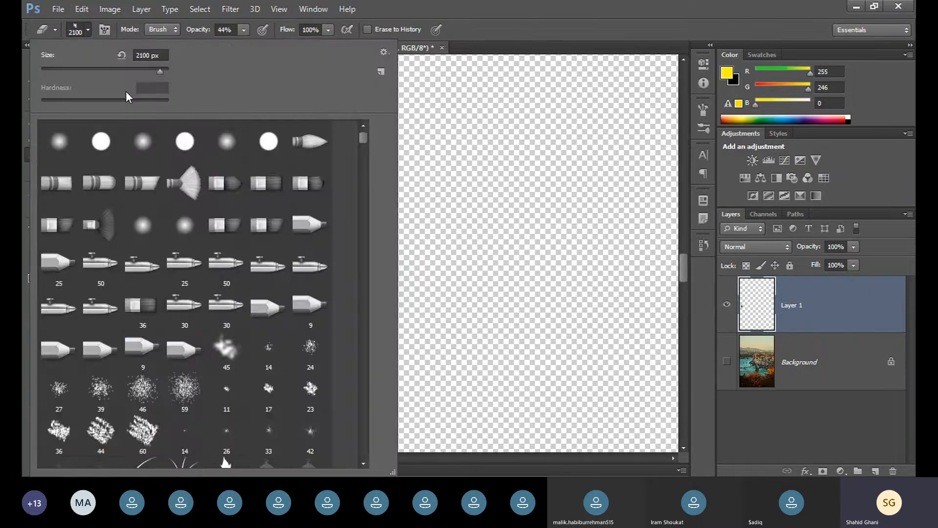
double_click(195, 141)
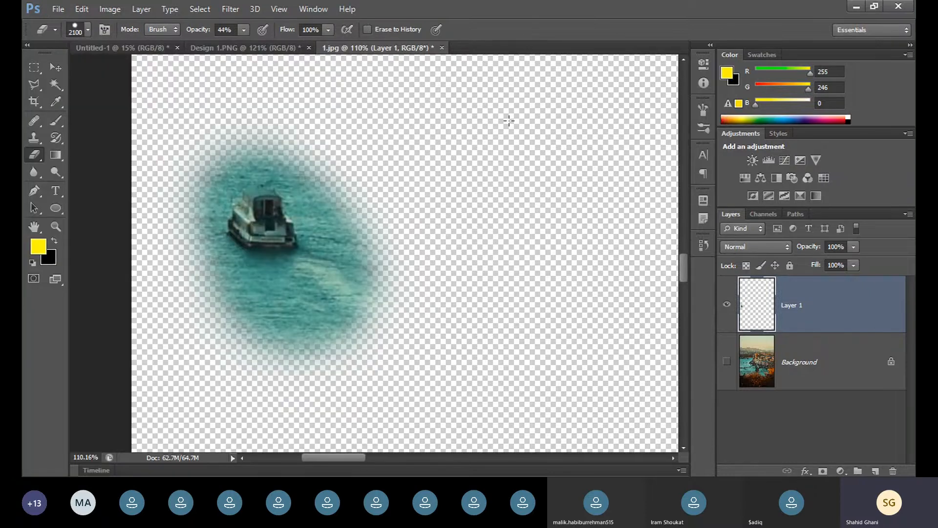
key("bracketright")
key("bracketright")
key("bracketright")
key("bracketright")
key("bracketright")
key("bracketright")
key("bracketright")
key("bracketright")
key("bracketright")
key("bracketright")
key("bracketright")
key("bracketright")
key("bracketright")
key("bracketright")
key("bracketright")
key("bracketright")
key("bracketright")
key("bracketright")
key("bracketleft")
key("bracketleft")
key("bracketleft")
key("bracketleft")
key("bracketleft")
key("bracketleft")
key("bracketleft")
key("bracketleft")
key("bracketleft")
key("bracketleft")
key("bracketleft")
key("bracketleft")
key("bracketleft")
key("bracketleft")
key("bracketleft")
key("bracketleft")
key("bracketleft")
key("bracketleft")
key("bracketleft")
key("bracketleft")
key("bracketleft")
key("bracketleft")
key("bracketleft")
key("bracketleft")
key("bracketleft")
key("bracketleft")
key("bracketleft")
key("bracketleft")
key("bracketleft")
key("bracketleft")
key("bracketleft")
key("bracketleft")
key("bracketleft")
key("bracketleft")
key("bracketleft")
key("bracketright")
key("bracketright")
key("bracketright")
mouse_move(362, 213)
left_mouse_down()
mouse_move(181, 310)
mouse_move(342, 229)
left_mouse_up()
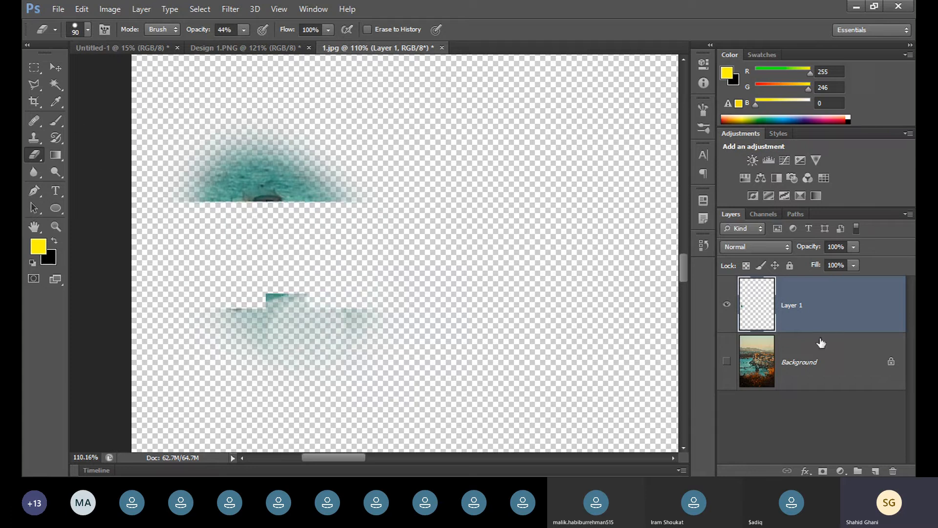
- Show the Background layer again and return to the Clone Stamp with both boats in view
left_click(728, 361)
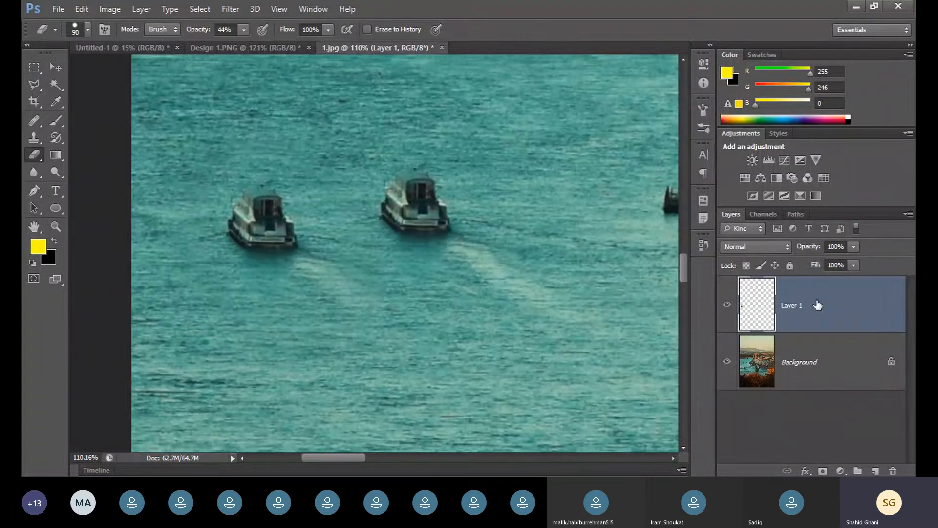
left_click(33, 131)
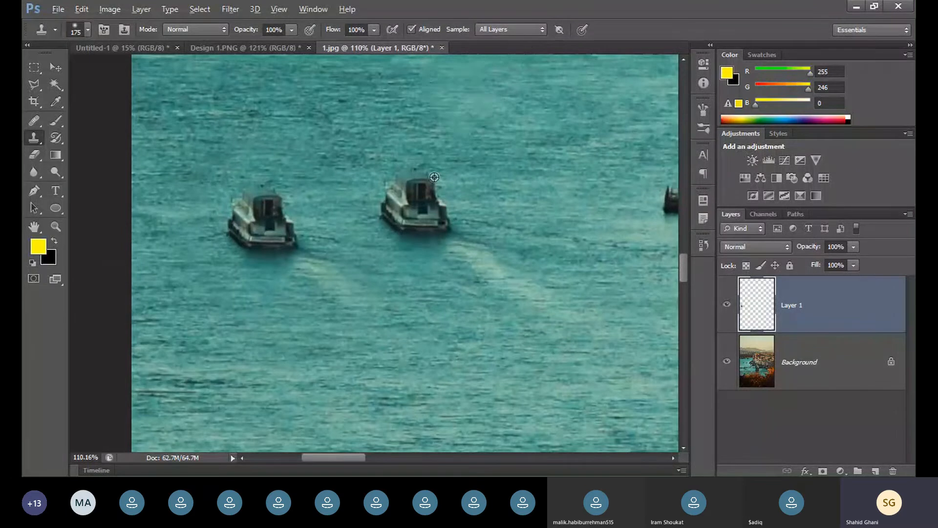
scroll(451, 134, "down", 3)
scroll(451, 135, "up", 3)
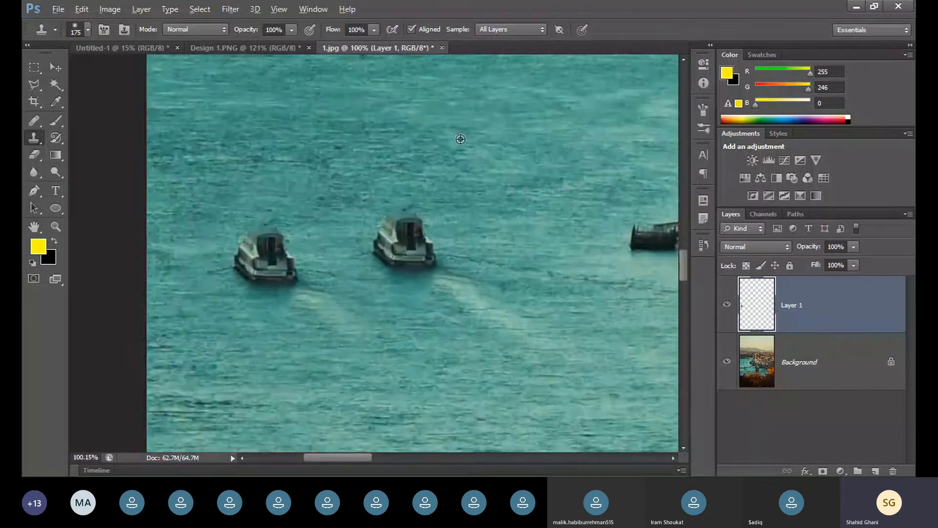
- Sample the tip of the pier and try cloning the pier with its embankment onto the water just below it
scroll(451, 135, "down", 3)
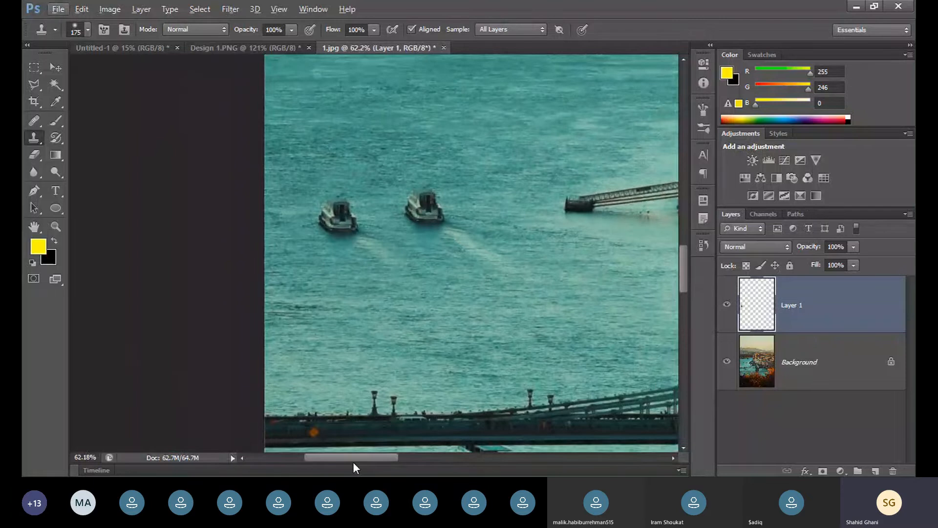
left_click_drag(365, 456, 406, 458)
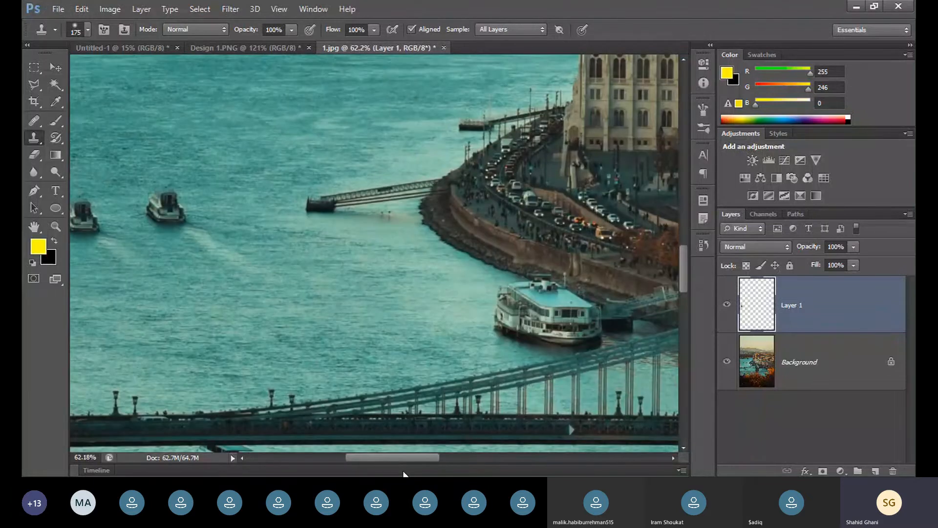
scroll(450, 273, "up", 1)
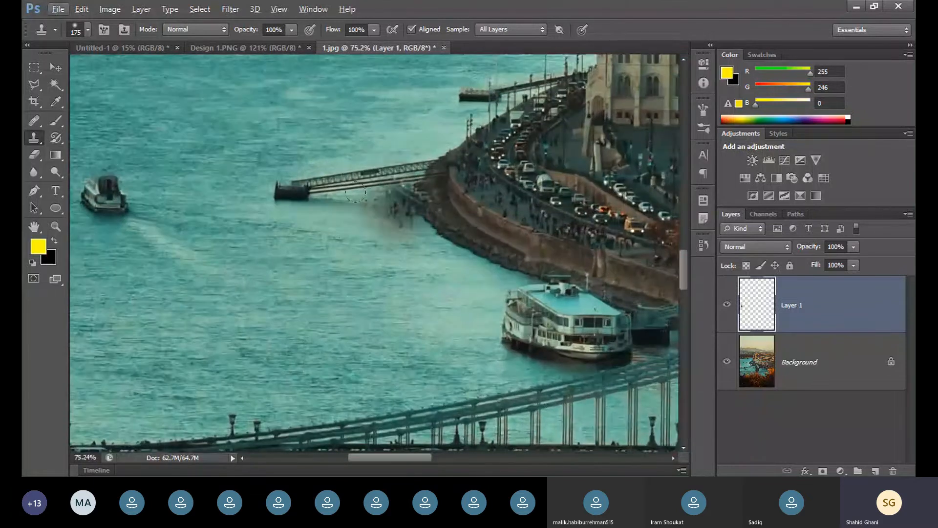
key("ctrl+z")
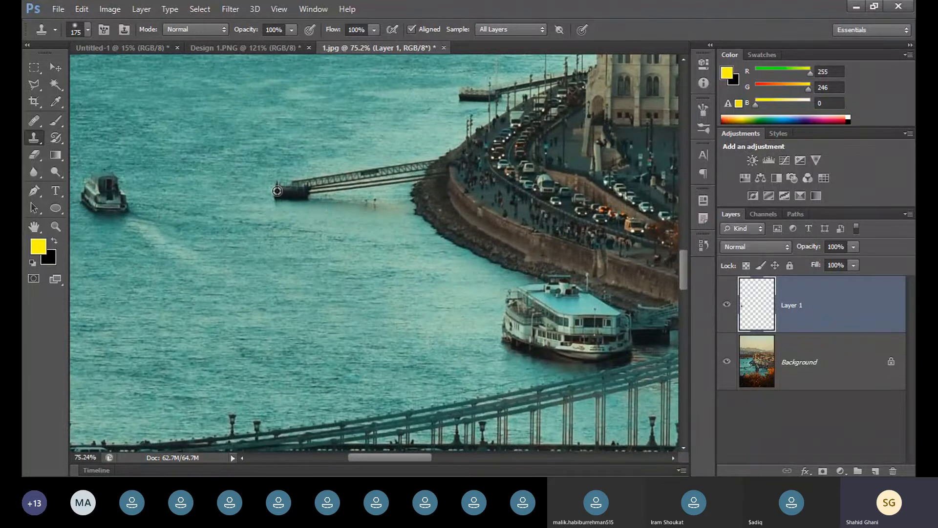
left_click_drag(299, 281, 261, 258)
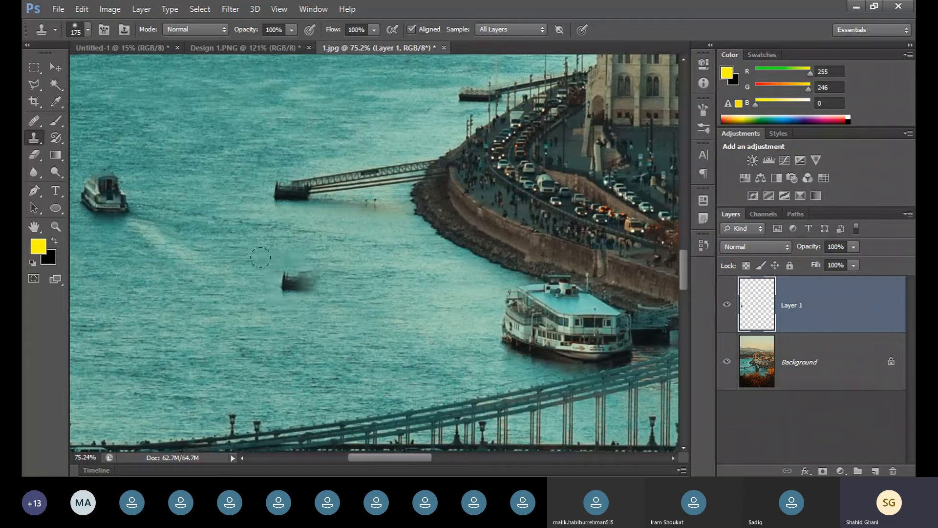
left_click_drag(260, 258, 421, 227)
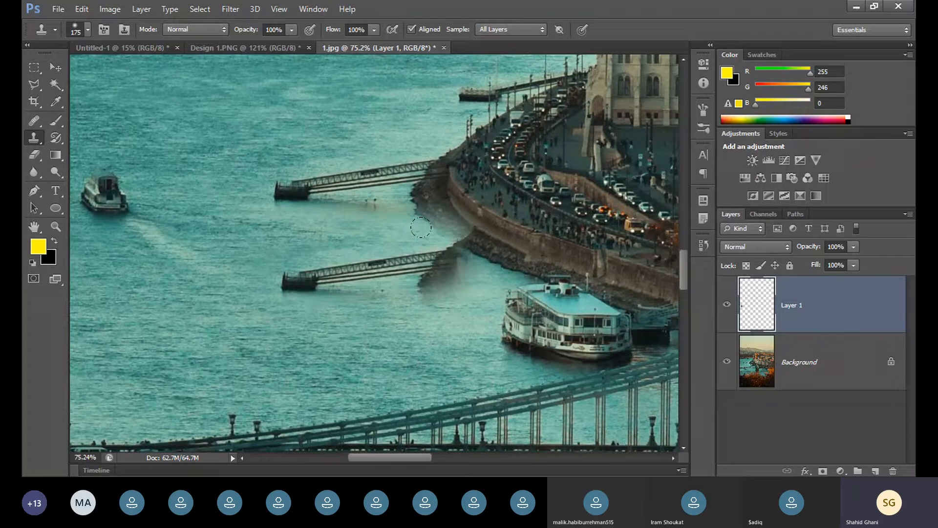
left_click_drag(421, 227, 386, 242)
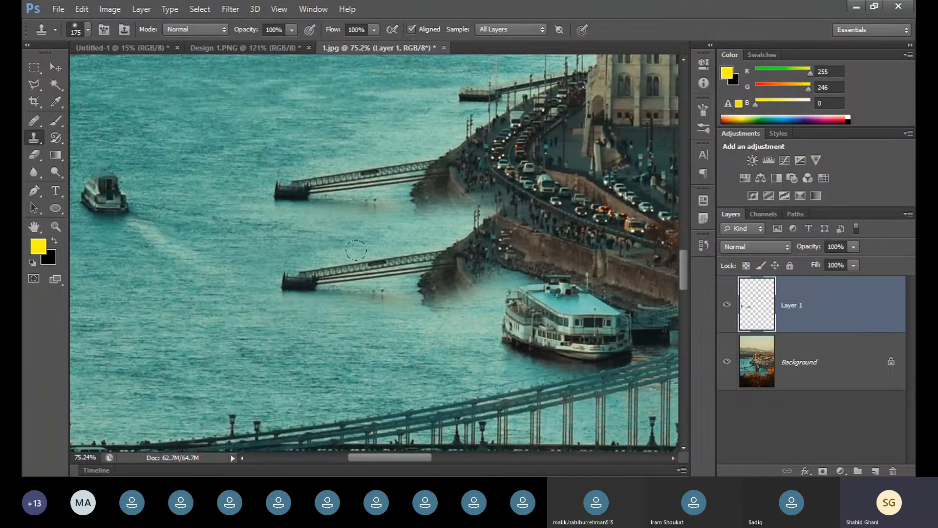
- Try further clone strokes over the original pier and the water above it, and undo all the pier cloning
left_click_drag(296, 192, 252, 173)
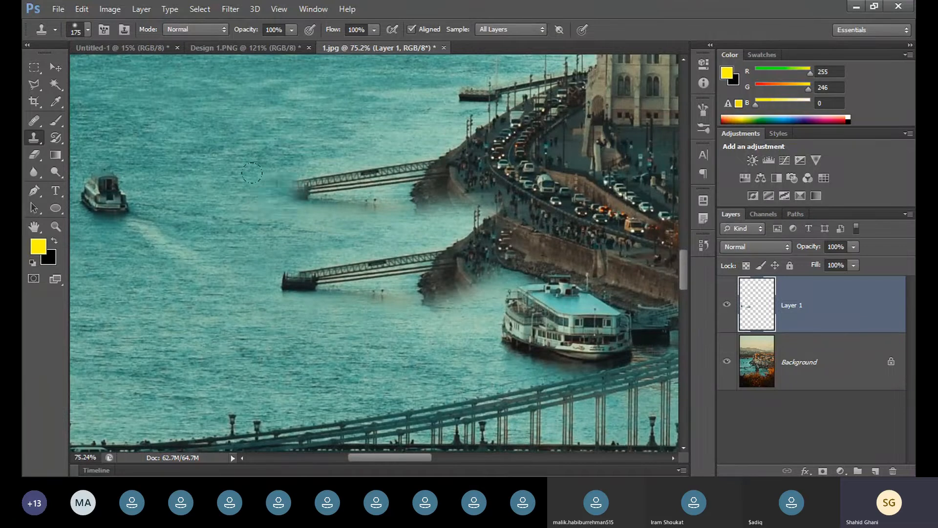
key("ctrl+z")
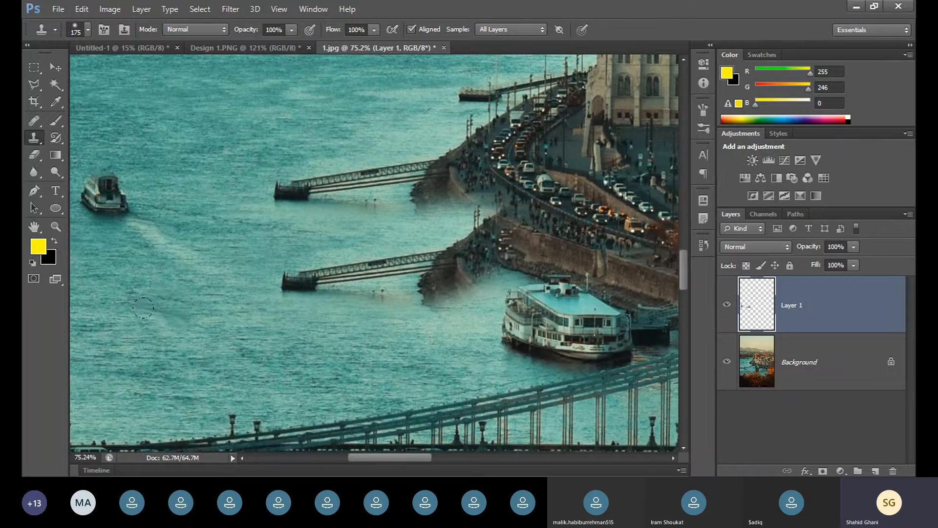
left_click_drag(308, 189, 280, 160)
key("ctrl+z")
left_click_drag(346, 178, 417, 165)
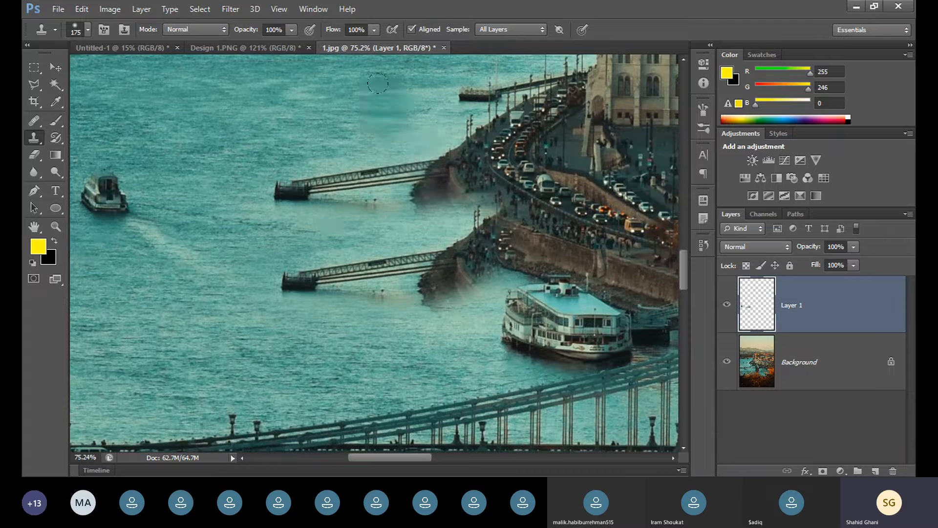
key("ctrl+alt+z")
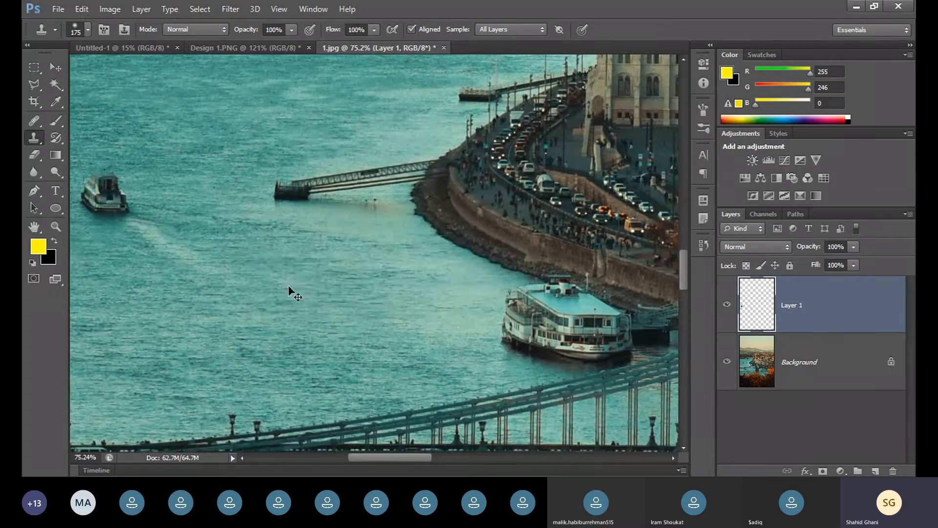
- Set the Clone Stamp size to 250 px, try aligned strokes over the water and the original boat, and undo them
left_click_drag(293, 281, 236, 230)
key("ctrl+alt+z")
left_click_drag(375, 458, 346, 457)
mouse_move(342, 216)
left_mouse_down()
mouse_move(309, 163)
mouse_move(315, 208)
mouse_move(329, 192)
left_mouse_up()
key("]")
key("]")
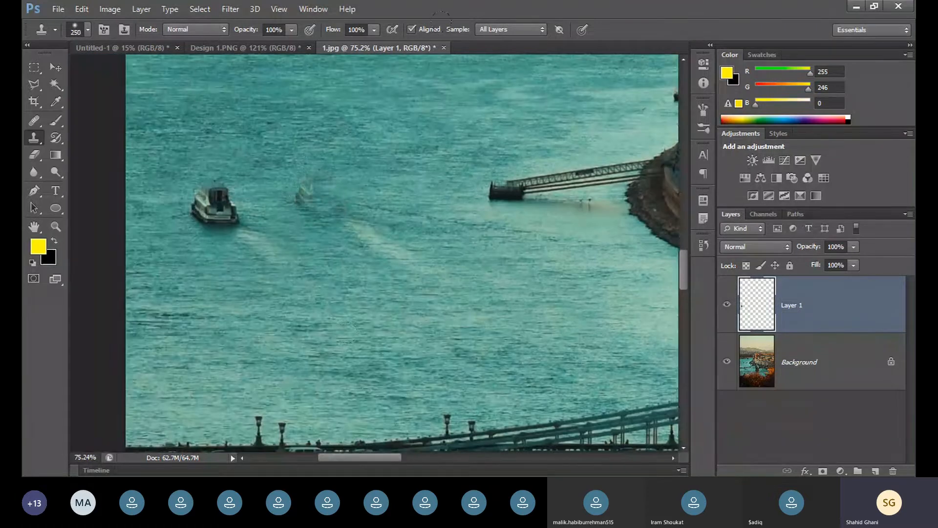
key("ctrl+alt+z")
key("ctrl+alt+z")
- Turn off Aligned for the Clone Stamp, sample the original boat and clone it onto the water below the two boats
left_click(415, 29)
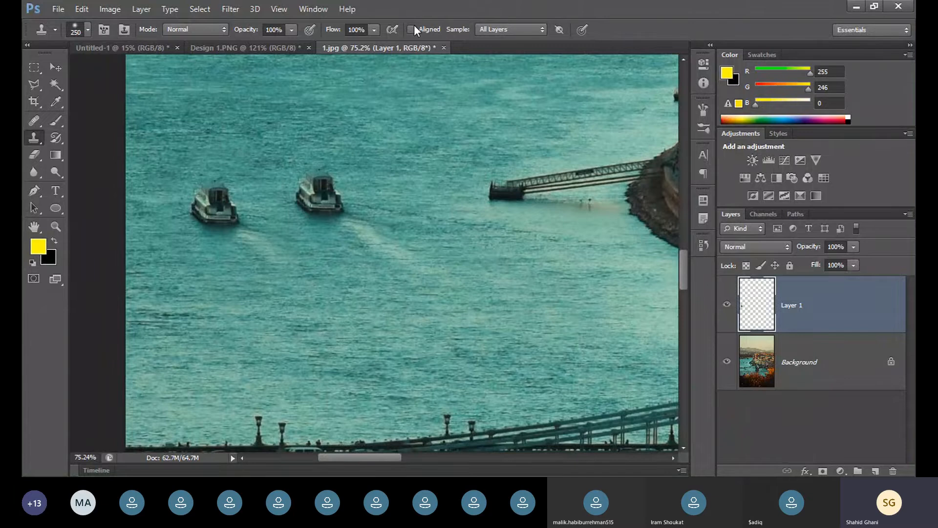
left_click(399, 88)
key("ctrl+alt+z")
left_click(323, 195, "alt")
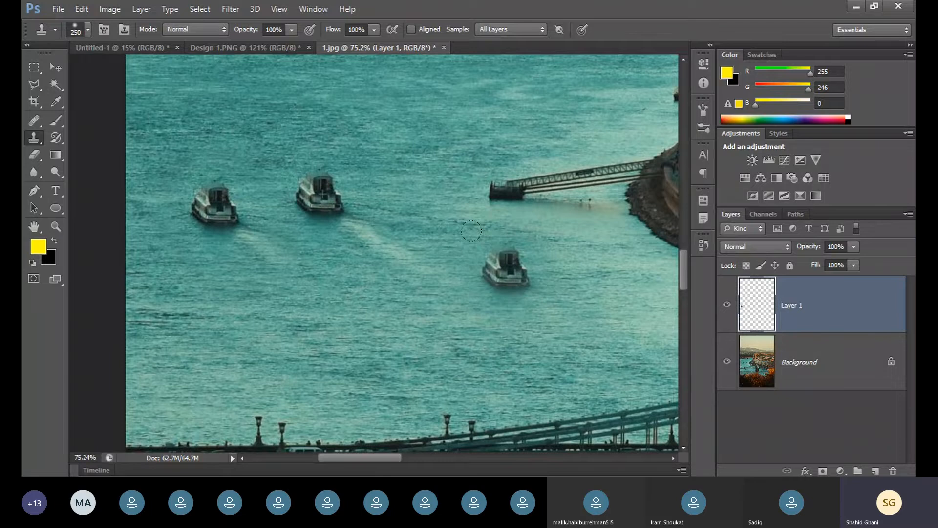
left_click(508, 267)
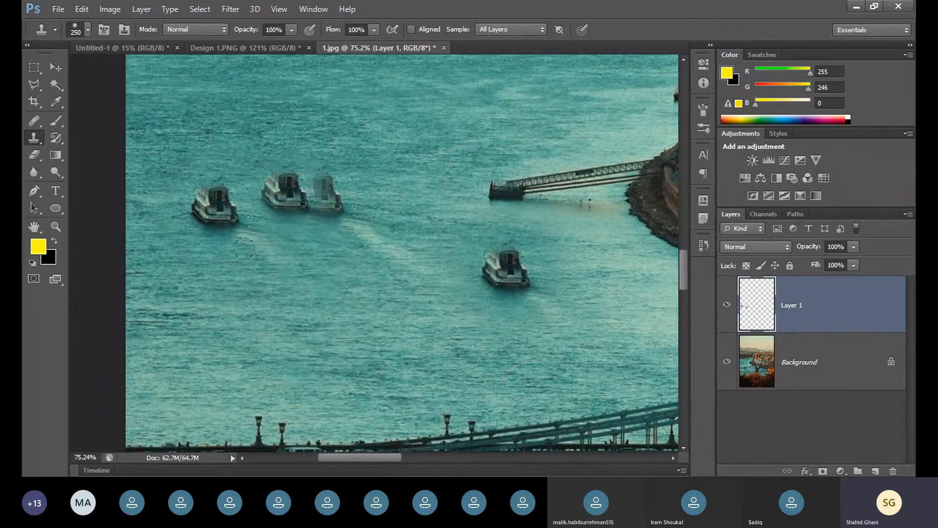
left_click(359, 250)
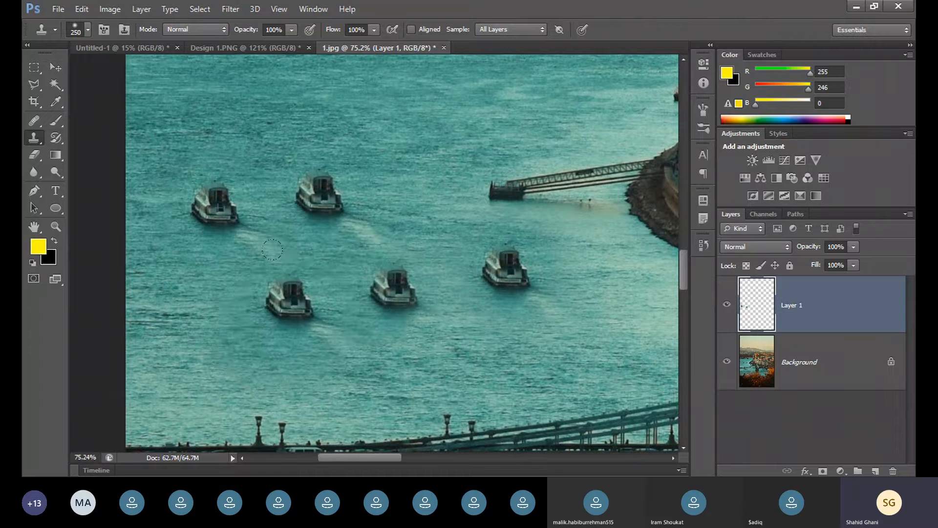
- Stamp more copies of the boat onto the open water above the existing boats and near the bridge
left_click(419, 83)
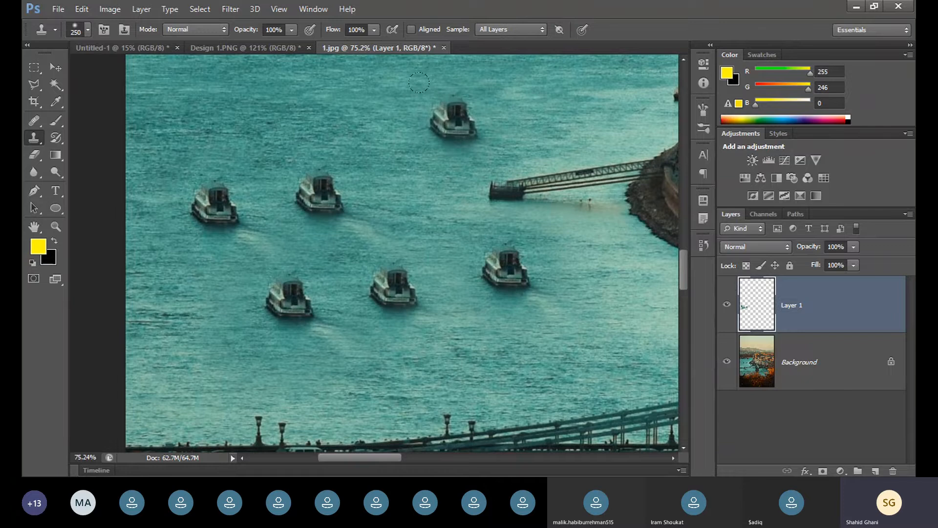
left_click(197, 82)
left_click(434, 289)
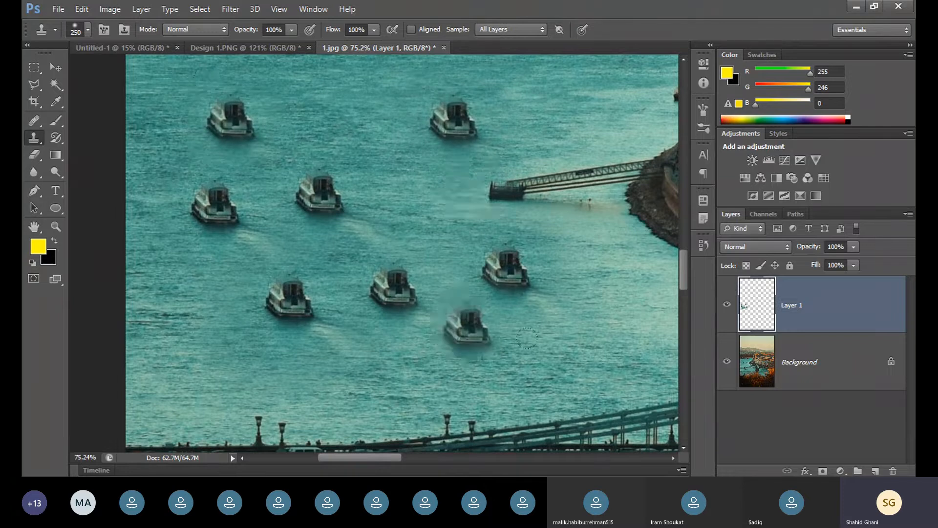
left_click(573, 313)
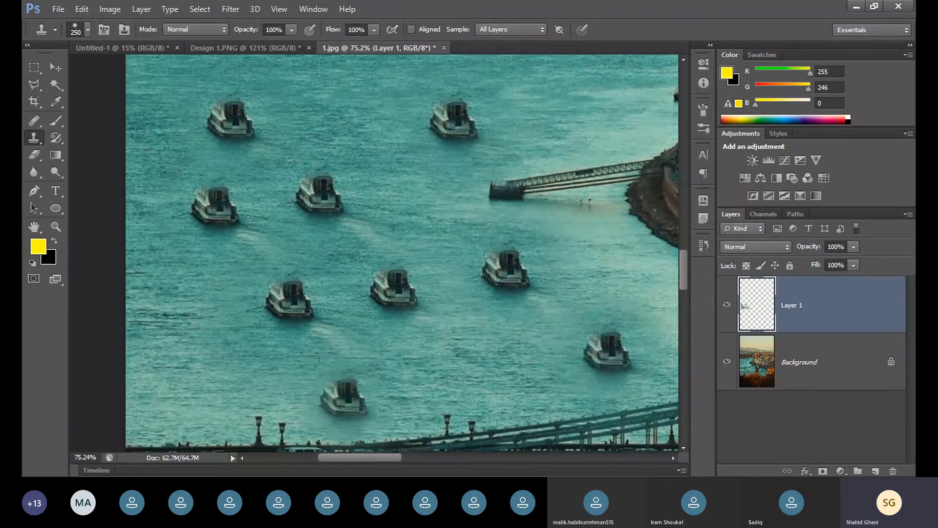
left_click(148, 325)
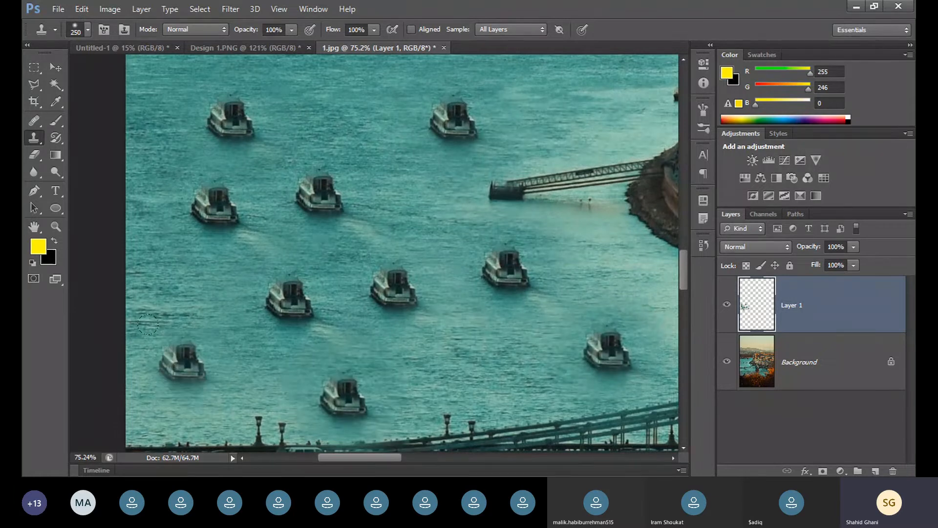
left_click(354, 142)
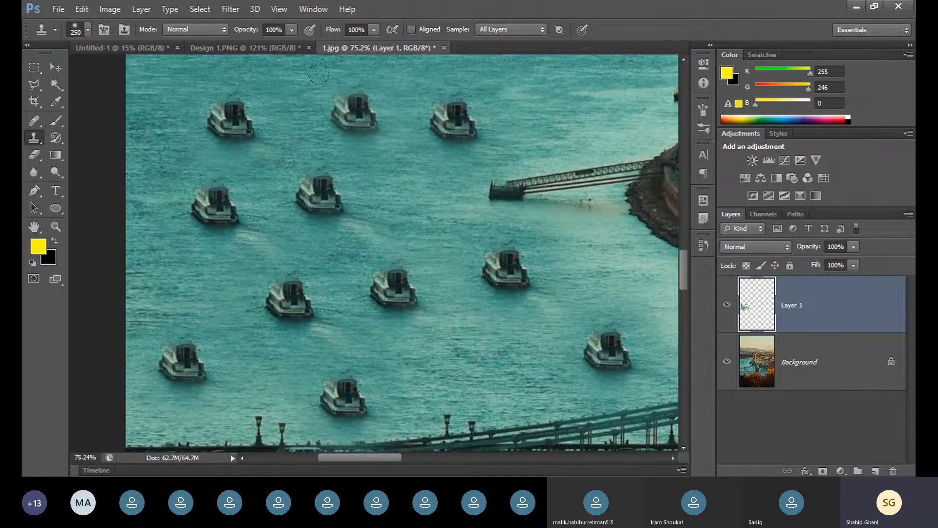
- Stamp further boat copies into the gap just above the bridge and in a row across the upper river
scroll(510, 376, "down", 3)
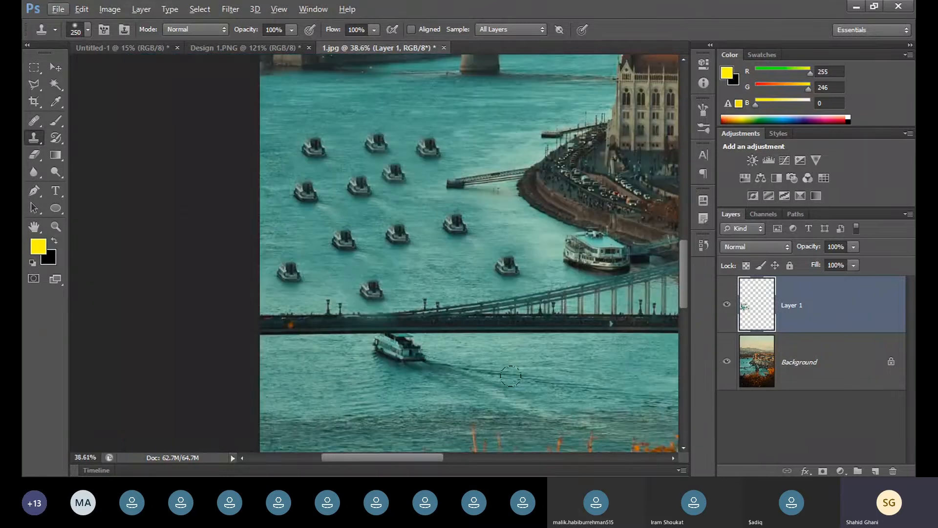
left_click(435, 276)
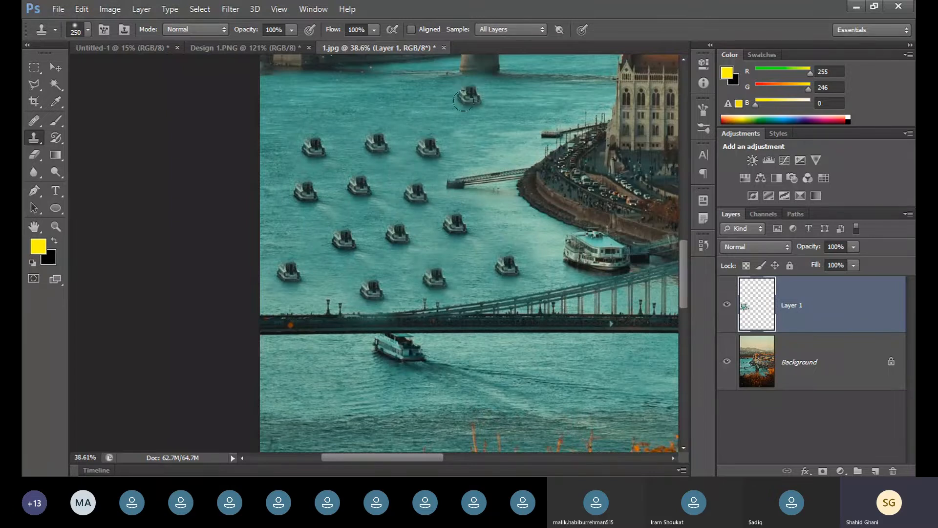
left_click(460, 119)
left_click(396, 94)
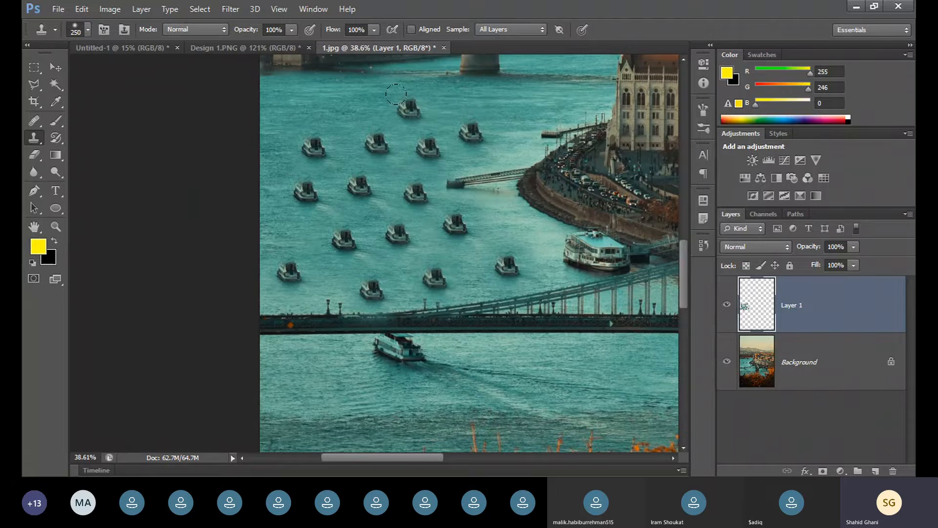
left_click(328, 98)
left_click(265, 94)
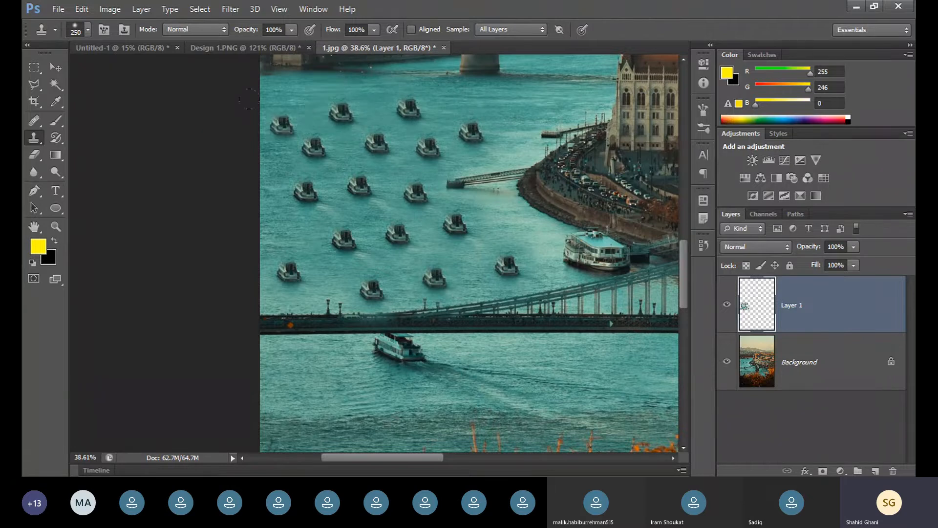
- Switch to the Move tool, hide the Background layer to view the cloned boats alone, and show it again
left_click(53, 65)
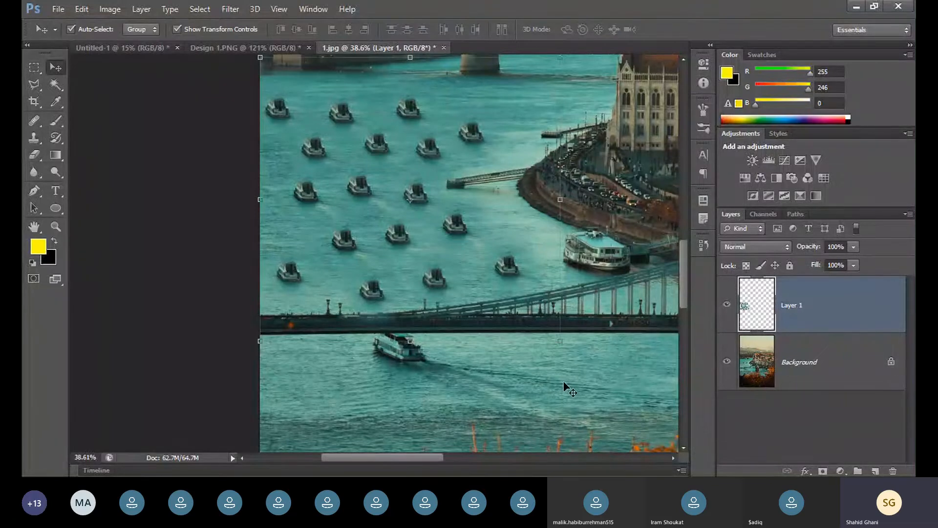
left_click(603, 377)
left_click(727, 361)
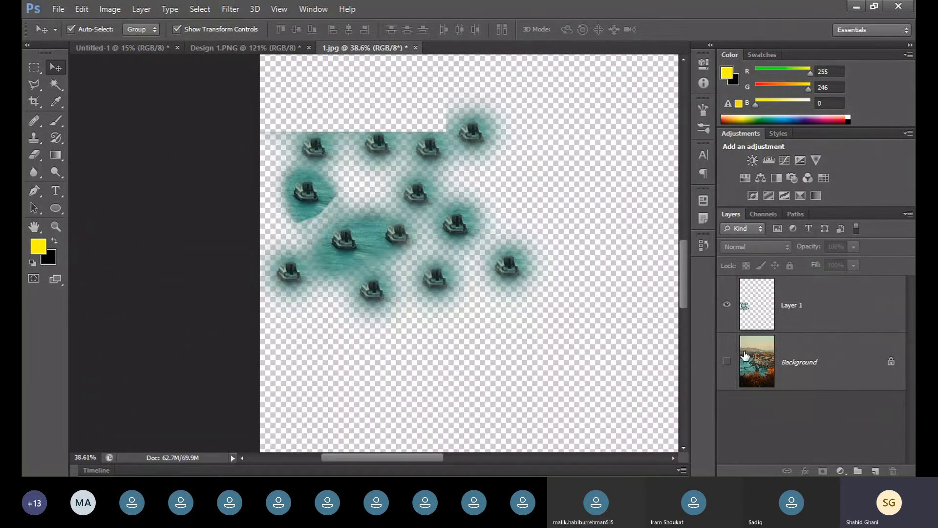
left_click(729, 362)
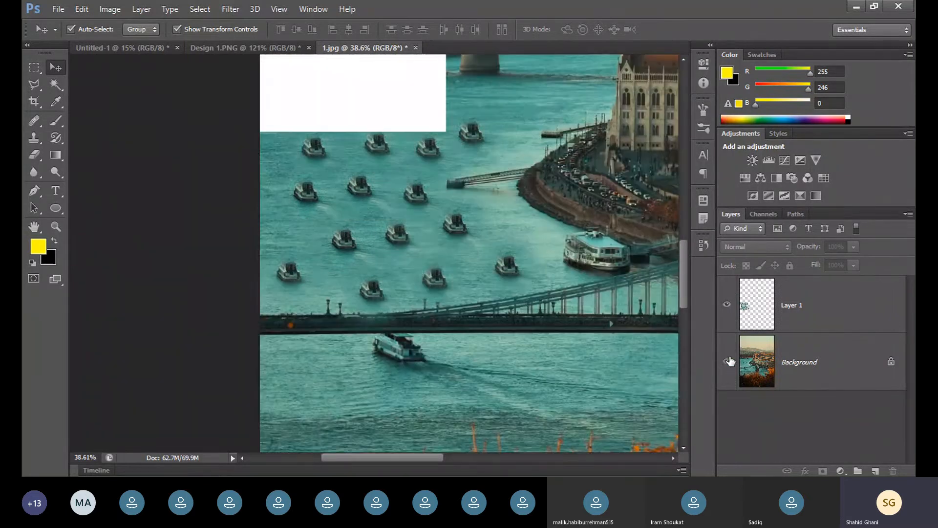
- Examine the cloned boats on the river up close and within the wider photo
left_click(416, 268)
left_click(472, 400)
scroll(440, 237, "up", 3)
scroll(433, 234, "down", 2)
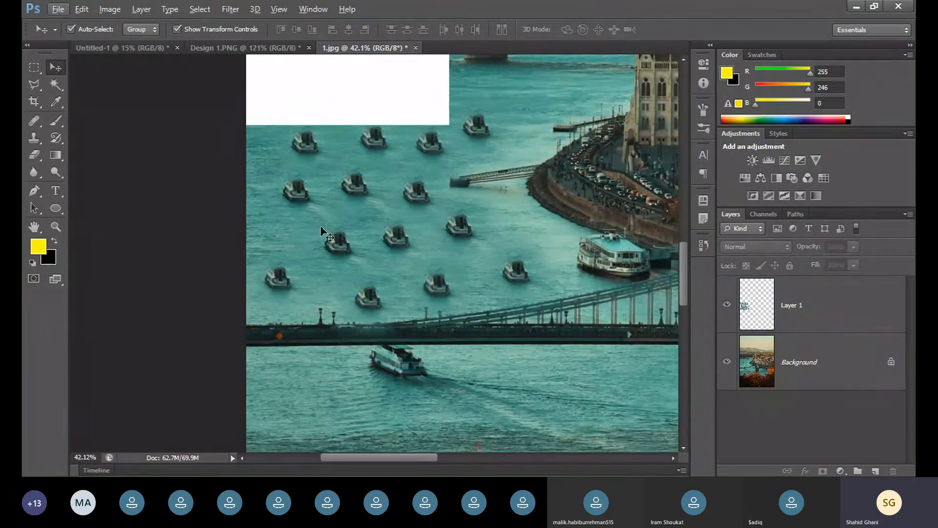
left_click_drag(344, 211, 343, 204)
left_click(526, 301)
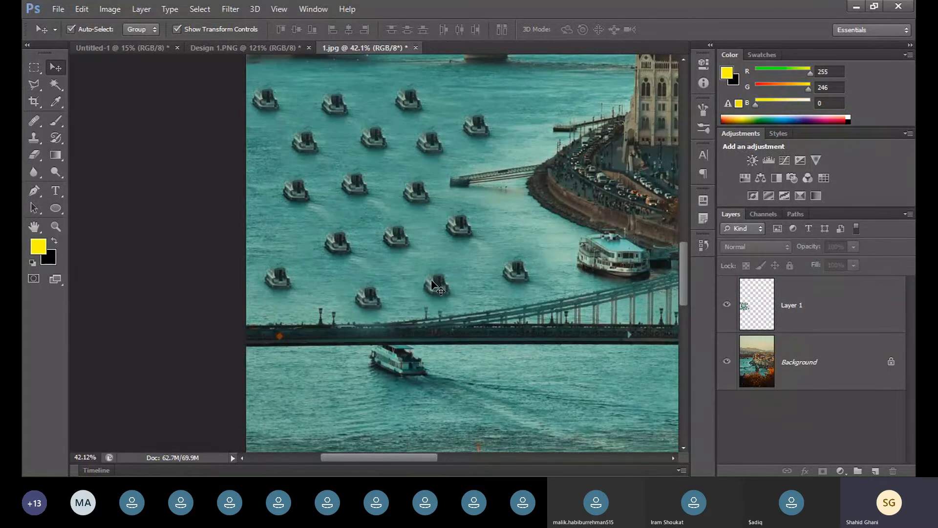
scroll(493, 156, "down", 3)
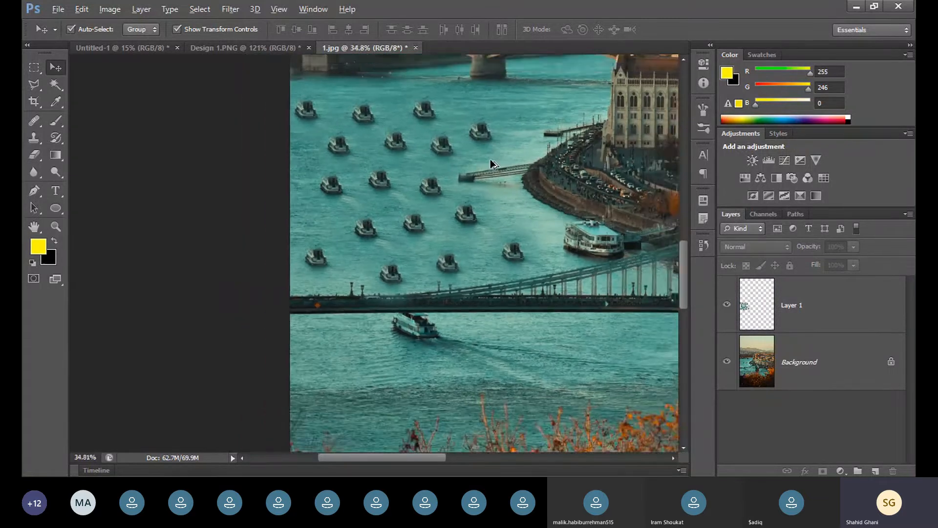
scroll(490, 159, "down", 1)
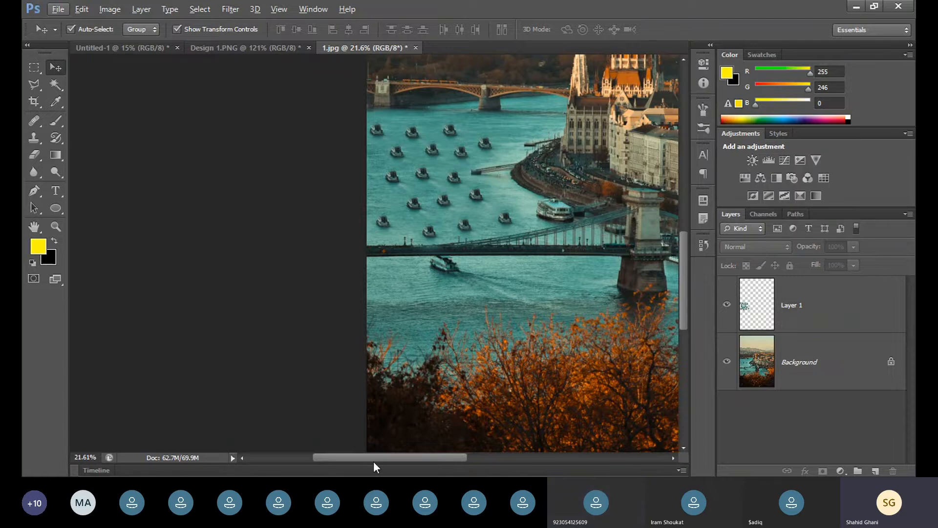
- Delete Layer 1 with the cloned boats and add a new empty layer above the Background
left_click_drag(374, 461, 430, 461)
left_click(854, 312)
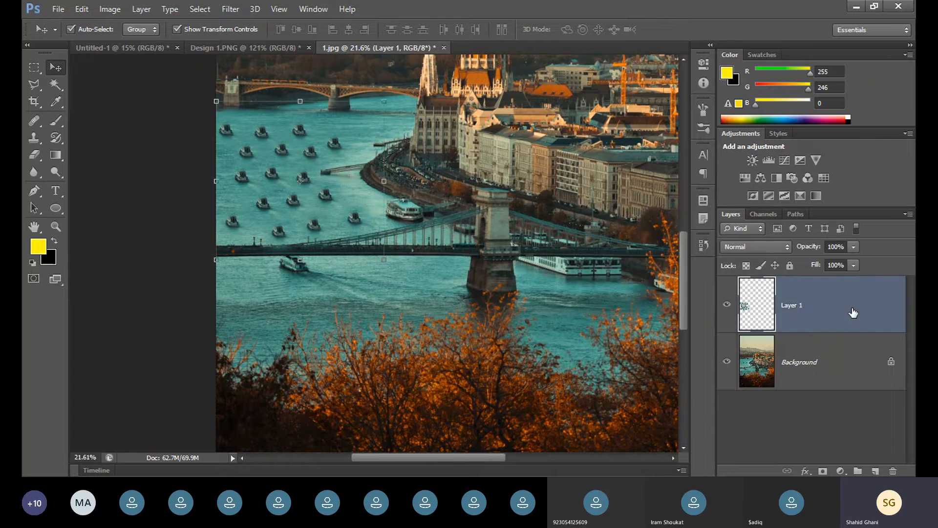
key("Delete")
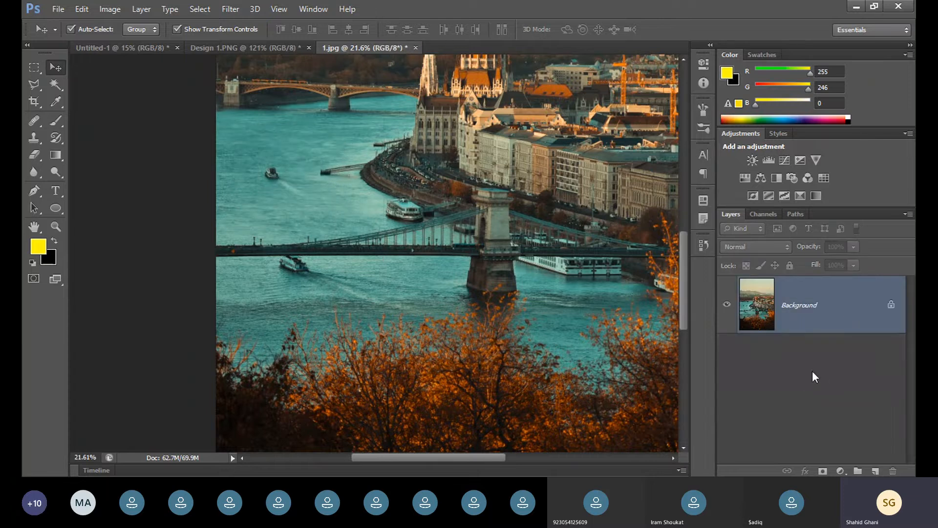
left_click(876, 471)
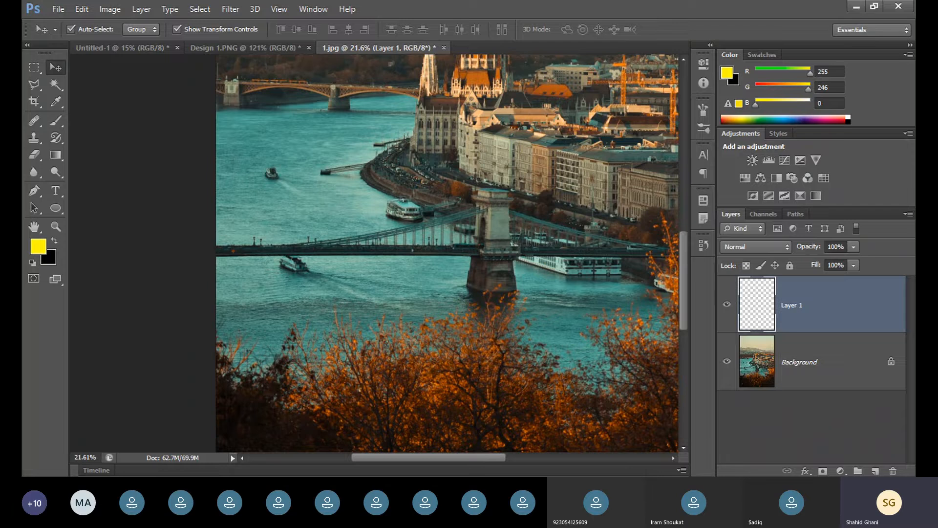
- Activate the Clone Stamp tool, show the Clone Source settings and place them as a floating window beside the river photo
scroll(459, 461, "up", 4)
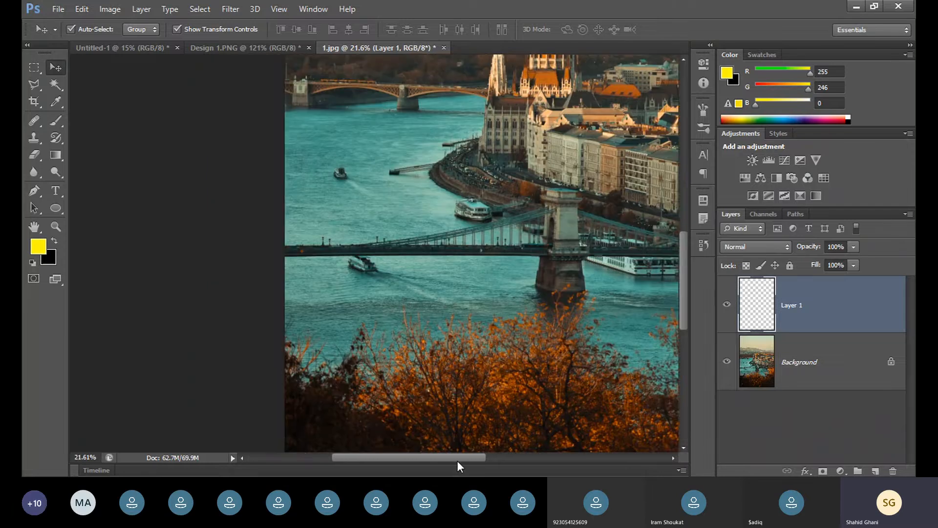
scroll(445, 150, "up", 2)
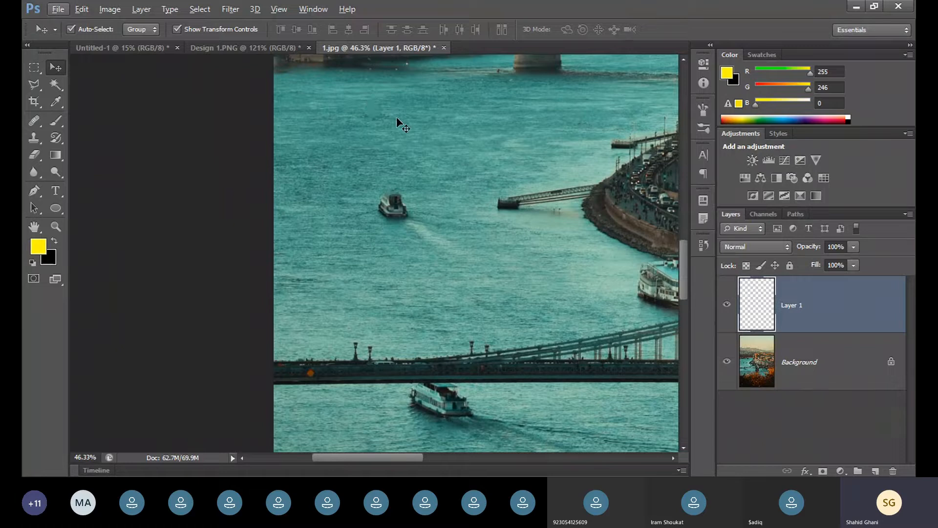
left_click(35, 141)
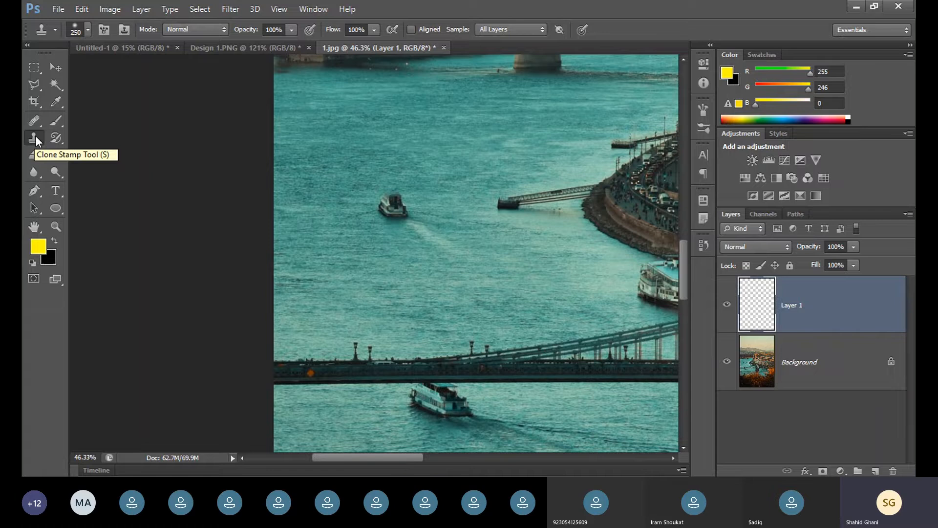
left_click(322, 10)
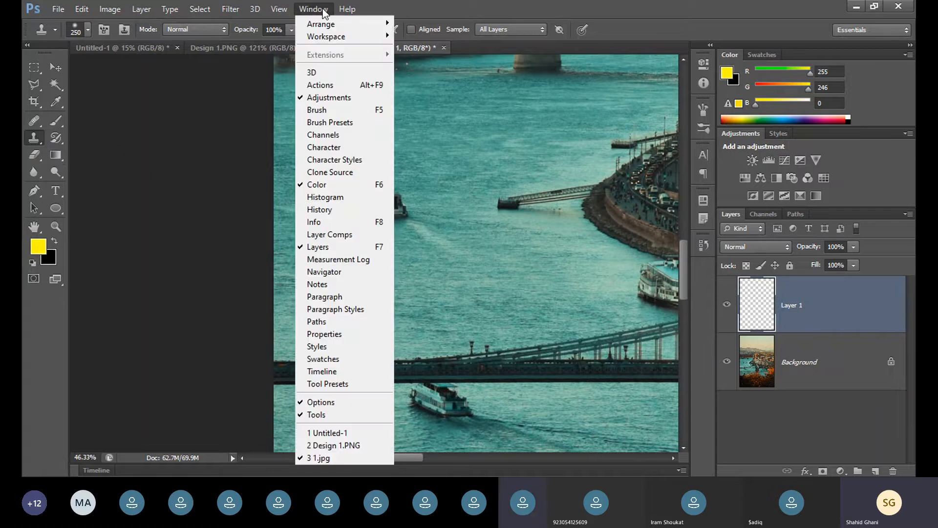
left_click(325, 174)
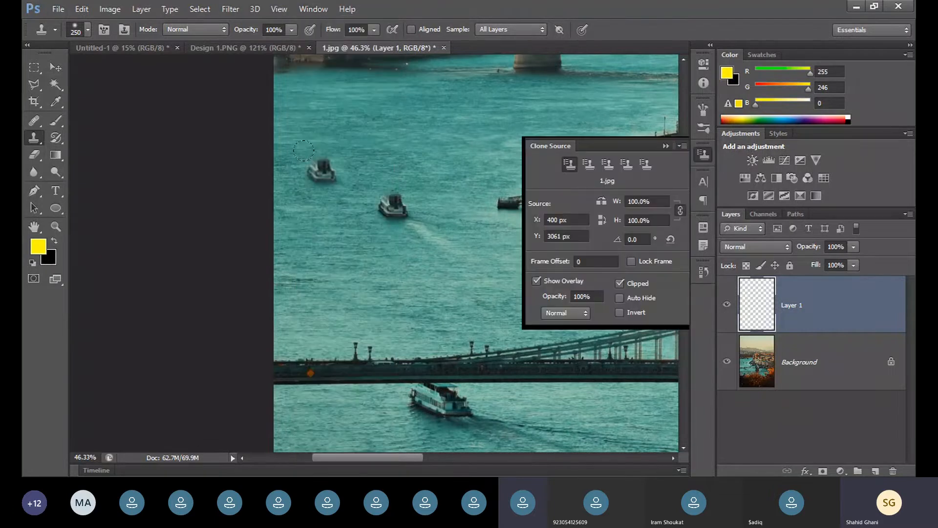
left_click(322, 170)
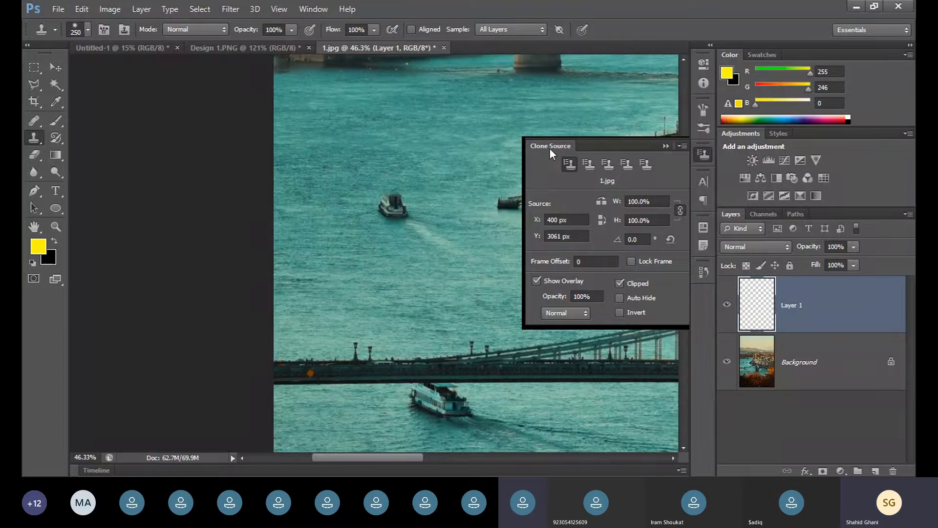
mouse_move(549, 148)
left_mouse_down()
mouse_move(436, 165)
mouse_move(143, 146)
mouse_move(151, 139)
mouse_move(95, 62)
left_mouse_up()
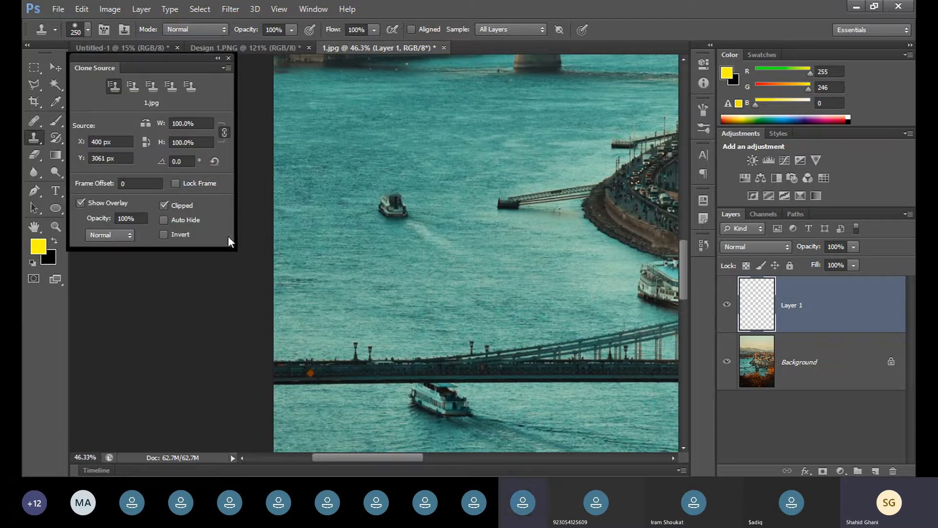
left_click_drag(181, 63, 175, 86)
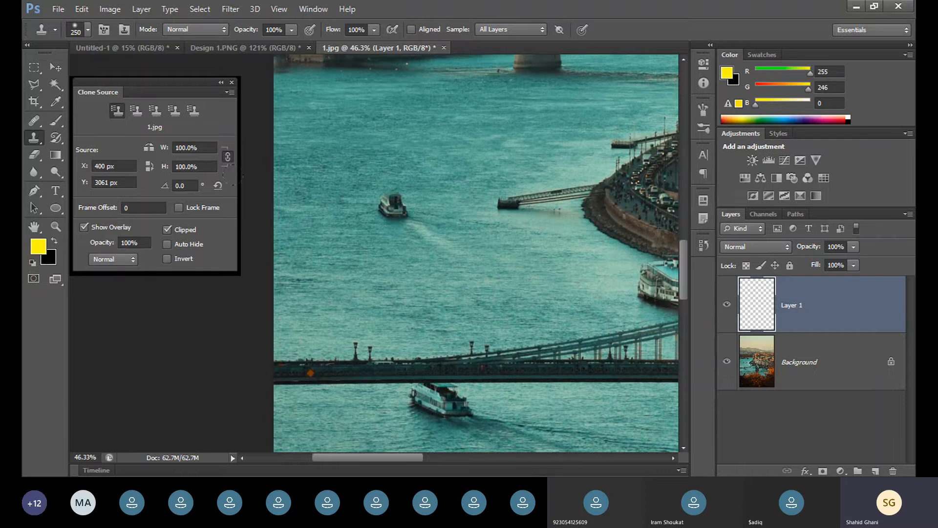
- Sample the small boat, the pier's end and the orange light on the bridge as the first, second and third clone sources
left_click(394, 207, "alt")
left_click(136, 111)
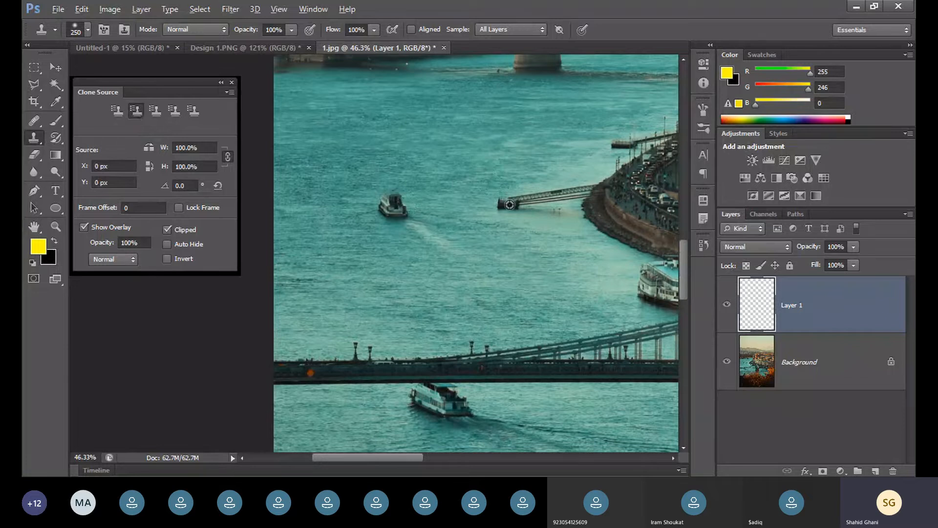
left_click(510, 202, "alt")
left_click(156, 110)
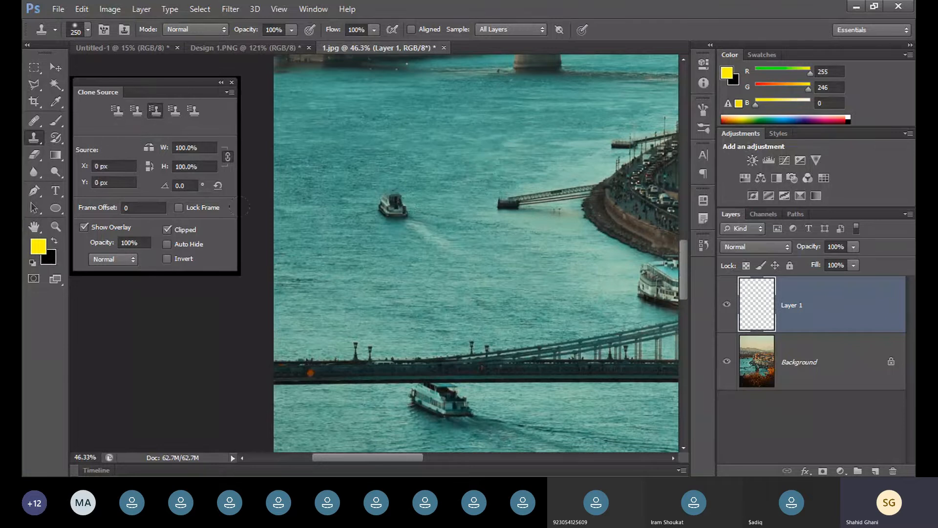
left_click(313, 374, "alt")
- Try stamping the orange bridge light on the river, compare the three stored clone sources, and undo the test stamps
left_click(369, 282)
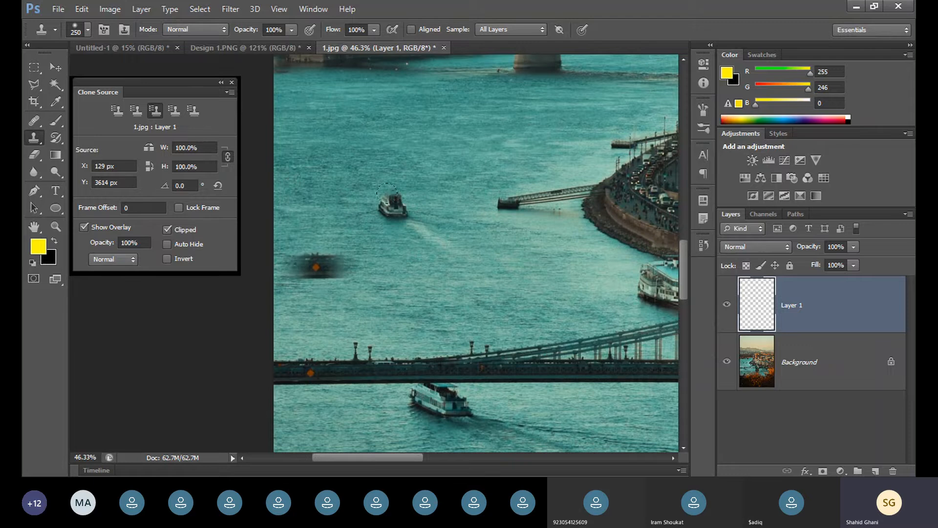
key("ctrl+z")
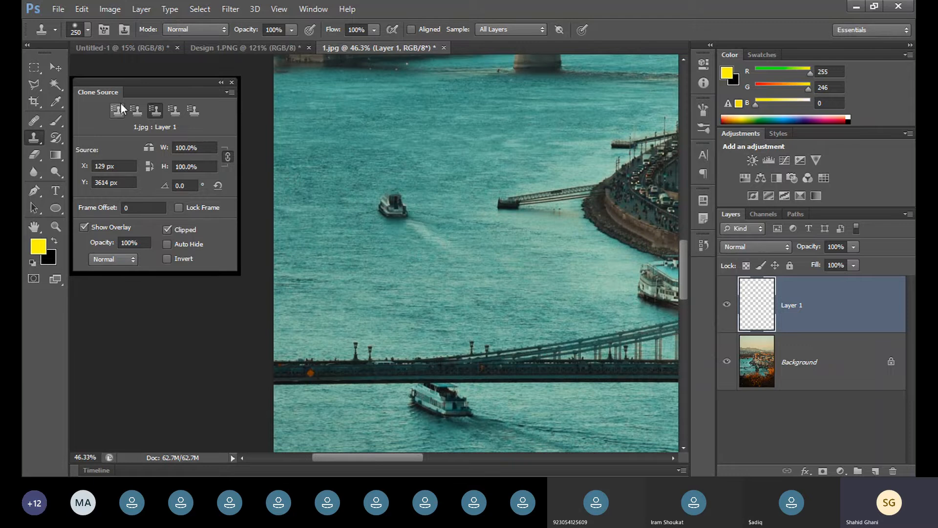
left_click(116, 111)
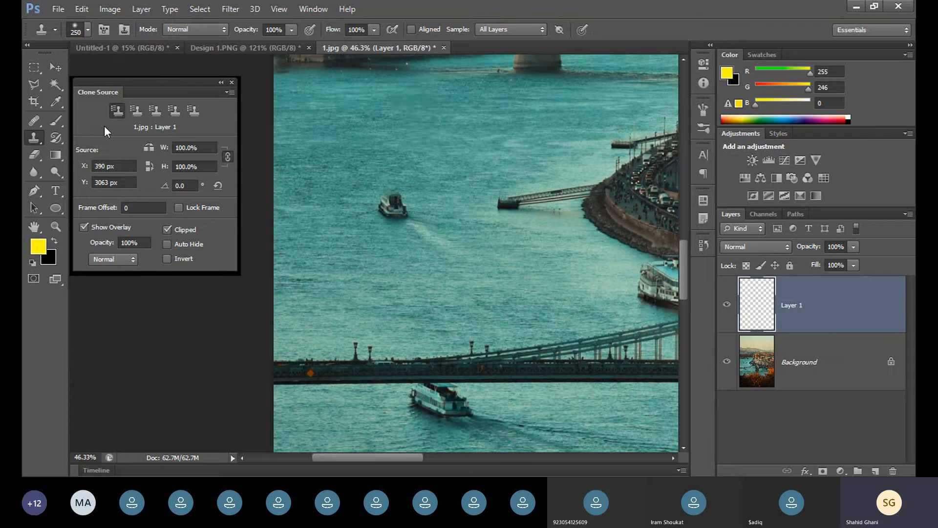
left_click(136, 110)
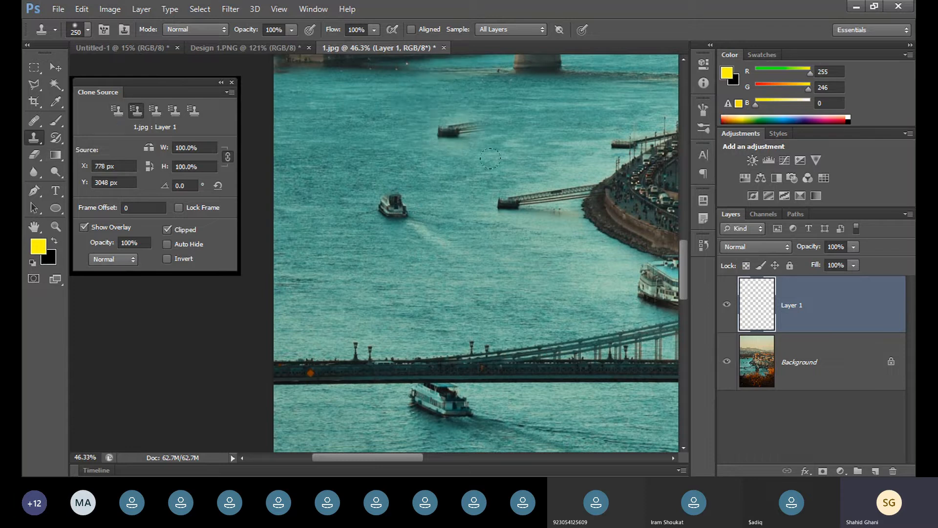
left_click(154, 111)
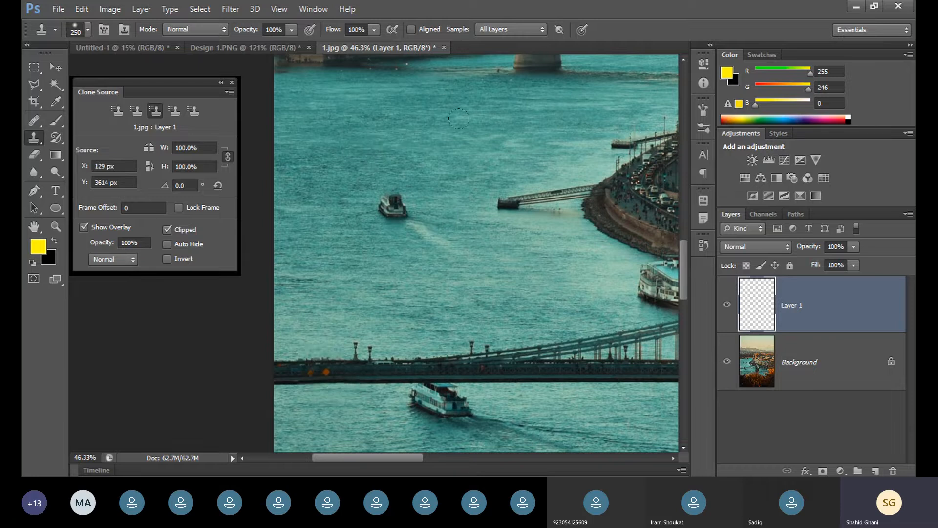
left_click(434, 152)
key("ctrl+z")
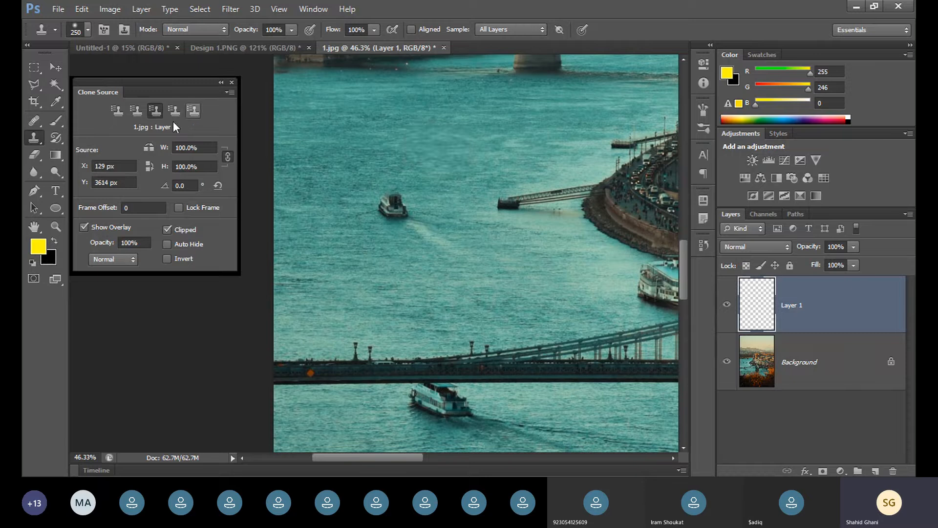
- Scale the first clone source to 126% and stamp an enlarged boat on the river just above the chain bridge
left_click(117, 111)
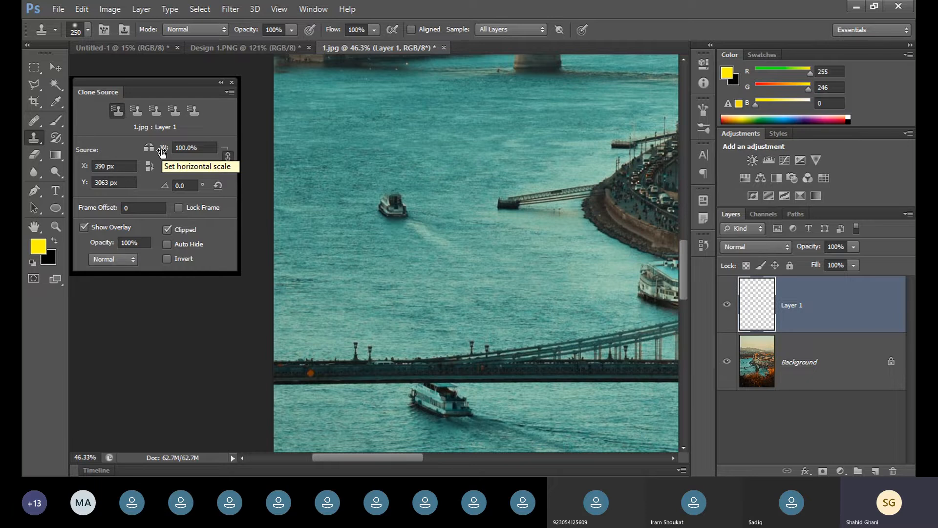
left_click_drag(161, 152, 196, 153)
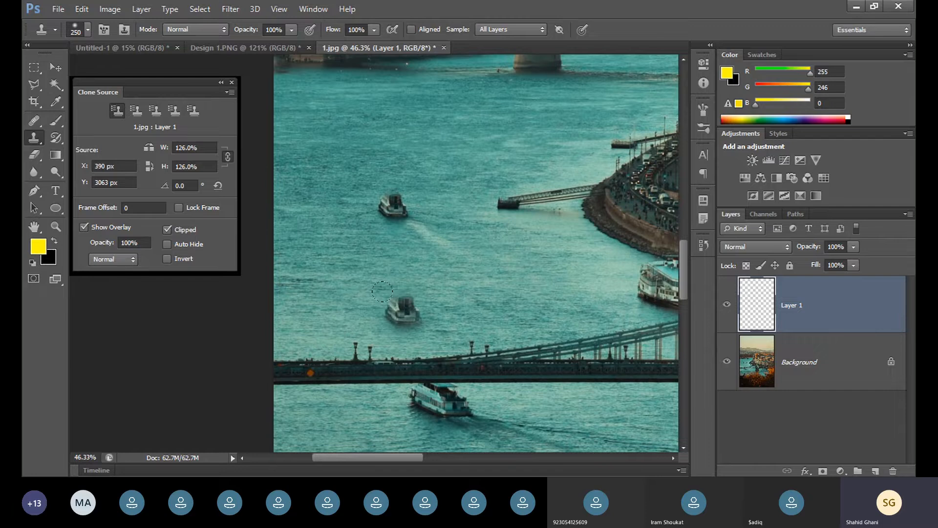
left_click(402, 311)
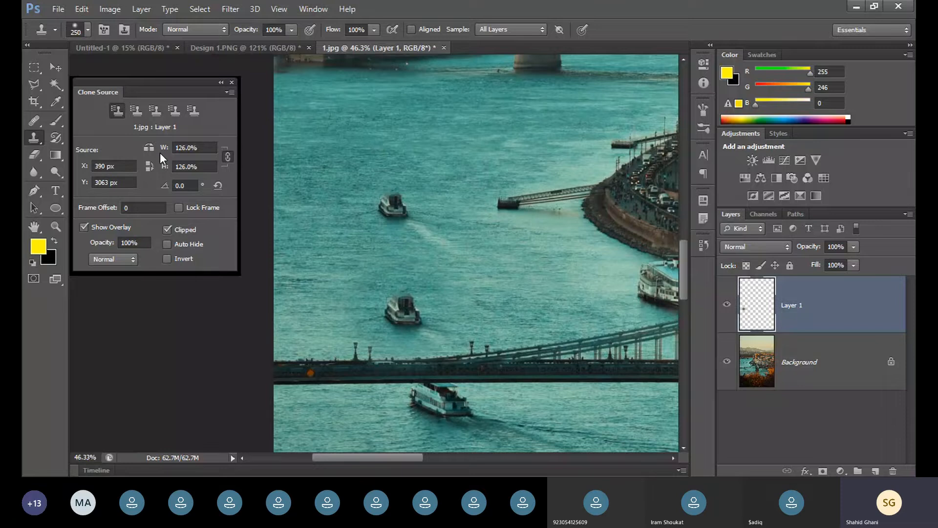
- Scale the first clone source down to 56% and stamp two smaller boats on the upper part of the river
left_click_drag(160, 152, 136, 153)
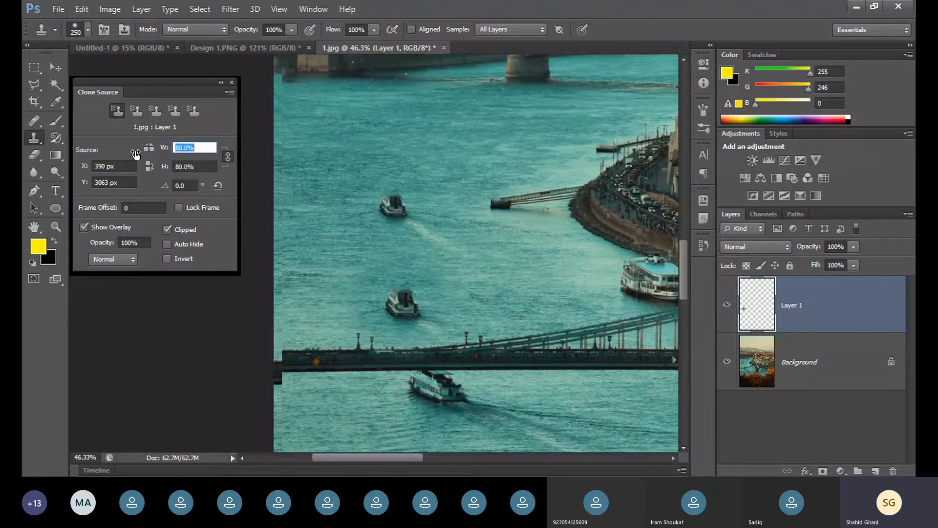
left_click_drag(135, 153, 121, 155)
left_click(423, 113)
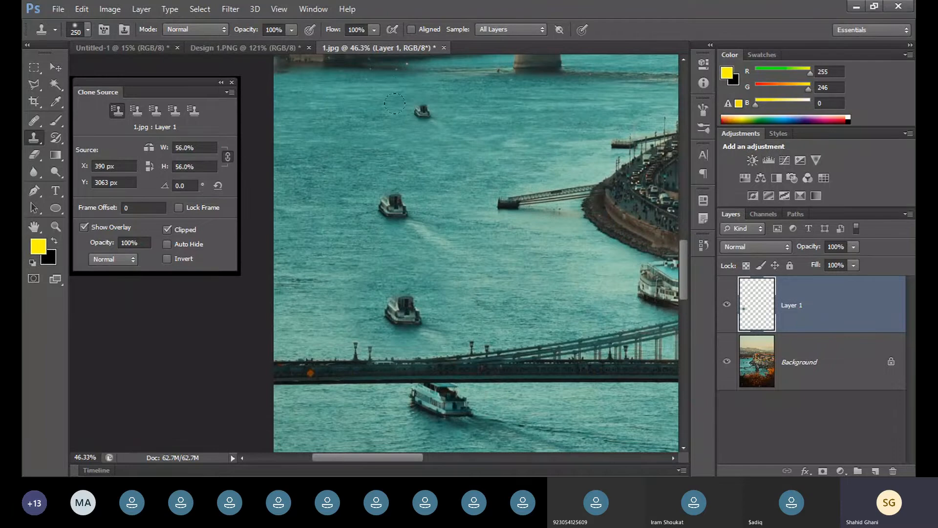
left_click(416, 122)
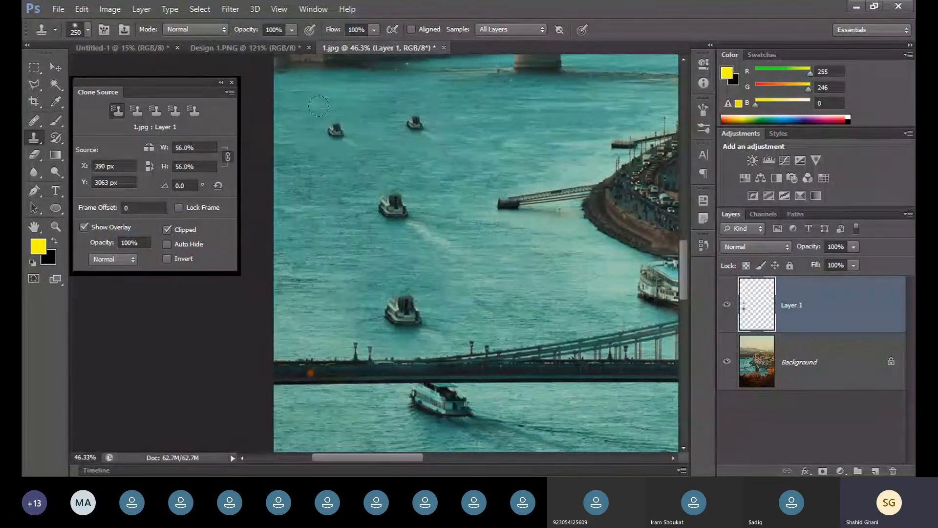
left_click(557, 130)
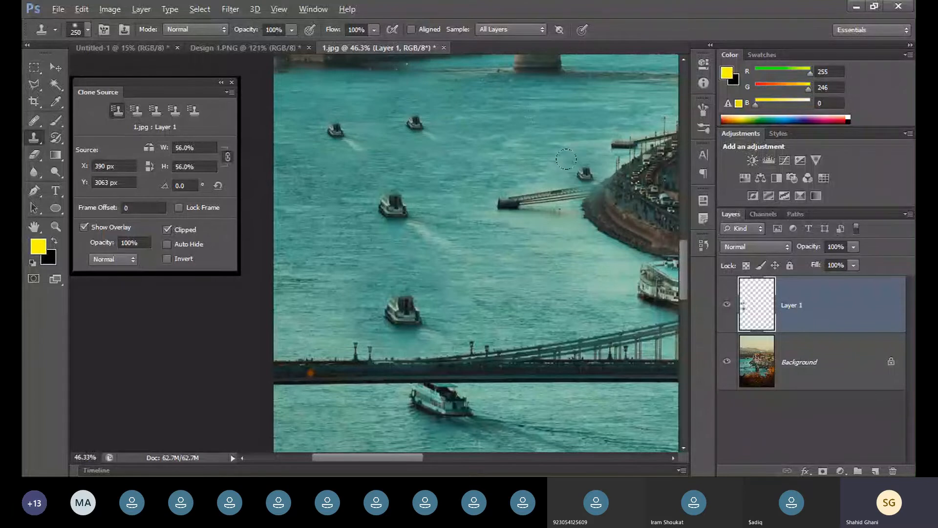
- Try stamping another small boat near the chain bridge, undo it, and switch to the Move tool to review the clones
scroll(577, 159, "down", 3)
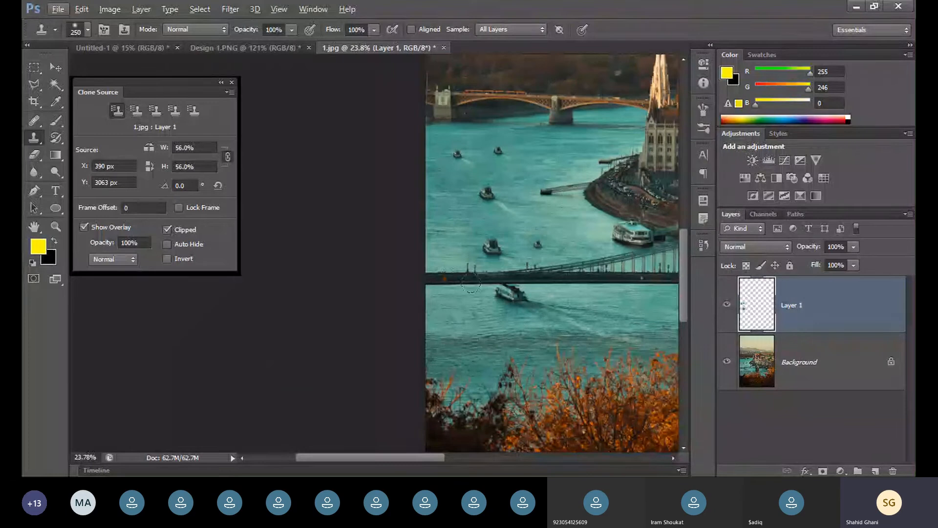
left_click(484, 266)
key("ctrl+z")
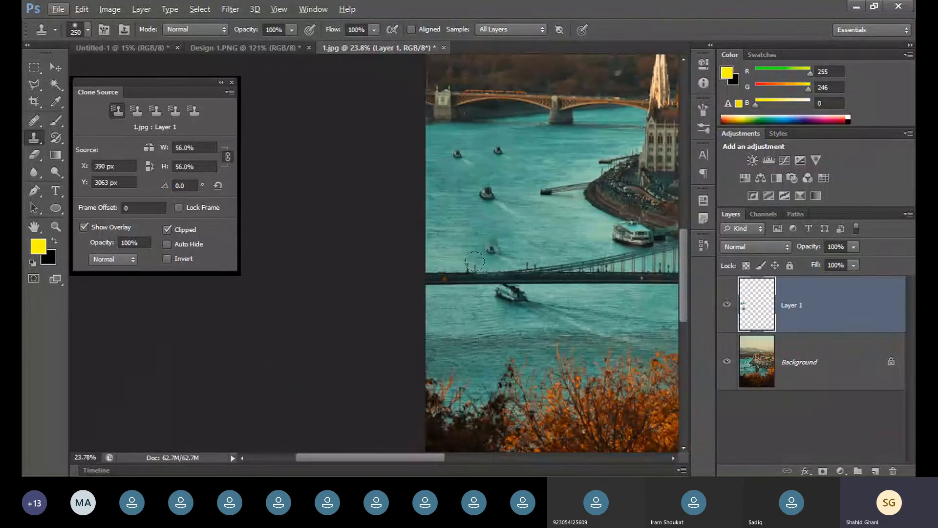
left_click(55, 67)
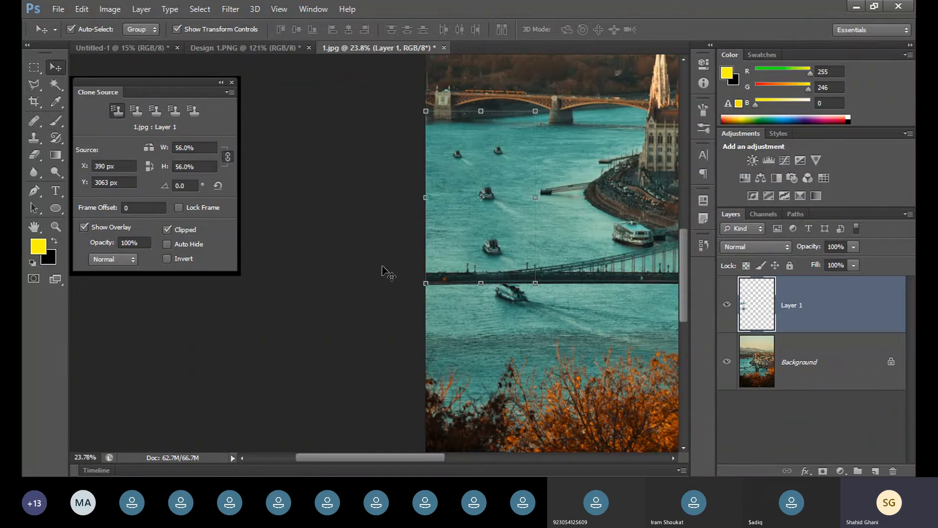
- Return to the Clone Stamp, set the source scale to 40% and stamp a tiny boat below the far bridge
left_click(34, 138)
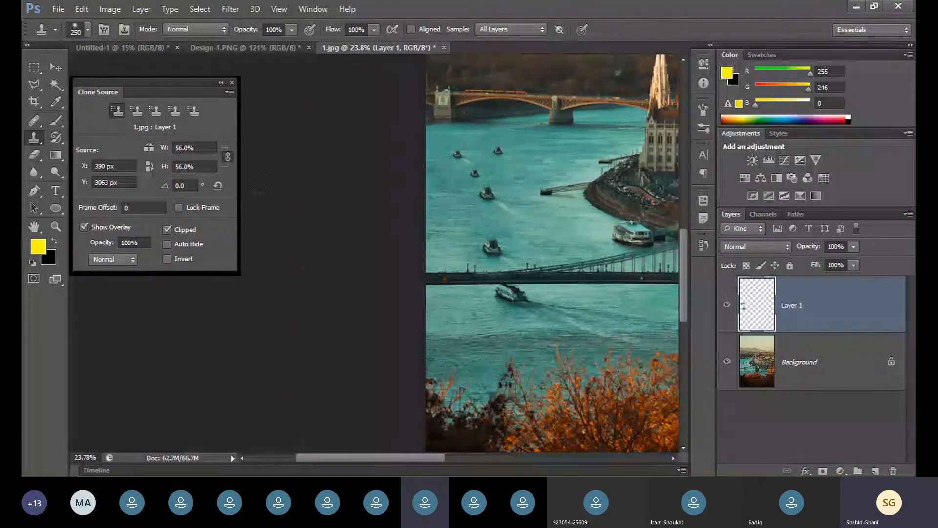
left_click(201, 148)
type("4")
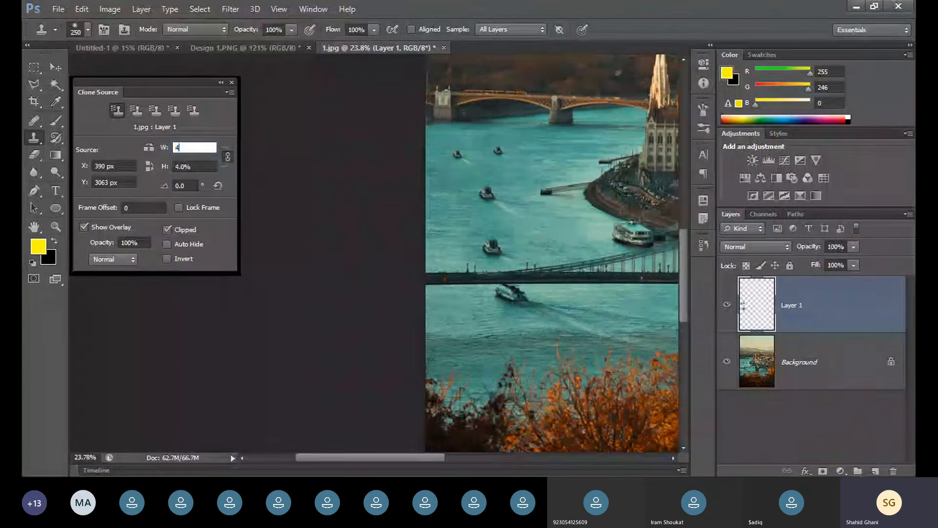
type("0")
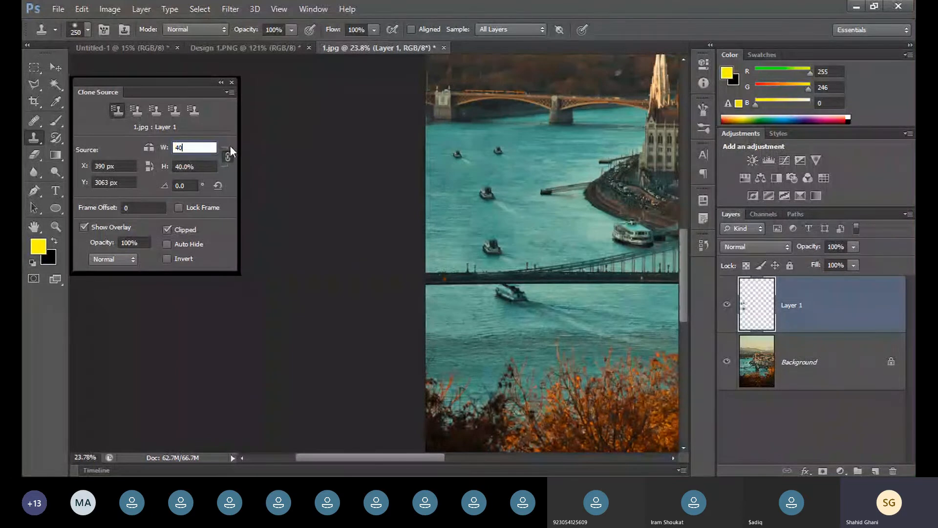
key("Return")
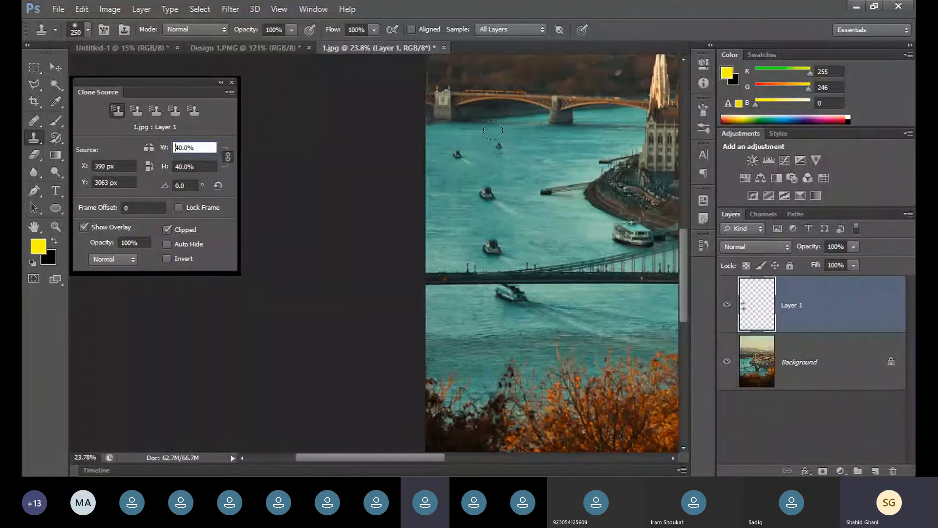
left_click(462, 125)
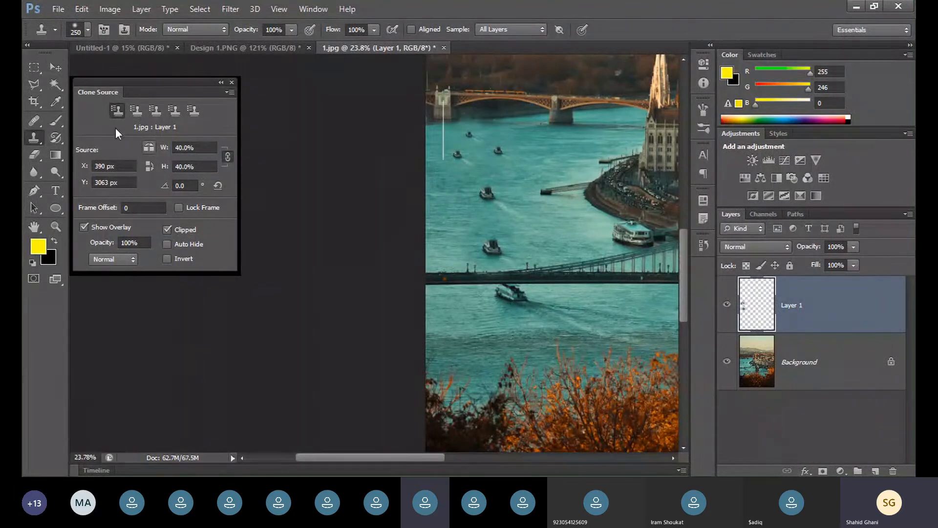
- Switch to the Move tool and deselect Layer 1 to view the scaled boat clones
left_click(55, 67)
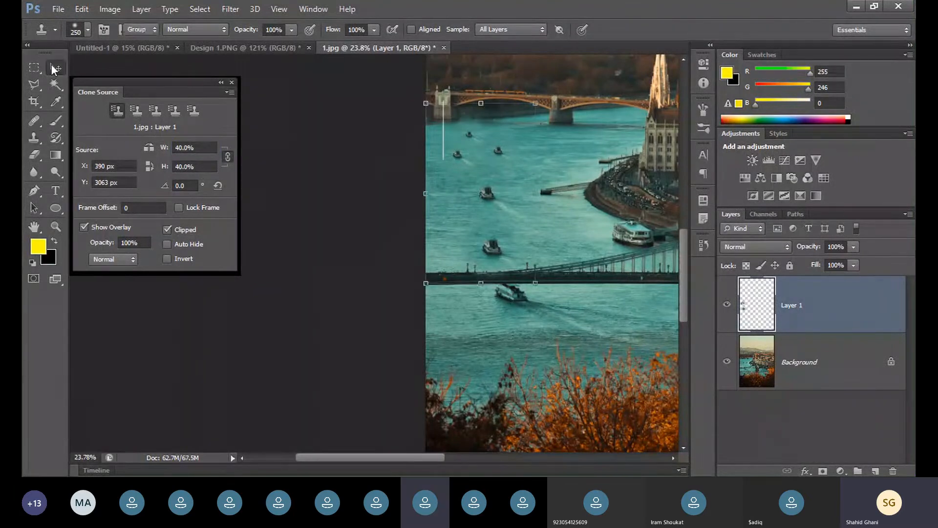
left_click(398, 273)
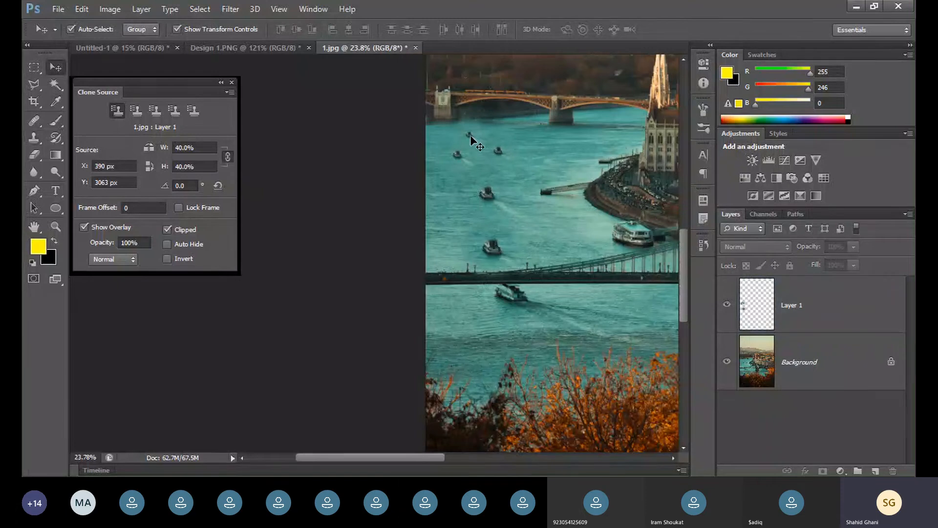
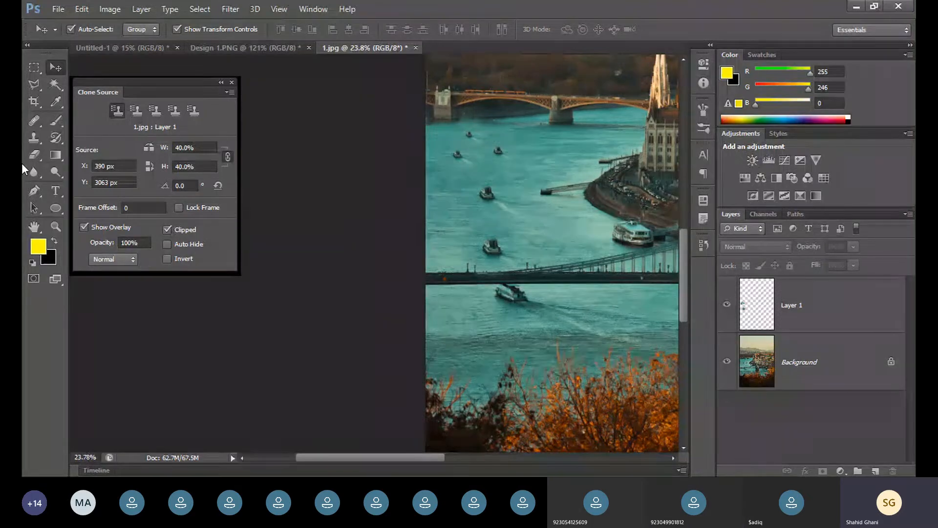
key("alt")
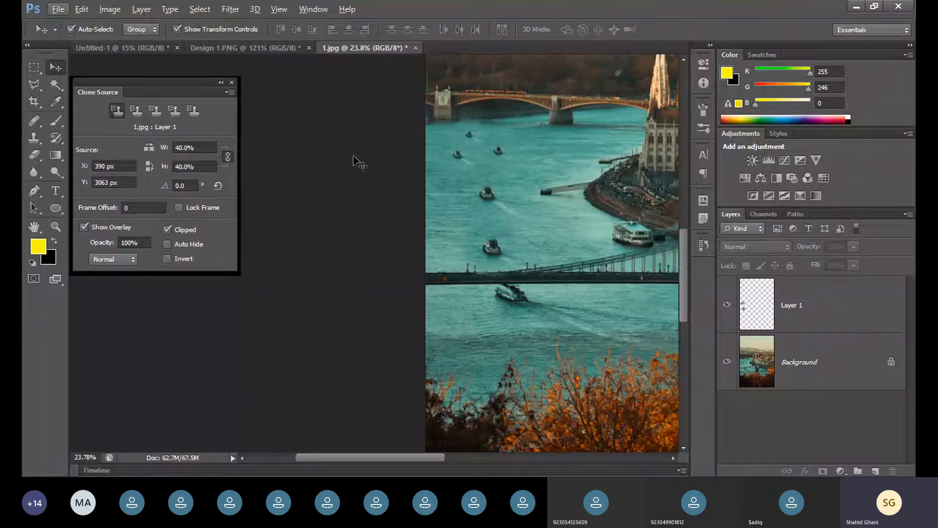
- Activate the Clone Stamp on Layer 1 and sample the boat just above the dark suspension bridge as the source
key("s")
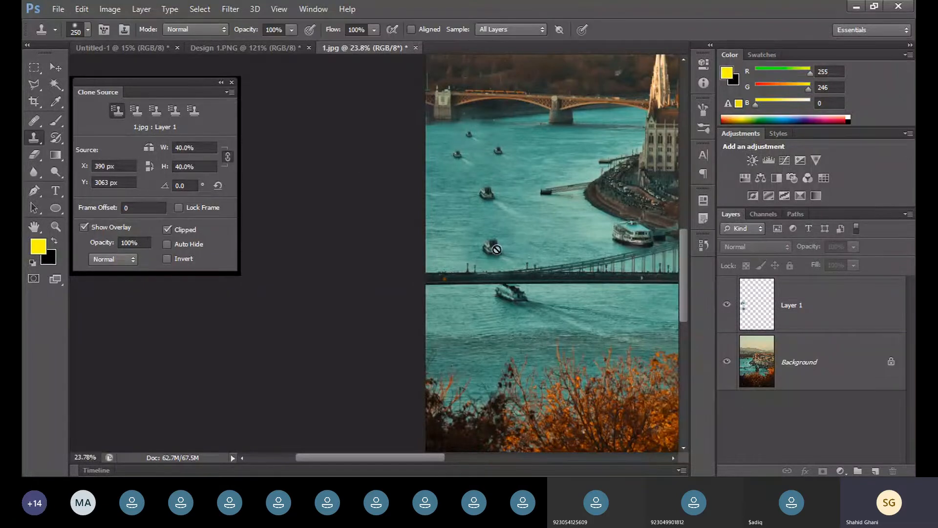
left_click(780, 306)
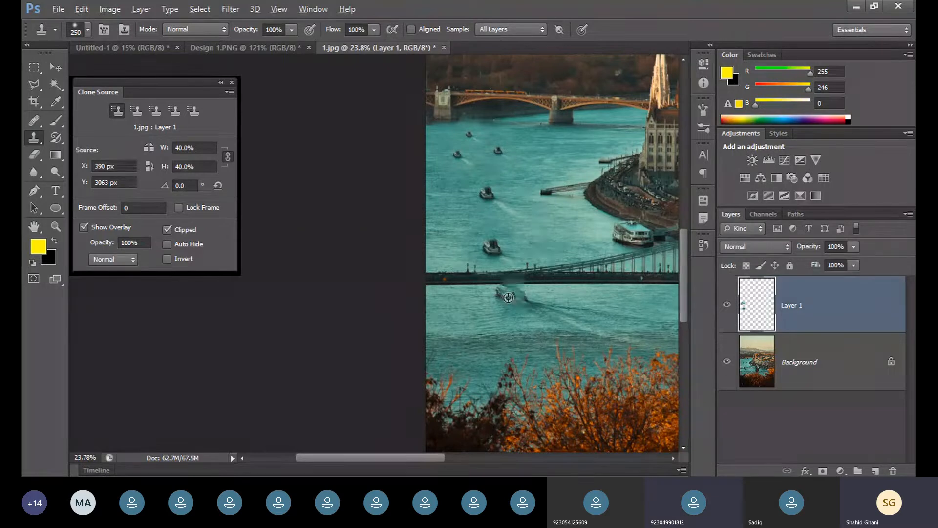
key("alt")
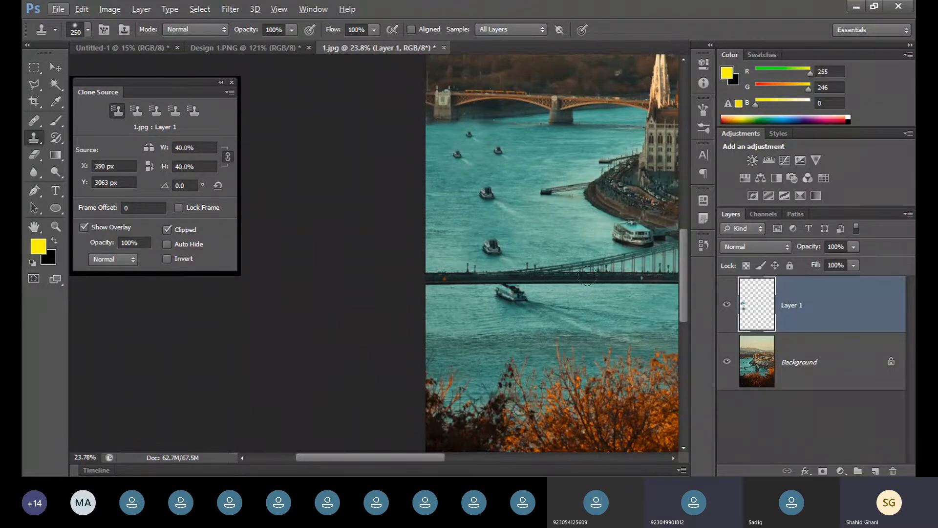
left_click(489, 251, "alt")
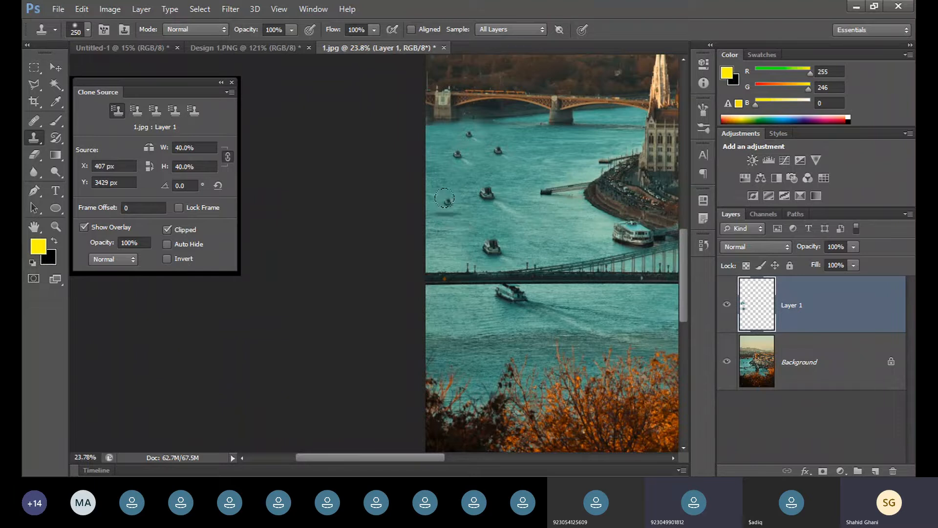
- Try stamping copies of the sampled boat at 40% scale around the mid-river boat
left_click_drag(379, 457, 419, 454)
scroll(435, 102, "up", 1)
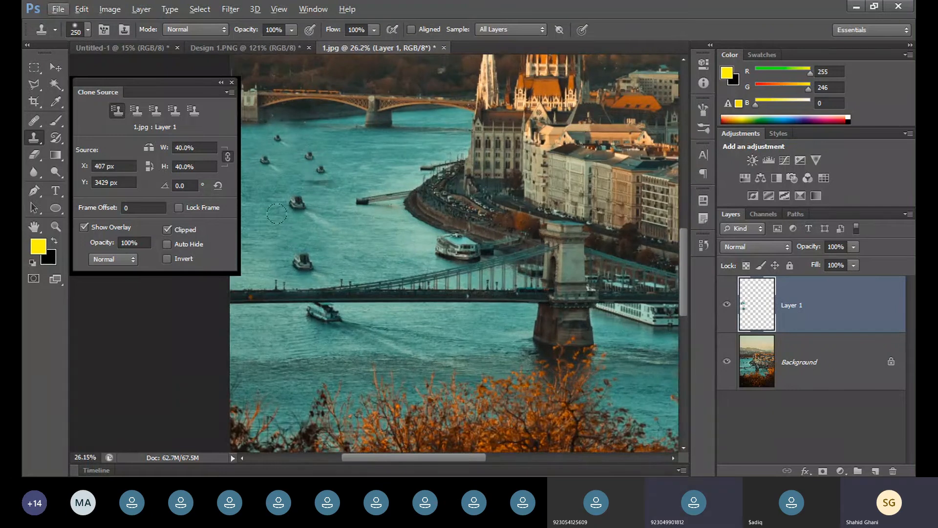
left_click(316, 207)
left_click(294, 199)
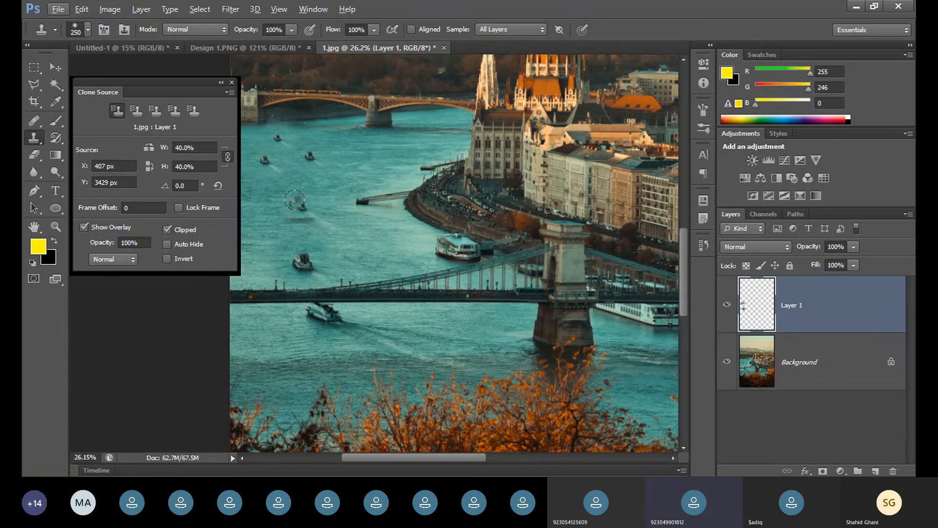
left_click(294, 200)
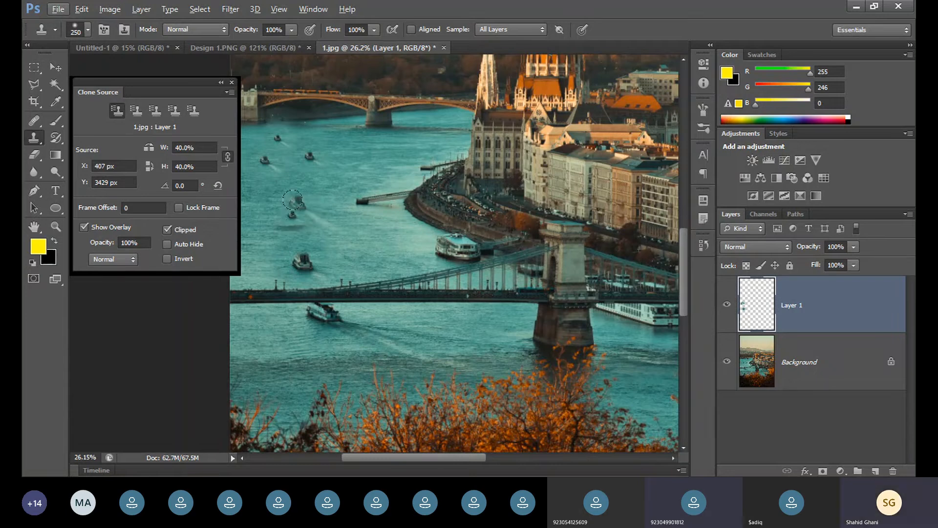
left_click(292, 199)
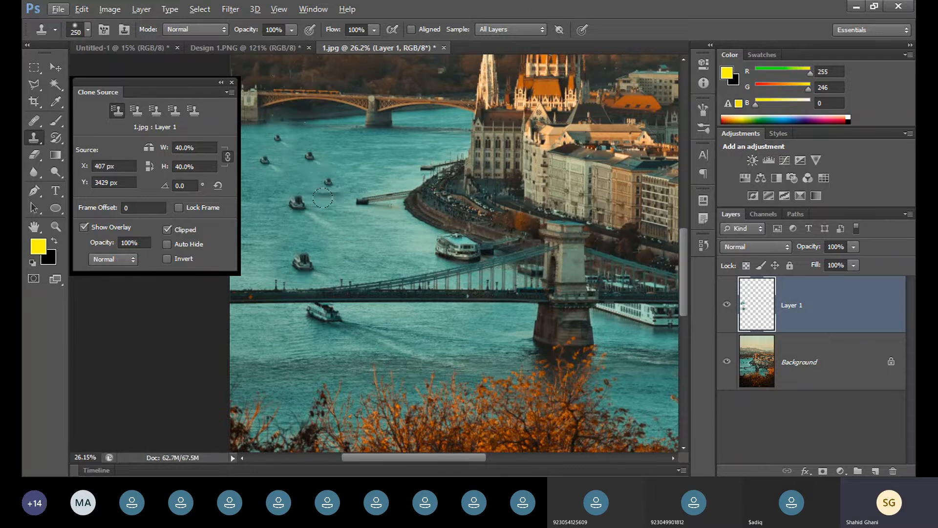
- Delete Layer 1 with its cloned boats and add a new empty layer above the Background
left_click(56, 67)
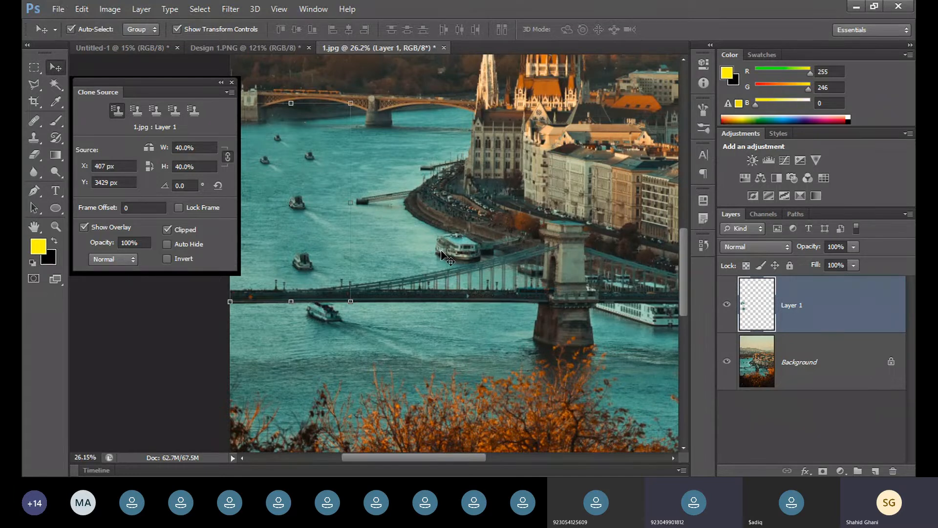
key("Delete")
left_click_drag(409, 454, 392, 451)
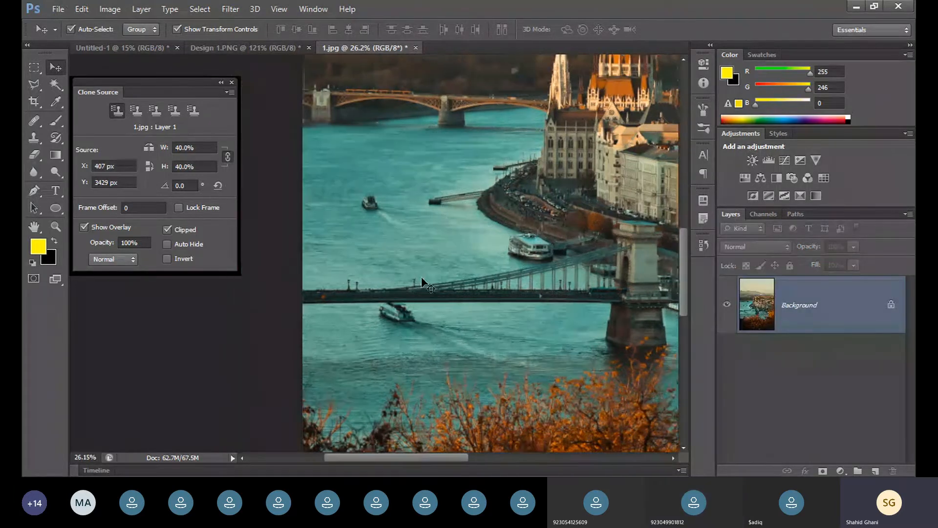
scroll(397, 198, "up", 3)
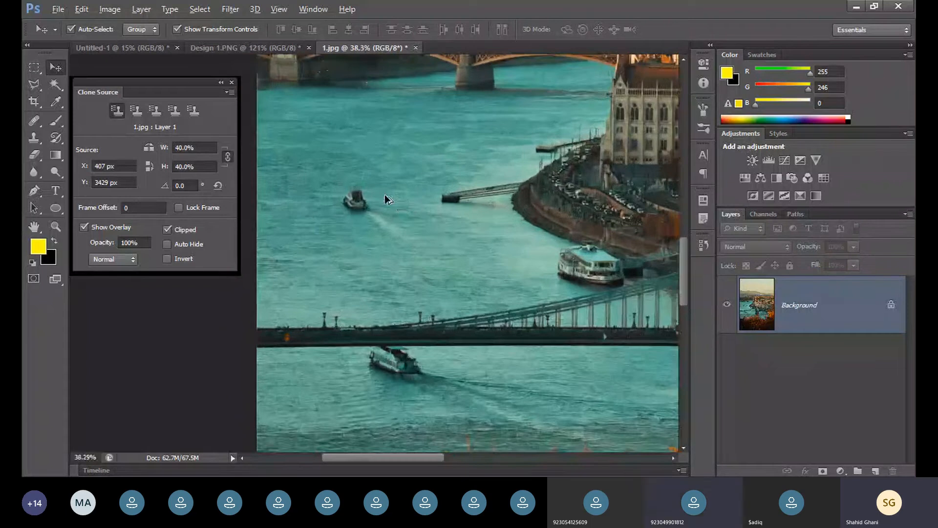
left_click(876, 471)
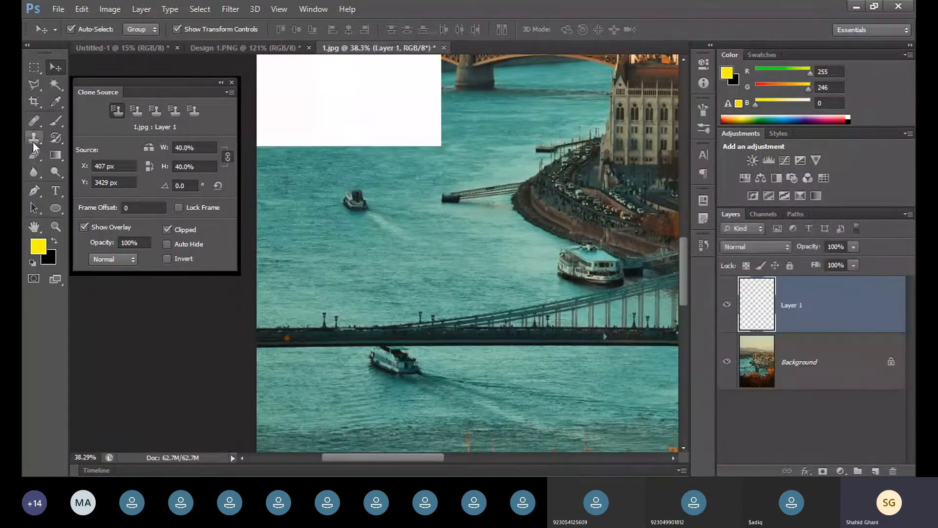
- Turn on aligned sampling for the Clone Stamp and set the clone source width and height to 100%
left_click(34, 138)
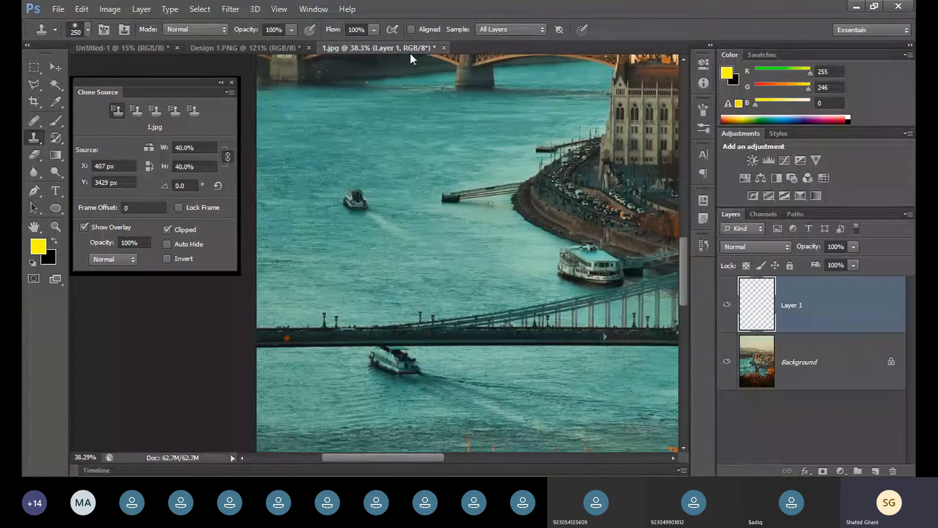
left_click(411, 30)
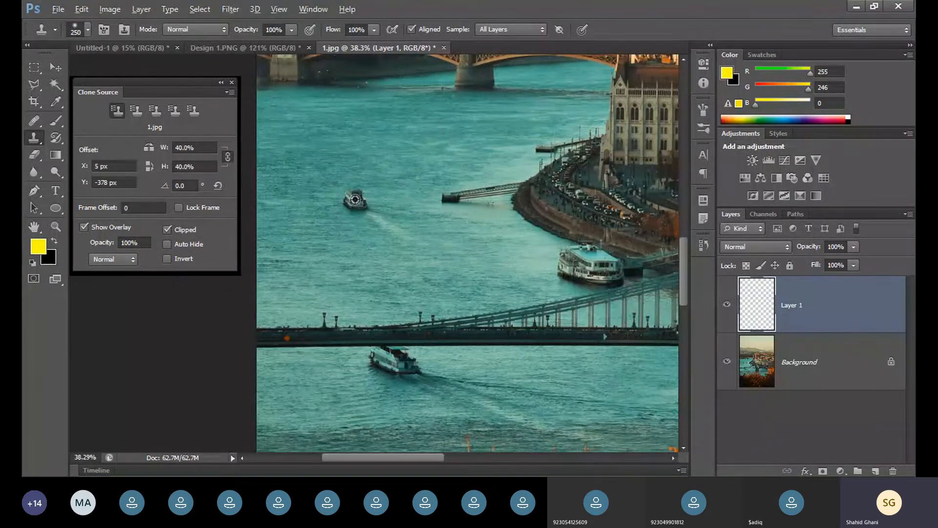
left_click(174, 147)
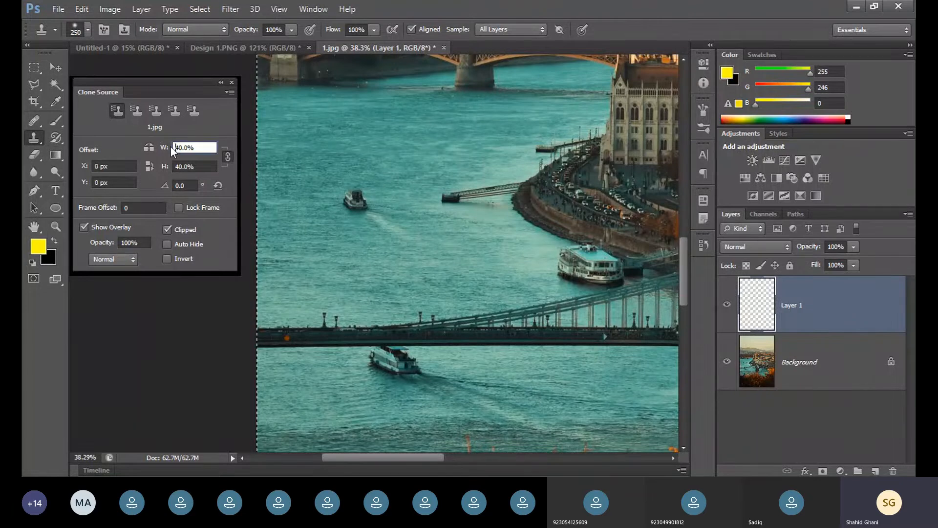
left_click_drag(205, 144, 172, 149)
type("100")
key("Return")
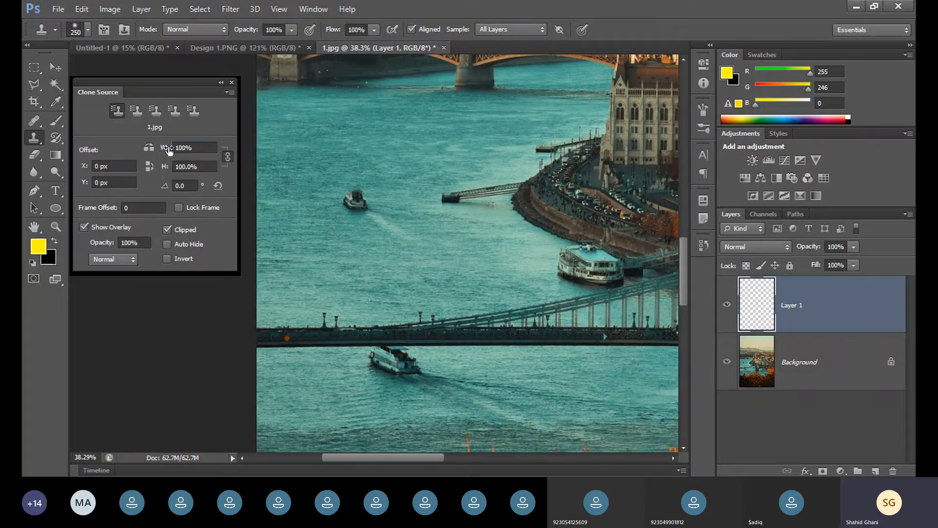
- Stamp a full-size copy of the mid-river boat between it and the suspension bridge, and try aligned strokes farther up the river
left_click(356, 199, "alt")
left_click(315, 257)
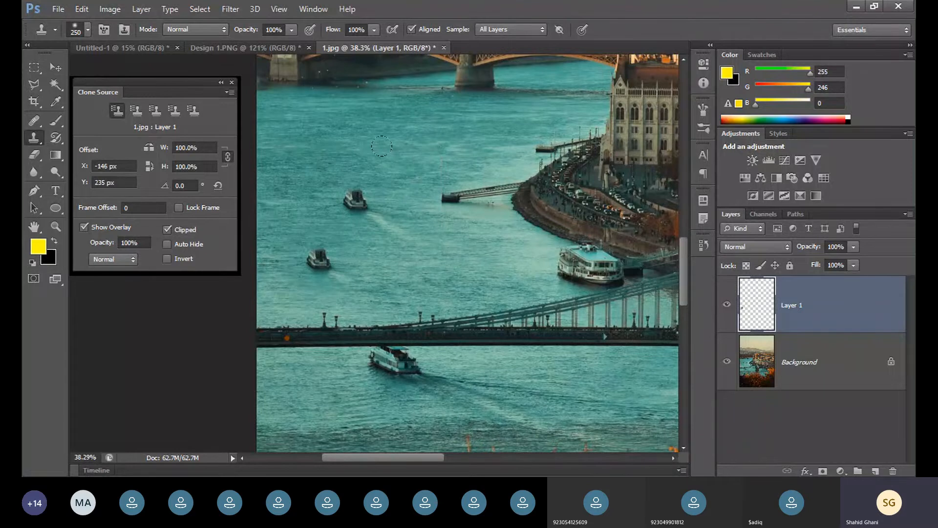
mouse_move(382, 146)
left_mouse_down()
mouse_move(389, 112)
mouse_move(355, 116)
mouse_move(376, 115)
mouse_move(356, 101)
mouse_move(373, 91)
mouse_move(370, 112)
left_mouse_up()
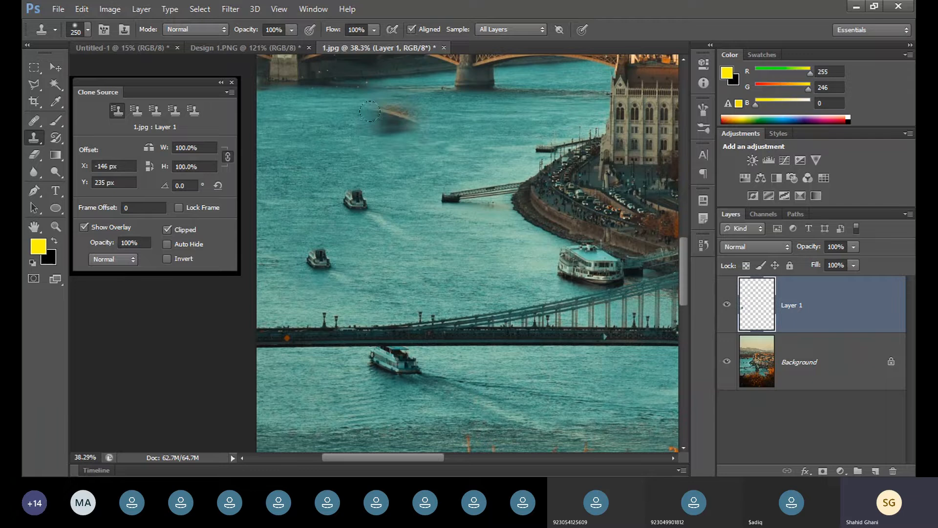
mouse_move(370, 112)
left_mouse_down()
mouse_move(401, 122)
mouse_move(391, 117)
mouse_move(412, 147)
left_mouse_up()
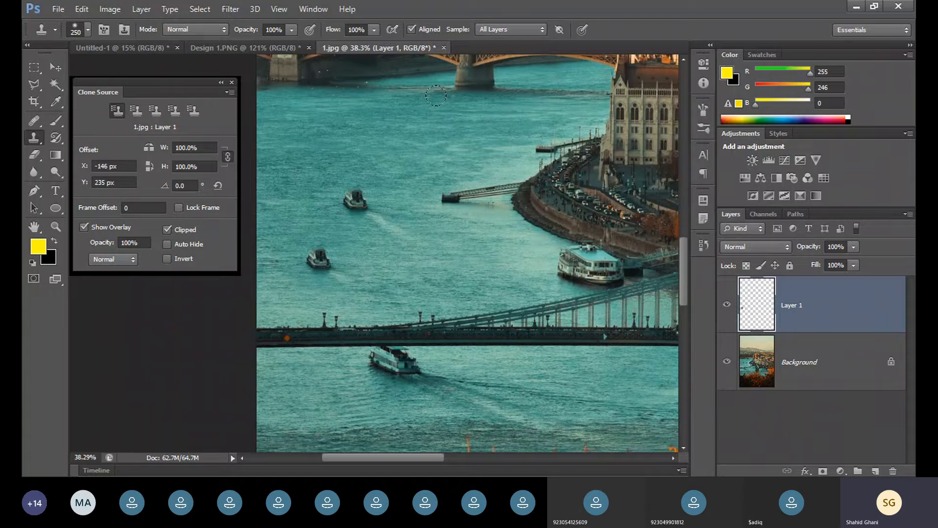
- Turn off aligned sampling and resample the original mid-river boat as the clone source
left_click(411, 31)
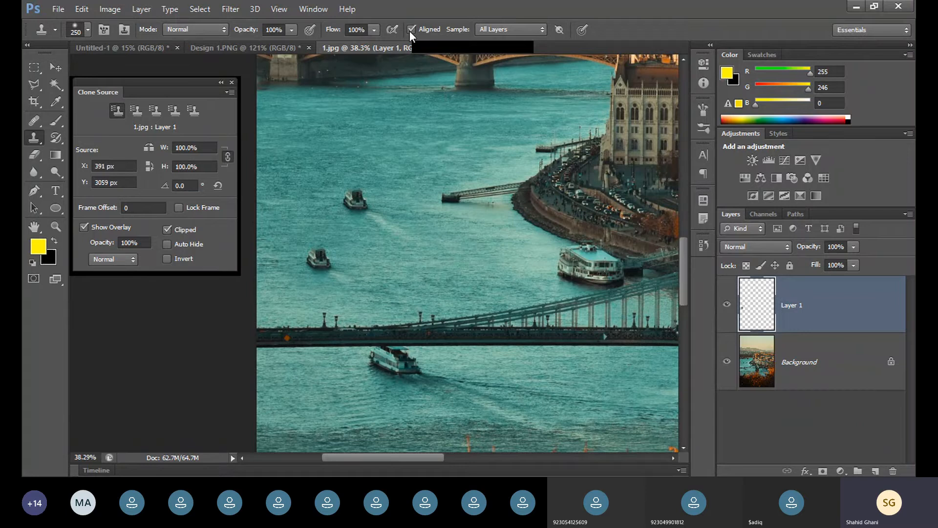
left_click(358, 203, "alt")
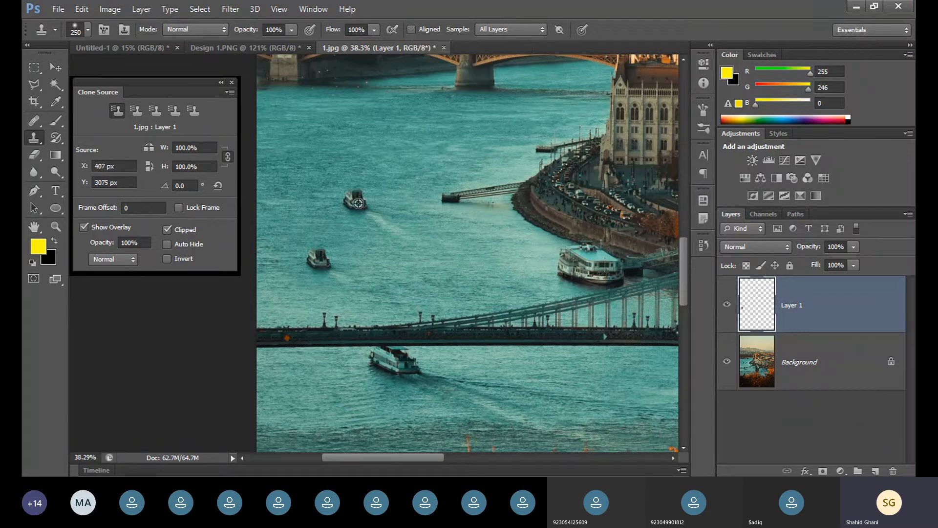
left_click(357, 198, "alt")
- Stamp five more full-size copies of the boat across the open water between the two bridges, and deselect the layer
left_click(457, 128)
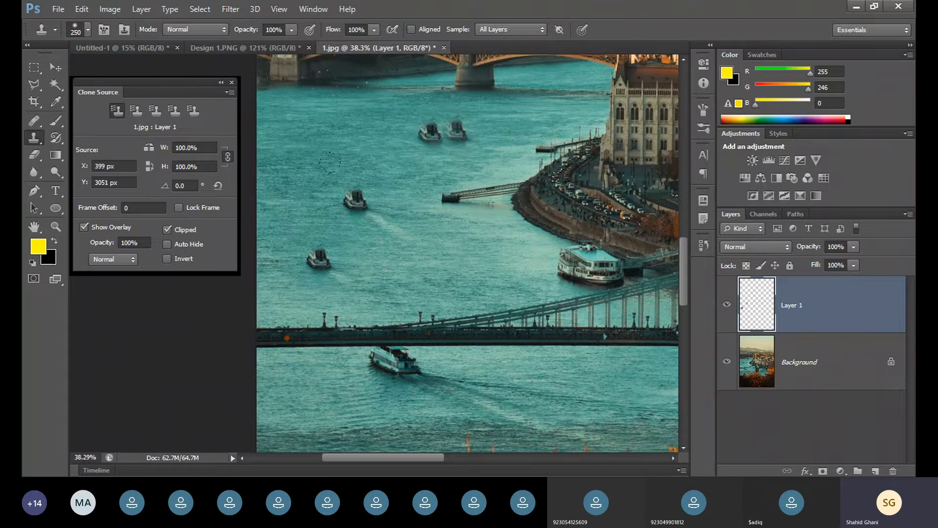
left_click(356, 122)
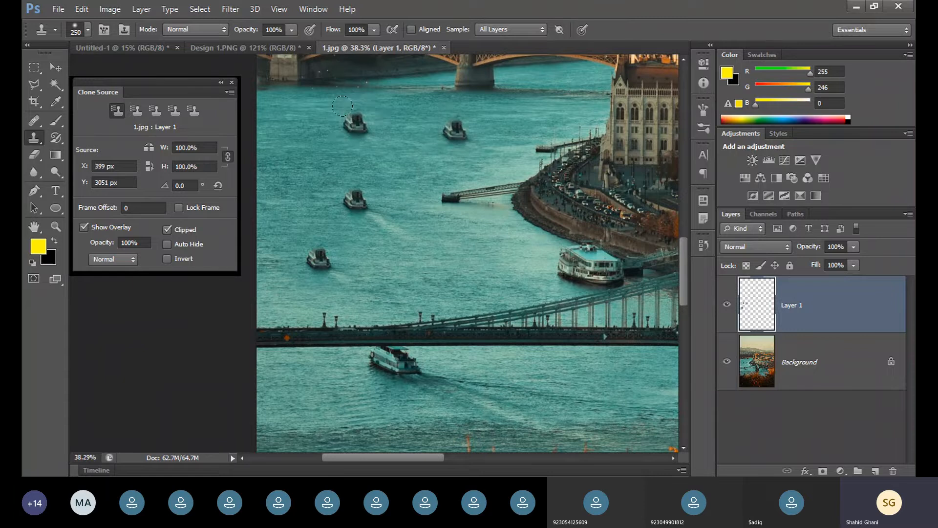
left_click(287, 168)
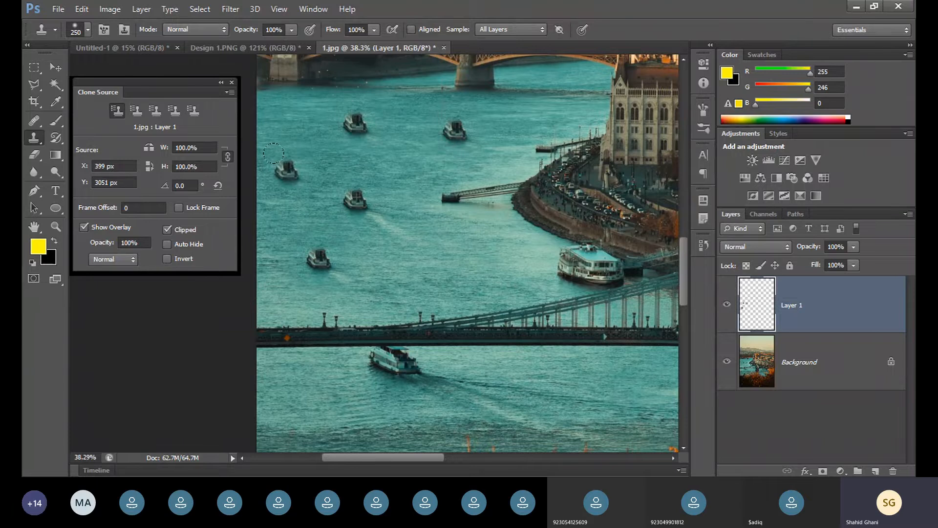
left_click(447, 257)
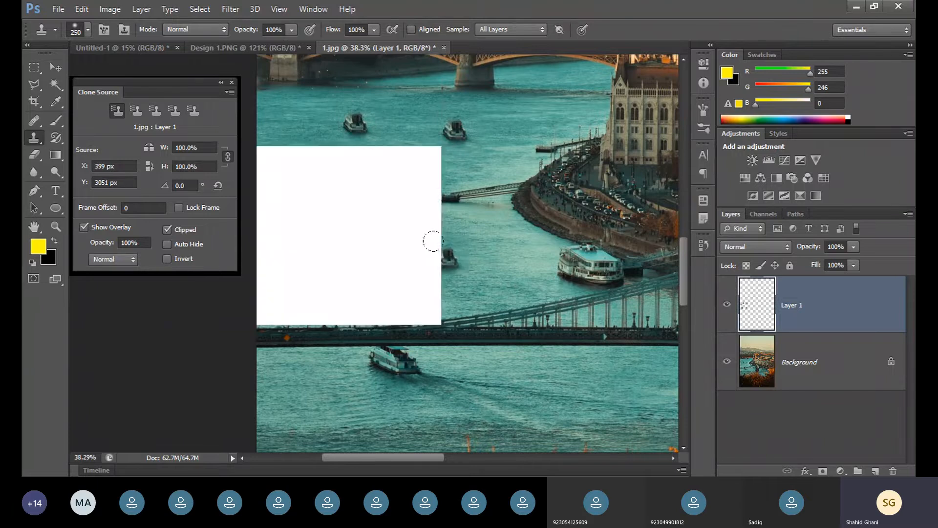
left_click(386, 294)
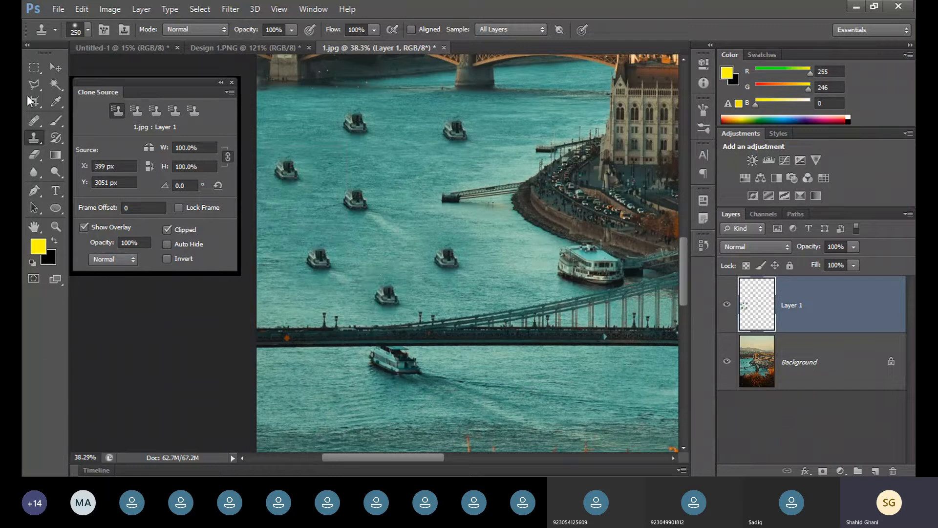
left_click(55, 67)
scroll(490, 257, "down", 5)
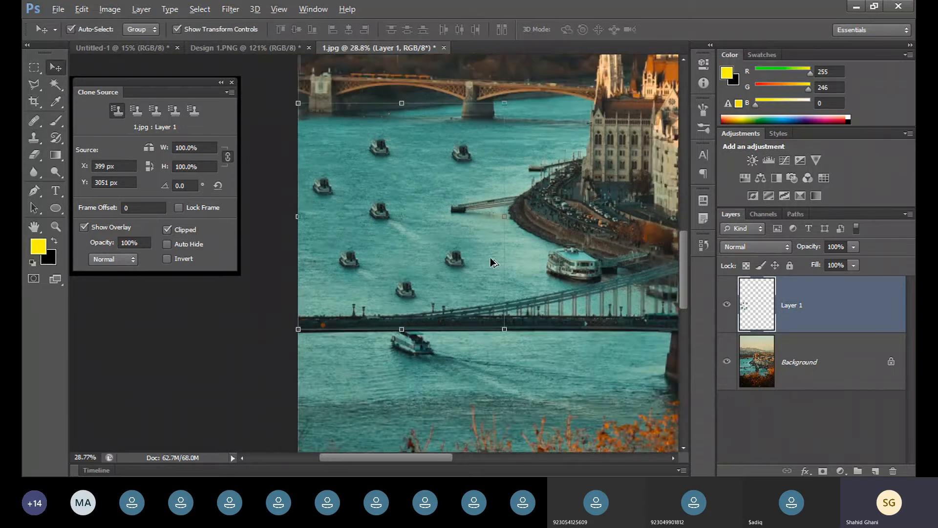
key("alt")
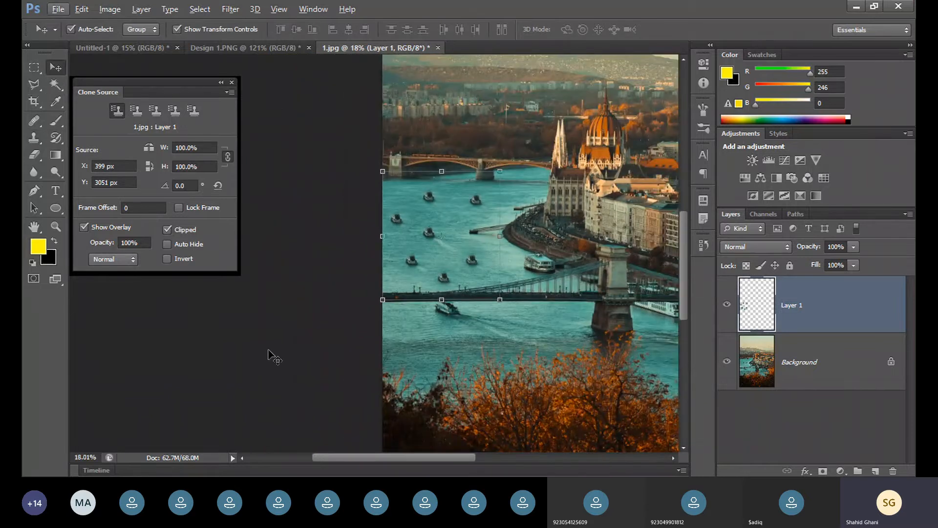
left_click(274, 357)
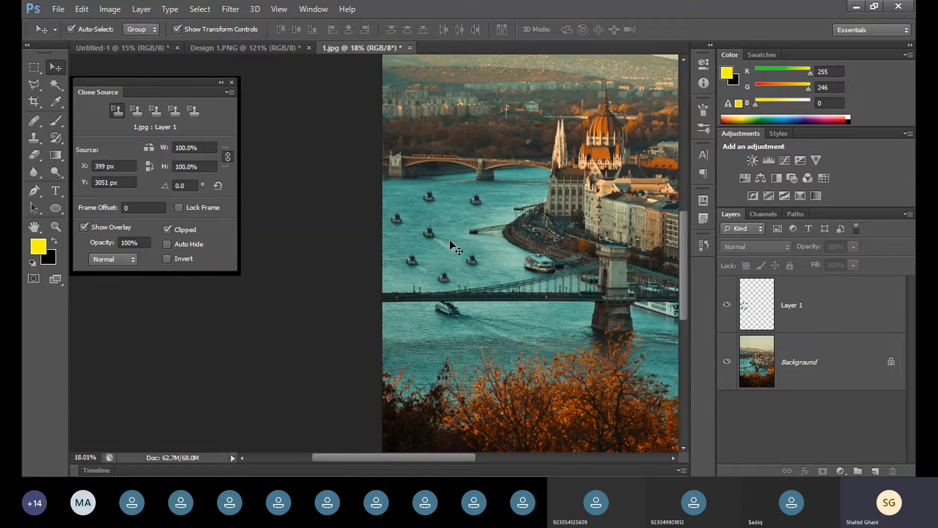
- Close the Clone Source settings, activate the Clone Stamp tool and bring the Clone Source settings back
left_click(232, 83)
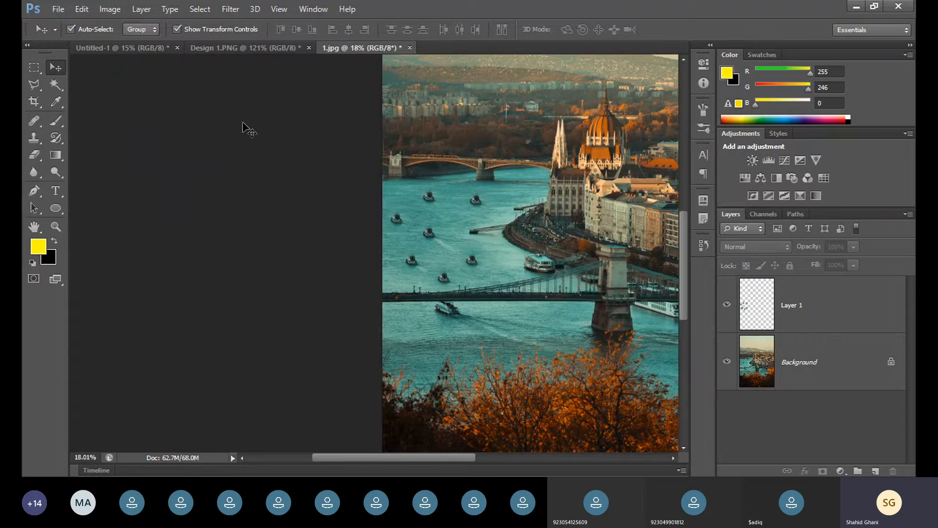
left_click(27, 143)
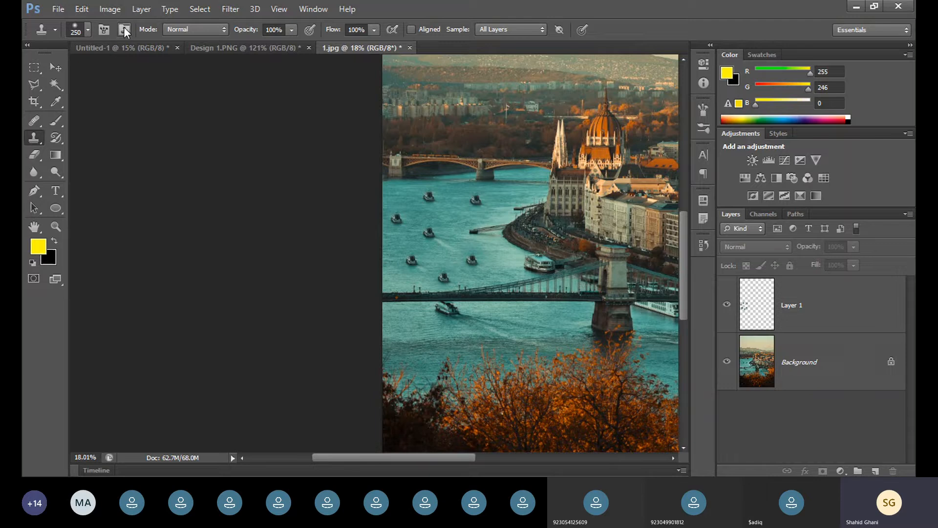
left_click(314, 10)
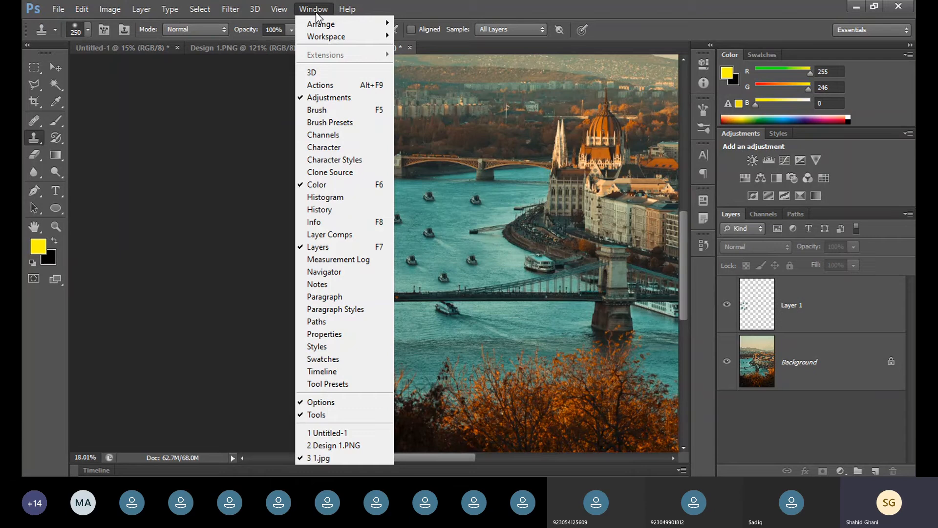
left_click(344, 172)
left_click(232, 82)
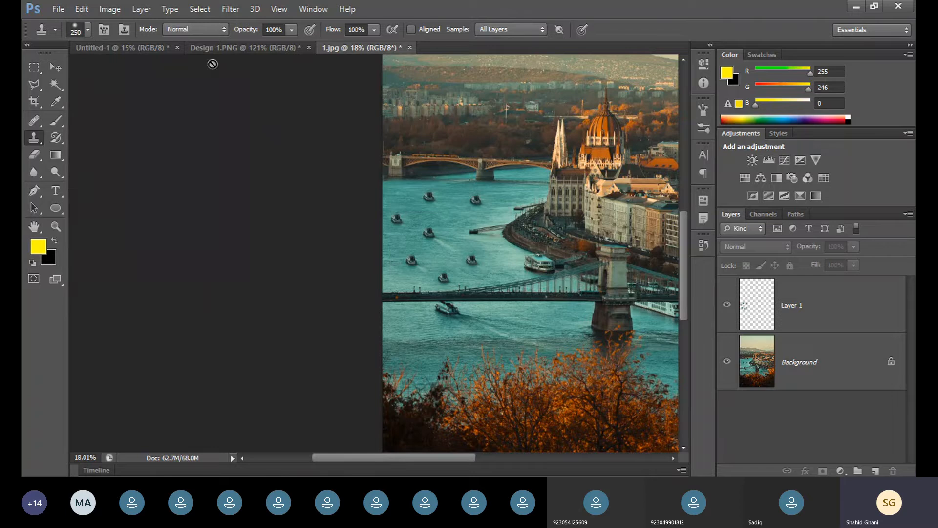
left_click(129, 29)
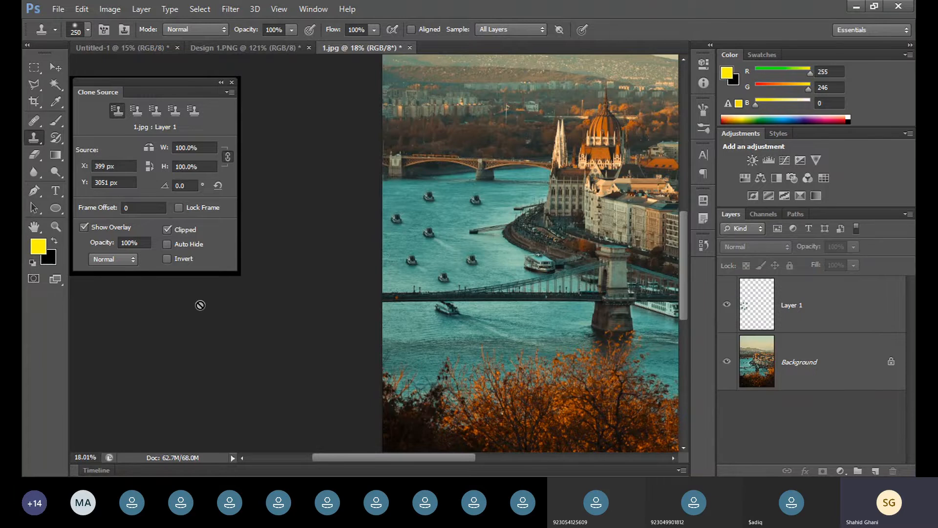
- Clear all the cloned boats from Layer 1, keep that layer active and deselect
left_click_drag(348, 460, 376, 462)
left_click(766, 348, "ctrl")
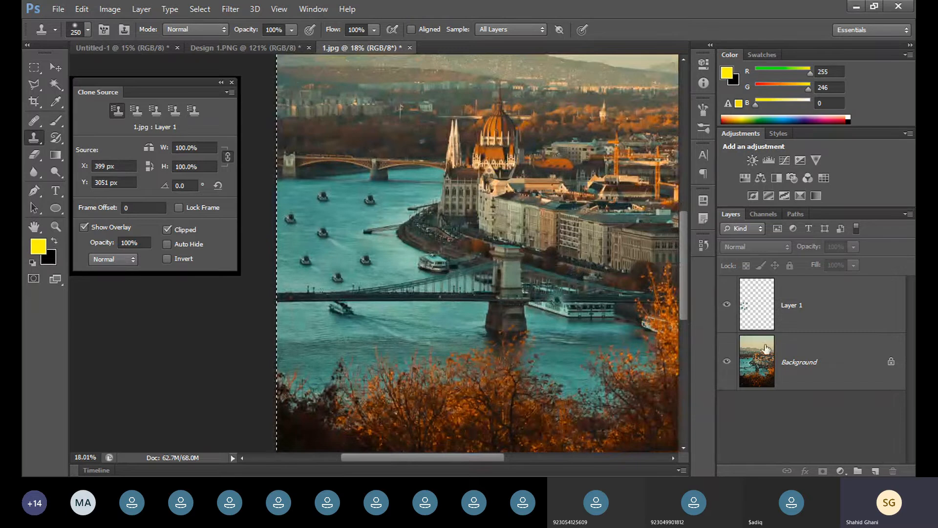
left_click(807, 313)
key("ctrl+d")
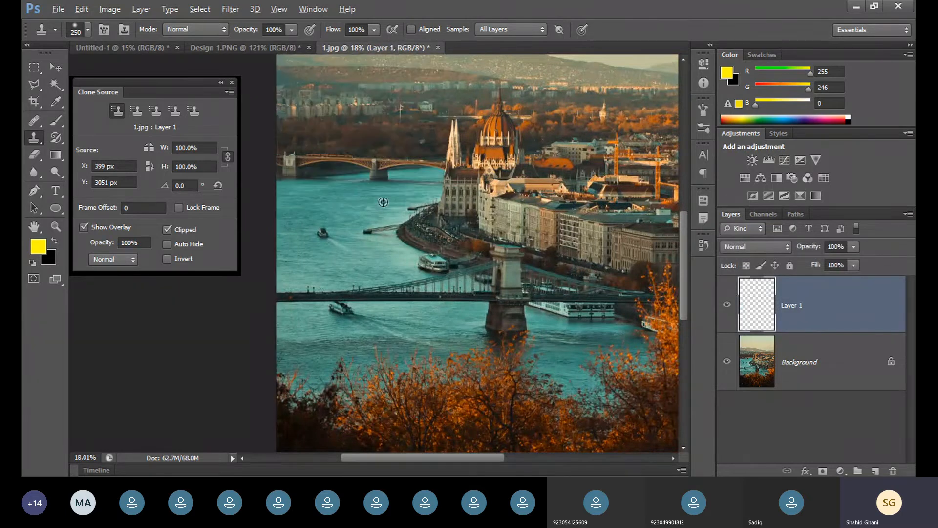
- Resample the original mid-river boat and stamp two unaligned full-size copies upstream, below the arched bridge
scroll(379, 208, "up", 3)
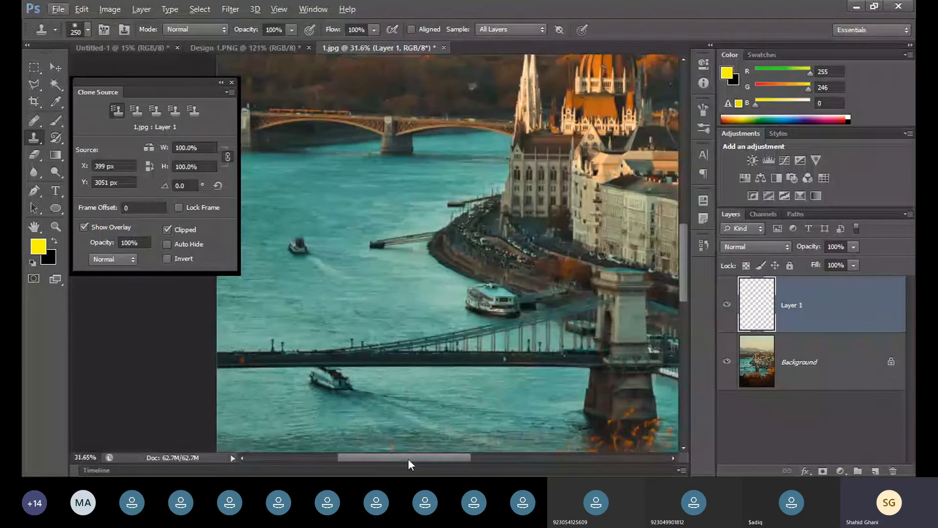
scroll(446, 222, "up", 2)
left_click(441, 220)
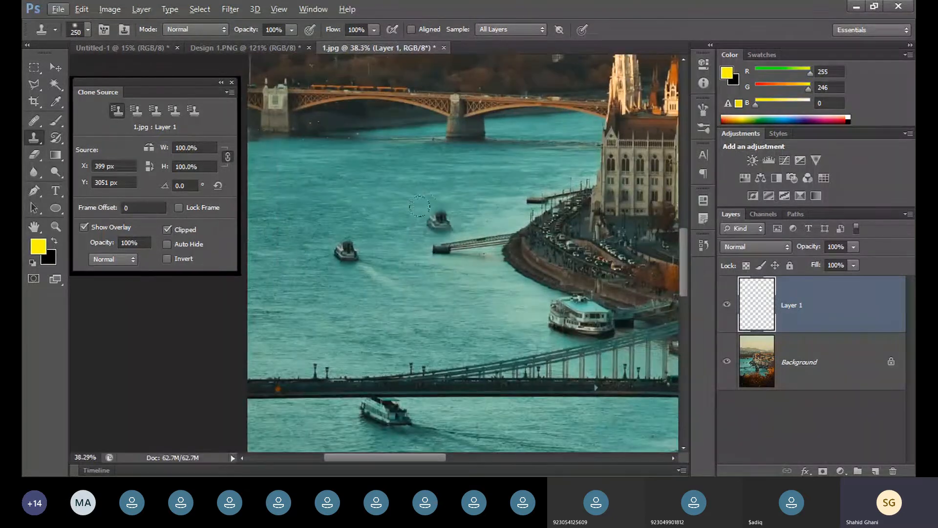
key("ctrl+z")
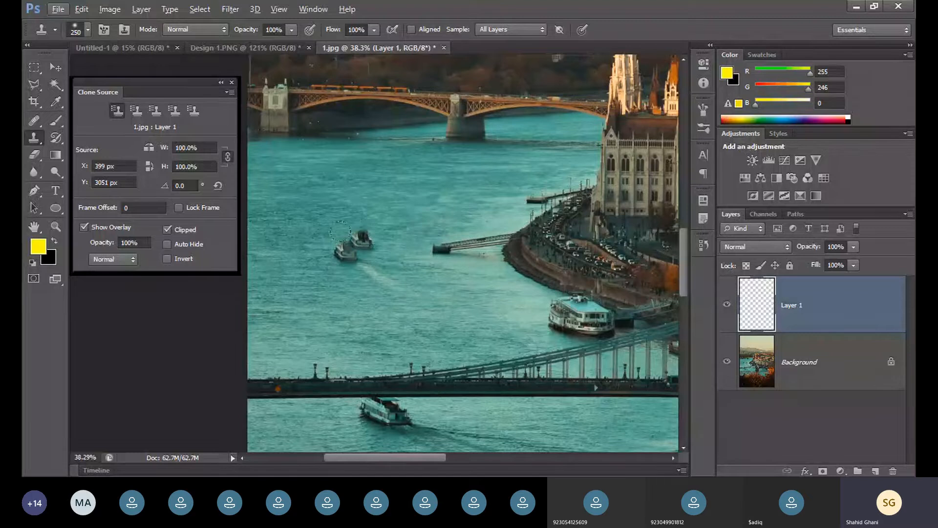
left_click(351, 243, "alt")
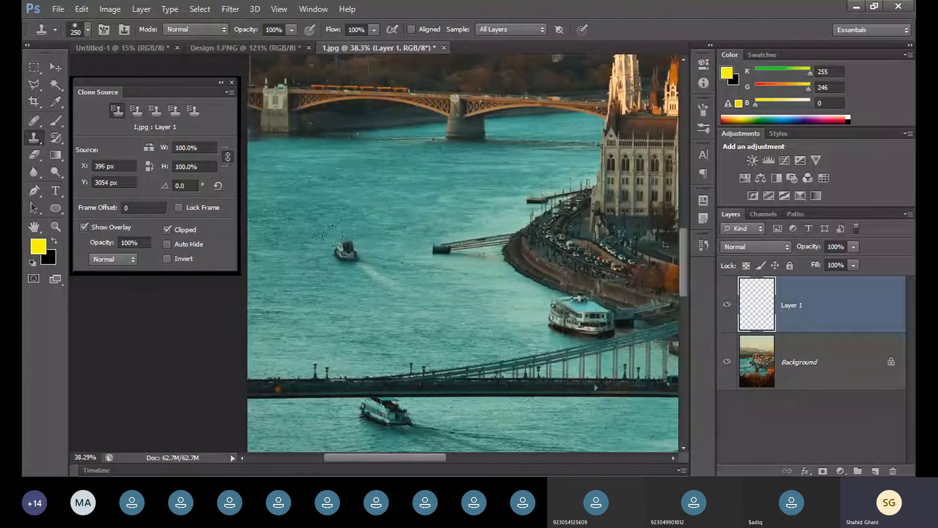
left_click(383, 191)
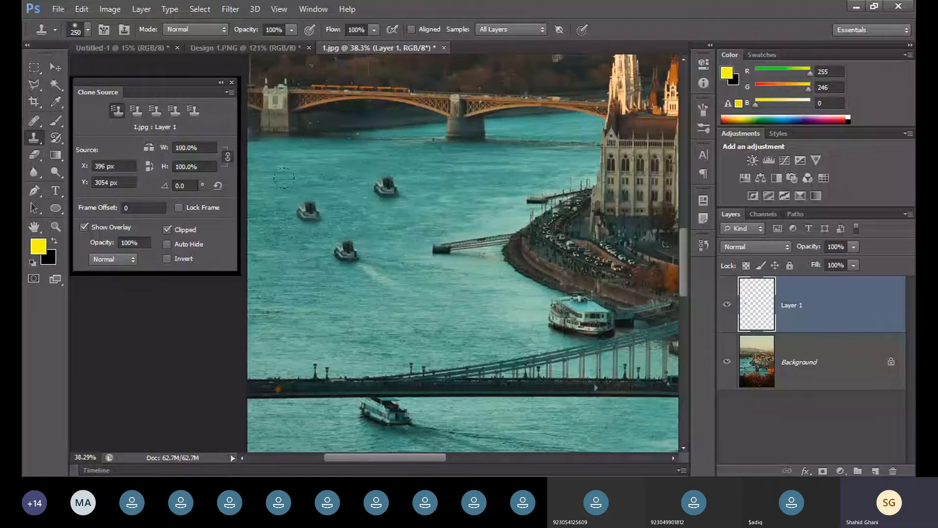
left_click(297, 195)
left_click(300, 182)
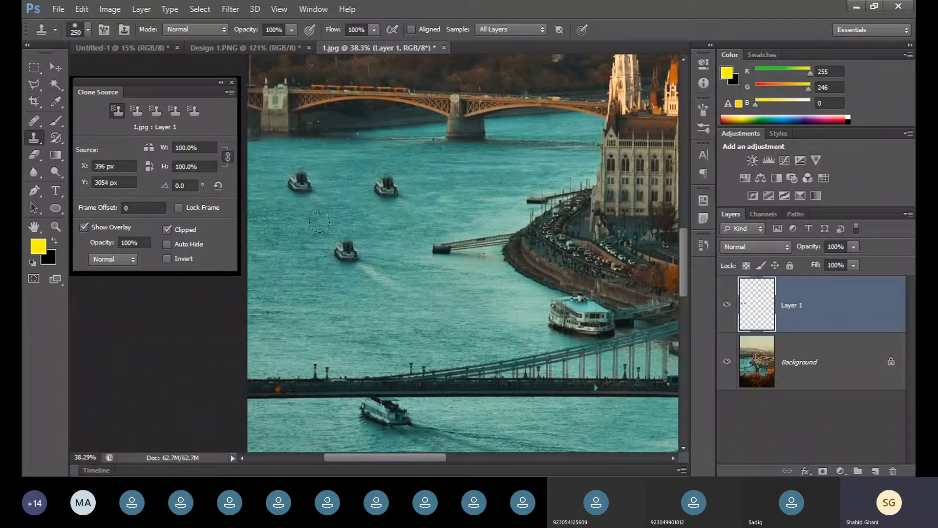
- Turn on aligned sampling, resample the mid-river boat, stamp a copy near the pier and paint an aligned stroke across the arched bridge
left_click(411, 29)
left_click(346, 250, "alt")
left_click_drag(440, 147, 423, 148)
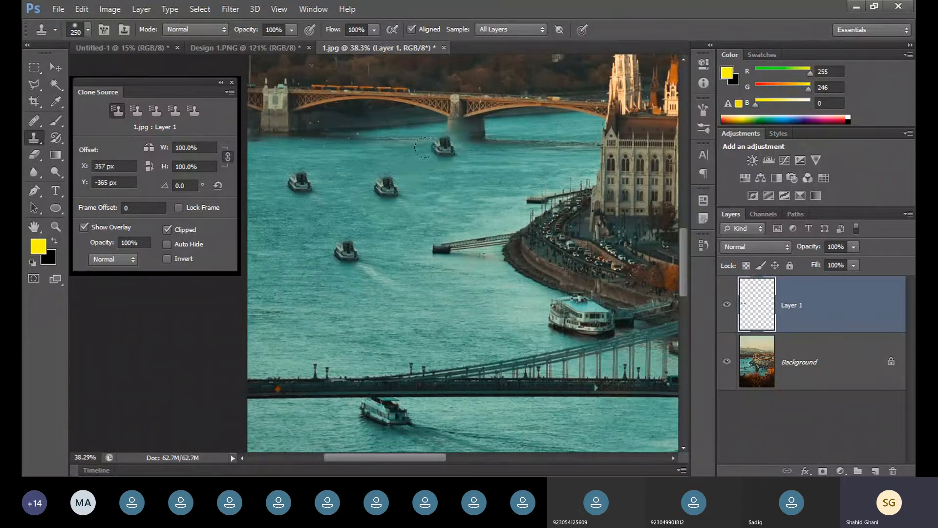
left_click(467, 188)
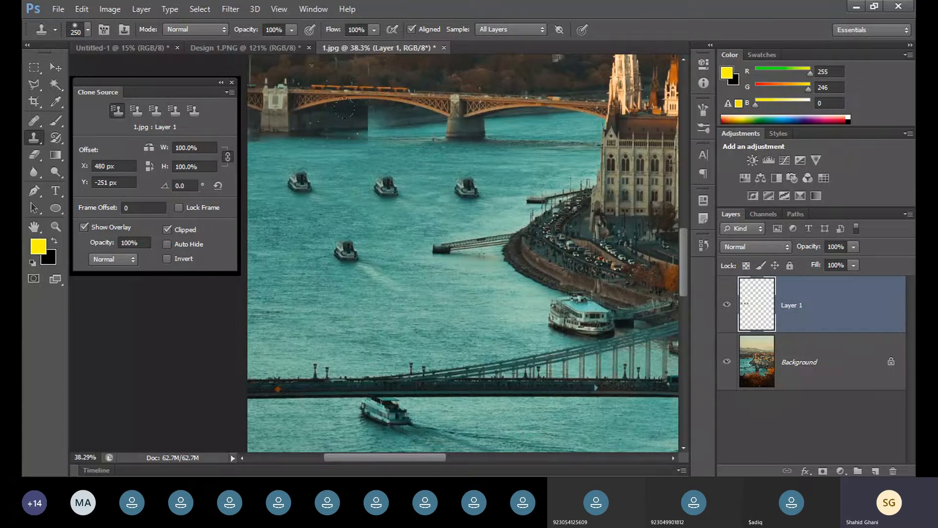
mouse_move(345, 107)
left_mouse_down()
mouse_move(496, 94)
mouse_move(498, 116)
left_mouse_up()
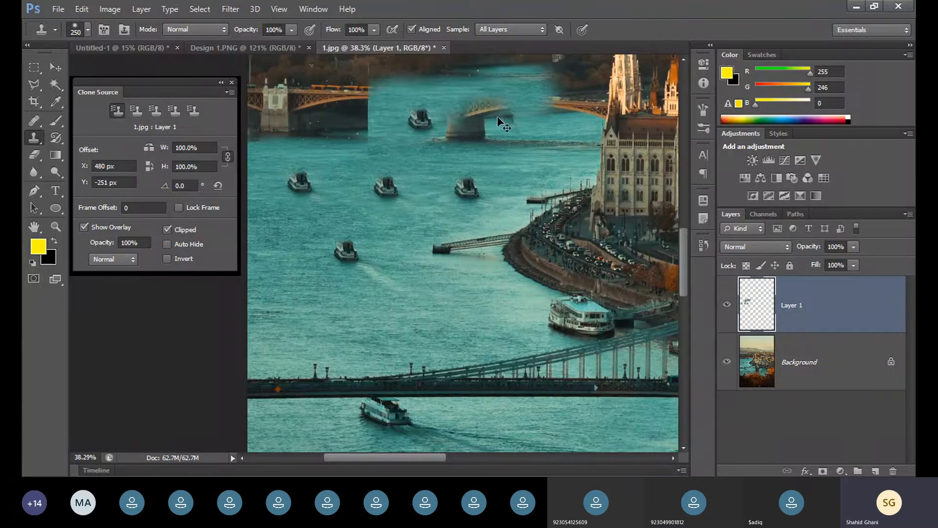
- Undo the bridge stroke and all the stamped boat copies on Layer 1
key("ctrl+alt+z")
key("ctrl+alt+z")
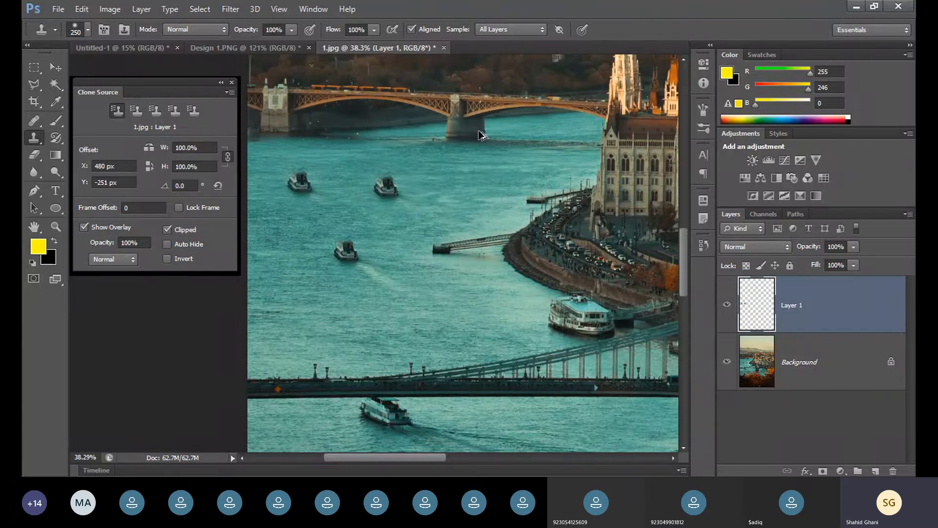
key("ctrl+alt+z")
key("ctrl+alt+z")
left_click(454, 124)
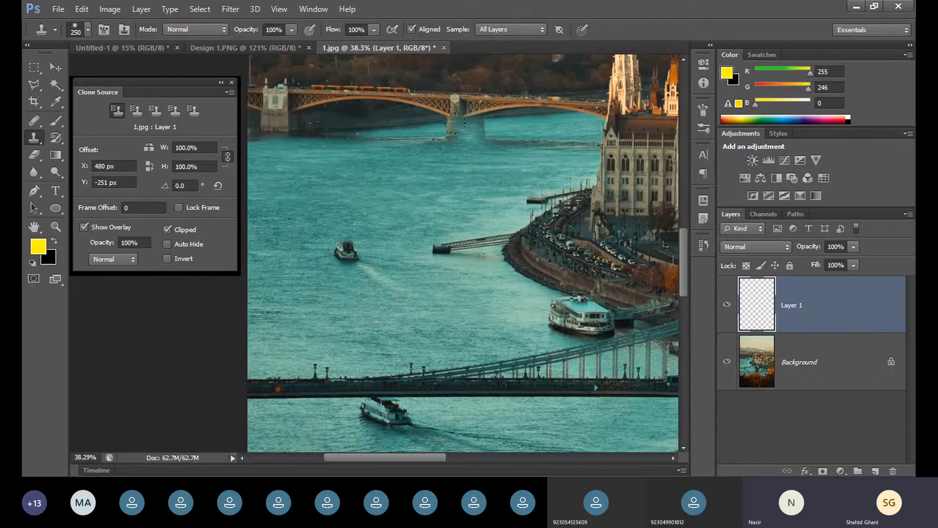
key("ctrl+z")
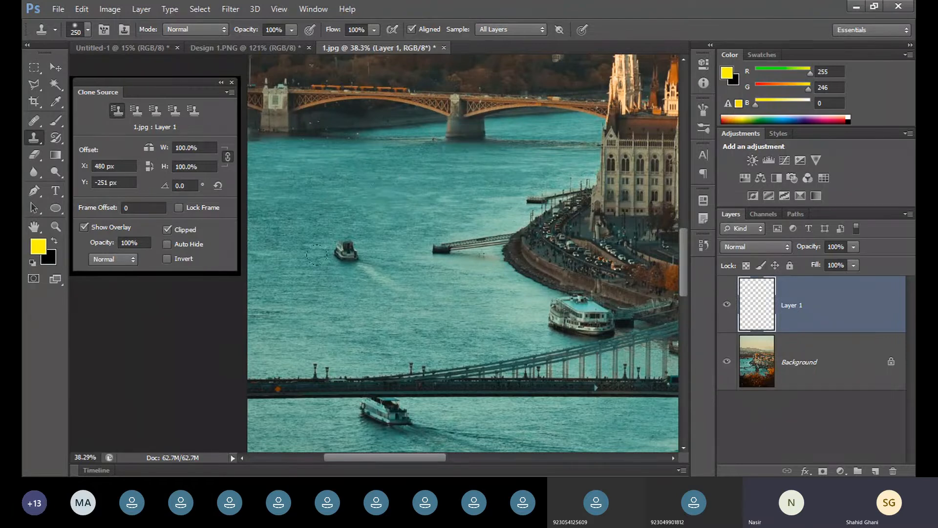
- Resample the mid-river boat, stamp one aligned copy upstream and try aligned strokes toward the arched bridge
left_click(349, 250, "alt")
left_click(424, 179)
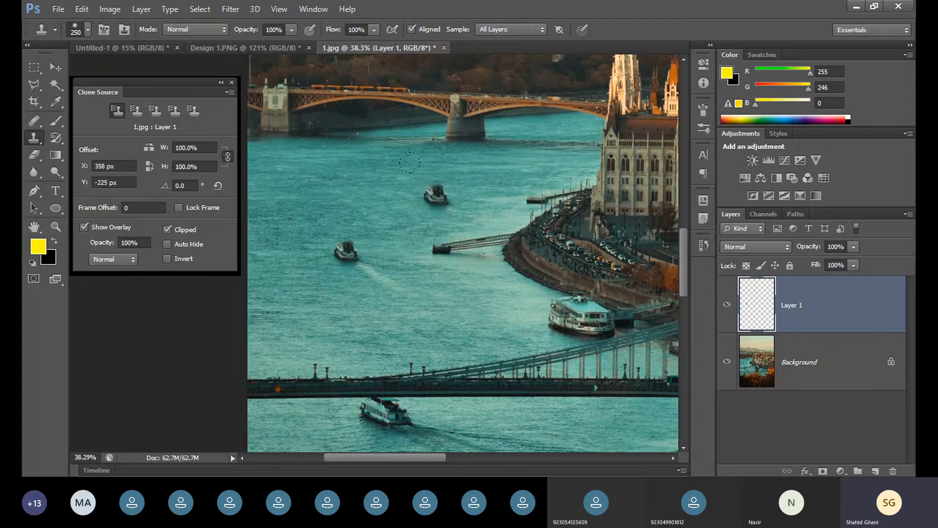
left_click_drag(405, 150, 375, 127)
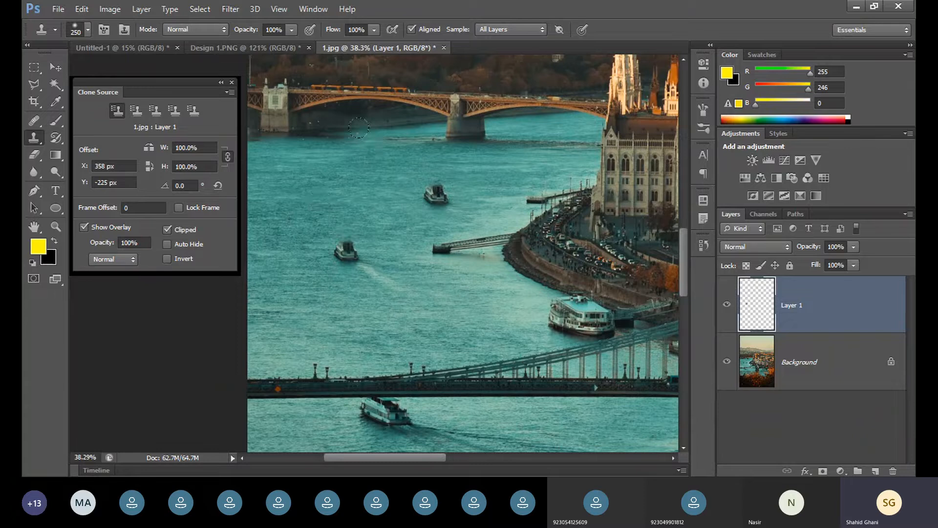
left_click_drag(342, 125, 286, 121)
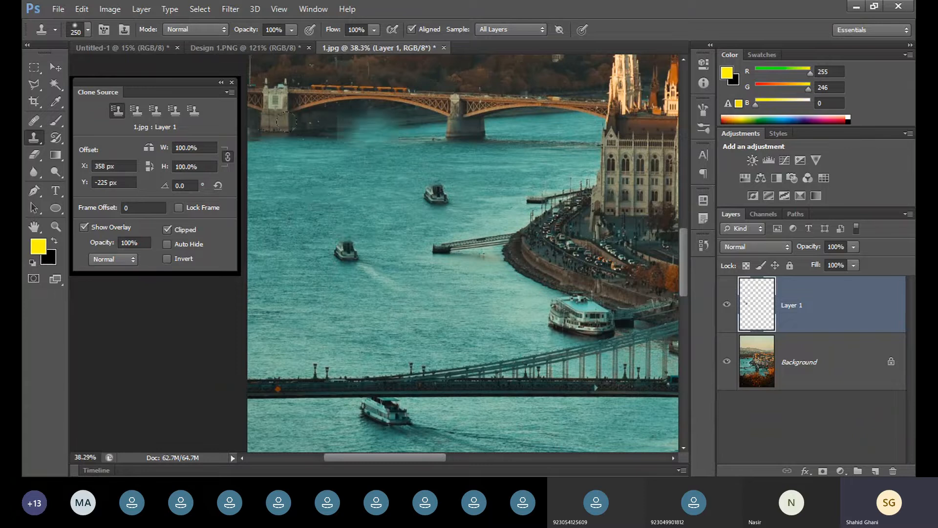
- Paint aligned clone strokes over the arched bridge's middle pier, covering it with water and a second boat copy
left_click_drag(442, 128, 495, 102)
key("ctrl+z")
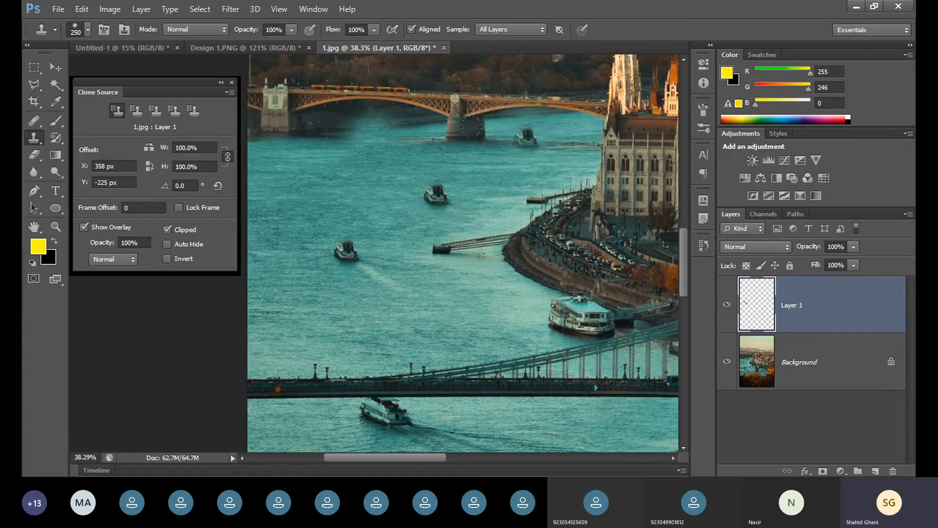
key("ctrl+z")
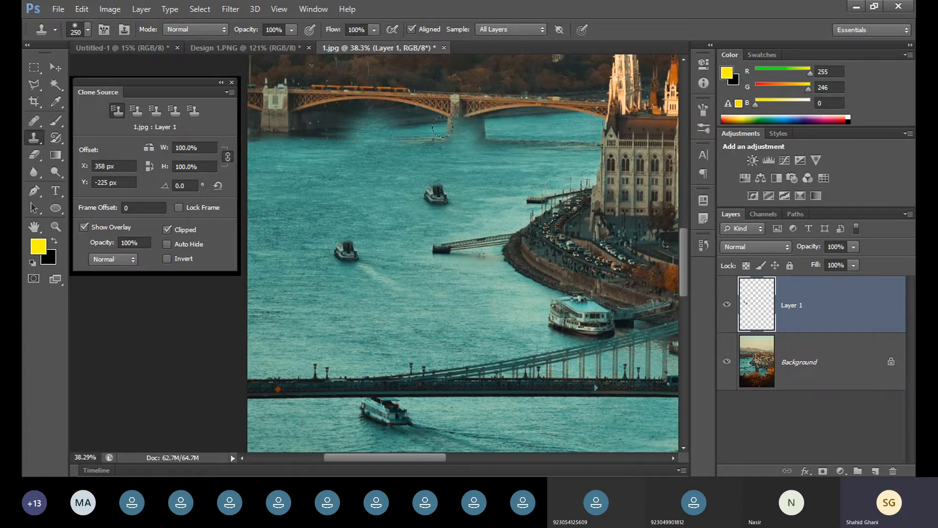
left_click_drag(422, 127, 426, 133)
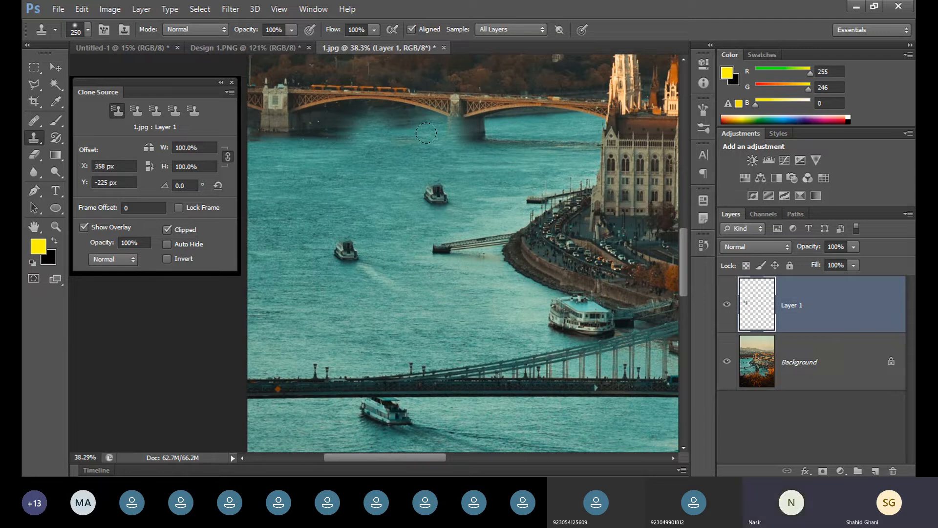
left_click_drag(427, 133, 463, 122)
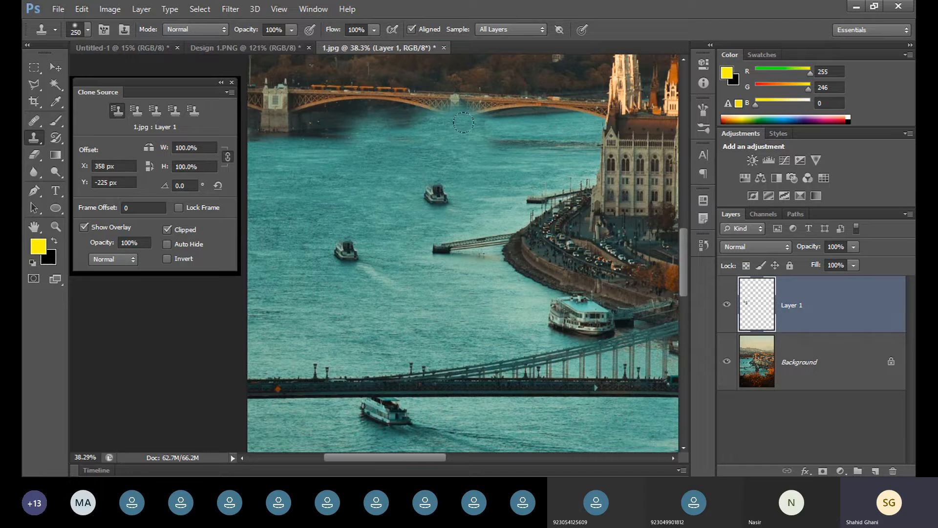
mouse_move(463, 122)
left_mouse_down()
mouse_move(419, 131)
mouse_move(346, 116)
left_mouse_up()
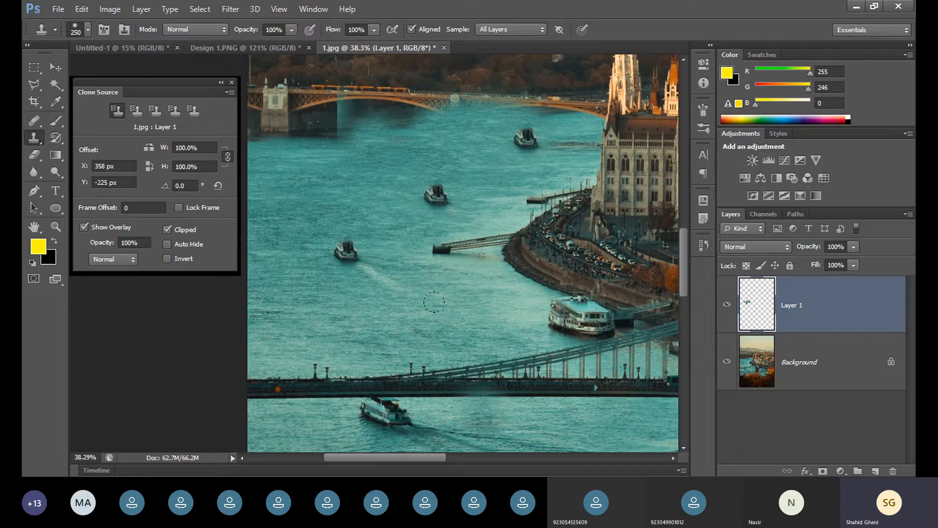
mouse_move(447, 323)
left_mouse_down()
mouse_move(419, 299)
mouse_move(357, 320)
mouse_move(434, 306)
mouse_move(455, 320)
mouse_move(518, 313)
mouse_move(503, 275)
mouse_move(470, 303)
mouse_move(410, 325)
mouse_move(369, 284)
left_mouse_up()
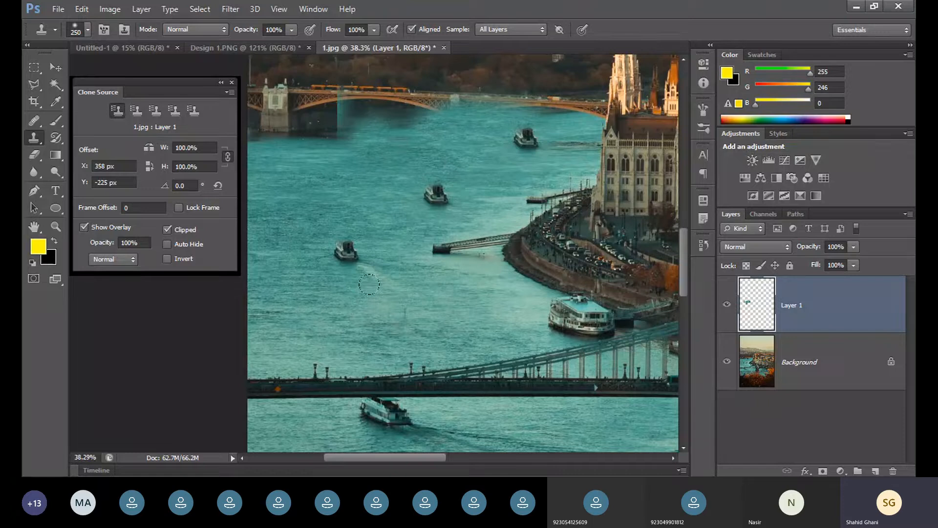
- Clear all cloned strokes from Layer 1 and turn off aligned sampling
key("ctrl+a")
key("Delete")
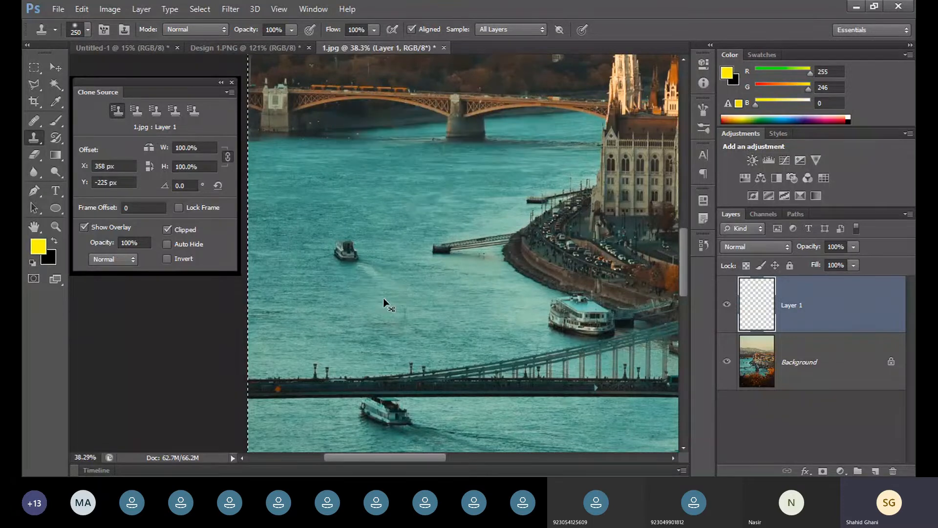
left_click(412, 29)
- Undo a trial stamp and resample the center of the original mid-river boat as the clone source
left_click(326, 209)
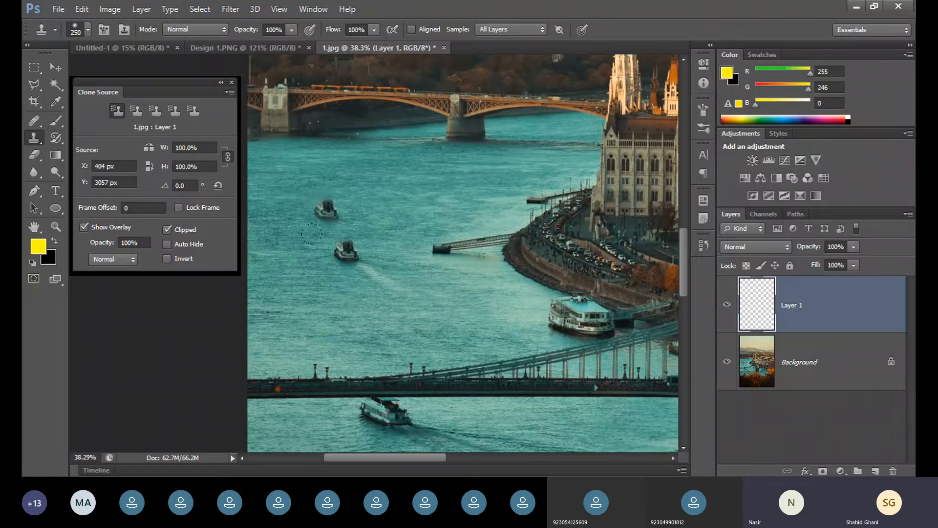
key("ctrl+z")
left_click(345, 253, "alt")
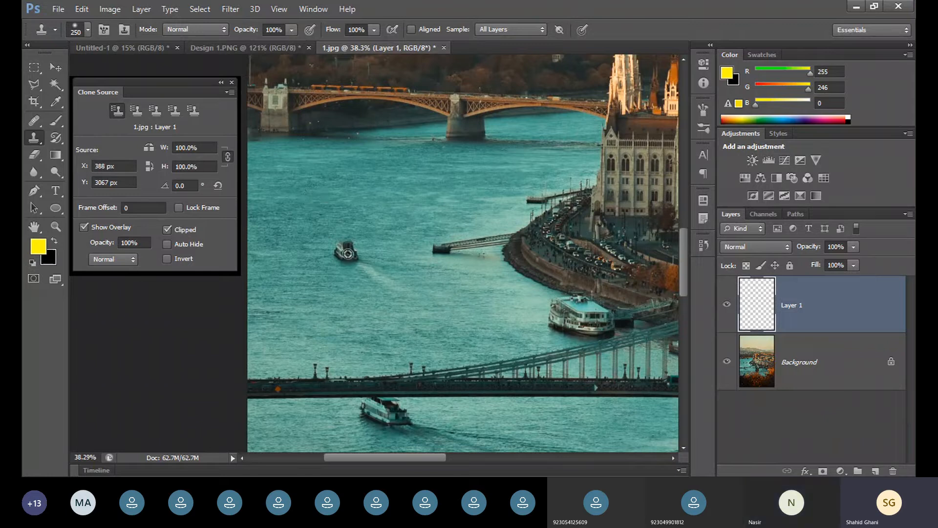
left_click(346, 252, "alt")
left_click(348, 249, "alt")
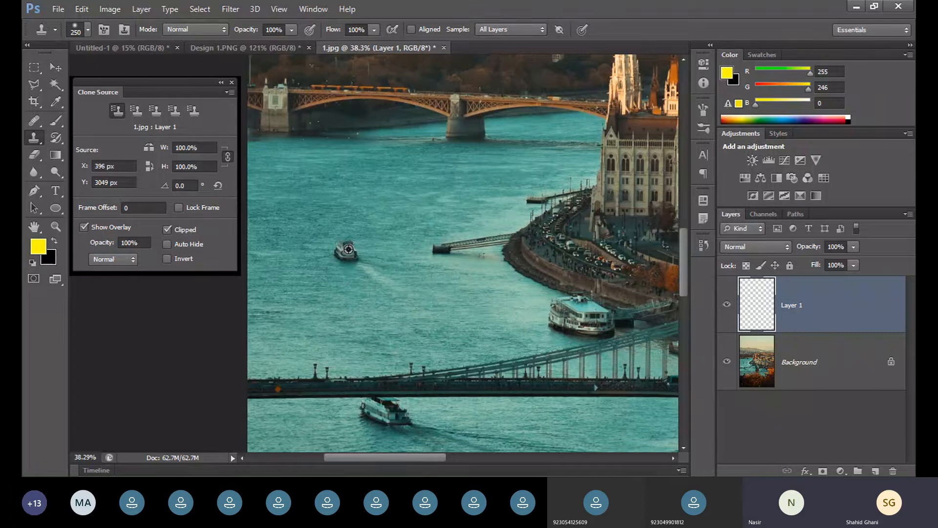
left_click(349, 250, "alt")
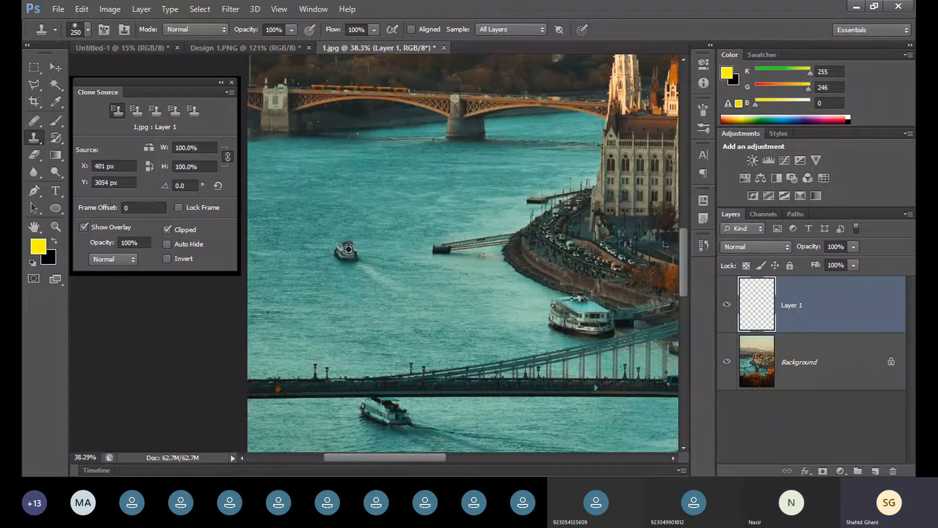
- Stamp several unaligned full-size copies of the boat across the river between the arched and suspension bridges
left_click(483, 171)
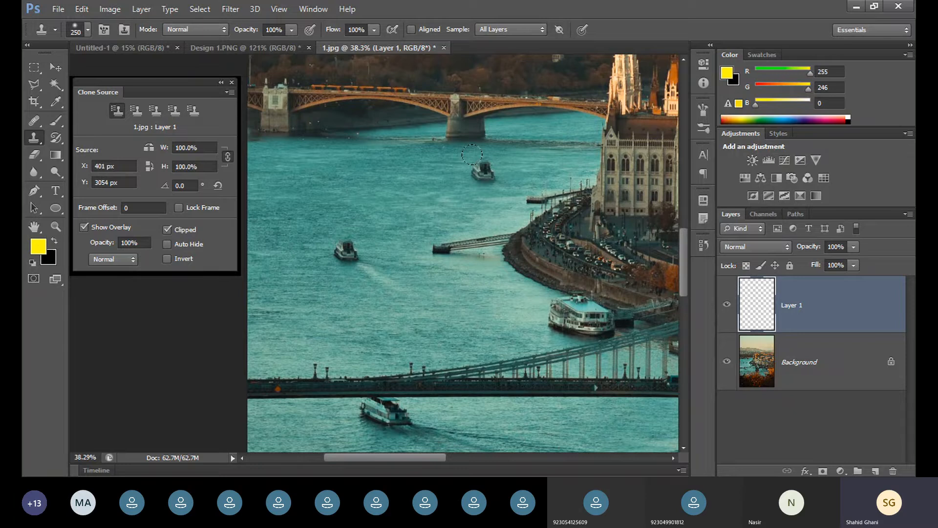
left_click(357, 167)
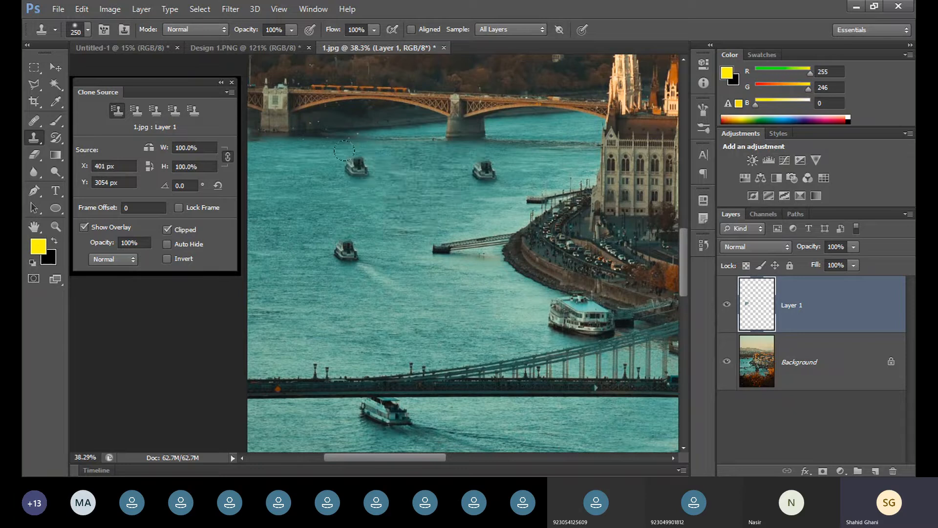
left_click(427, 269)
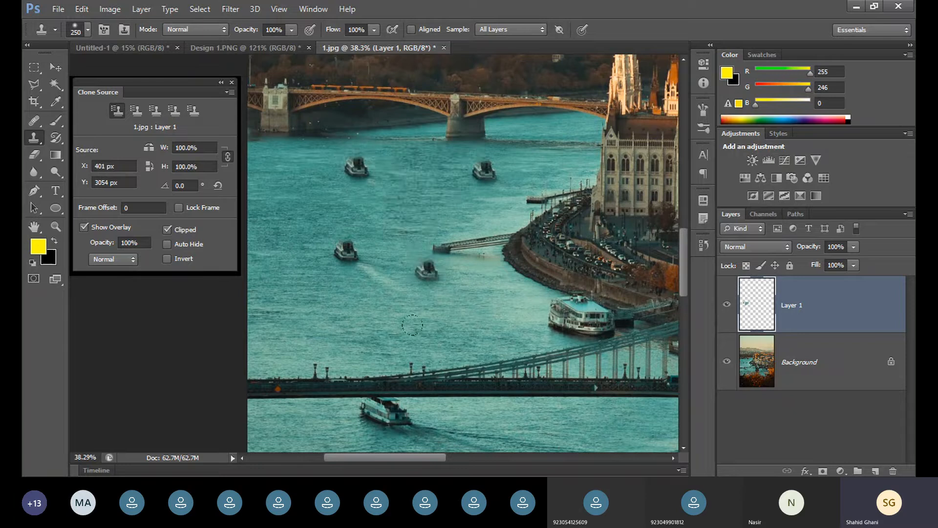
left_click(419, 325)
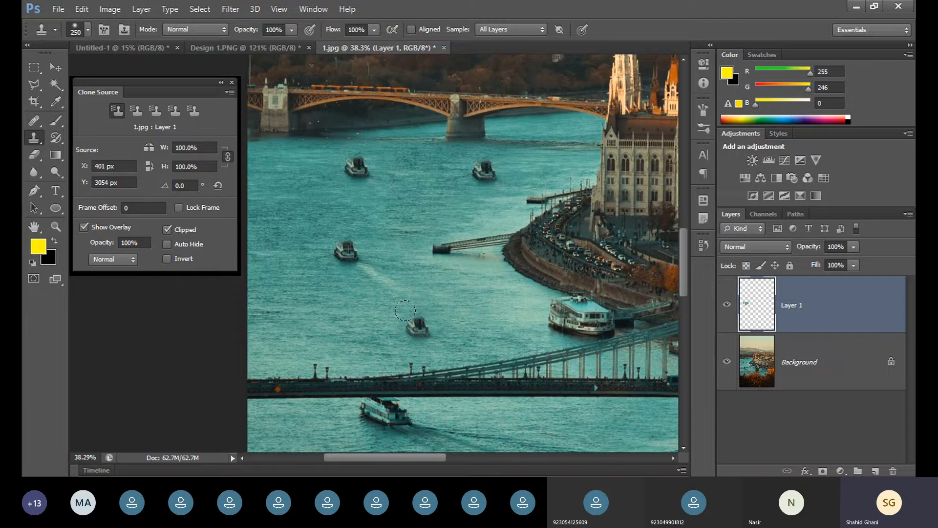
left_click(285, 307)
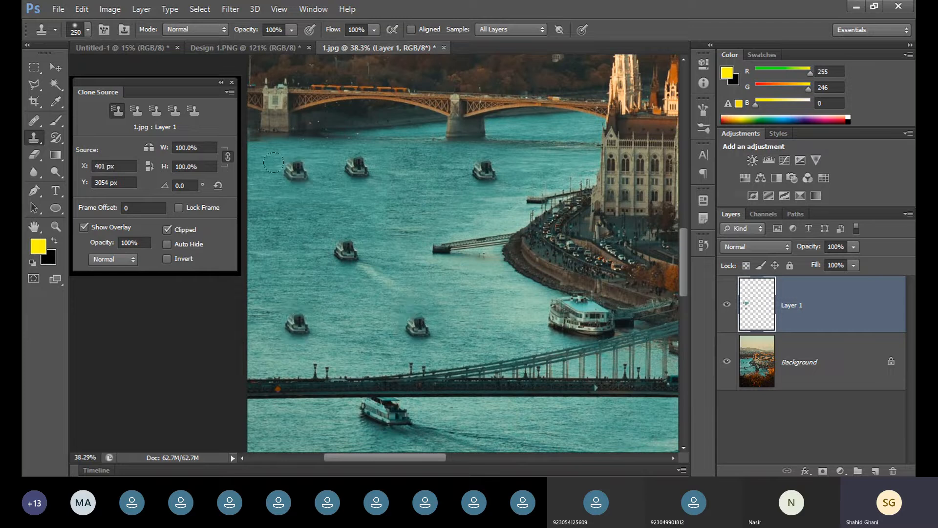
left_click(406, 203)
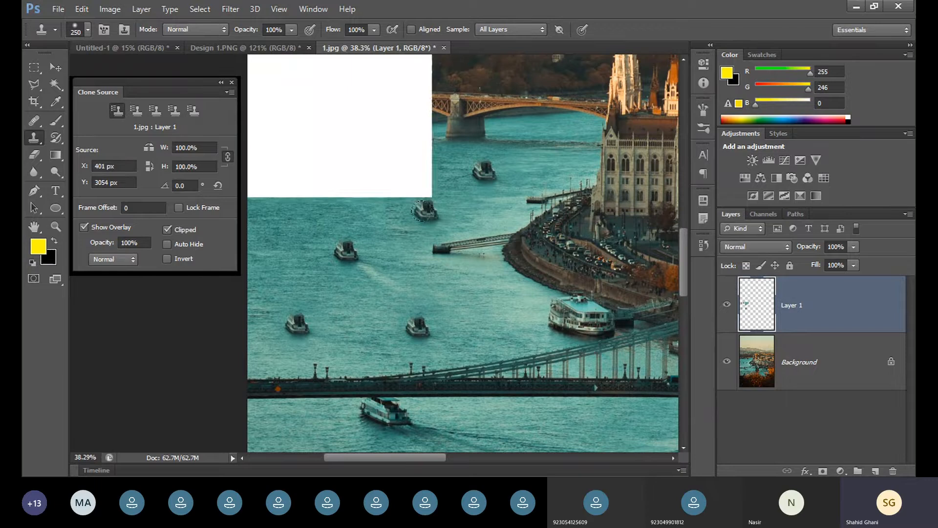
left_click(469, 304)
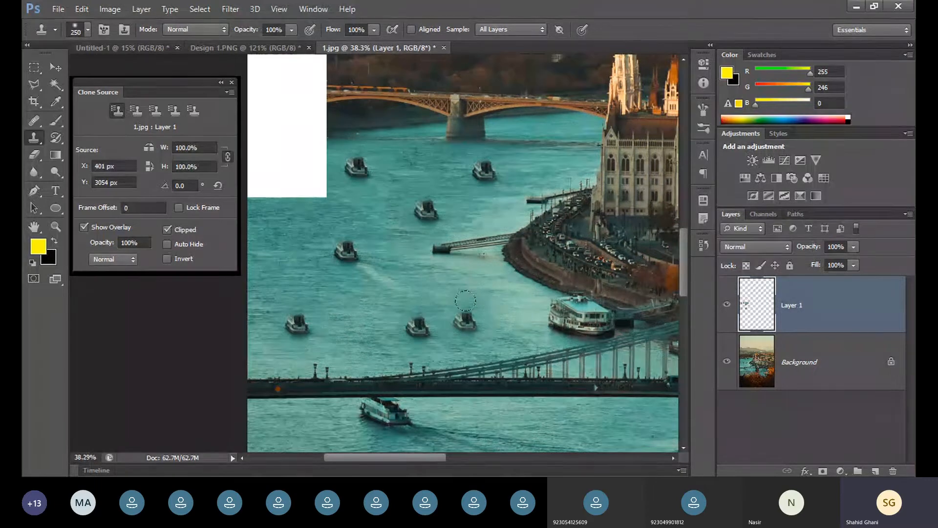
- Stamp more unaligned full-size copies of the boat across the open water between the two bridges
left_click(345, 315)
left_click(273, 252)
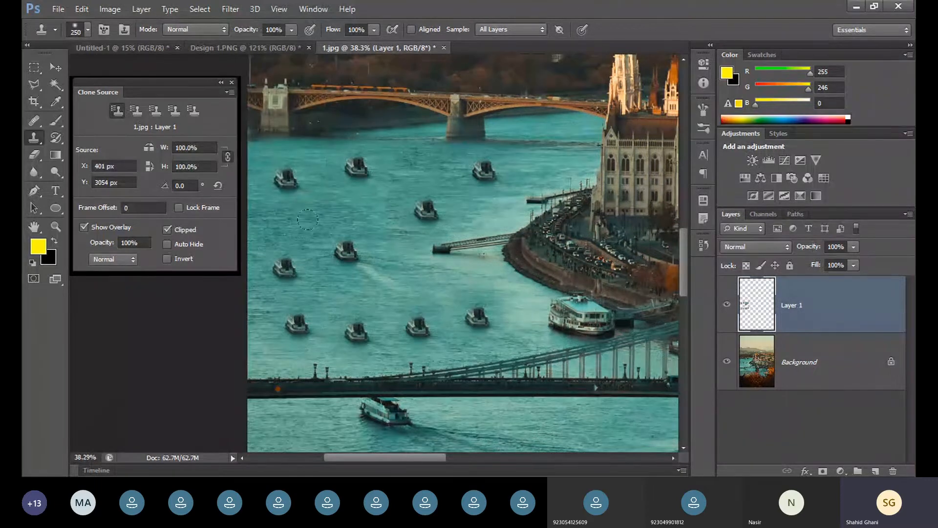
left_click(356, 186)
left_click(394, 292)
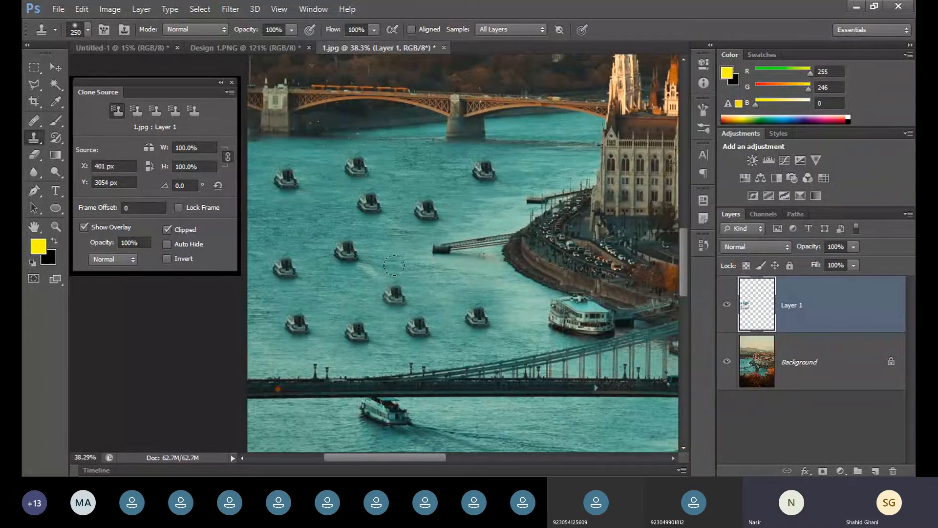
left_click(394, 266)
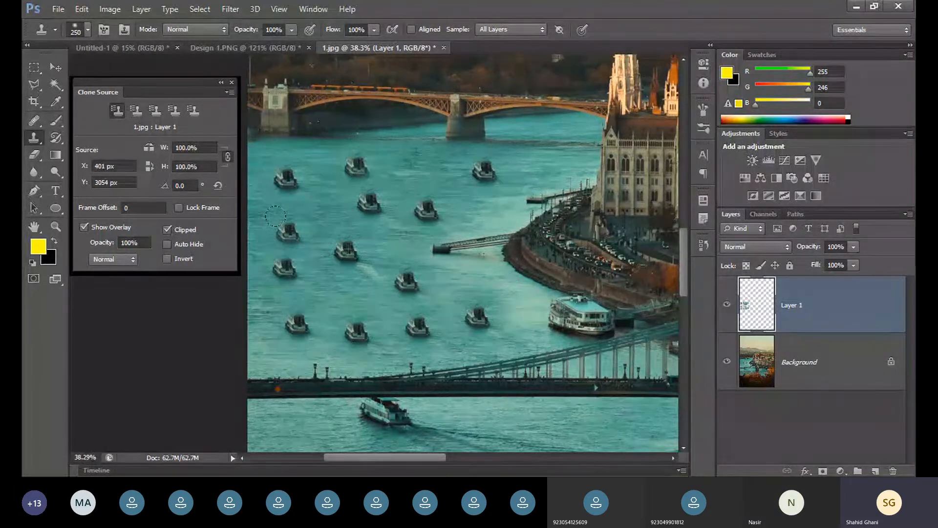
left_click(276, 217)
left_click(277, 216)
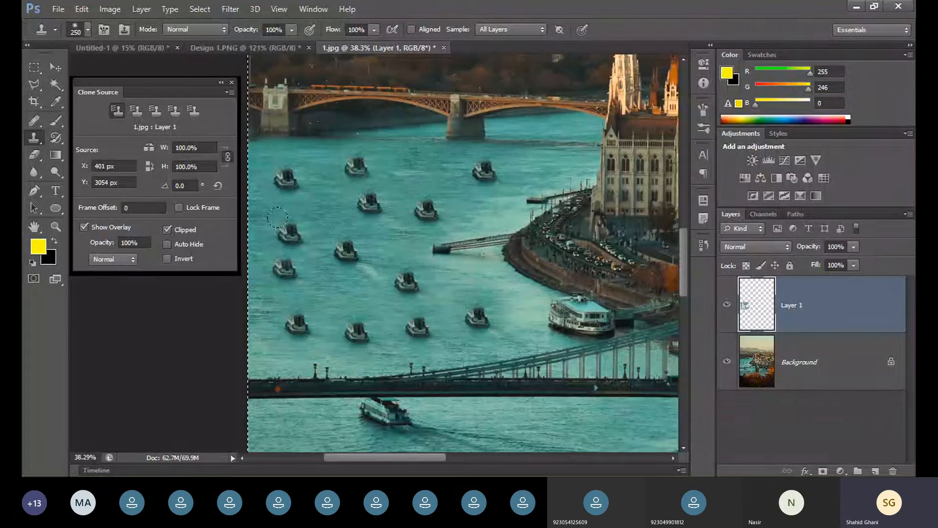
- Clear all cloned boats from Layer 1 and remove the selection
key("Delete")
left_click(293, 231, "ctrl")
left_click(448, 192)
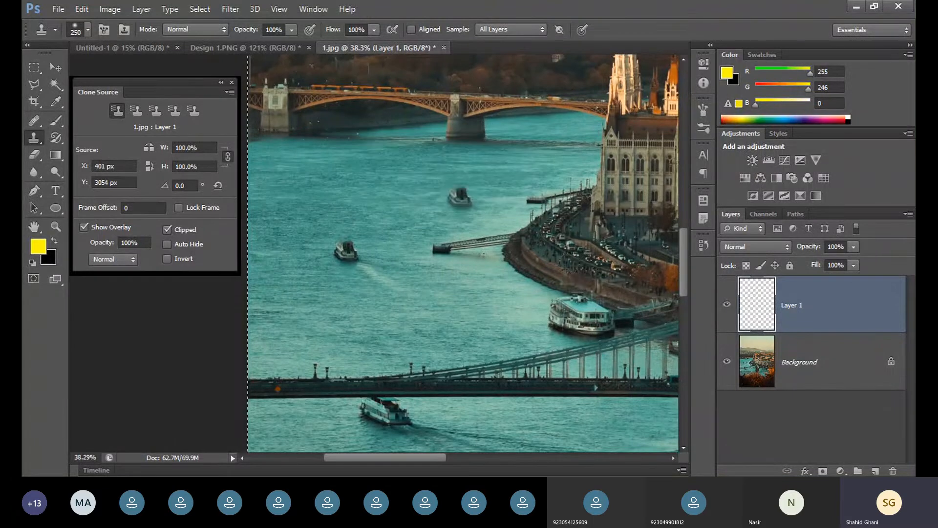
key("ctrl+d")
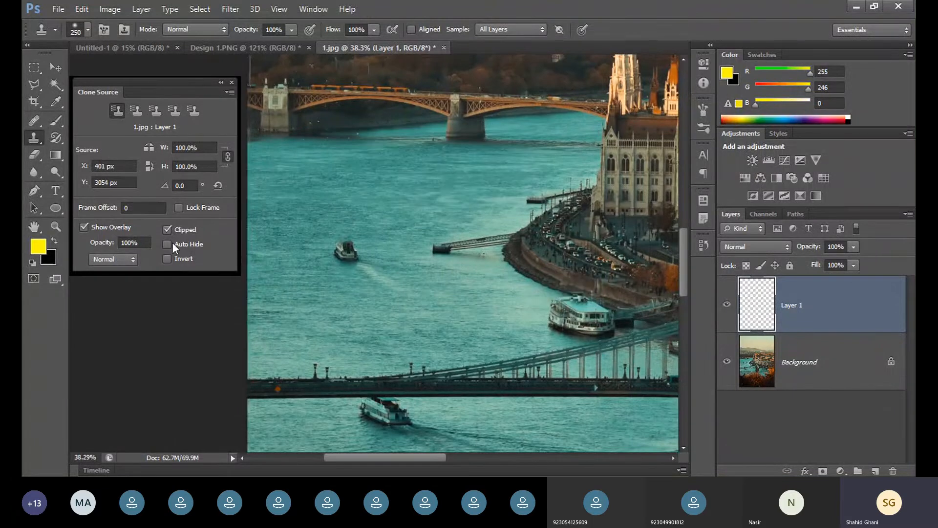
- Resample the original mid-river boat with aligned sampling turned on and scale the clone source to 43%
left_click(348, 253, "alt")
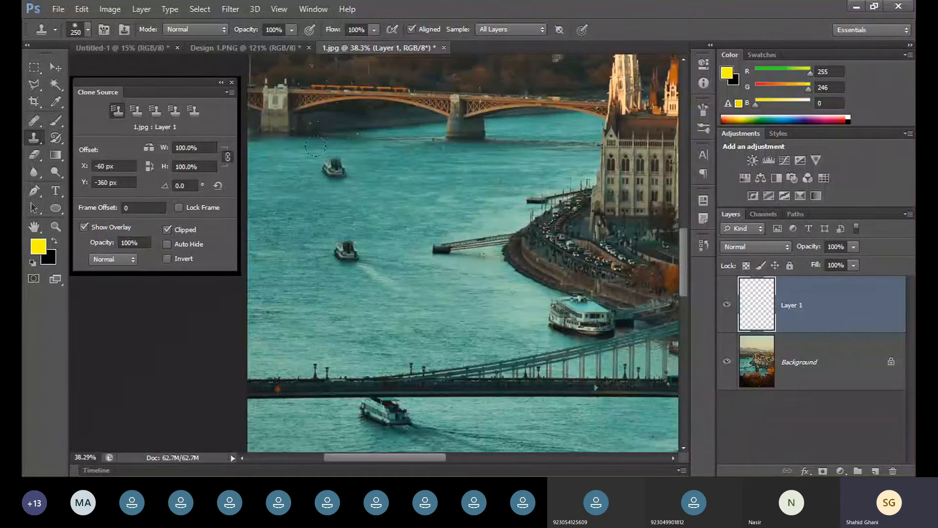
left_click(124, 29)
left_click(127, 27)
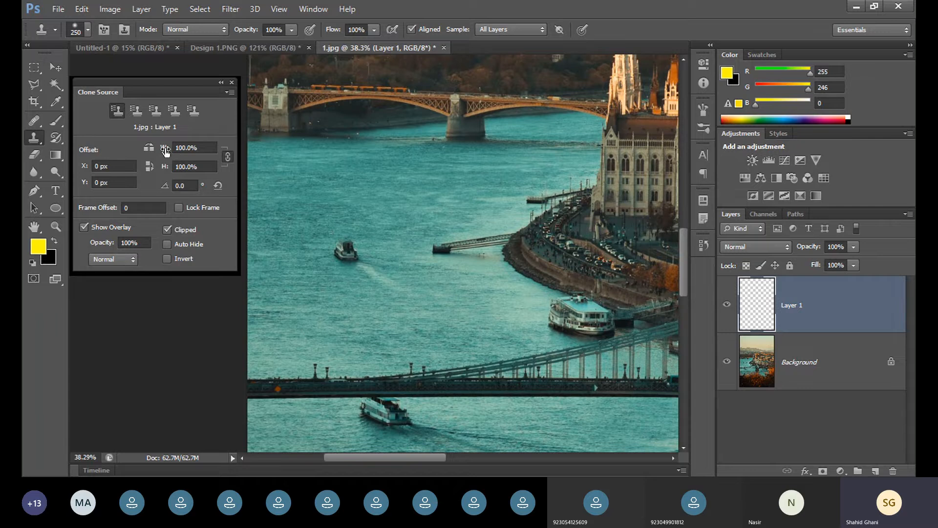
left_click_drag(165, 152, 163, 152)
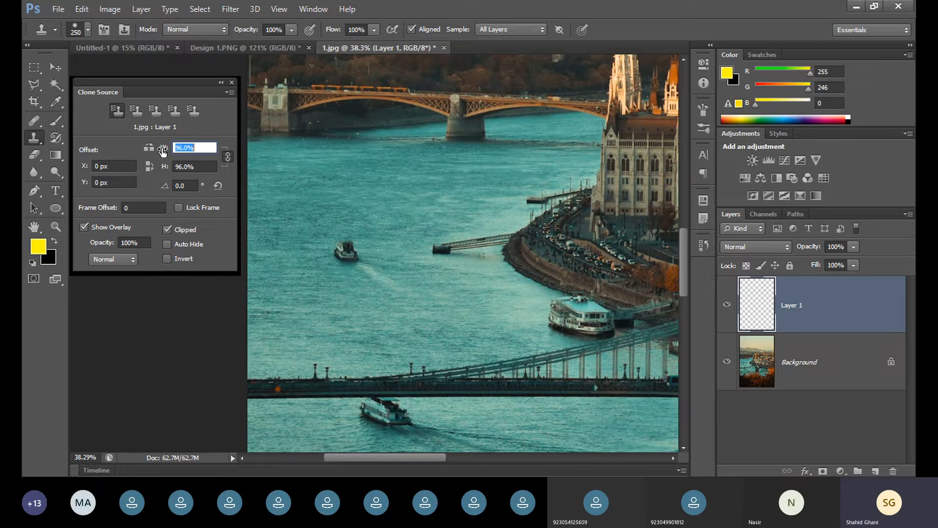
left_click_drag(163, 151, 128, 146)
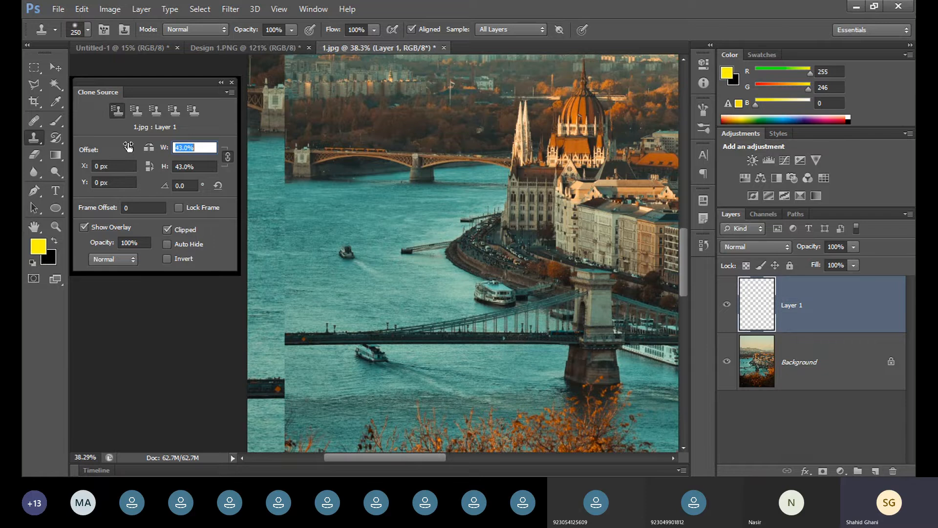
key("Return")
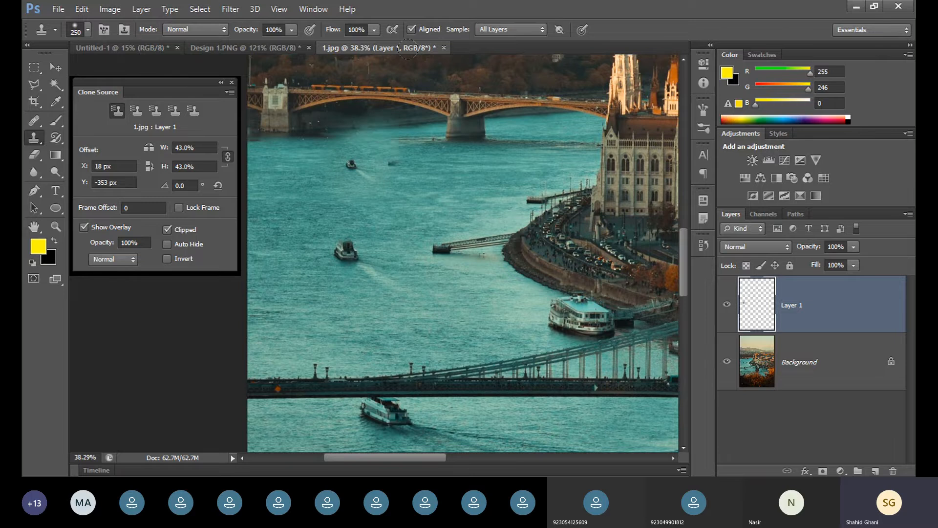
- Turn off aligned sampling and stamp several reduced boat copies across the river just below the arched bridge
left_click(411, 30)
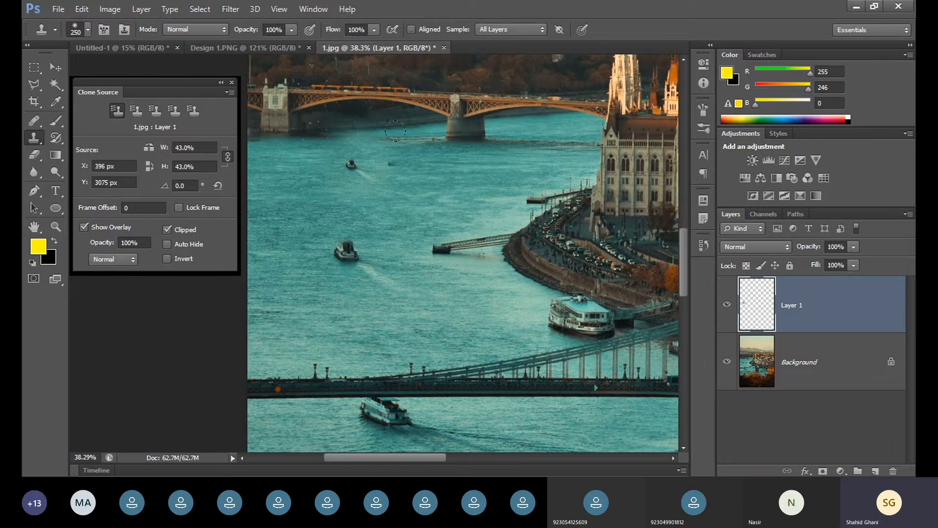
left_click(421, 165)
left_click(388, 149)
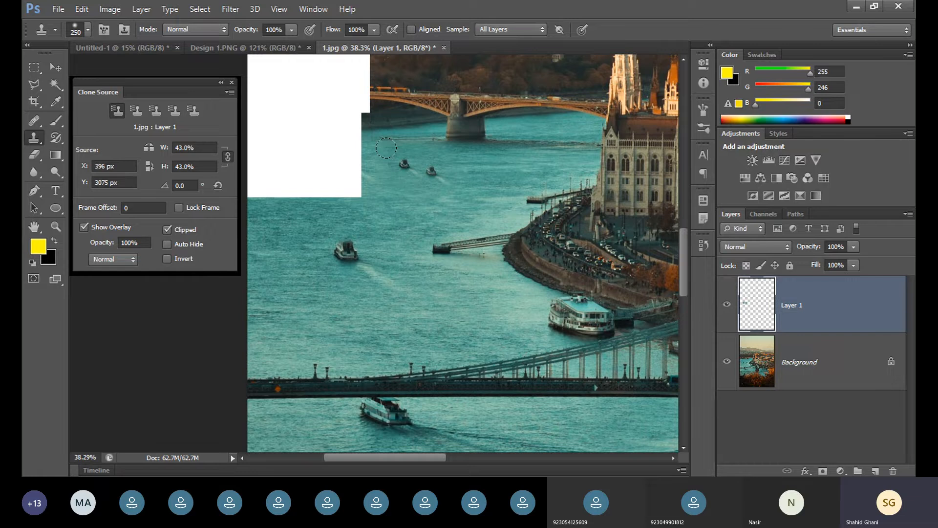
left_click(337, 143)
left_click(287, 143)
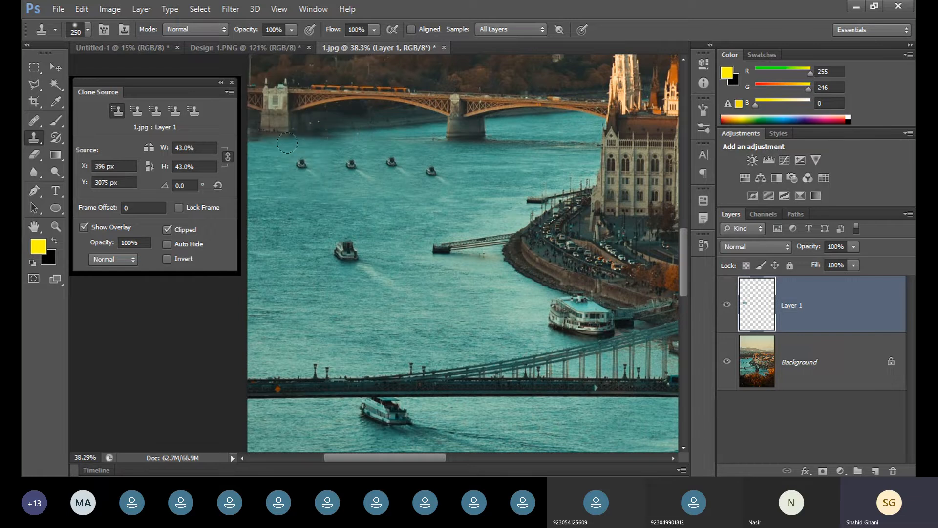
left_click(272, 177)
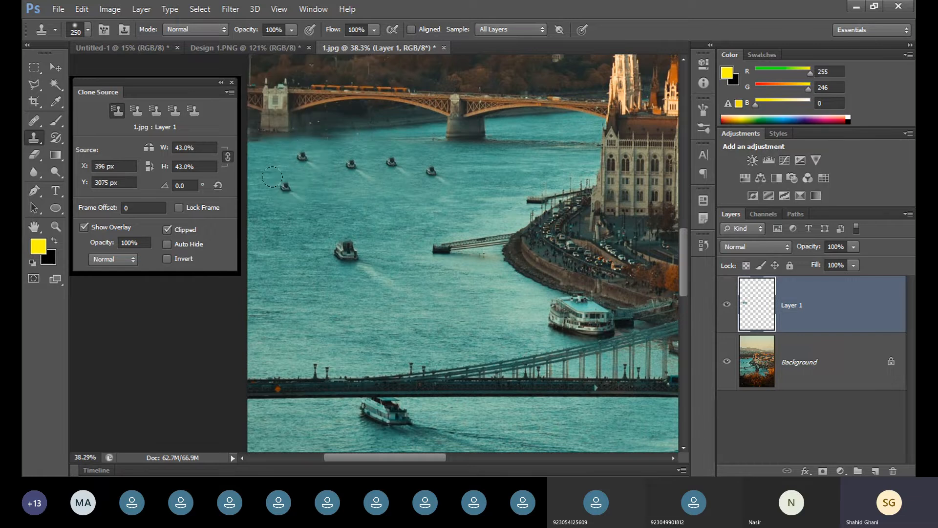
- Try stamping reduced boats in the water above the suspension bridge, and undo the trial stamps
left_click(342, 327)
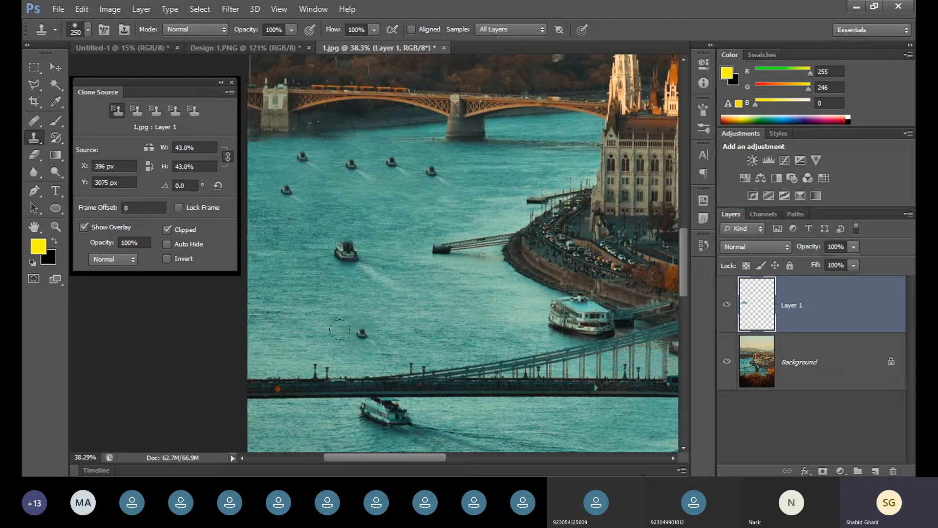
key("ctrl+z")
left_click(344, 310)
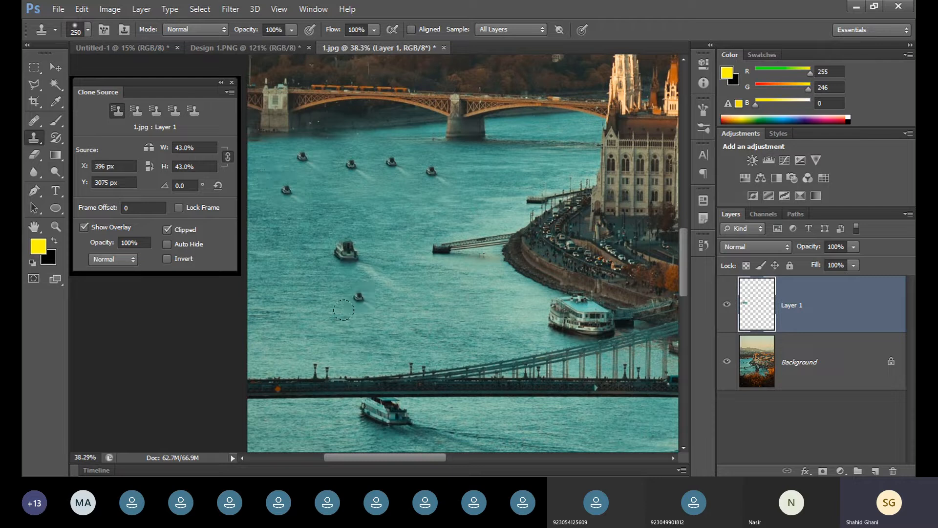
key("ctrl+z")
- Scale the clone source to 131% and stamp two enlarged boats just above the suspension bridge
left_click_drag(161, 152, 191, 158)
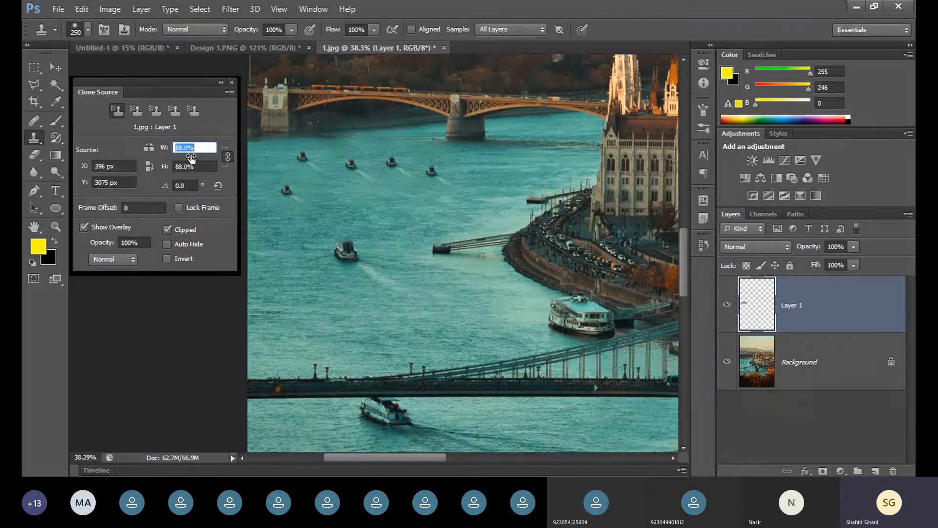
left_click_drag(191, 157, 219, 158)
left_click(366, 330)
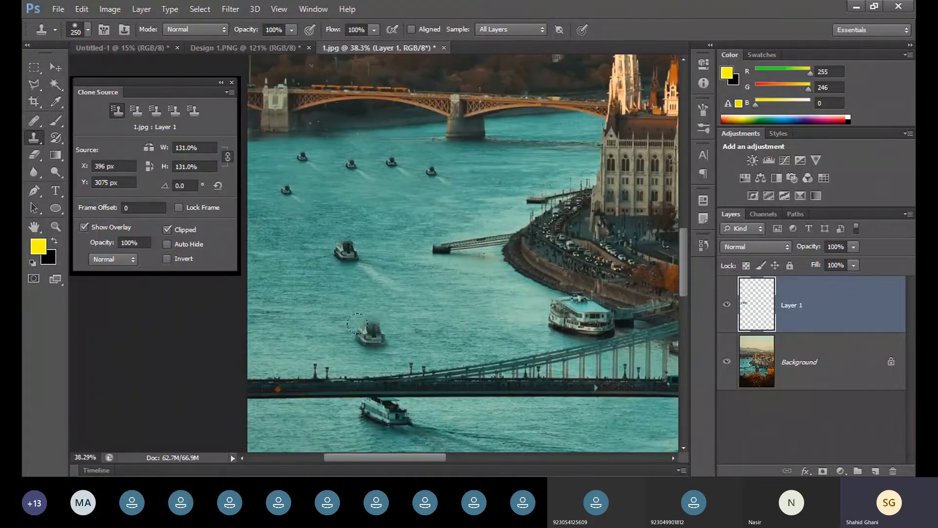
left_click(470, 324)
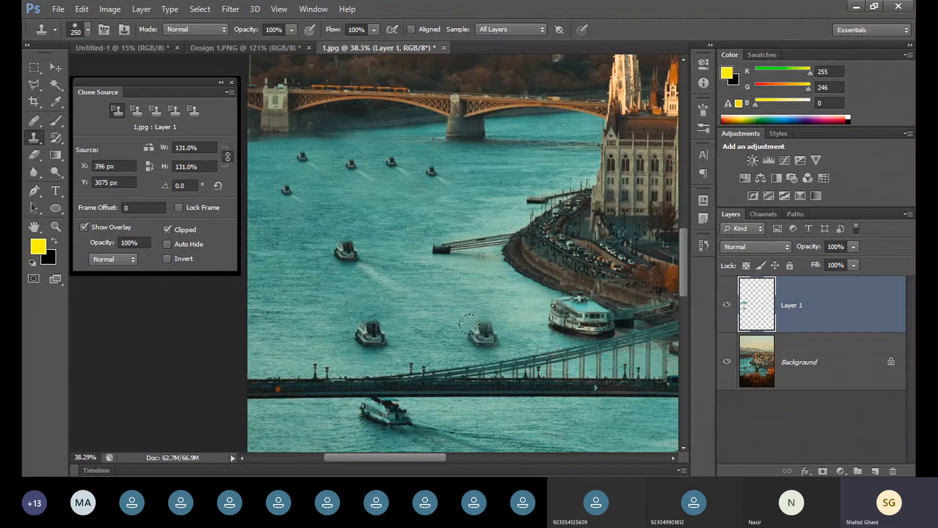
- Reset the clone source scale to 100% and flip the clone source horizontally
left_click(56, 65)
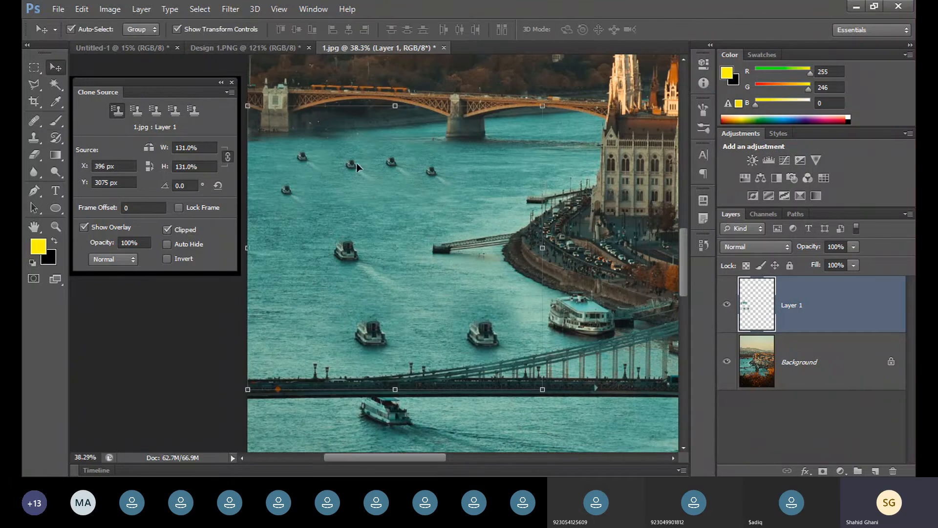
left_click(555, 425)
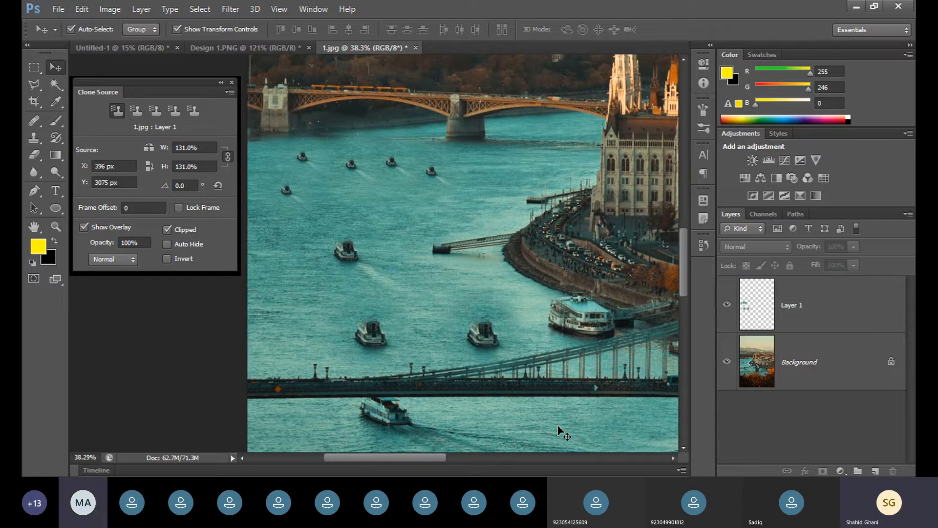
left_click(199, 148)
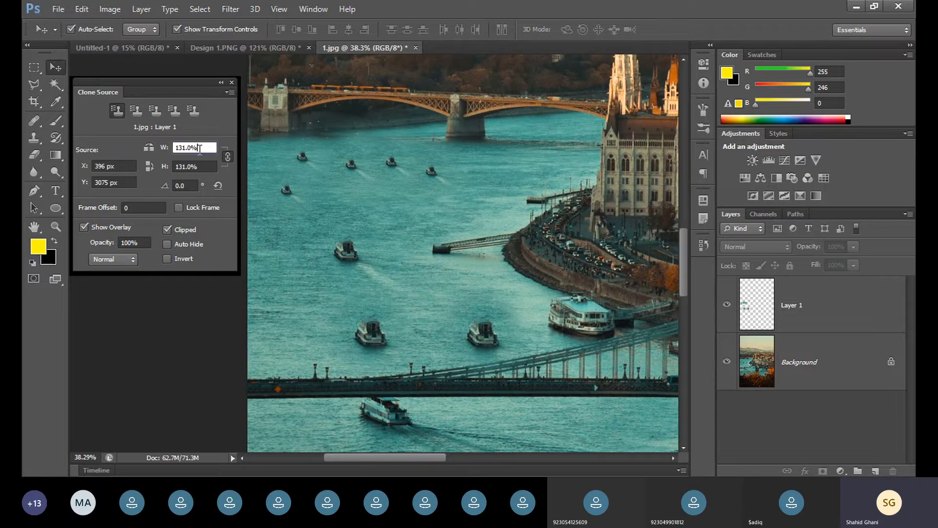
left_click_drag(199, 148, 175, 147)
type("100")
key("Return")
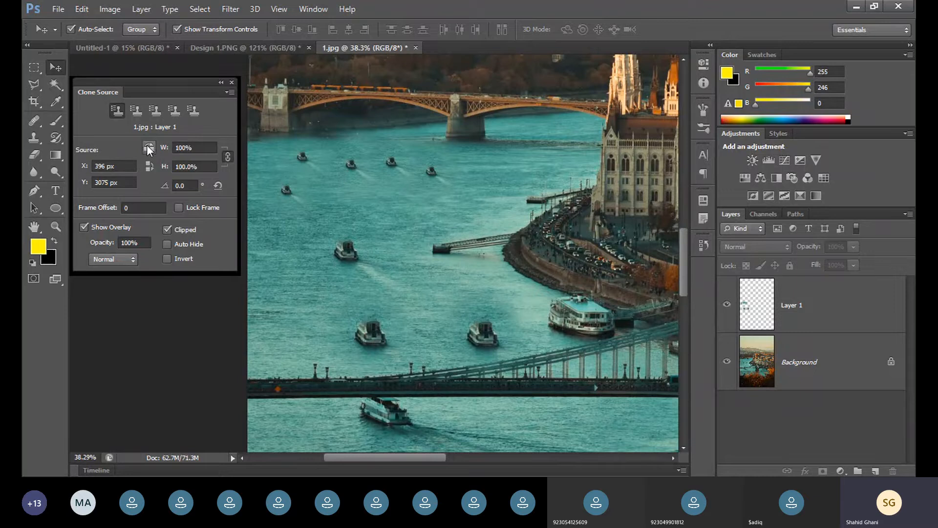
left_click(148, 147)
- Resample the original boat with Layer 1 active and clone a horizontally mirrored copy just upstream of it, toward the pier
left_click(37, 138)
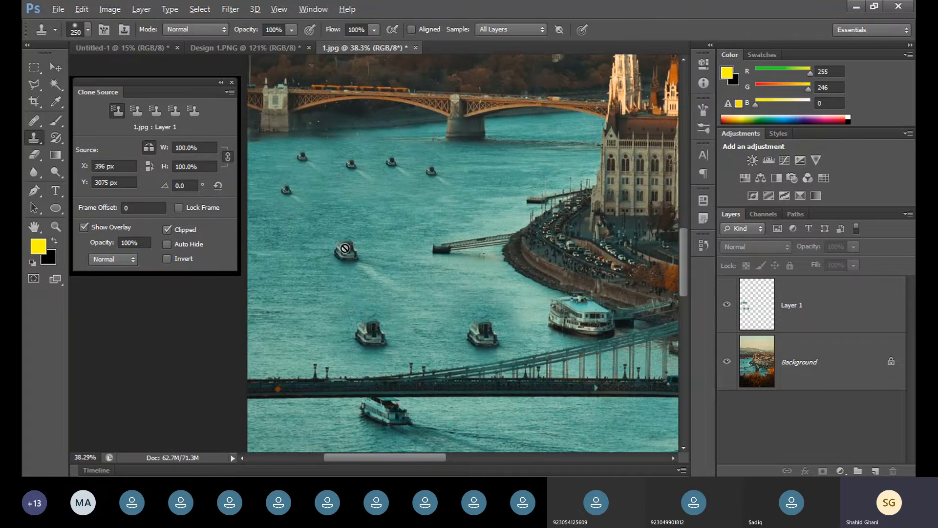
key("alt")
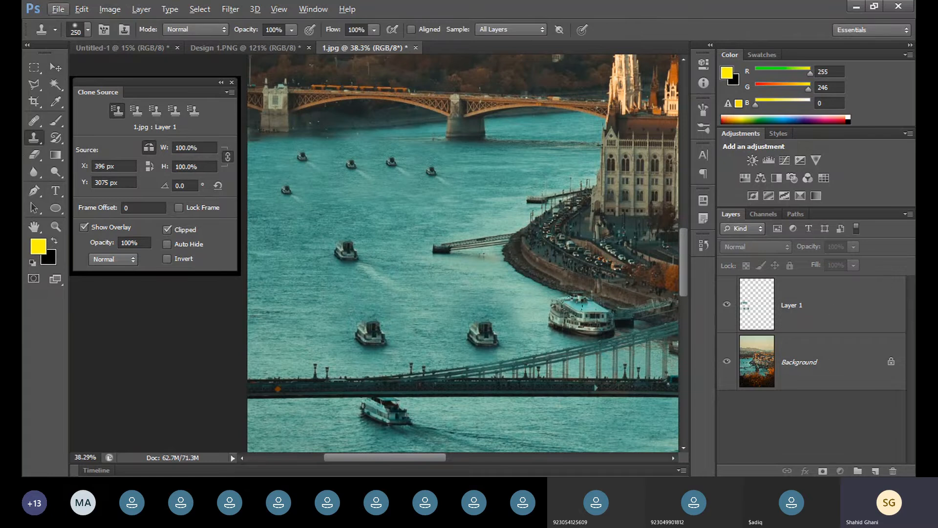
left_click(833, 311)
left_click(341, 255, "alt")
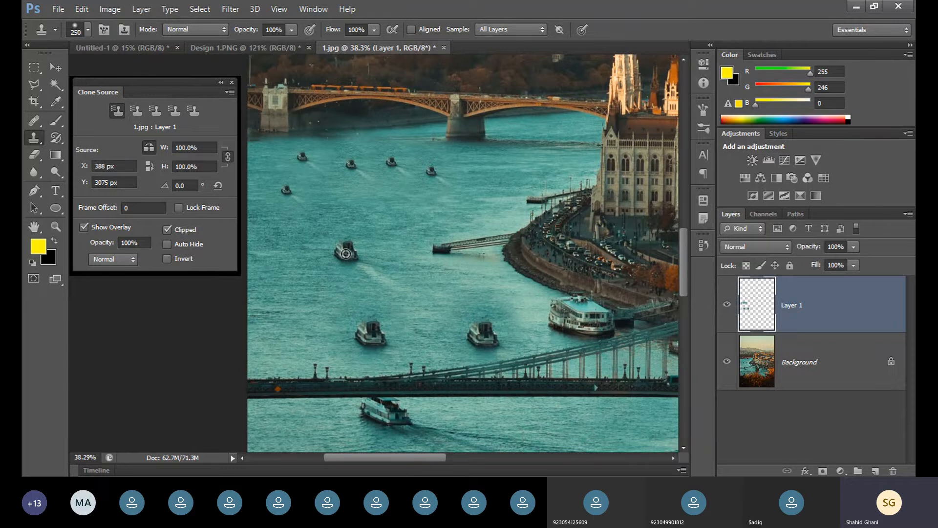
left_click(384, 236)
left_click(393, 245)
left_click(399, 234)
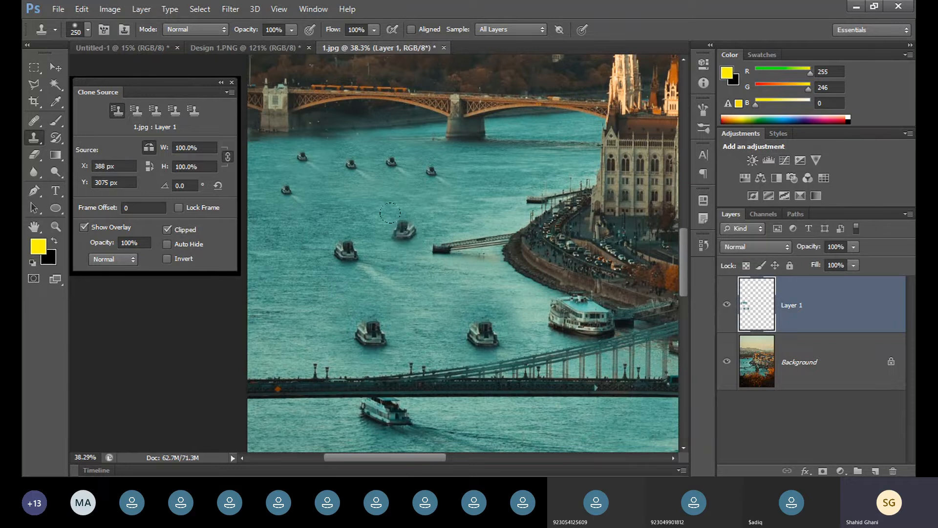
left_click(387, 214)
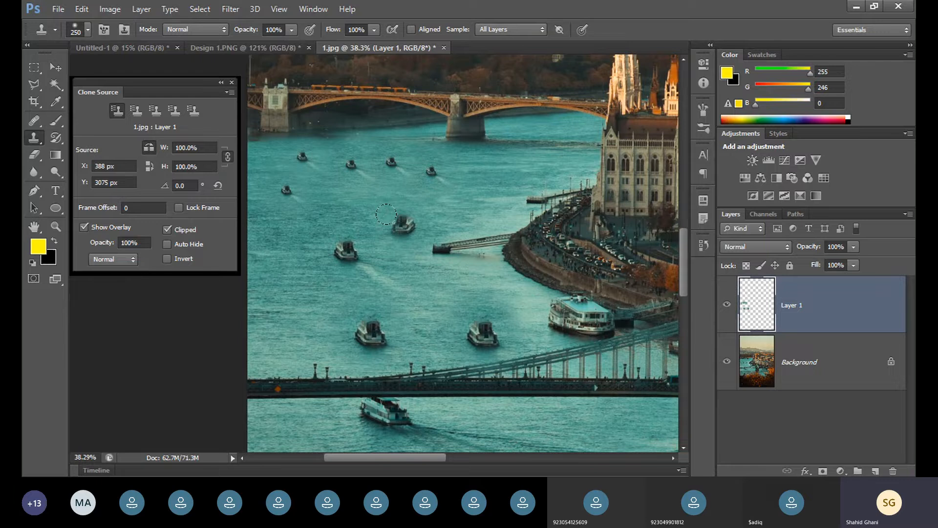
left_click_drag(386, 214, 386, 239)
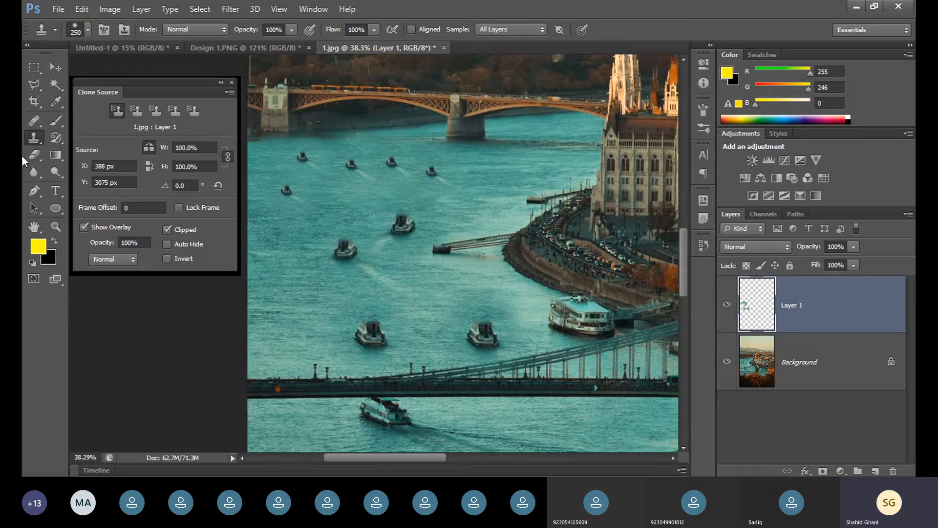
- Stamp another full-size boat between the original and the suspension bridge, and try the clone source's vertical flip
left_click(62, 67)
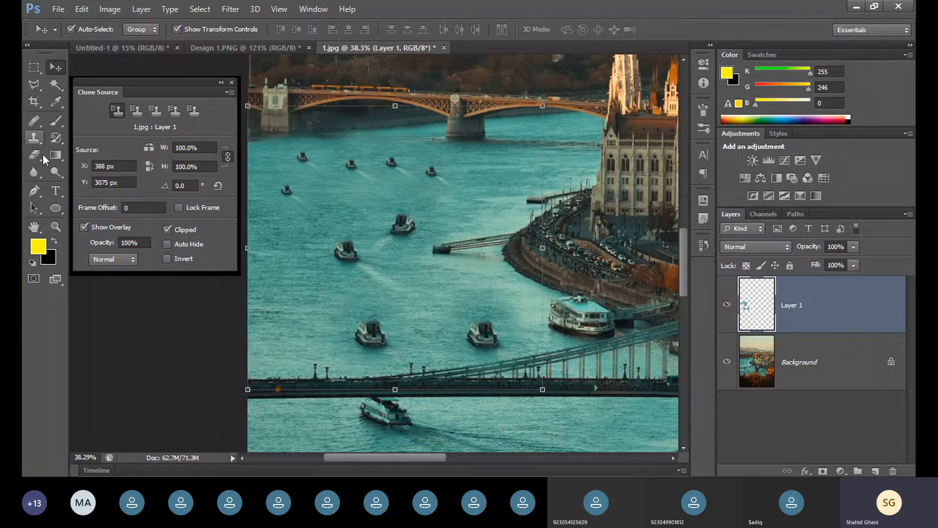
left_click(34, 138)
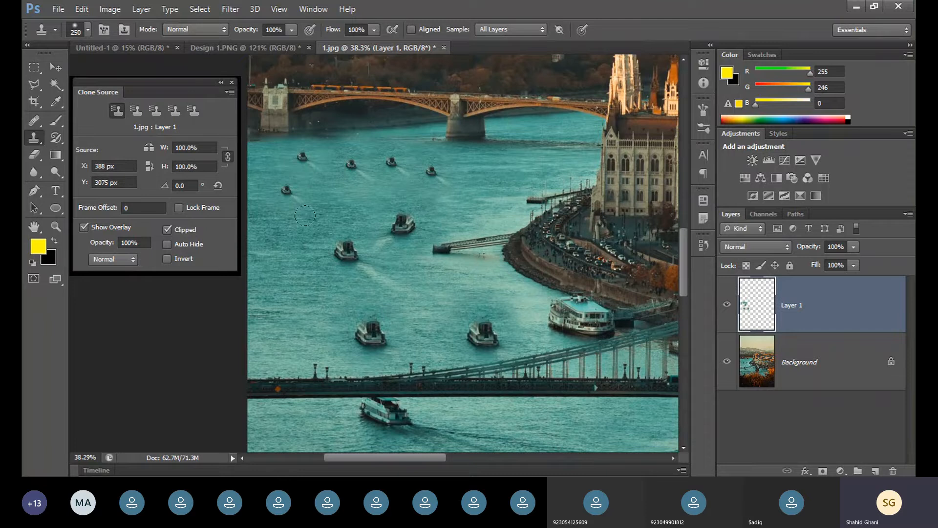
left_click(389, 277)
left_click(147, 171)
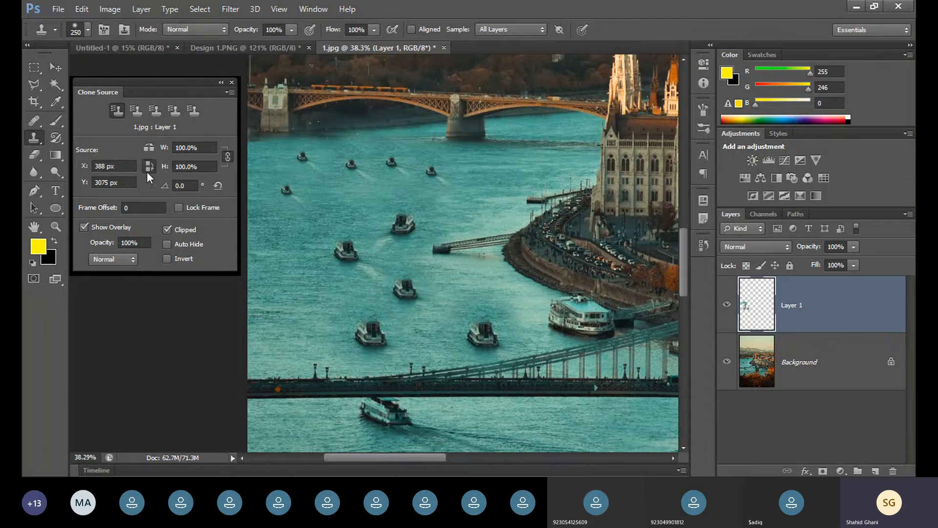
left_click(276, 264)
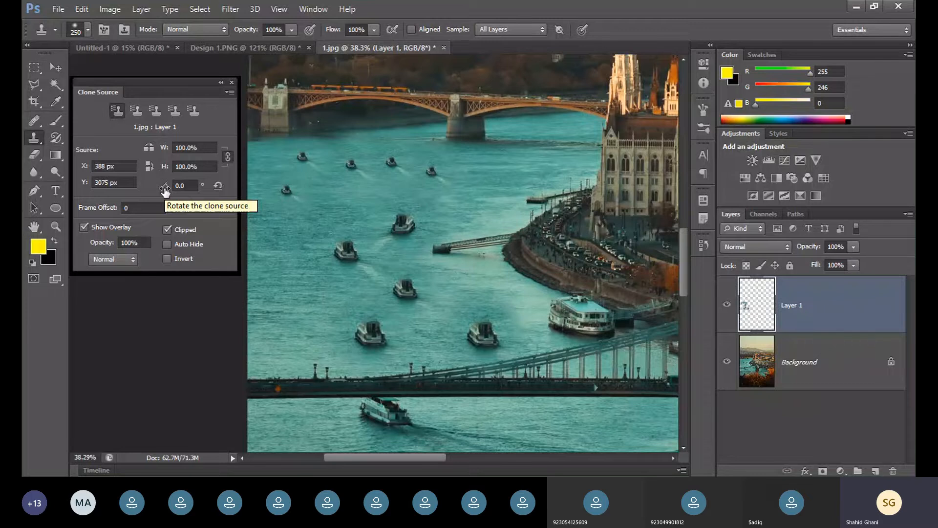
- Rotate the clone source to -4.2° and then 15.4°, stamping one boat near the photo's left edge with each angle
left_click_drag(164, 191, 176, 193)
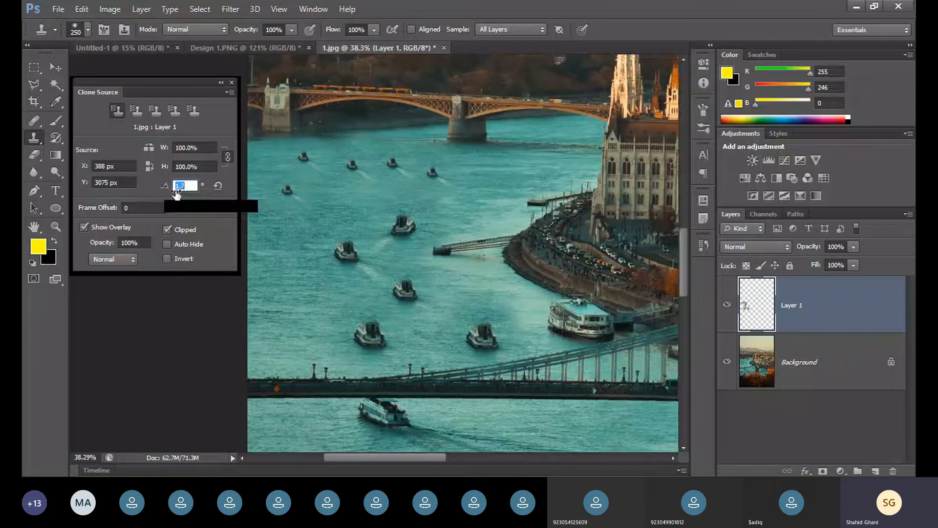
left_click_drag(177, 193, 138, 204)
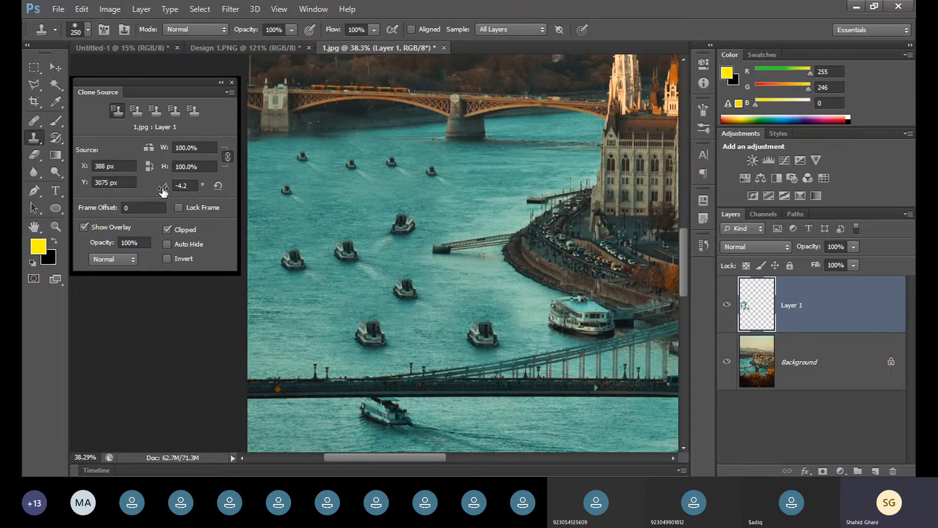
left_click_drag(163, 190, 276, 190)
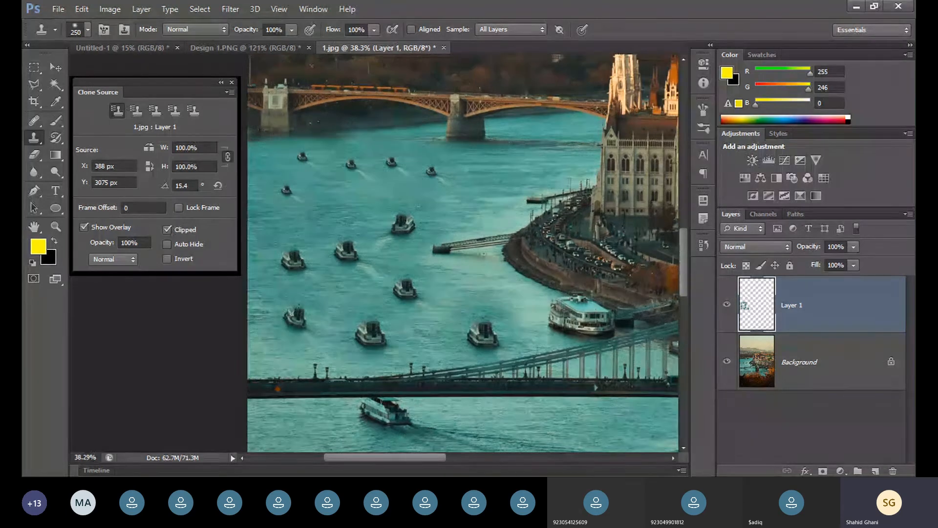
- Reset the clone source rotation to 0° and switch to the Move tool with no layer selected
left_click(186, 185)
type("0")
left_click(60, 66)
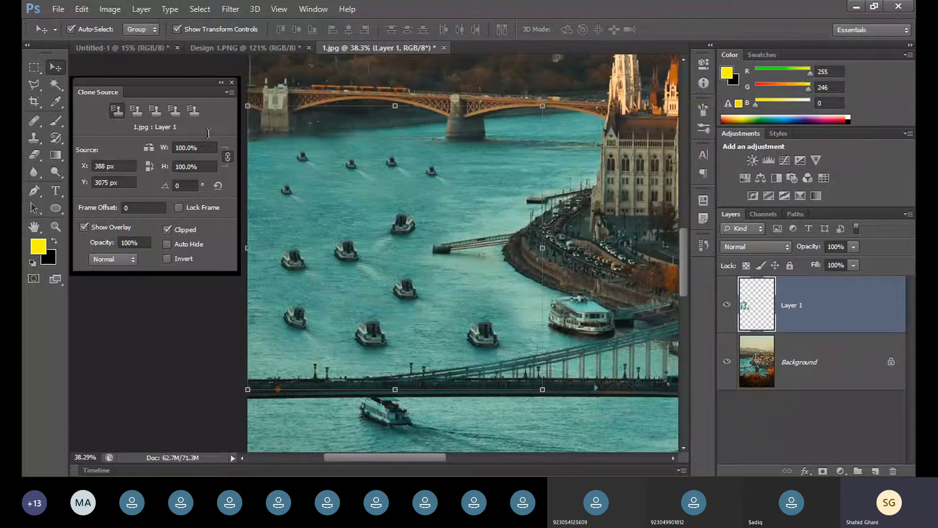
left_click(584, 430)
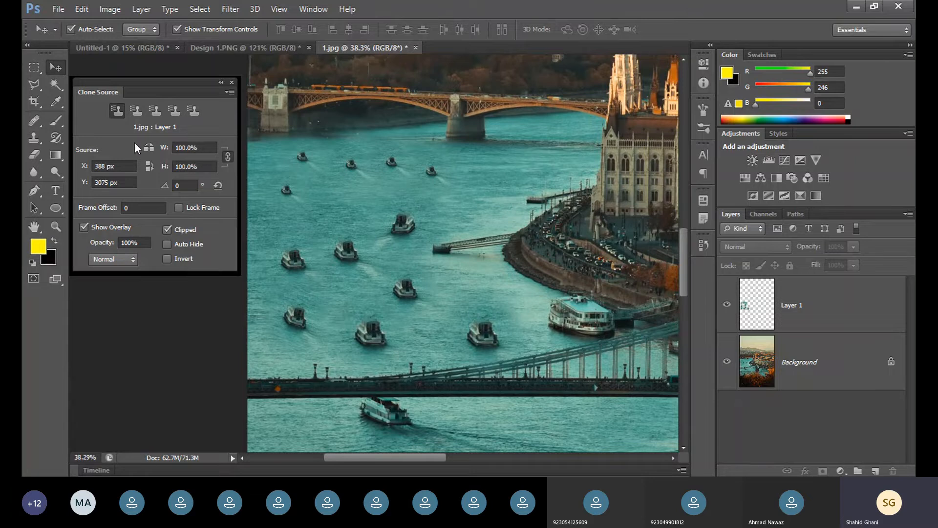
- With the Clone Stamp on Layer 1, sample clean water and paint out the leftmost upstream boats, keeping the one beside the suspension bridge
left_click(33, 144)
left_click(812, 294)
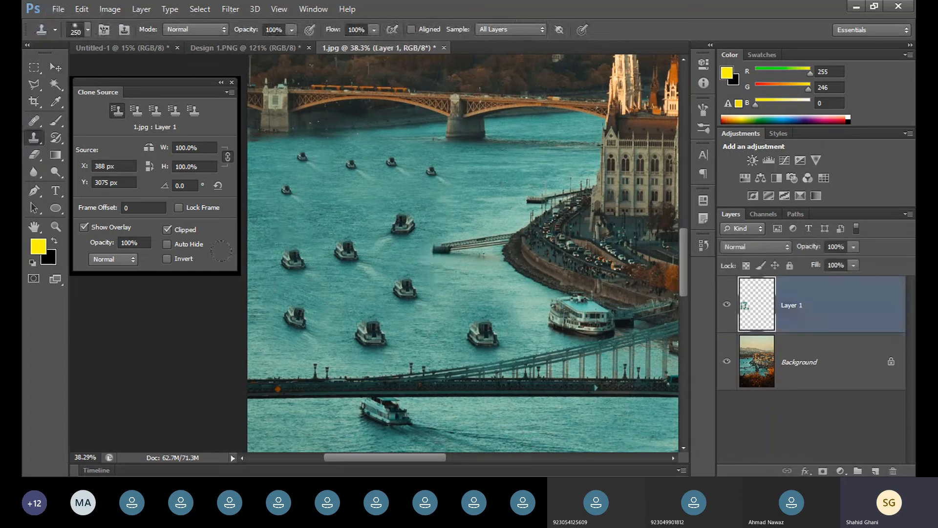
left_click_drag(274, 244, 264, 236)
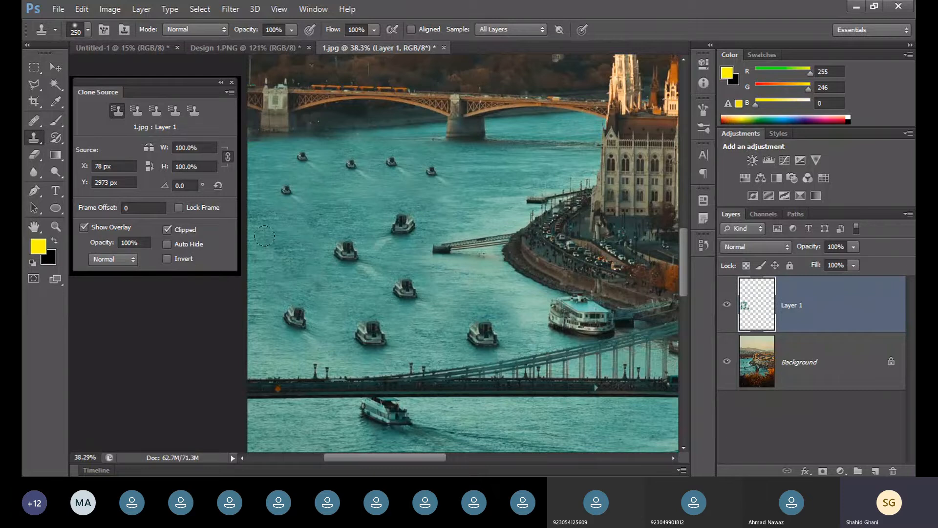
left_click_drag(346, 248, 332, 239)
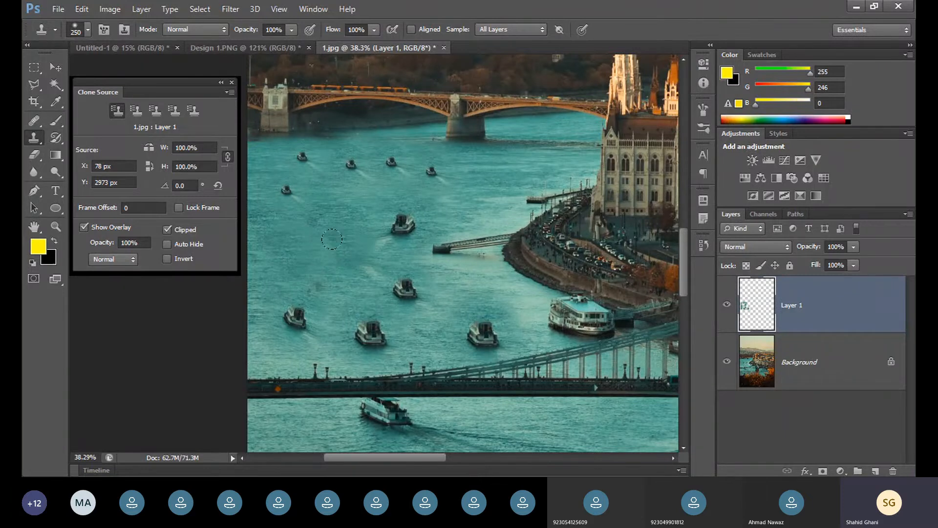
mouse_move(288, 191)
left_mouse_down()
mouse_move(283, 172)
mouse_move(296, 149)
mouse_move(342, 147)
left_mouse_up()
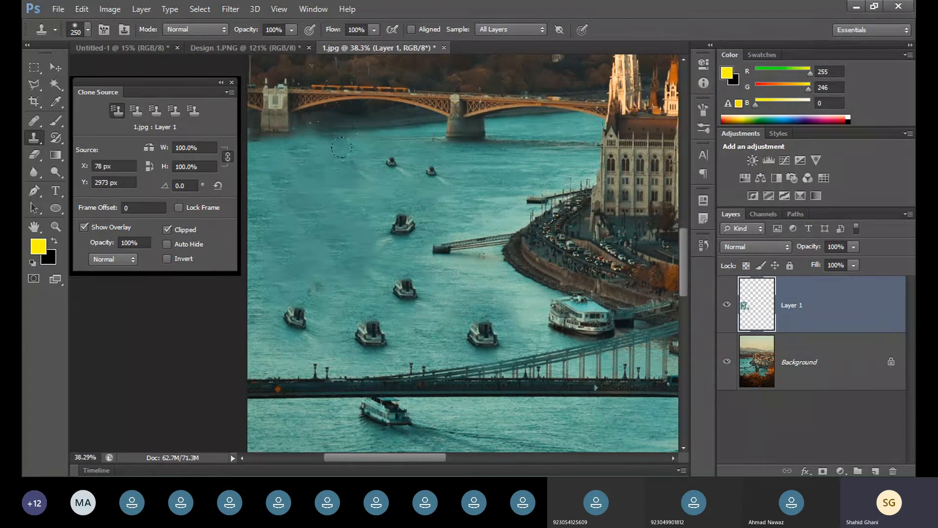
- Sample nearby clean water and paint out the two remaining small boats just below the arched bridge
left_click(463, 163, "alt")
left_click_drag(391, 161, 377, 151)
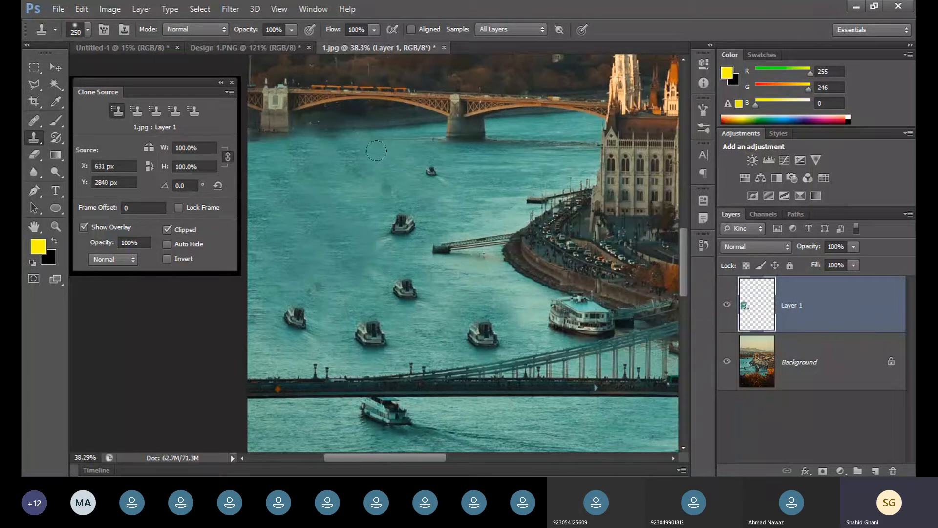
left_click(350, 193, "alt")
left_click(383, 185)
left_click(491, 169, "alt")
mouse_move(431, 170)
left_mouse_down()
mouse_move(425, 147)
mouse_move(432, 176)
left_mouse_up()
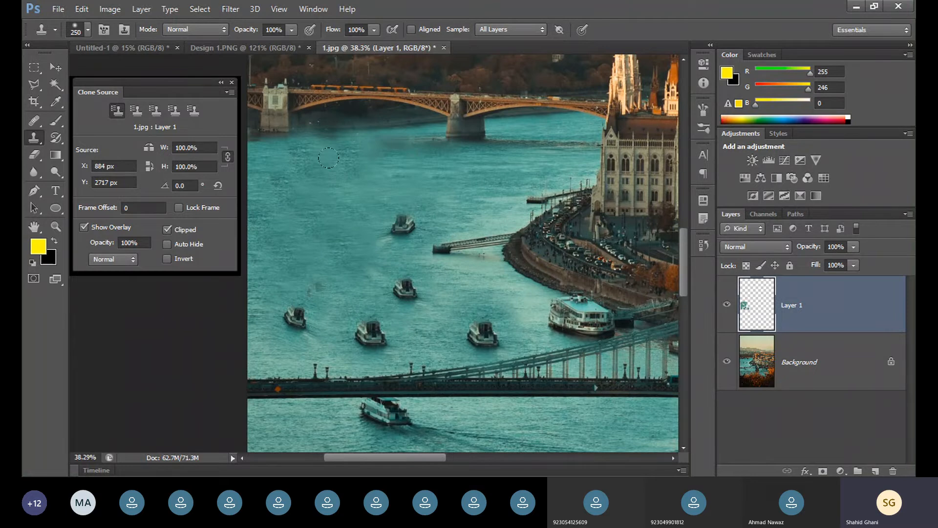
- Dock the floating Clone Source panel with the collapsed panels and view the whole photo
scroll(328, 158, "down", 2)
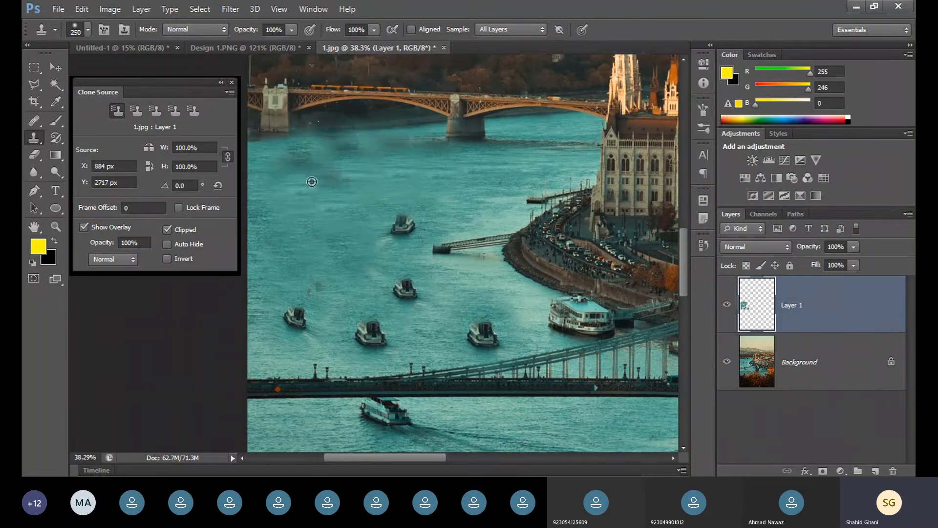
scroll(315, 183, "down", 1)
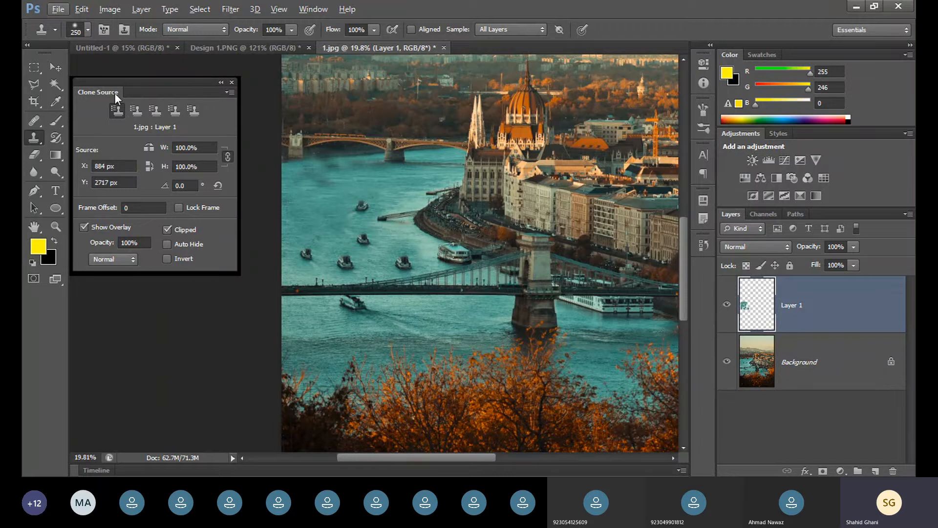
left_click_drag(94, 92, 706, 269)
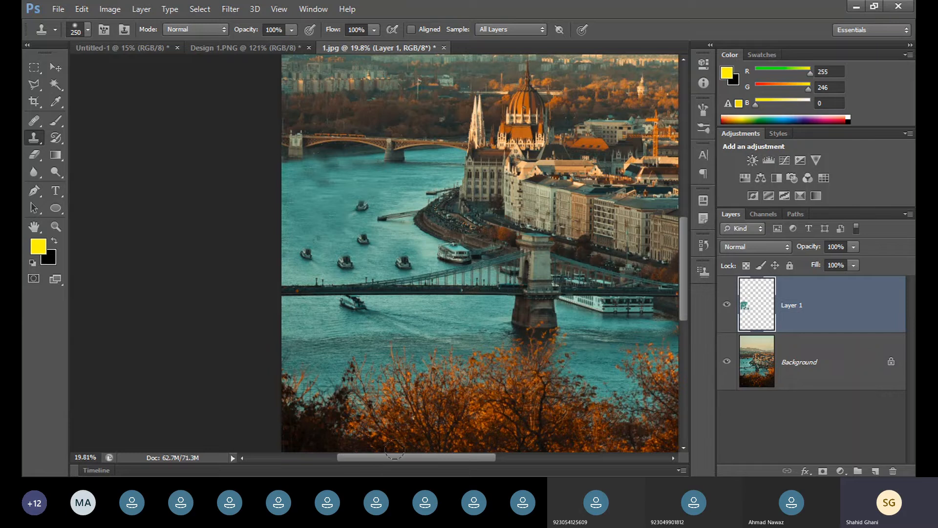
left_click_drag(398, 463, 504, 425)
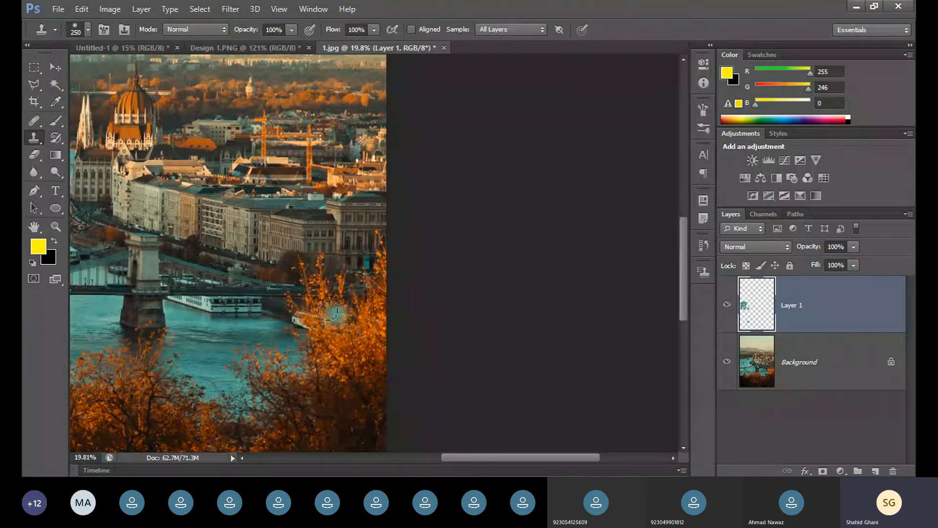
scroll(328, 311, "down", 5)
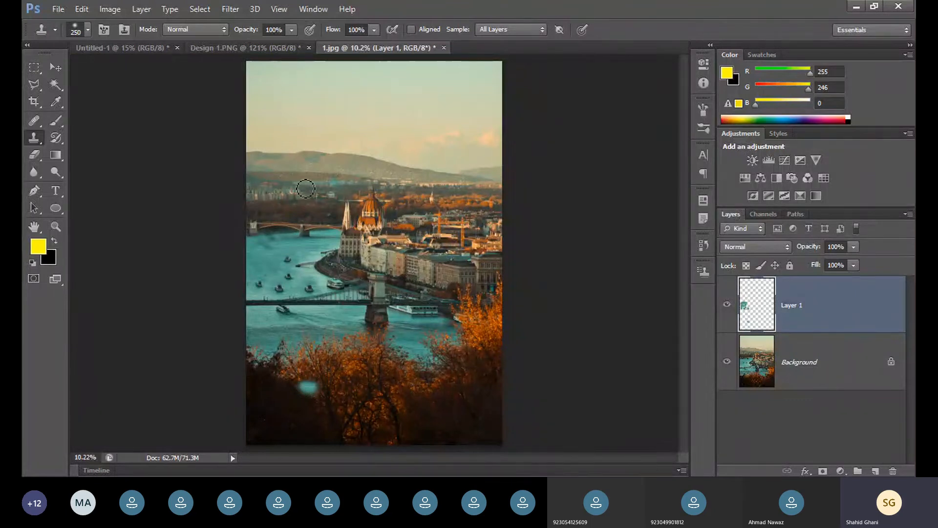
- Close the 1.jpg document without saving its changes
left_click(284, 47)
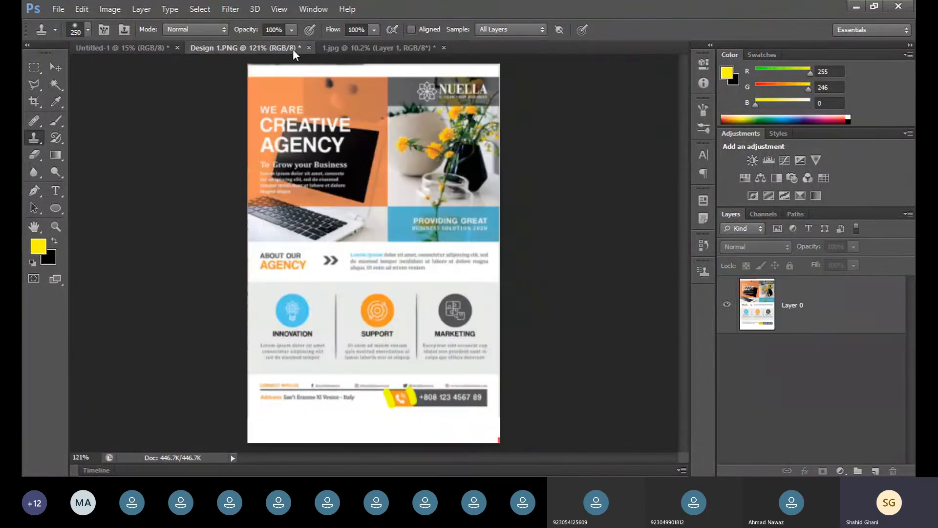
left_click(389, 45)
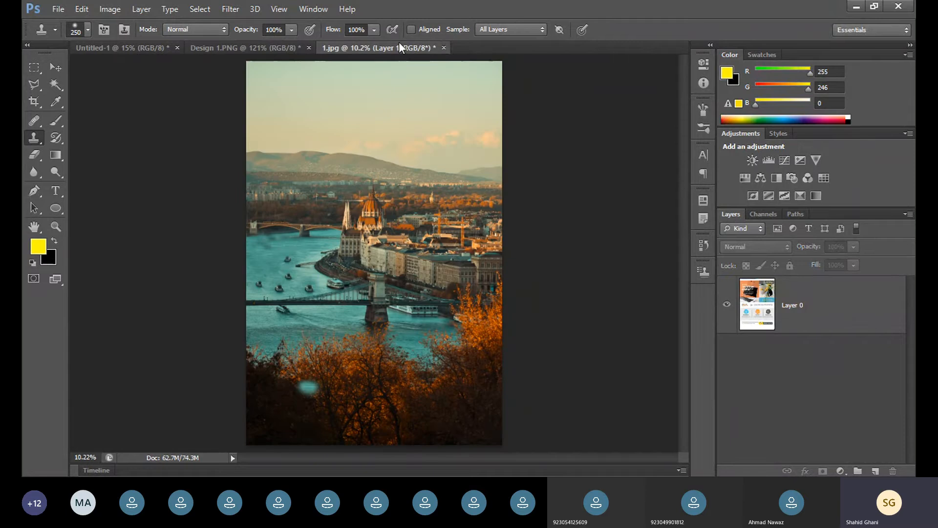
left_click(445, 48)
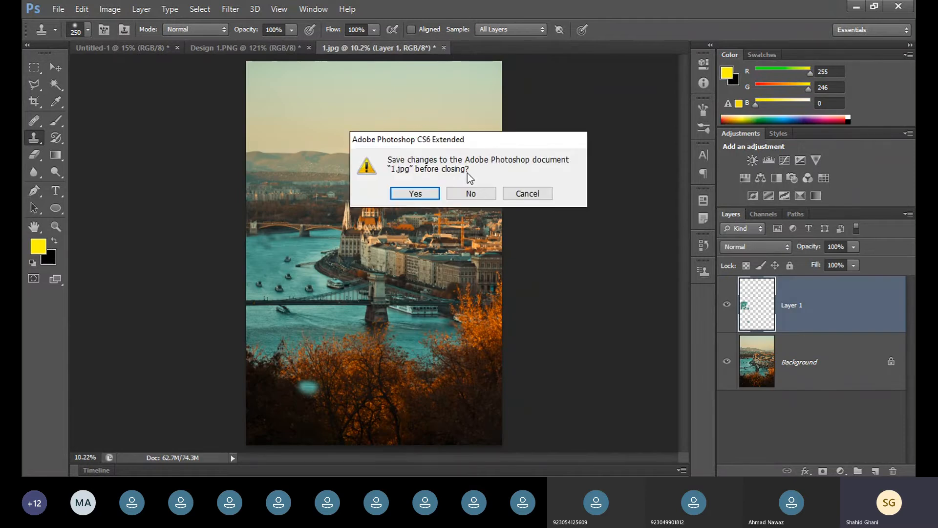
left_click(471, 194)
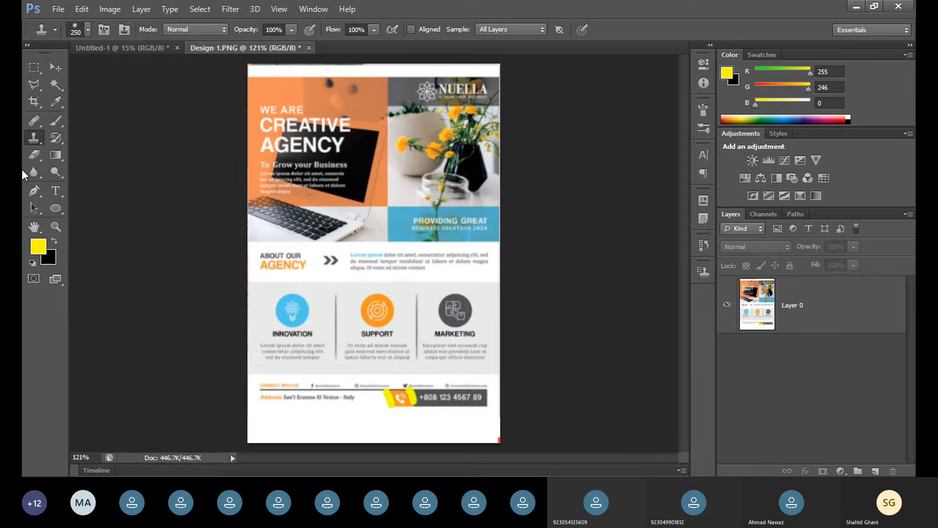
- Try opening 2.jpg through Camera Raw with its embedded colour profile, and close it again without saving
left_click(58, 9)
left_click(58, 9)
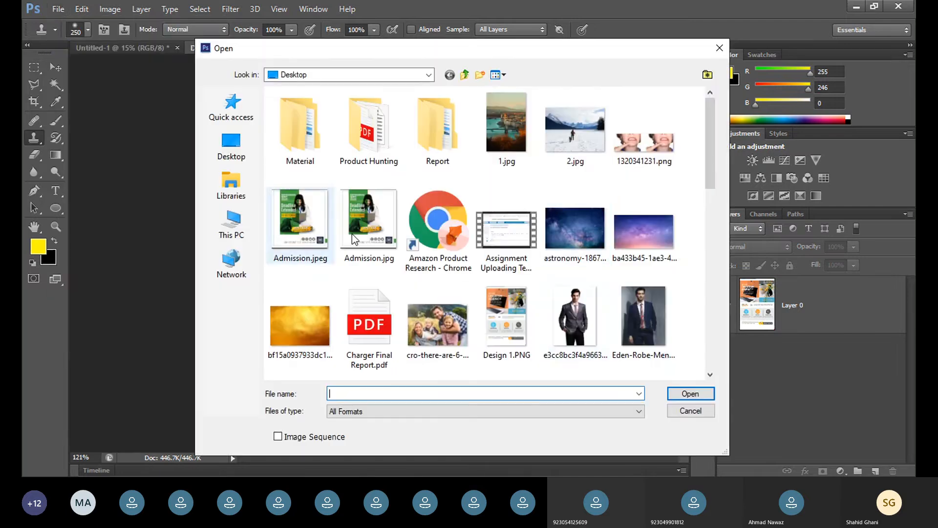
left_click(579, 235)
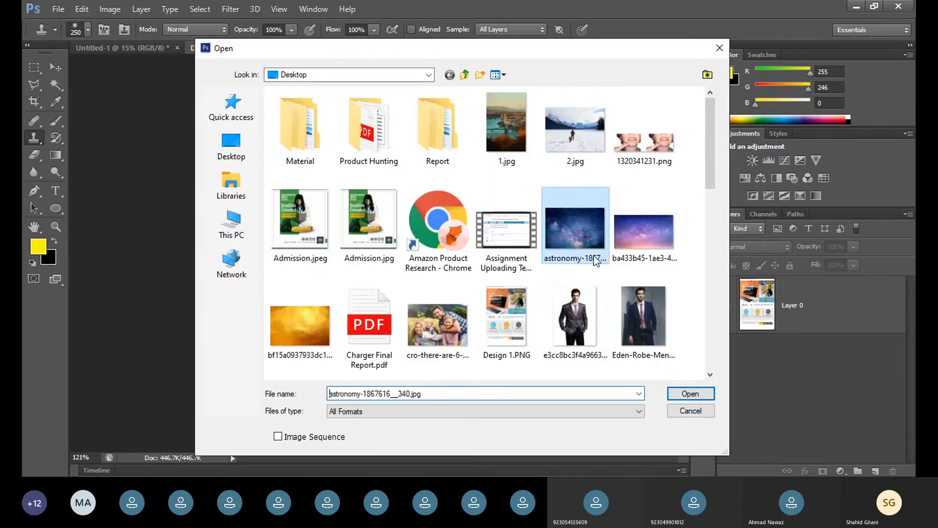
left_click(594, 134)
double_click(594, 134)
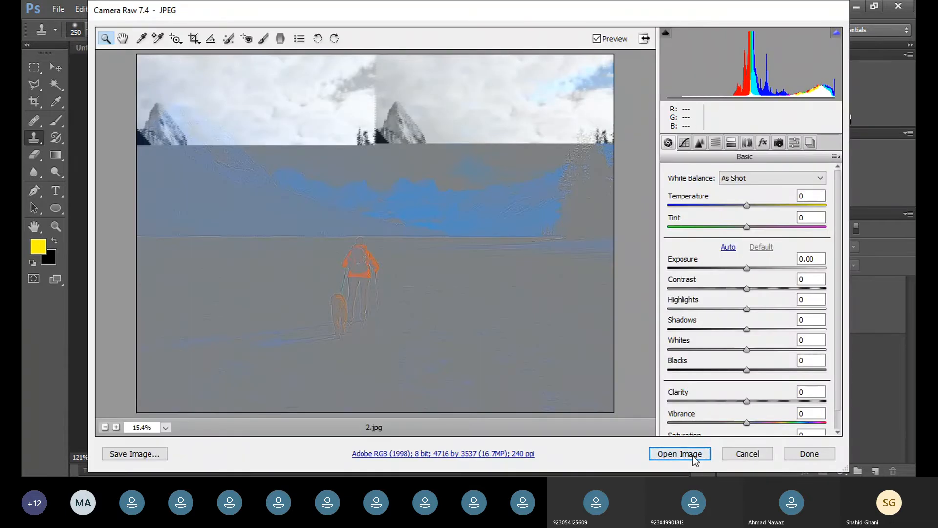
left_click(694, 455)
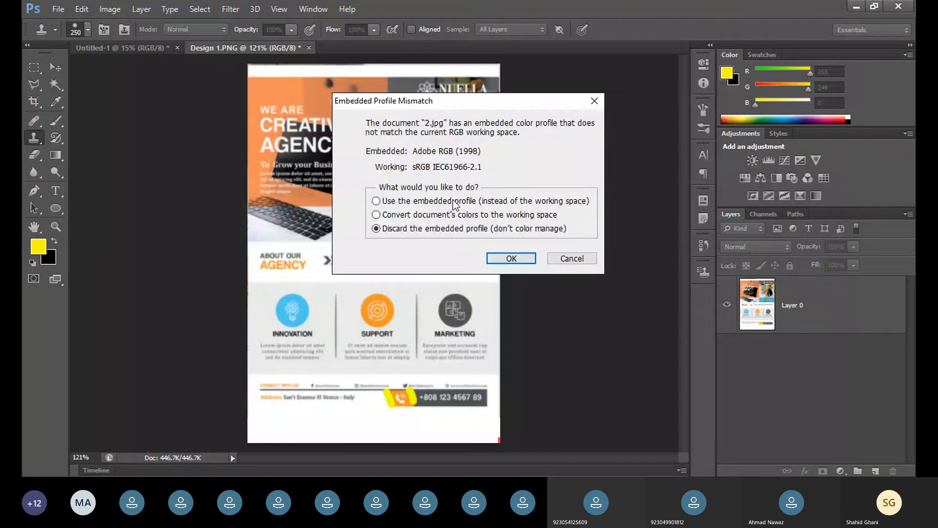
left_click(454, 200)
left_click(514, 258)
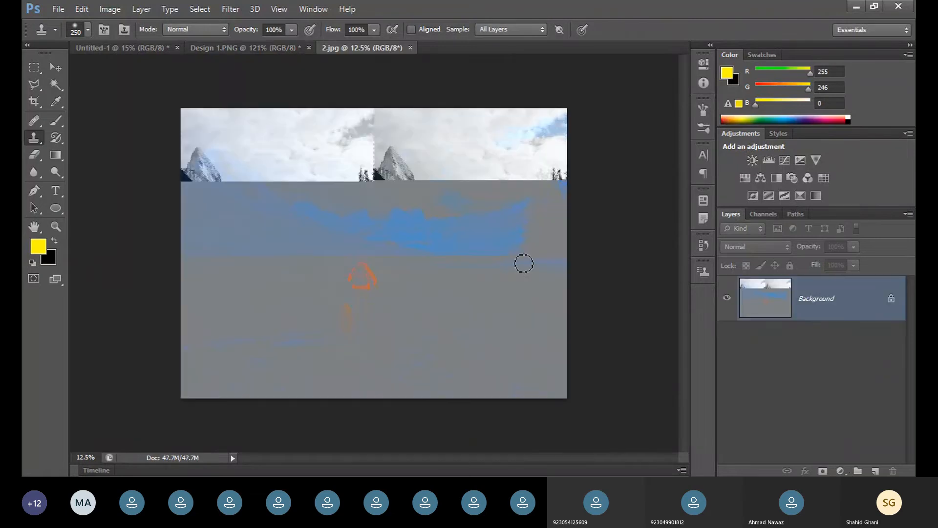
left_click(410, 47)
left_click(471, 194)
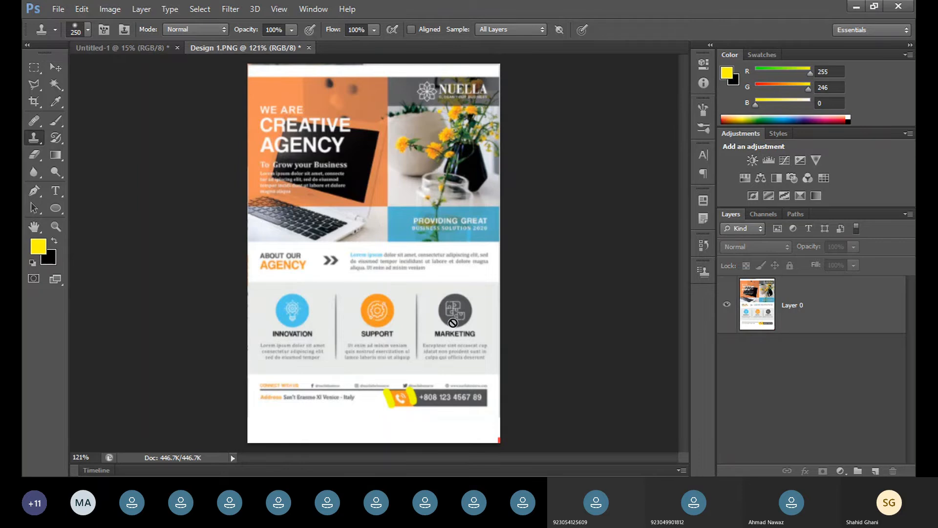
- Open 2.jpg from the Desktop through Camera Raw, keep its embedded colour profile, and fit the image to the window
left_click(59, 10)
left_click(59, 9)
double_click(101, 143)
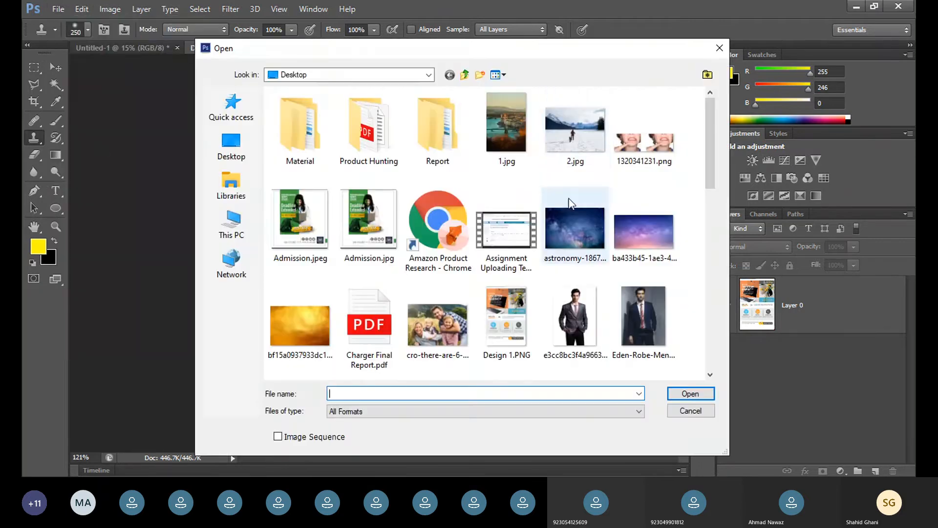
double_click(564, 141)
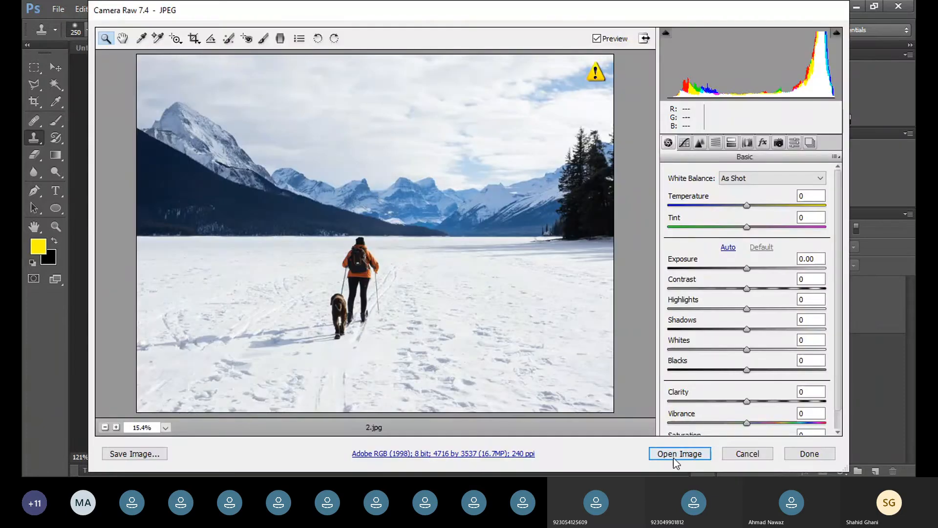
left_click(673, 457)
left_click(535, 206)
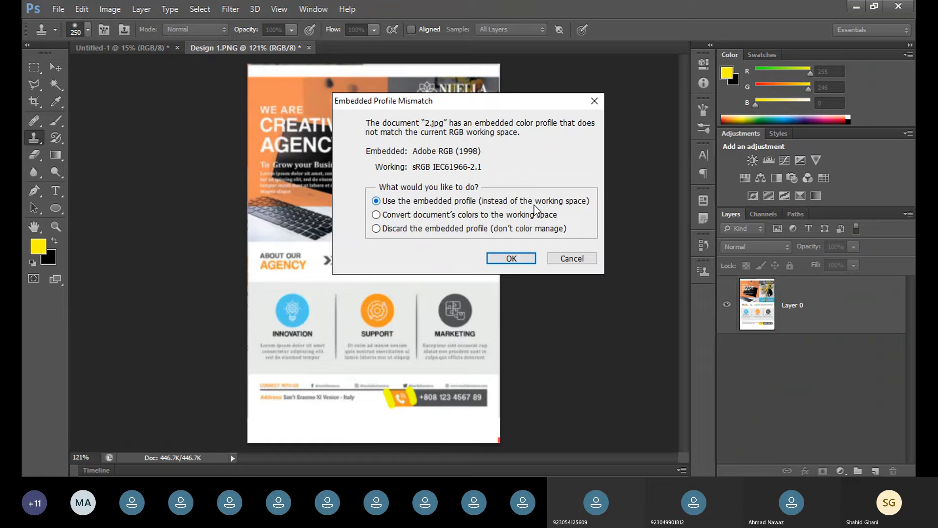
left_click(512, 259)
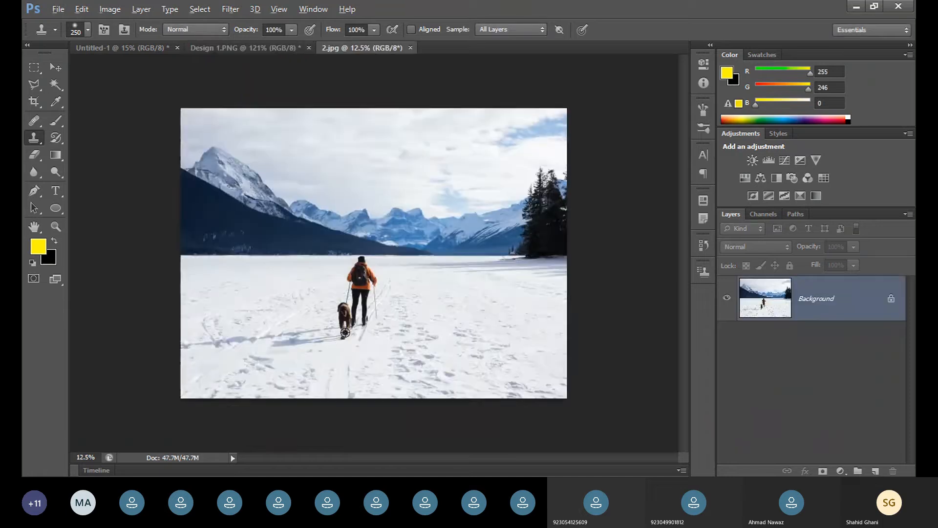
key("ctrl+0")
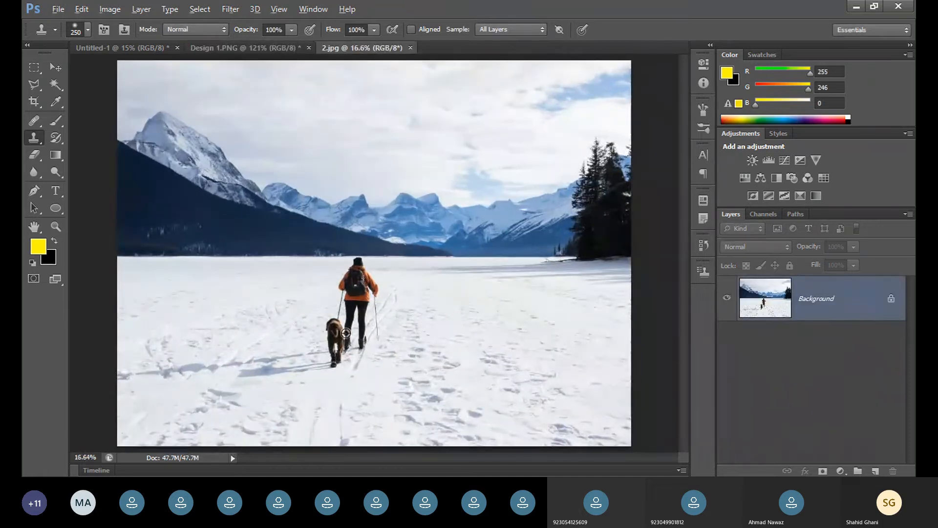
key("alt")
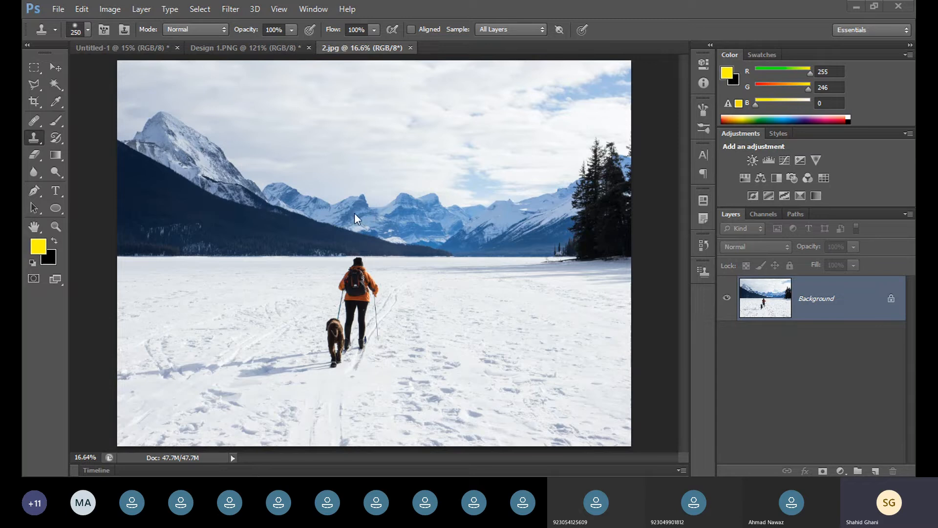
- Choose the Content-Aware Move tool and add an empty layer above the Background of 2.jpg
left_click(37, 122)
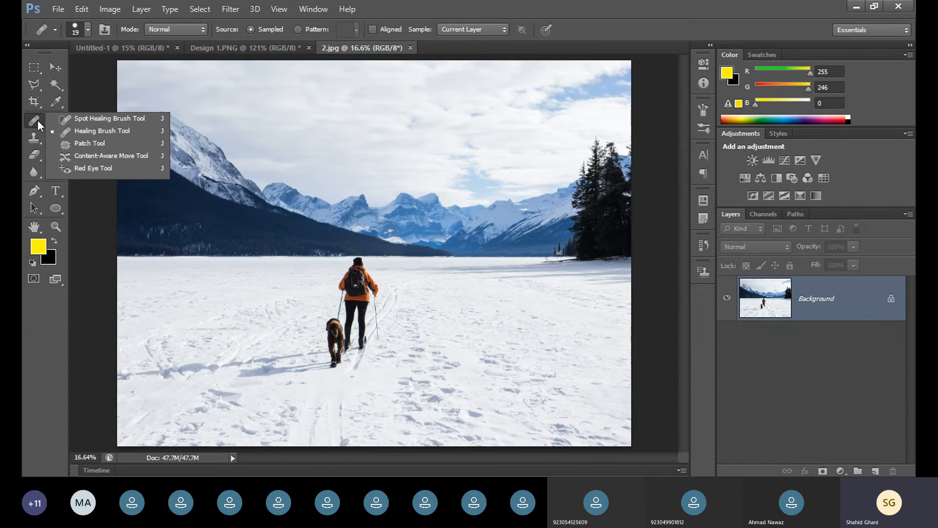
left_click(63, 156)
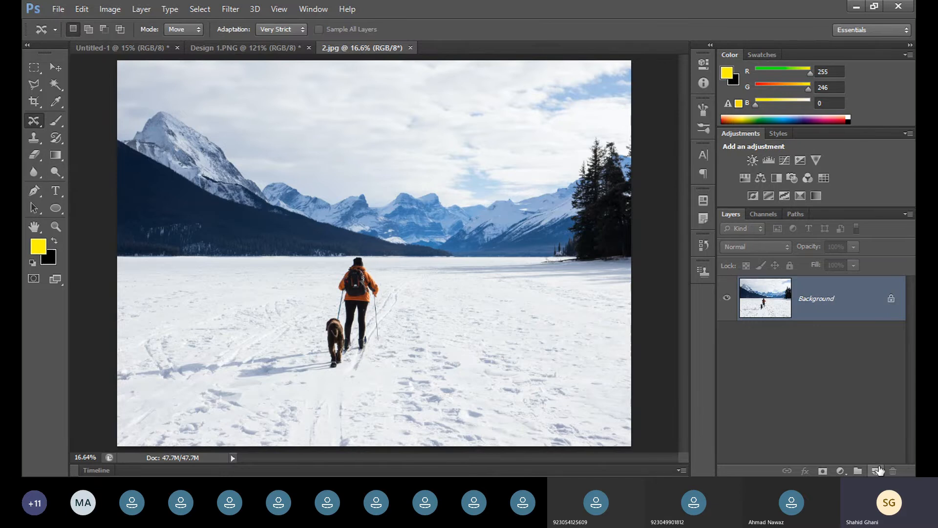
left_click(876, 470)
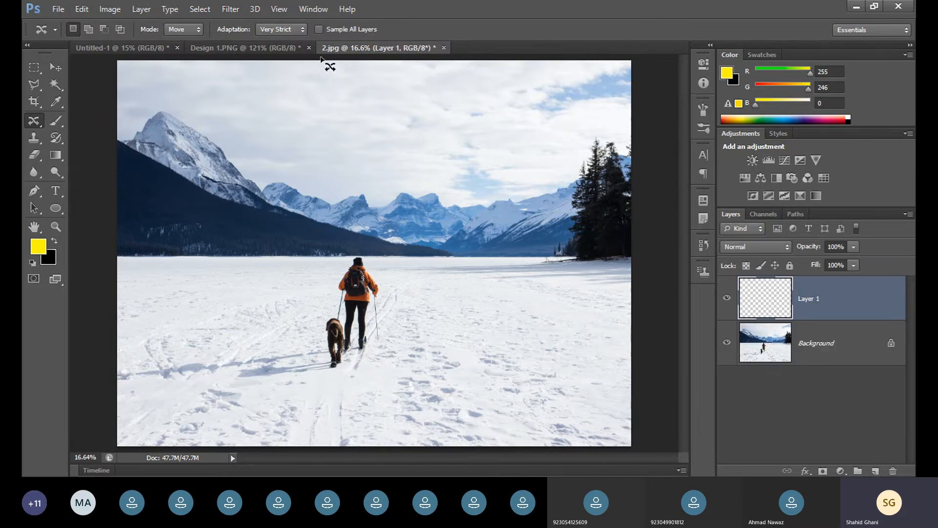
- Turn on Sample All Layers for Content-Aware Move and set its mode to Move
left_click(319, 30)
left_click(190, 28)
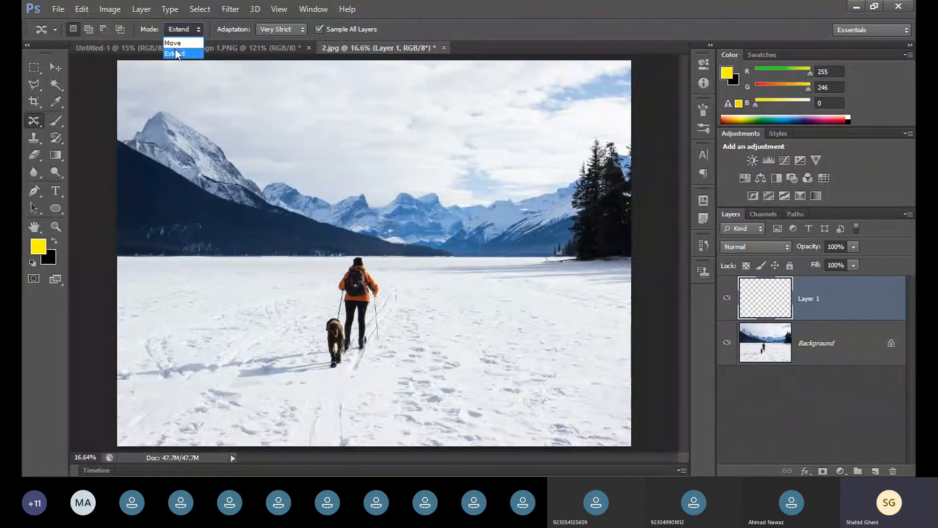
left_click(174, 42)
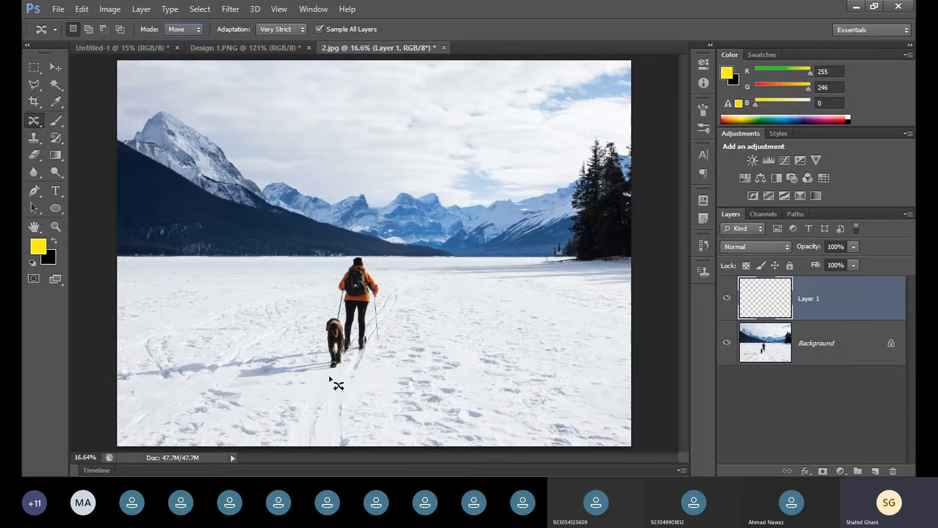
- Outline the hiker, dog and shadow, move them about 12.8 cm right and 1.1 cm up with Content-Aware Move, and deselect
left_click_drag(329, 377, 358, 247)
left_click(417, 277)
left_click_drag(333, 377, 359, 366)
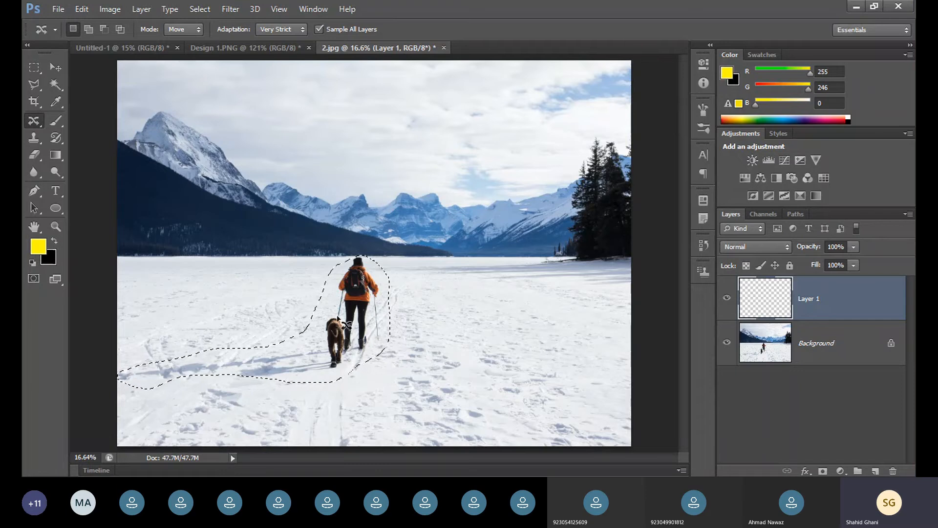
left_click_drag(347, 313, 469, 307)
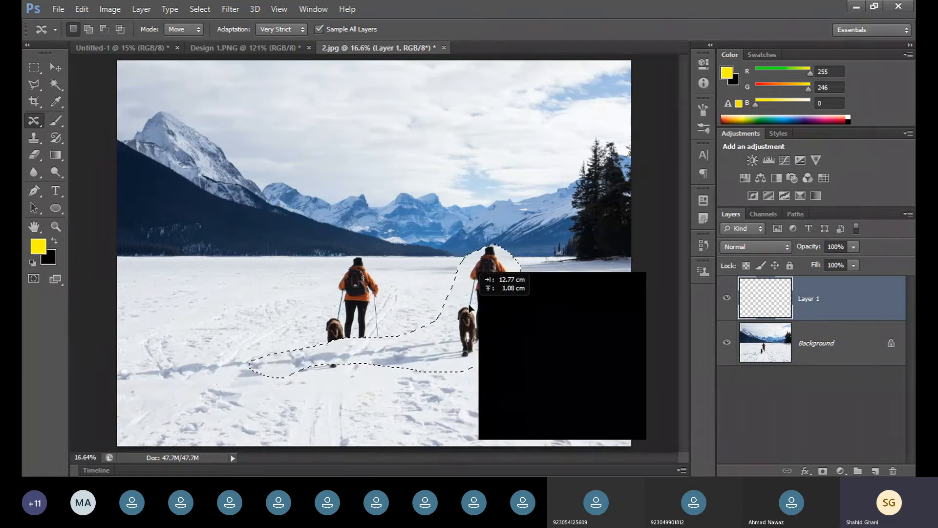
left_click_drag(469, 307, 469, 307)
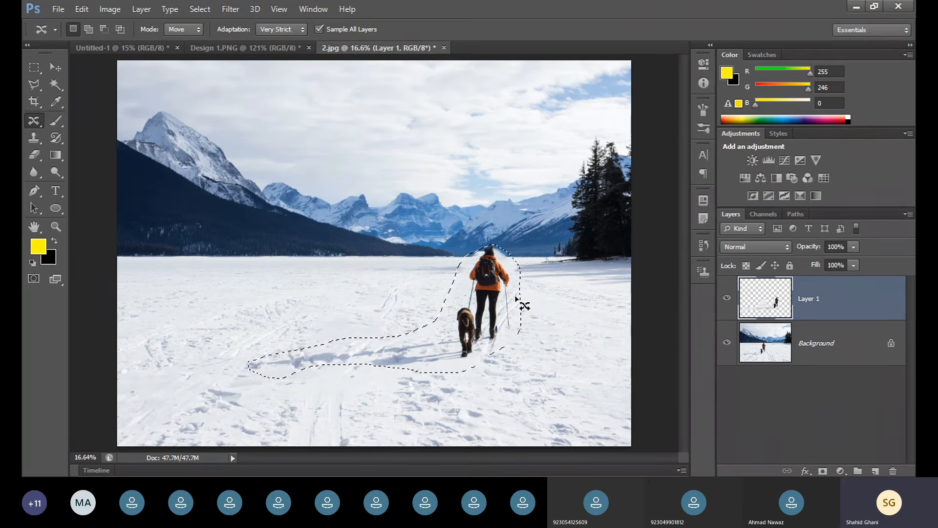
key("ctrl+d")
- Hide the Background layer to inspect the content-aware result on Layer 1, and show it again
left_click(728, 344)
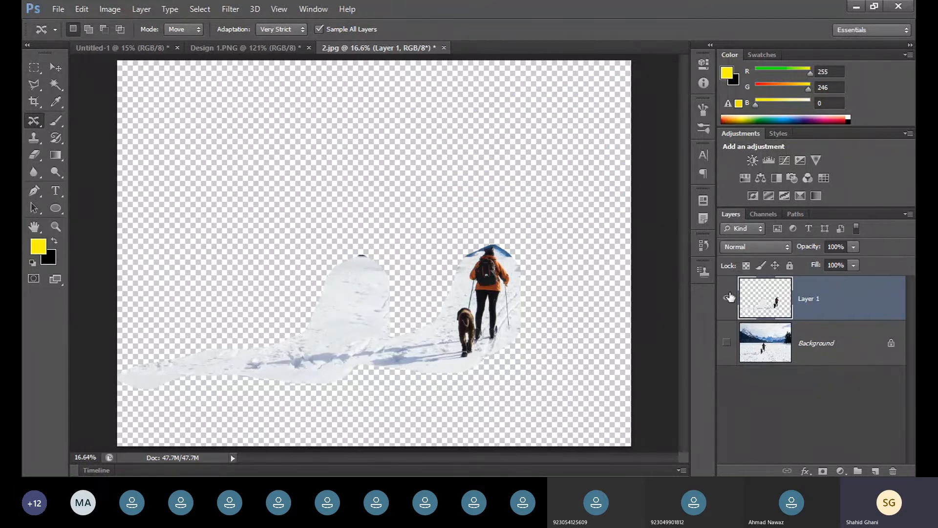
left_click(727, 343)
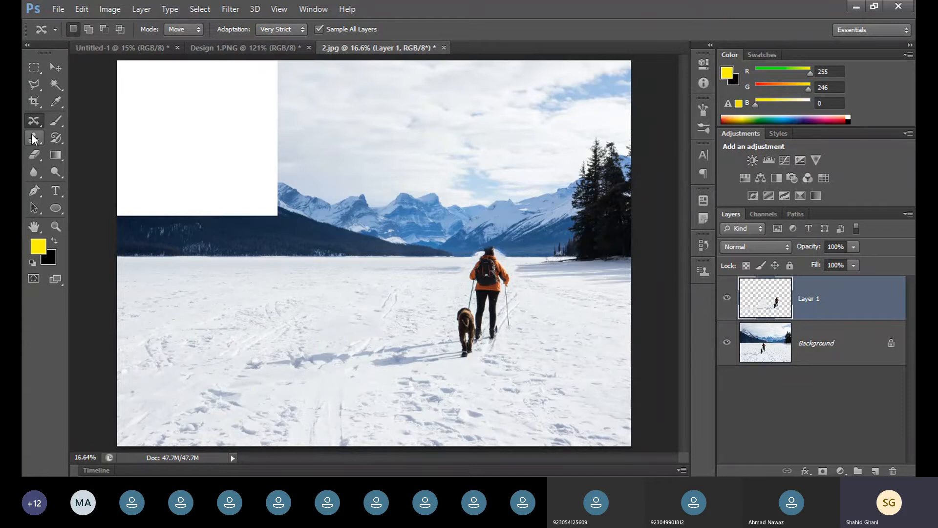
- Duplicate the hiker and dog about 14 cm left and 2.3 cm up using Content-Aware Move in Extend mode, and deselect
right_click(29, 119)
left_click(30, 118)
left_click(184, 31)
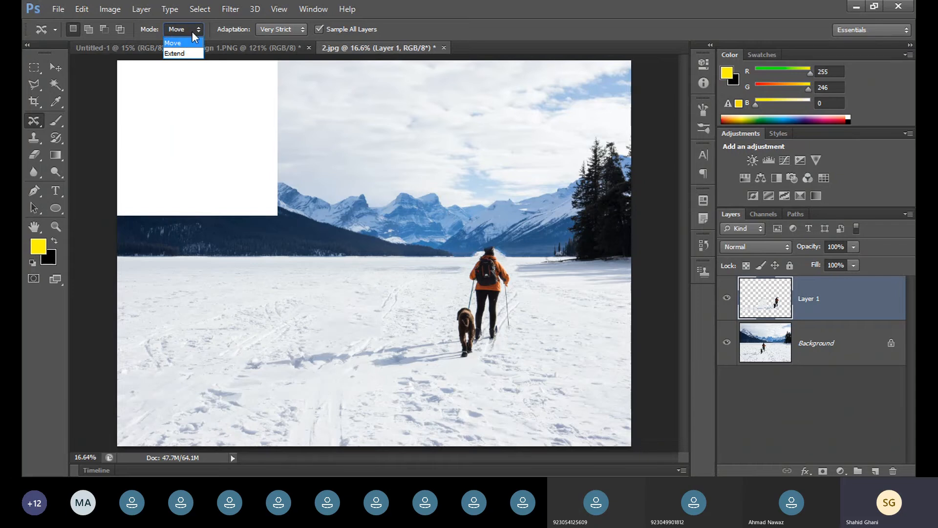
left_click(181, 55)
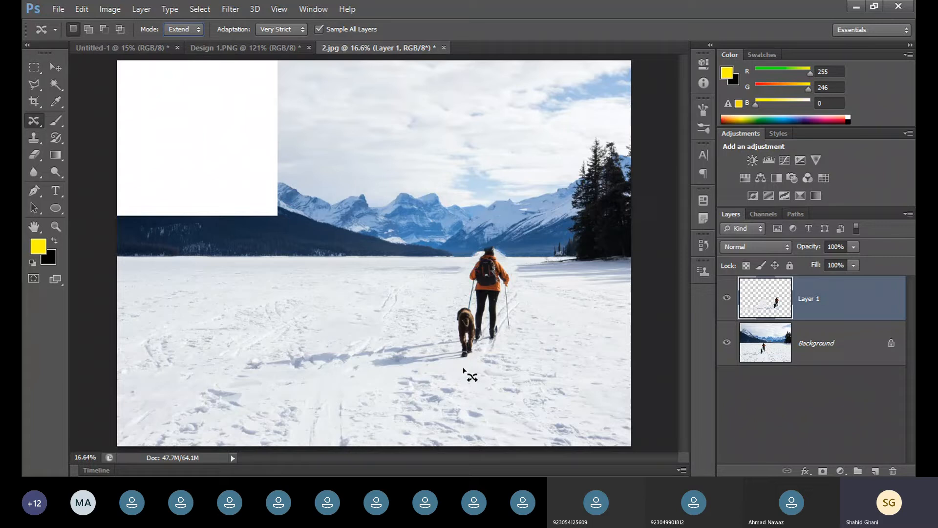
left_click_drag(463, 371, 464, 371)
mouse_move(479, 319)
left_mouse_down()
mouse_move(363, 282)
mouse_move(335, 294)
left_mouse_up()
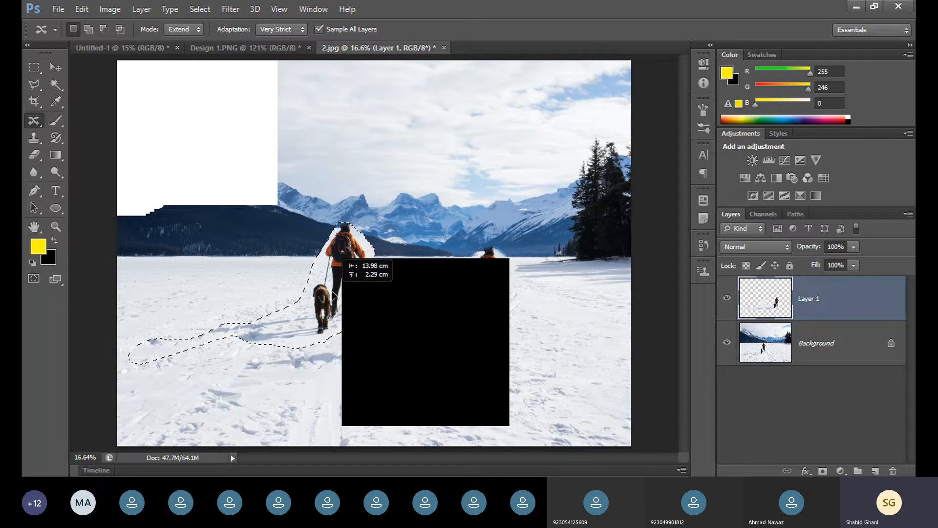
left_click_drag(335, 295, 335, 294)
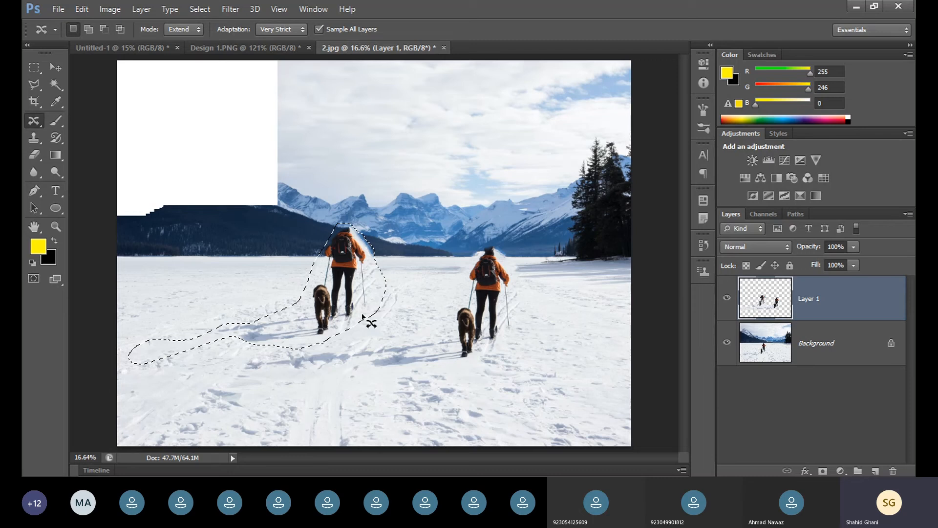
key("ctrl+d")
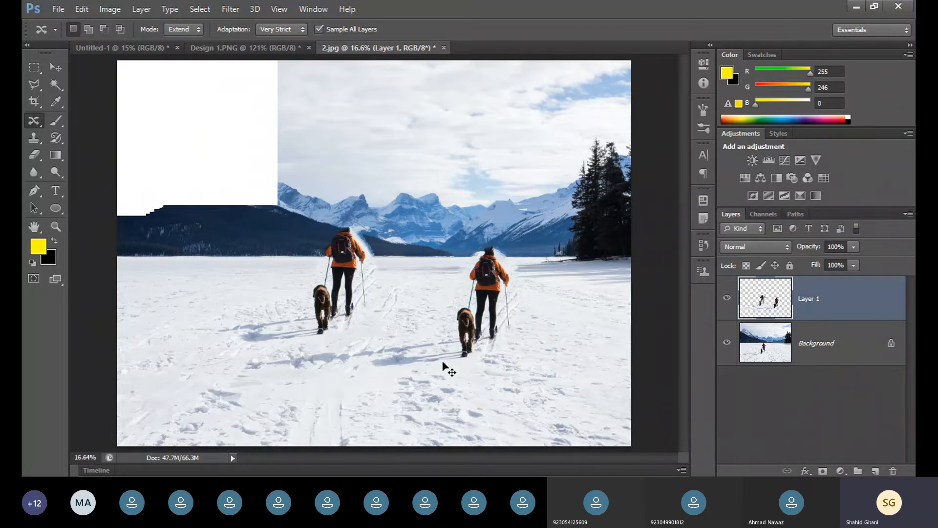
- Clear everything from Layer 1 and remove the selection
key("ctrl+a")
key("Delete")
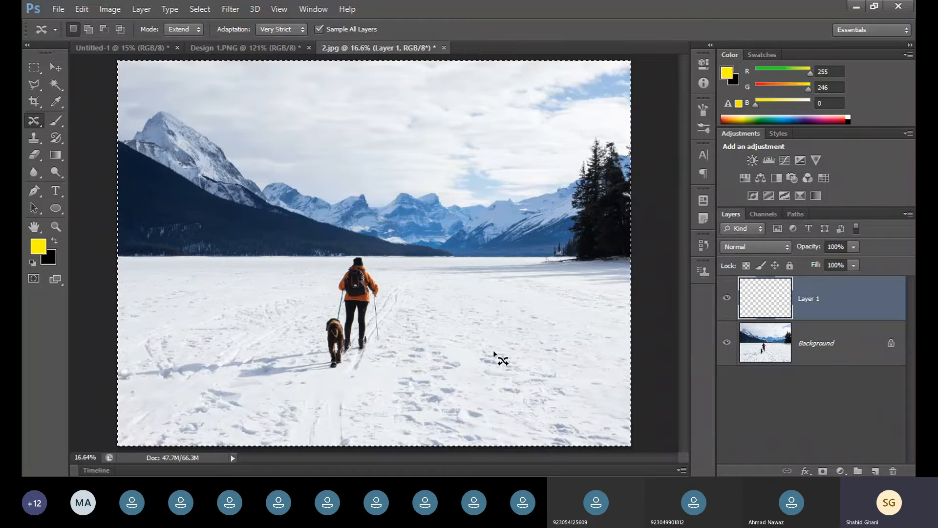
key("ctrl+d")
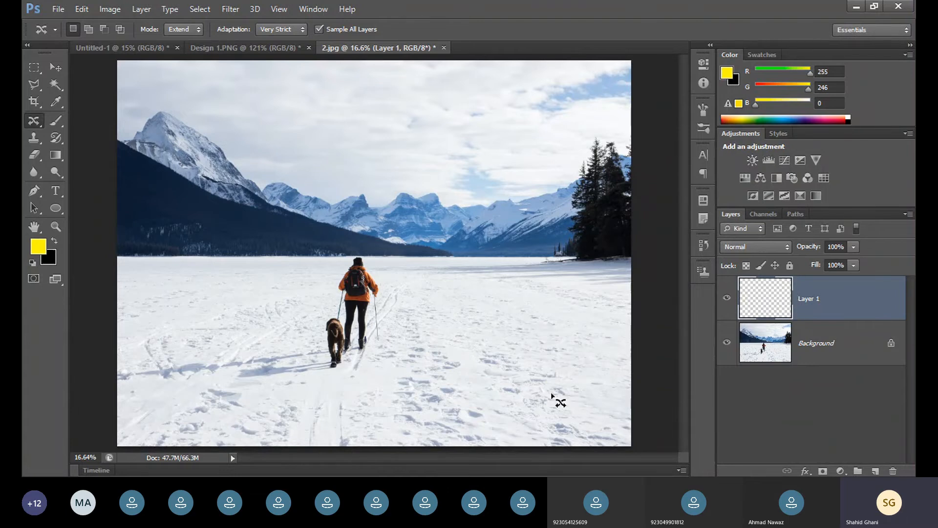
- Outline the hiker, the dog and their long shadow with the freehand Lasso tool
left_click(32, 70)
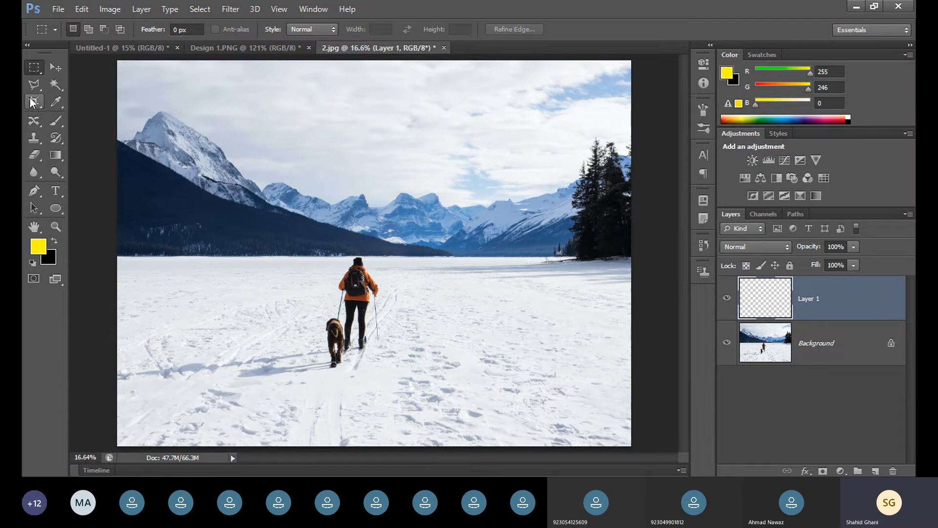
left_click(37, 82)
left_click(69, 83)
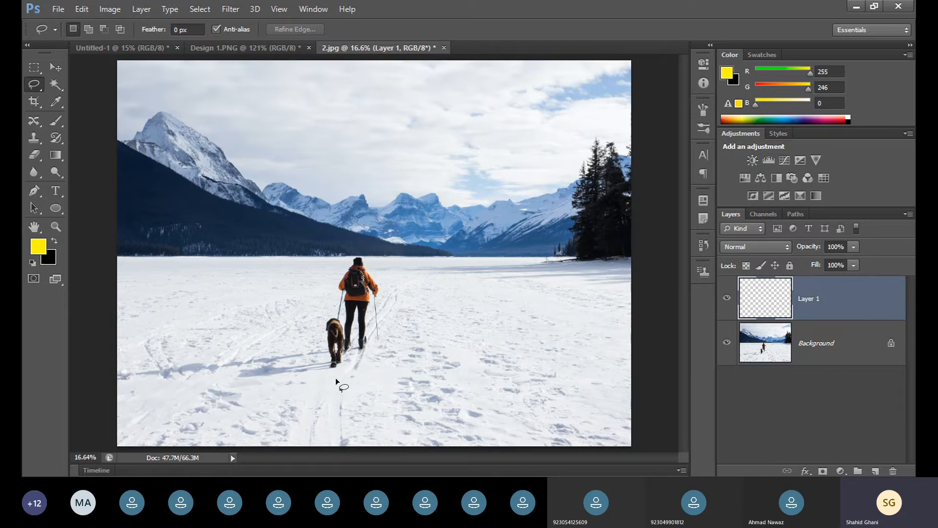
left_click_drag(335, 378, 337, 376)
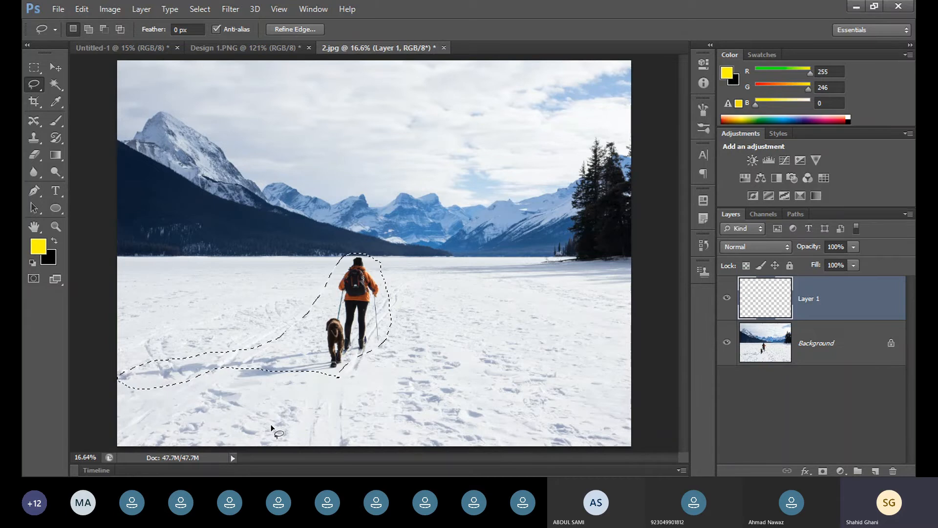
- Try Foreground Color, Background Color and a custom Color as the Fill contents for the selection, cancelling the colour choice
key("i")
key("shift+F5")
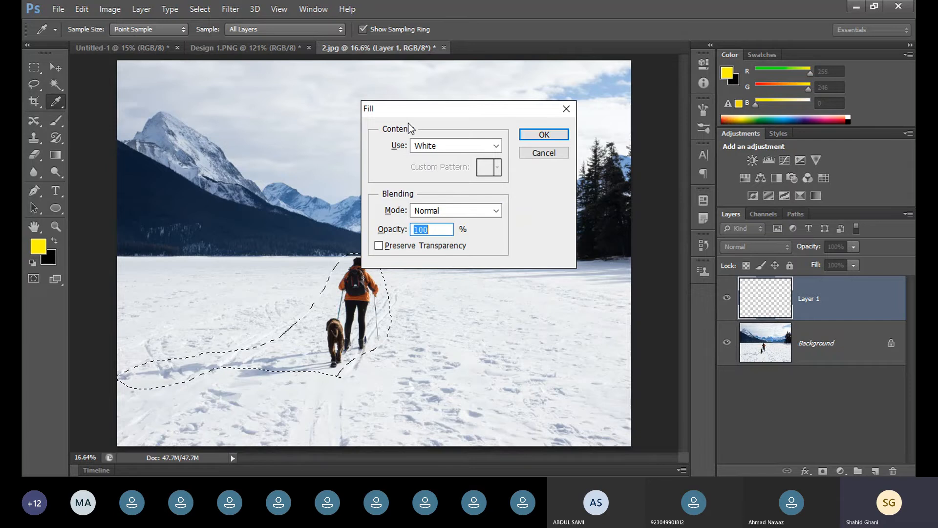
left_click_drag(409, 113, 436, 112)
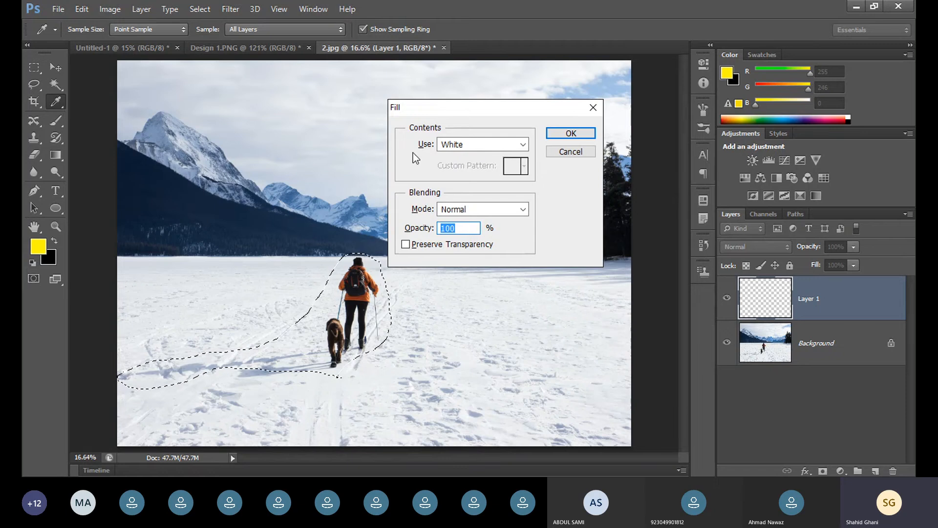
left_click(459, 150)
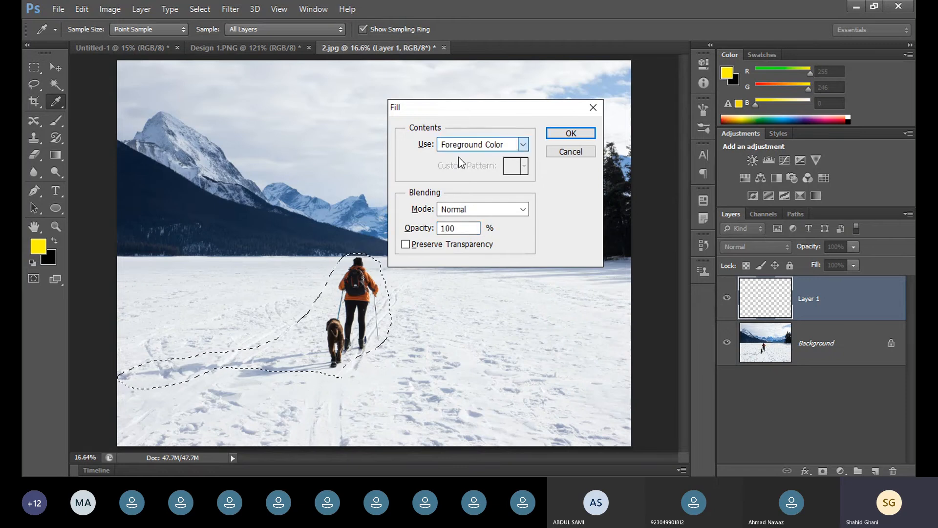
left_click(469, 158)
left_click(480, 141)
left_click(486, 167)
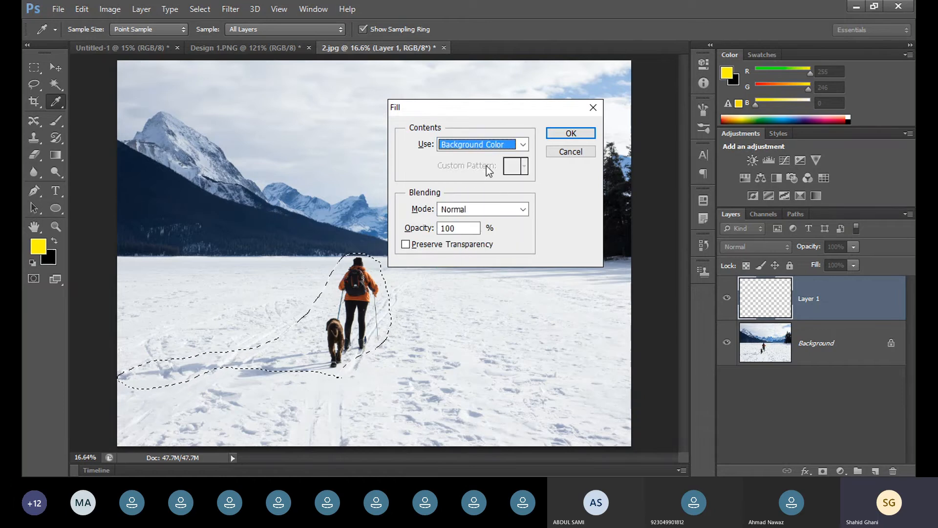
left_click(482, 145)
left_click(491, 178)
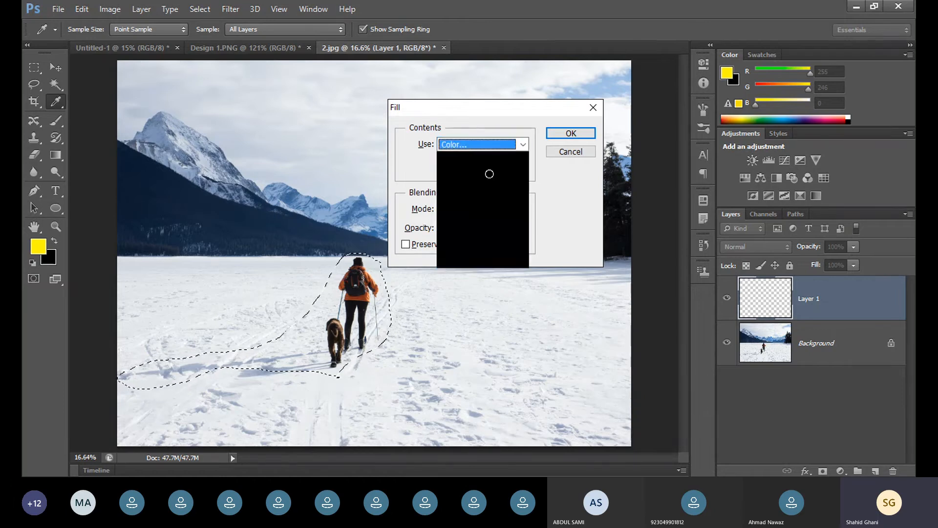
left_click_drag(442, 31, 444, 182)
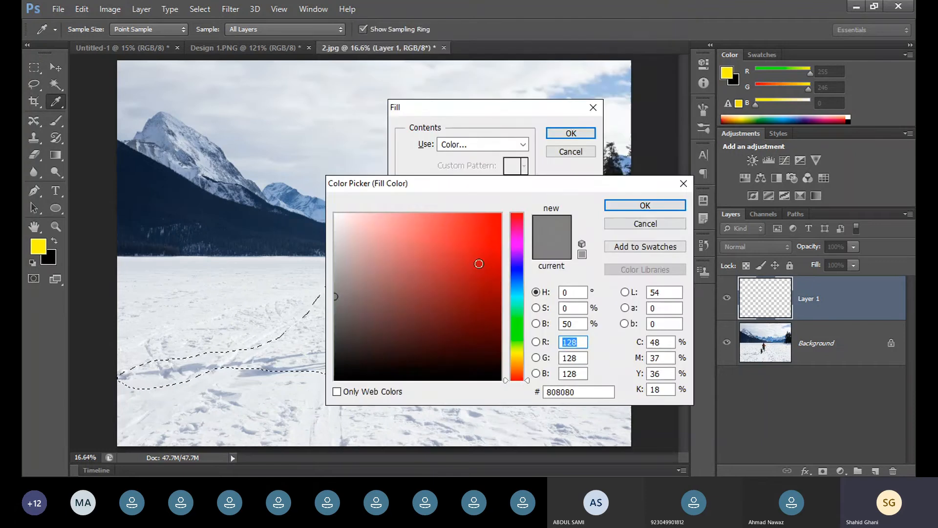
left_click(636, 224)
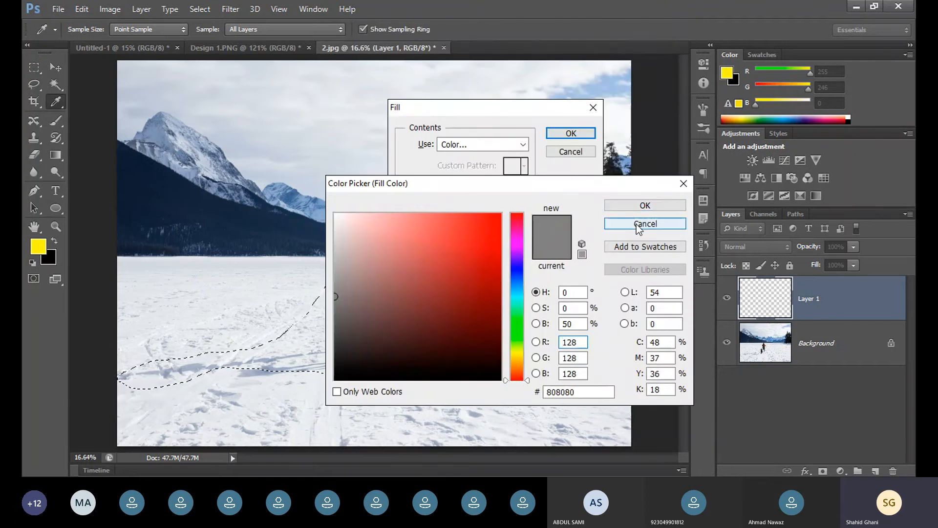
- Try to fill the selection on Layer 1 with Content-Aware contents in Normal mode at 100% opacity
left_click(473, 145)
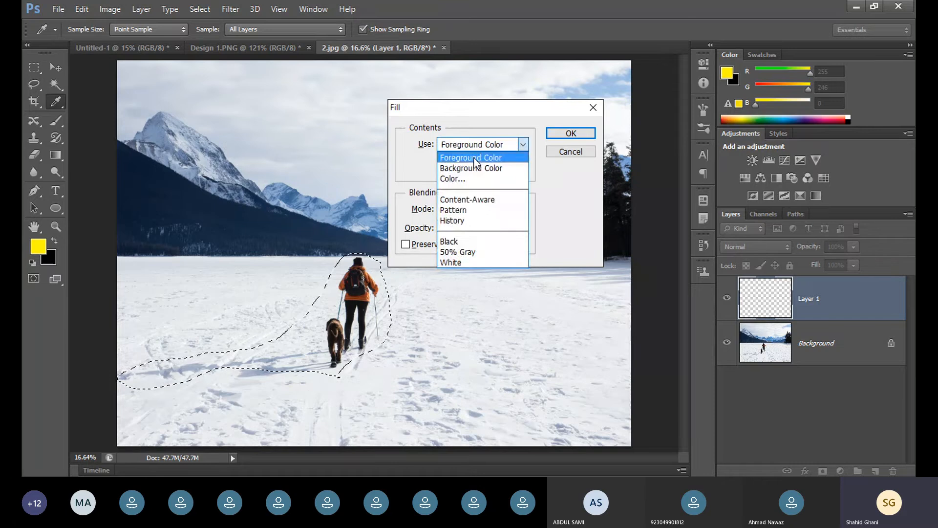
left_click(482, 203)
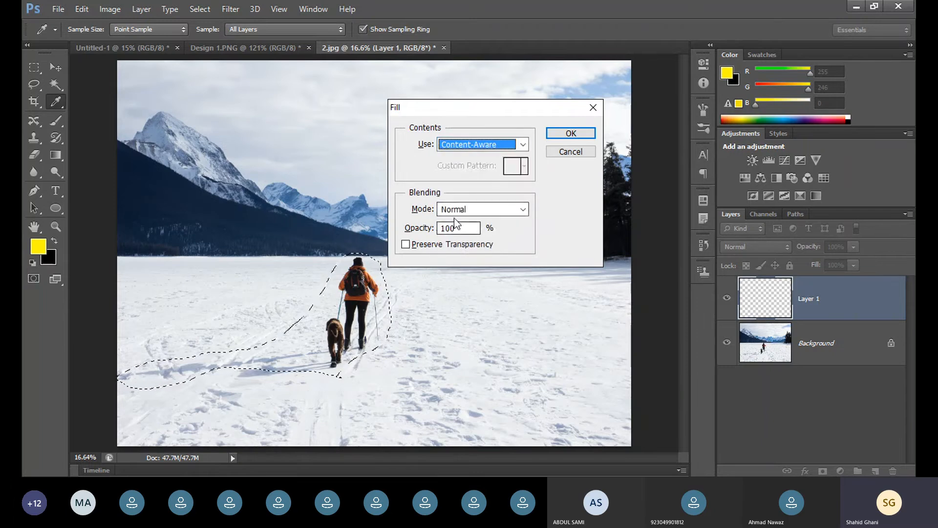
left_click(560, 136)
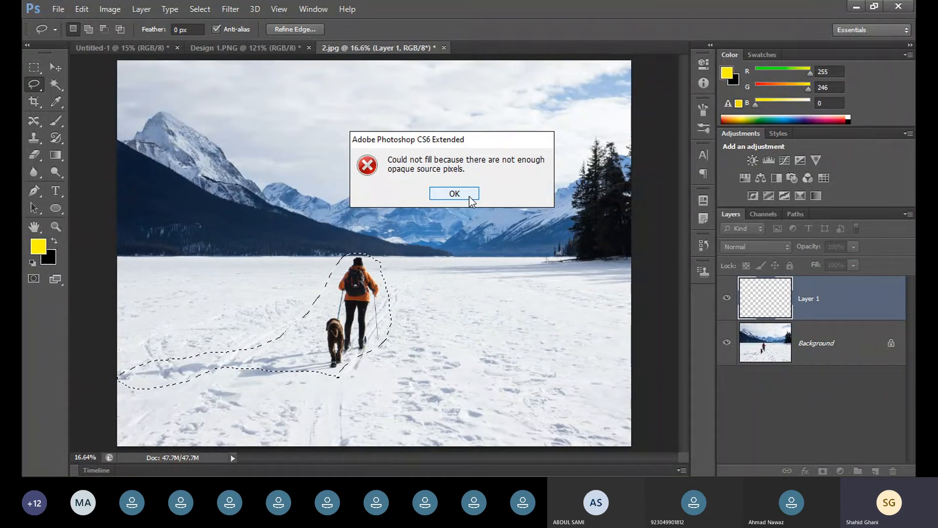
left_click(454, 193)
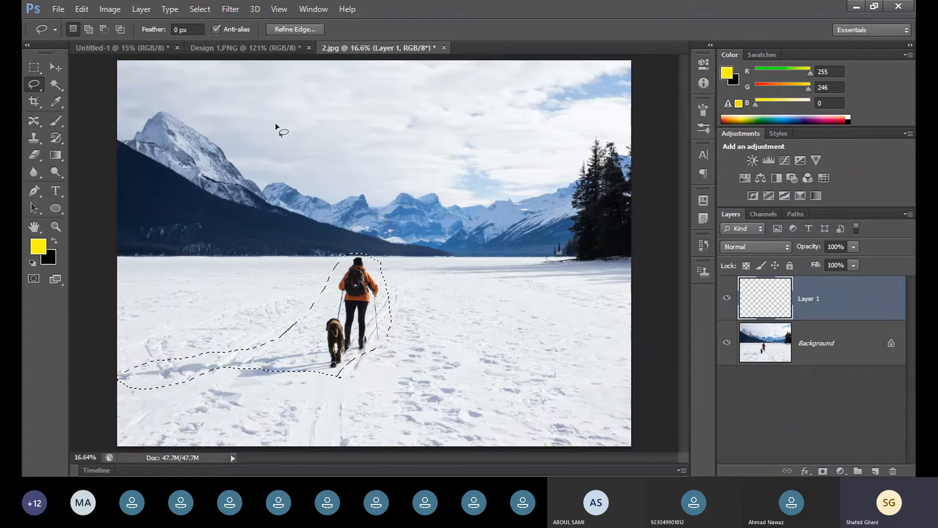
key("shift+BackSpace")
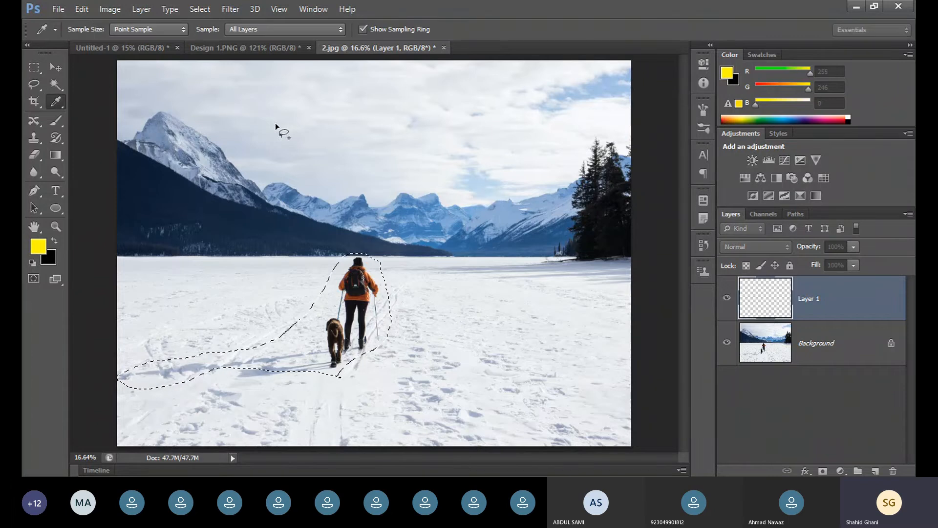
left_click(500, 145)
left_click(500, 144)
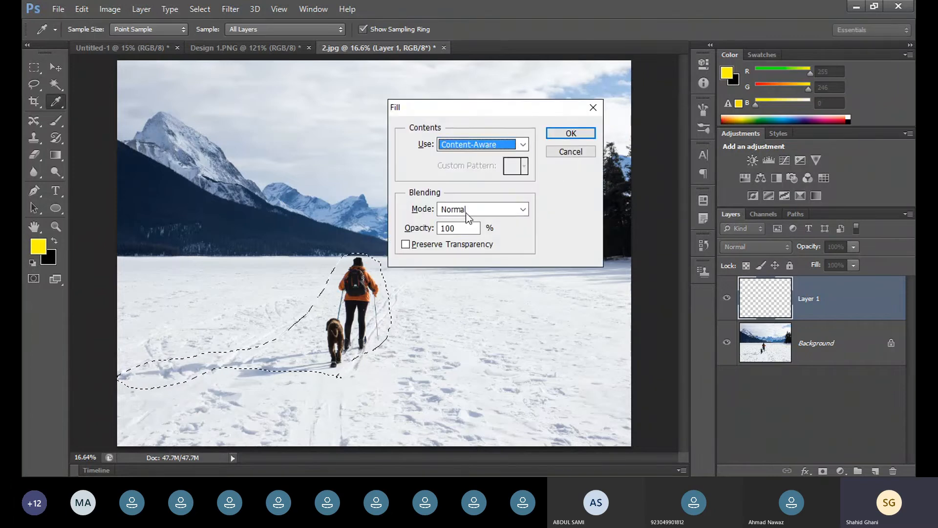
left_click(479, 209)
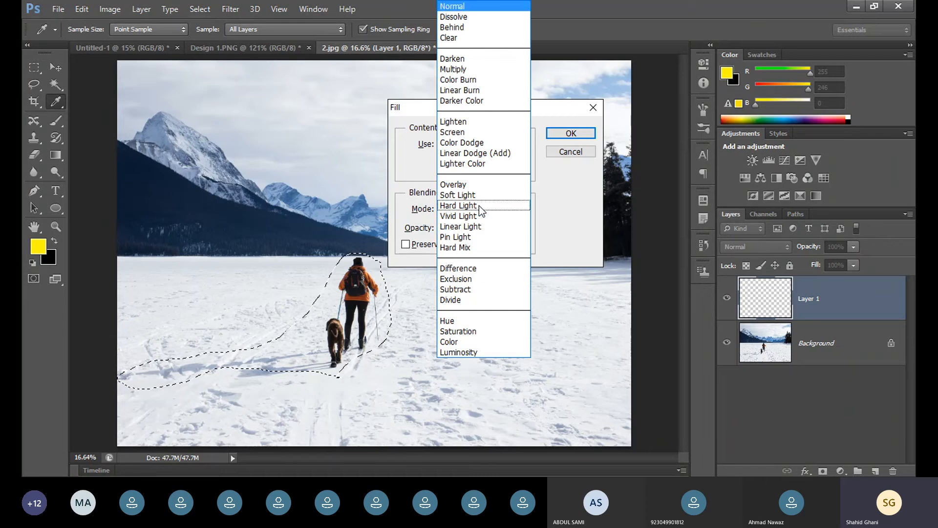
left_click(453, 6)
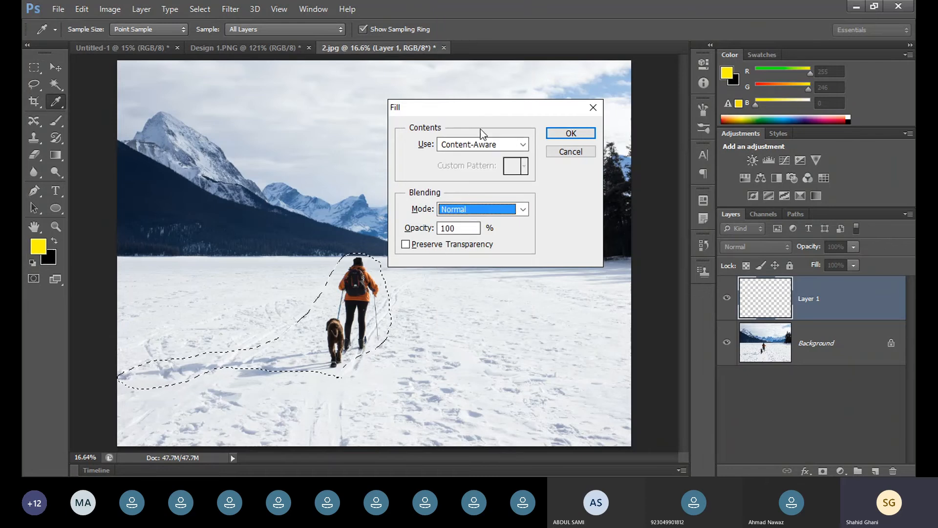
left_click_drag(493, 117, 525, 143)
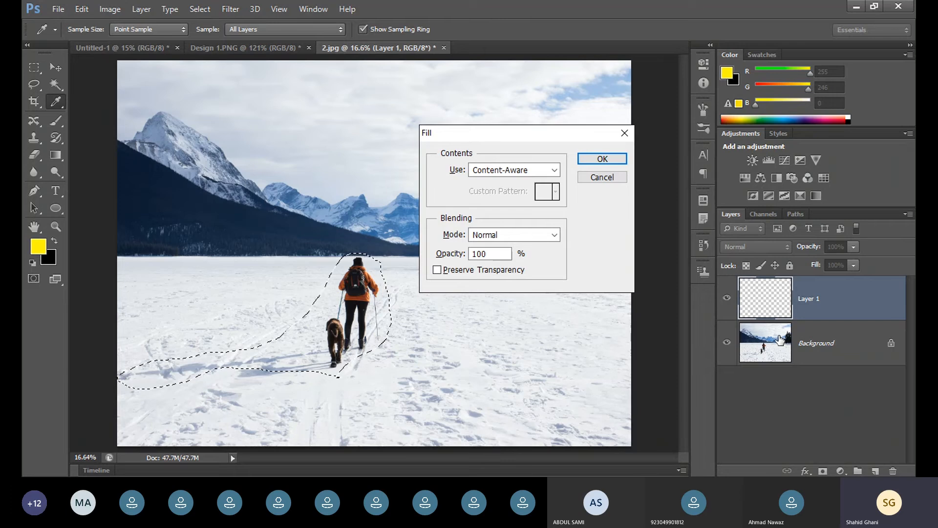
left_click(602, 177)
- Fill the selected hiker, dog and shadow area on the Background layer with Content-Aware contents in Normal mode at 100% opacity, and deselect
left_click(821, 342)
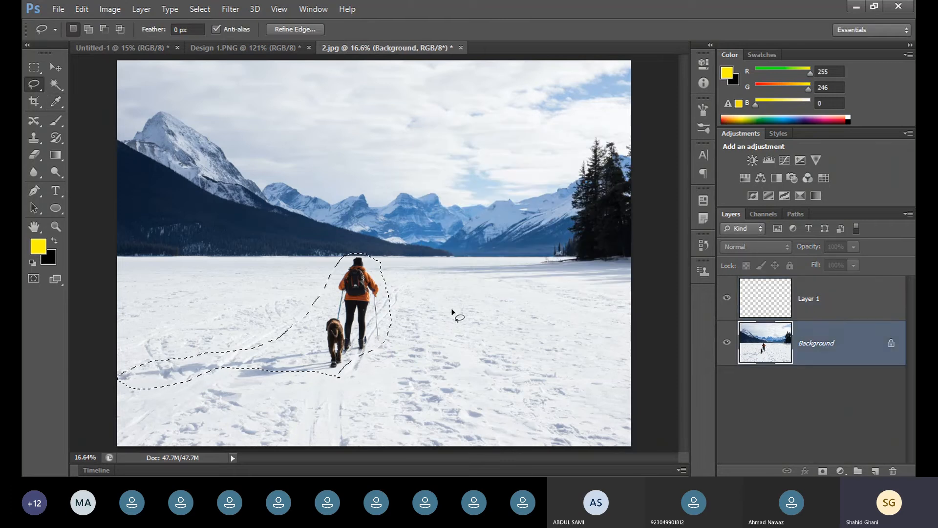
key("shift+F5")
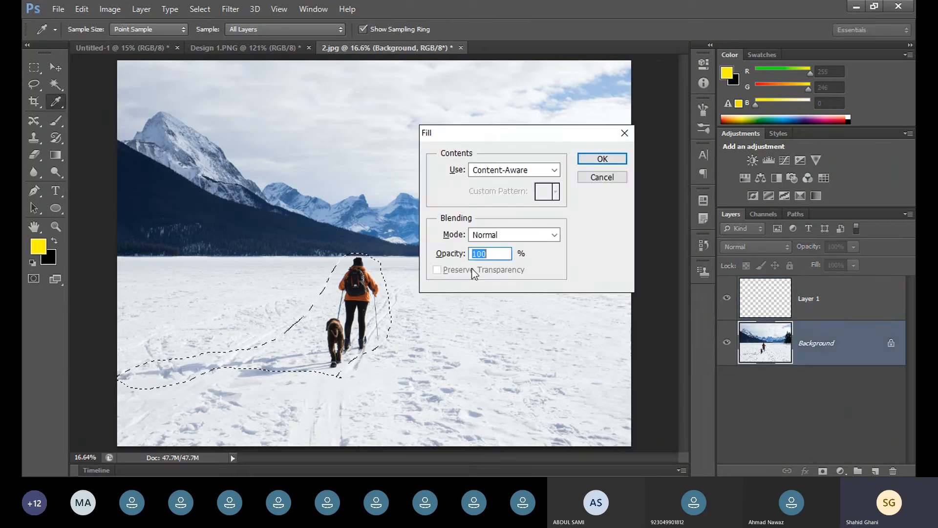
left_click(602, 163)
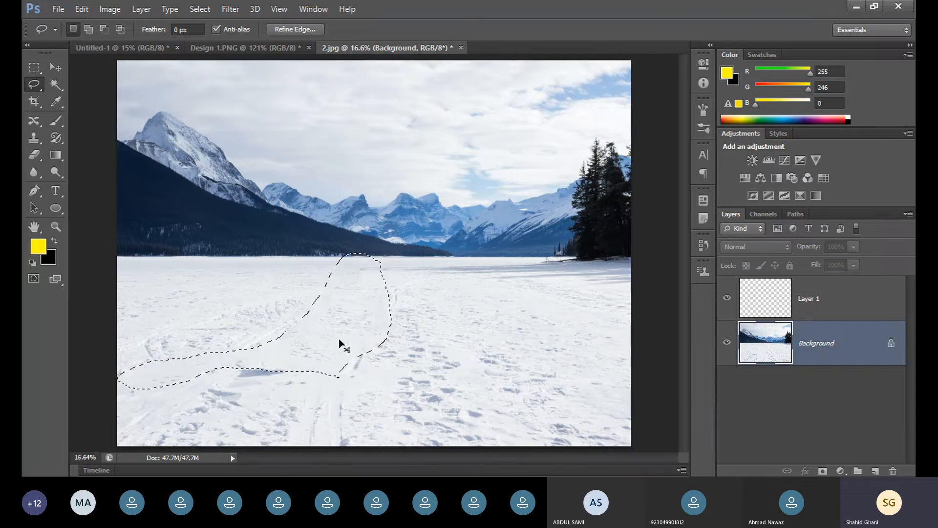
key("ctrl+d")
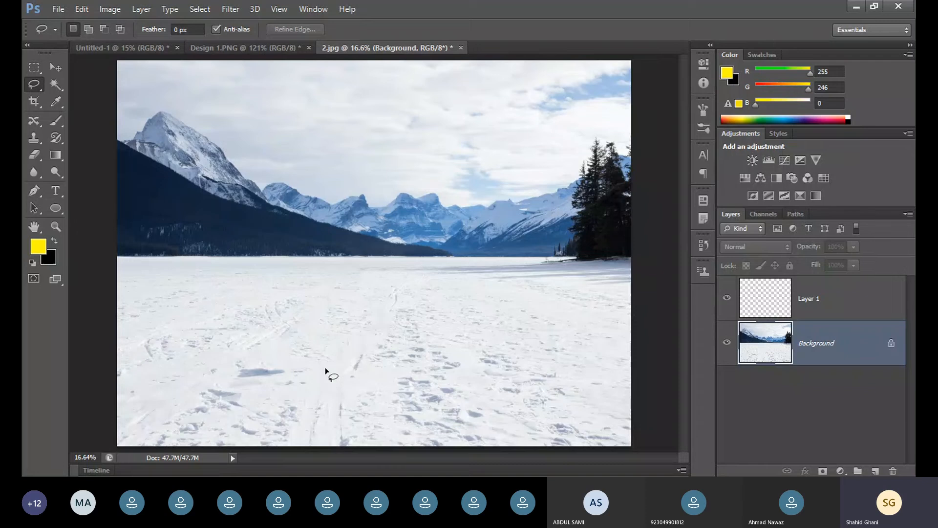
- Patch a snow area in the middle of the photo on Layer 1, using Content-Aware patching with Medium adaptation and all layers sampled
left_click(806, 297)
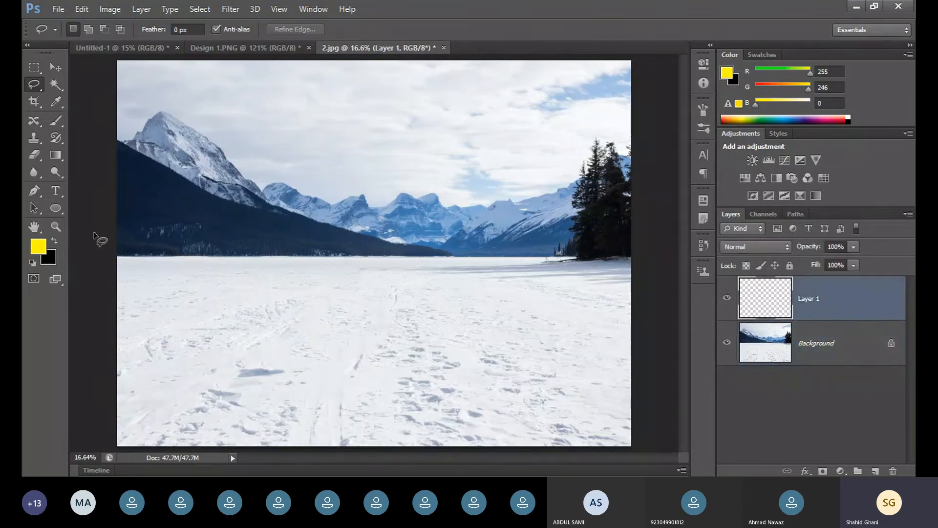
left_click(40, 124)
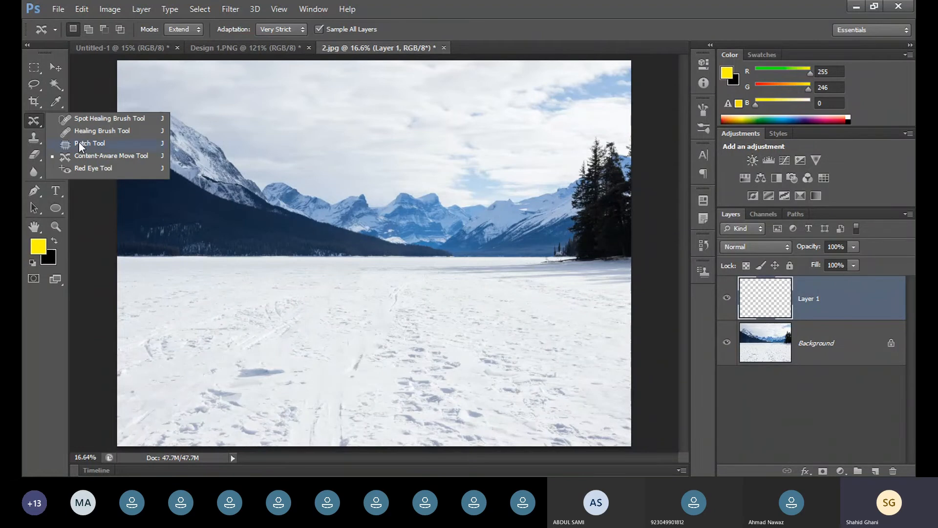
left_click(98, 148)
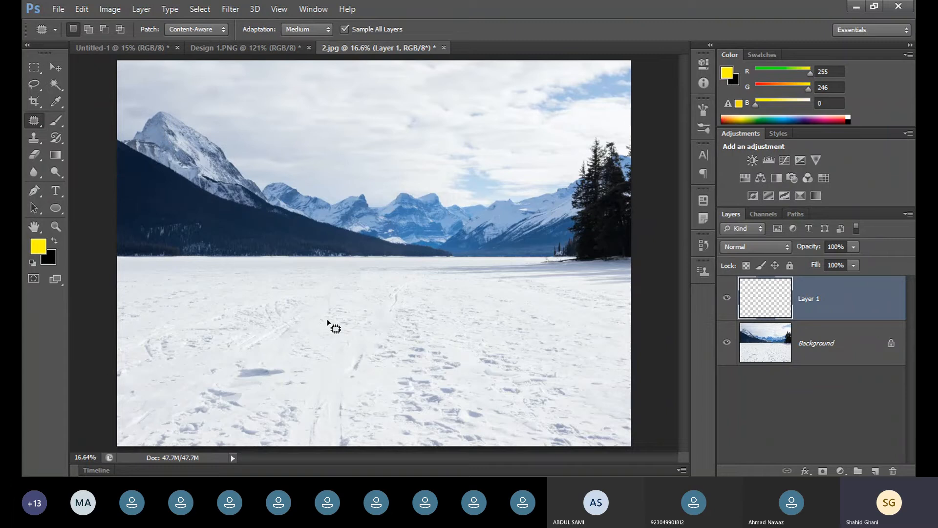
left_click_drag(328, 320, 420, 350)
key("ctrl+d")
- Patch further snow areas in the lower left and lower centre of the photo from cleaner snow, and clear the selection
mouse_move(277, 332)
left_mouse_down()
mouse_move(210, 339)
mouse_move(283, 390)
left_mouse_up()
key("ctrl+d")
left_click_drag(206, 361, 207, 364)
mouse_move(194, 390)
left_mouse_down()
mouse_move(439, 327)
mouse_move(519, 355)
mouse_move(527, 342)
left_mouse_up()
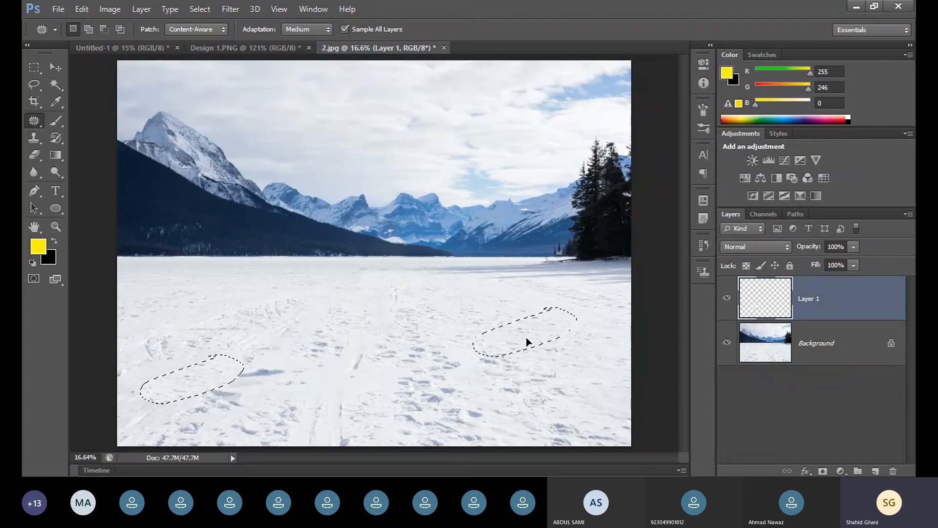
left_click_drag(528, 341, 527, 341)
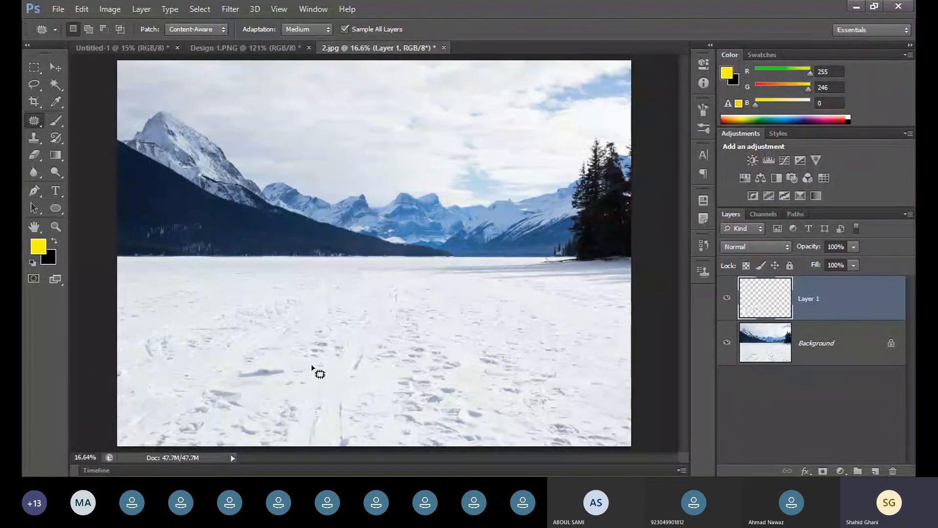
mouse_move(312, 366)
left_mouse_down()
mouse_move(334, 400)
mouse_move(315, 430)
left_mouse_up()
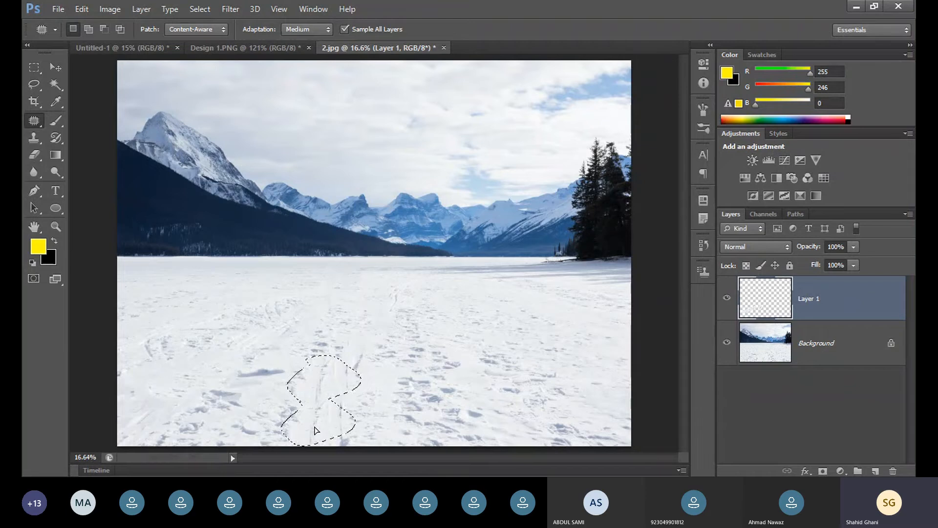
key("ctrl+d")
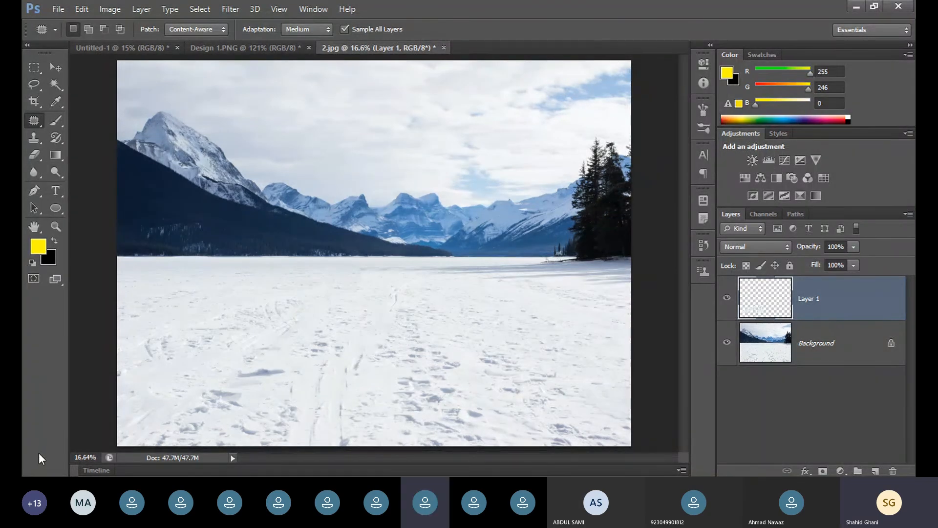
- Switch to the blank Untitled-1 document and add a new empty layer above its Background
left_click(234, 47)
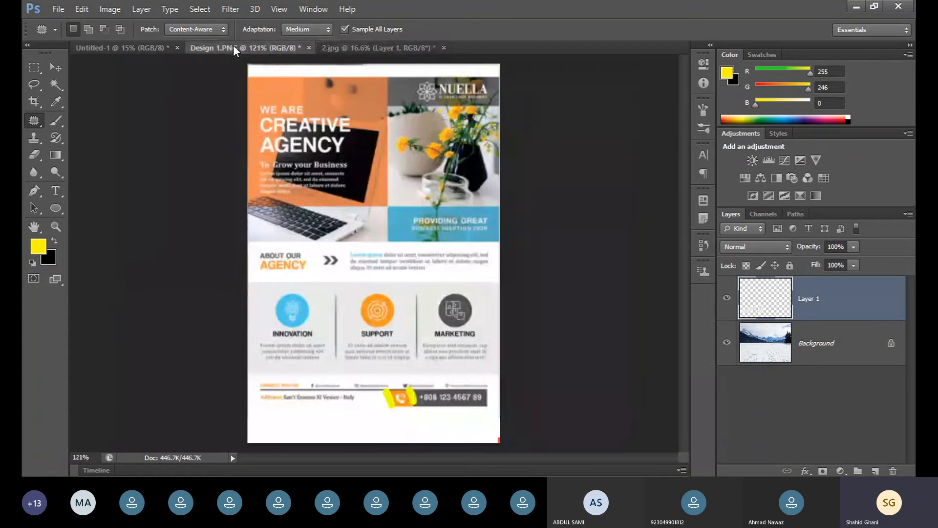
left_click(135, 47)
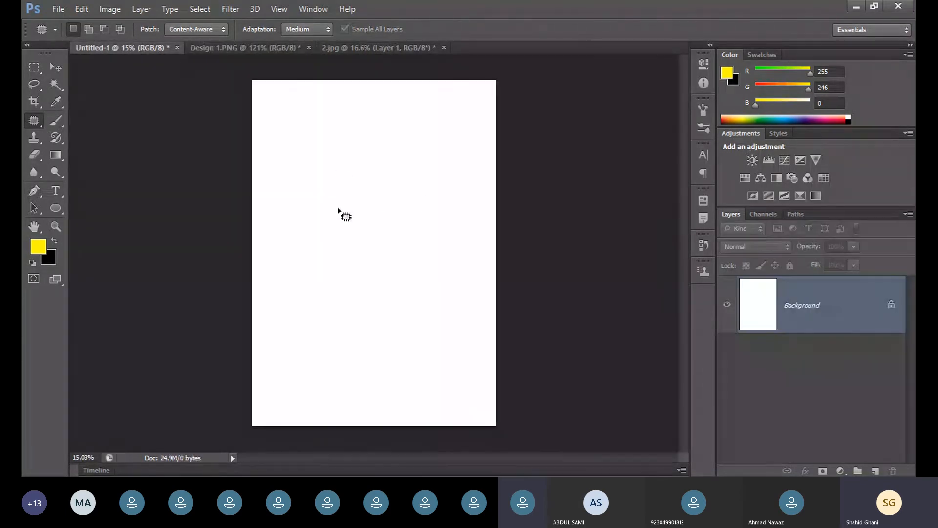
scroll(342, 215, "up", 1)
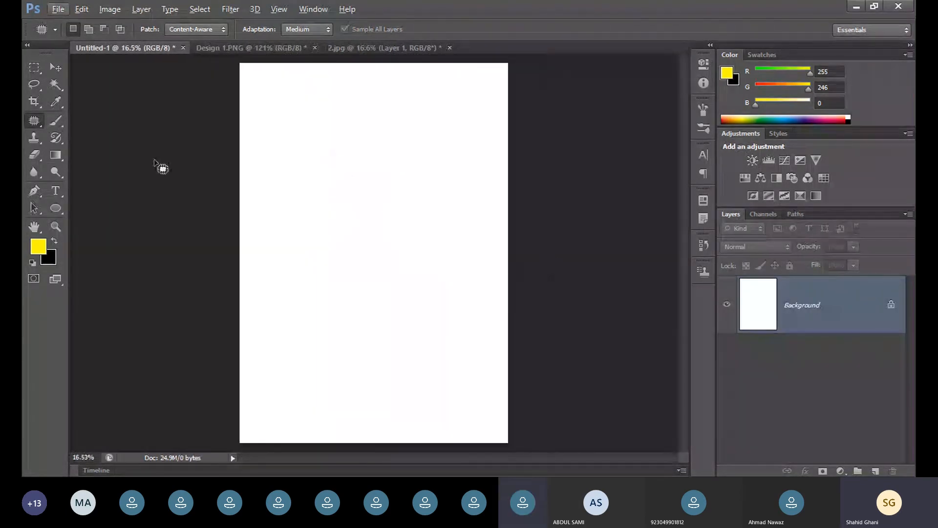
left_click(876, 471)
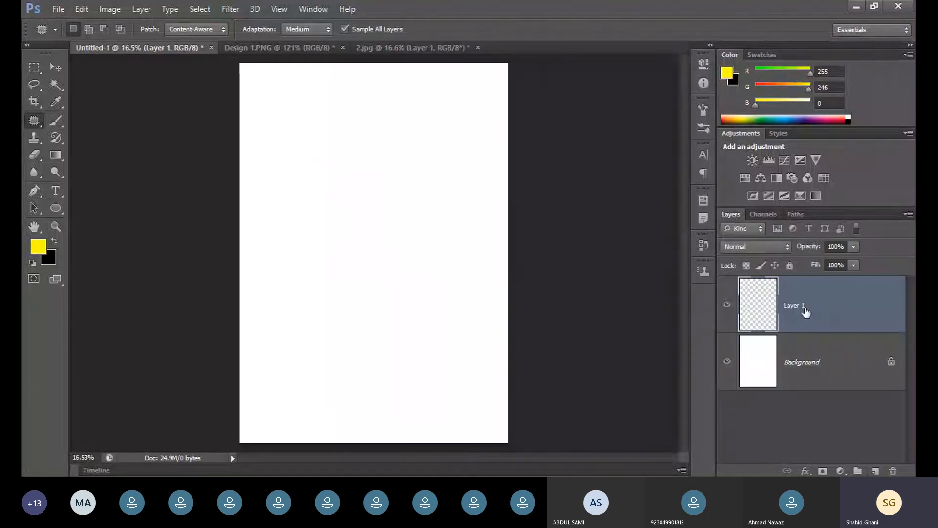
- Make black the foreground colour and paint a thick S-shaped stroke down Layer 1 with a 250 px Brush
left_click(54, 241)
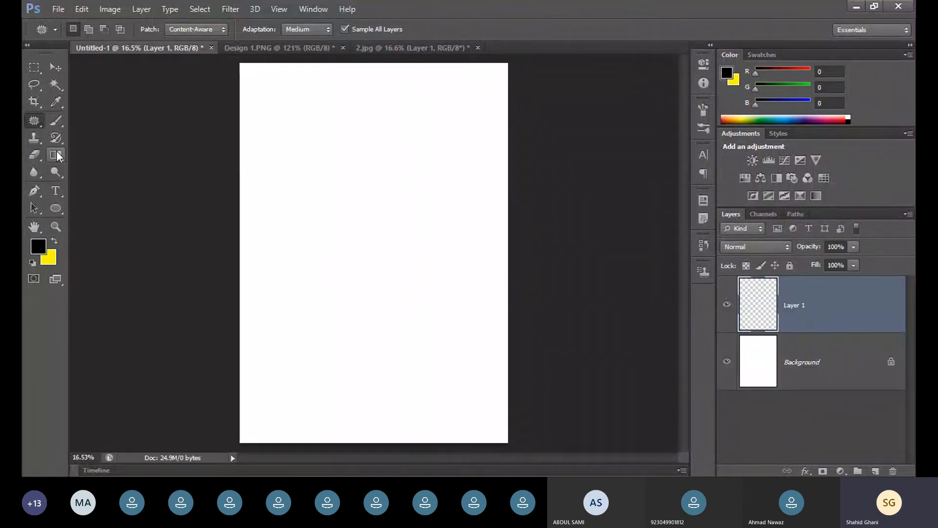
left_click(56, 121)
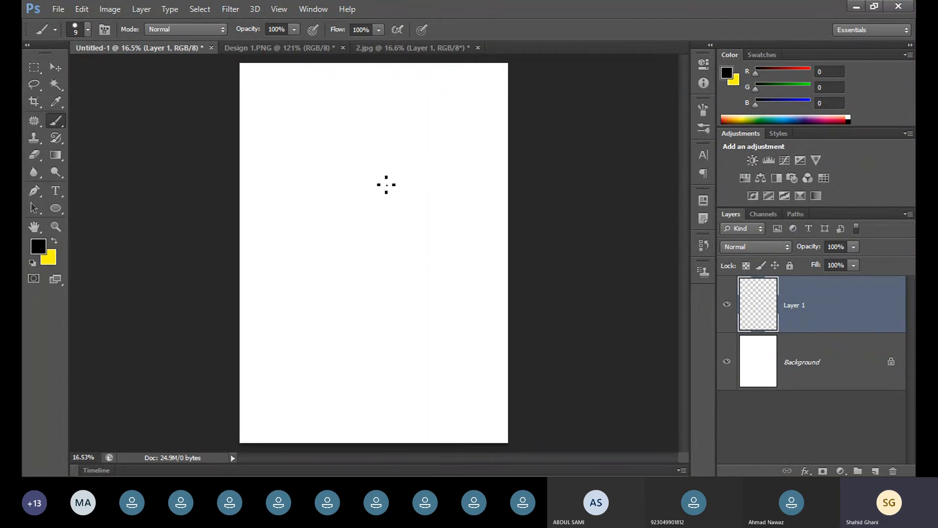
key("bracketright")
key("bracketright")
key("bracketright")
key("bracketright")
key("bracketright")
key("bracketright")
key("bracketright")
key("bracketright")
key("bracketright")
key("bracketright")
key("bracketright")
key("bracketright")
key("bracketright")
key("bracketright")
key("bracketright")
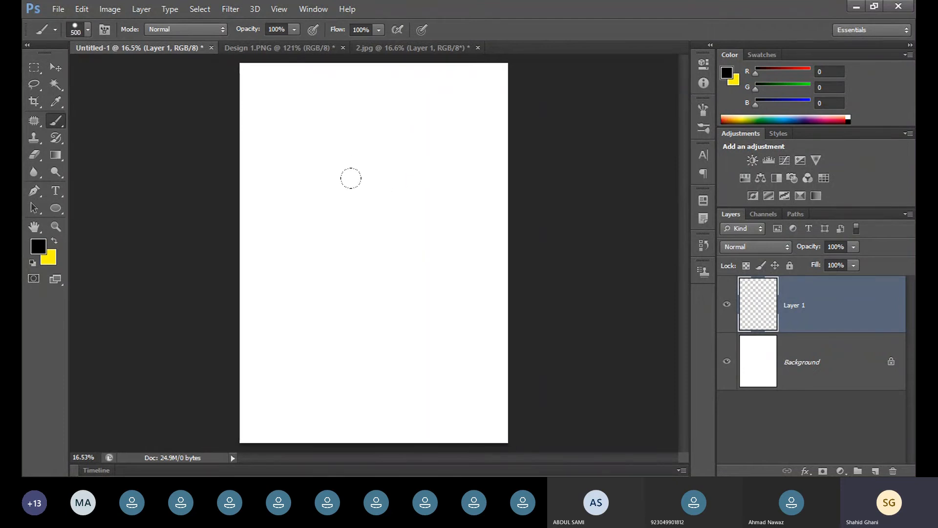
key("bracketleft")
key("bracketleft")
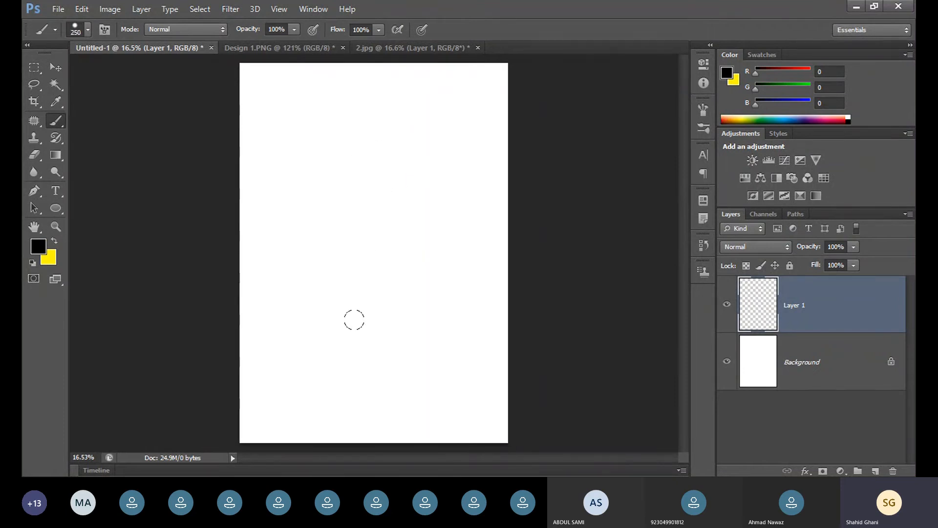
left_click_drag(373, 136, 337, 380)
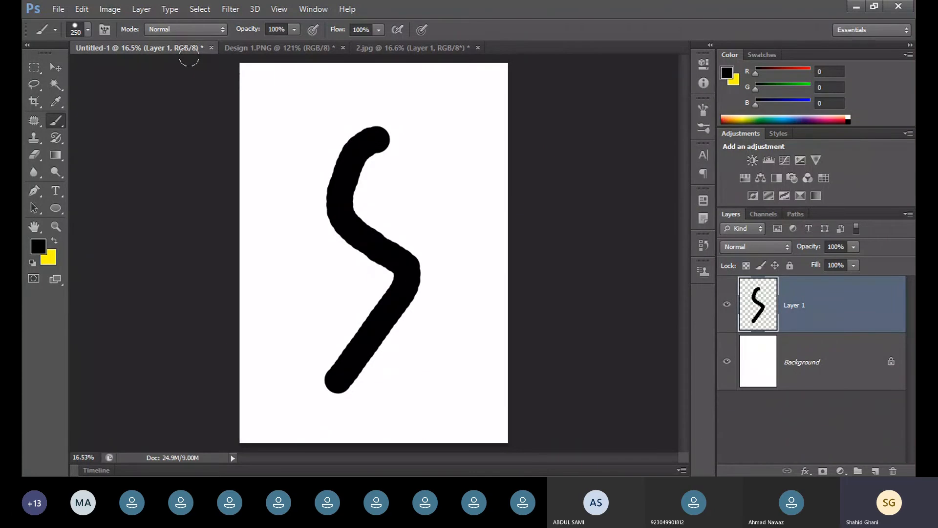
- Try filling Layer 1 with the Foreground Color in Normal mode at 100% opacity, and undo the fill
key("i")
key("shift+BackSpace")
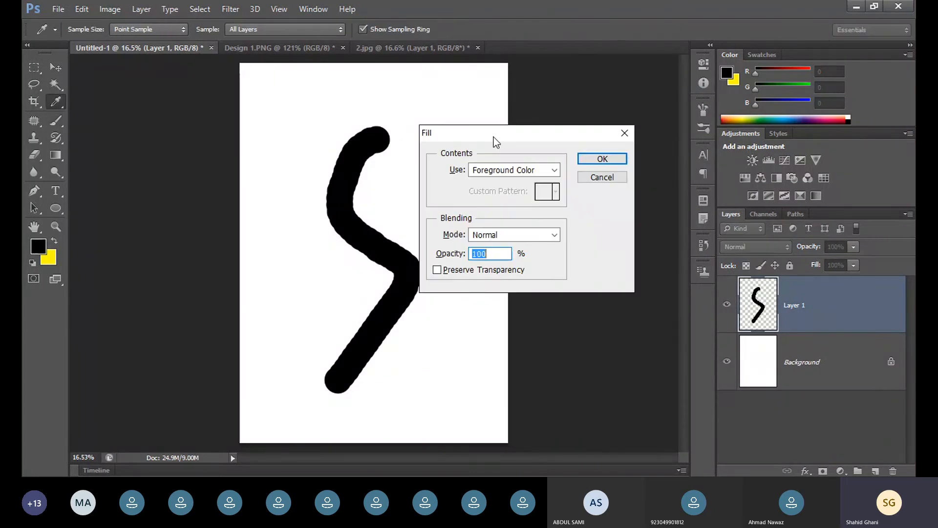
left_click_drag(494, 137, 554, 120)
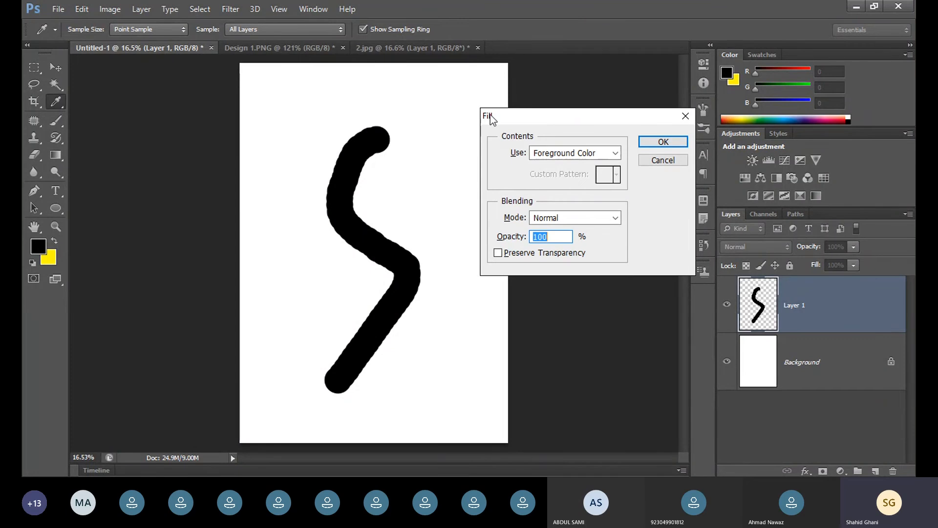
left_click_drag(491, 119, 475, 64)
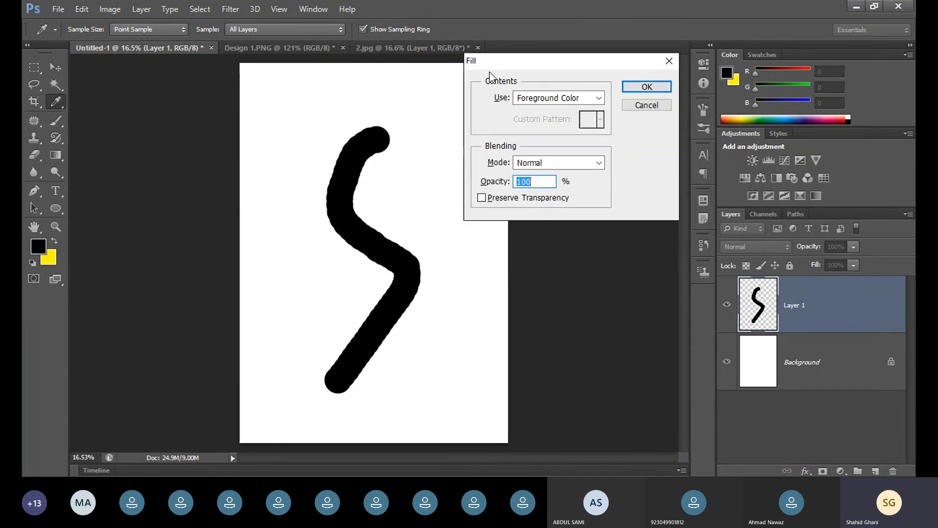
left_click(648, 88)
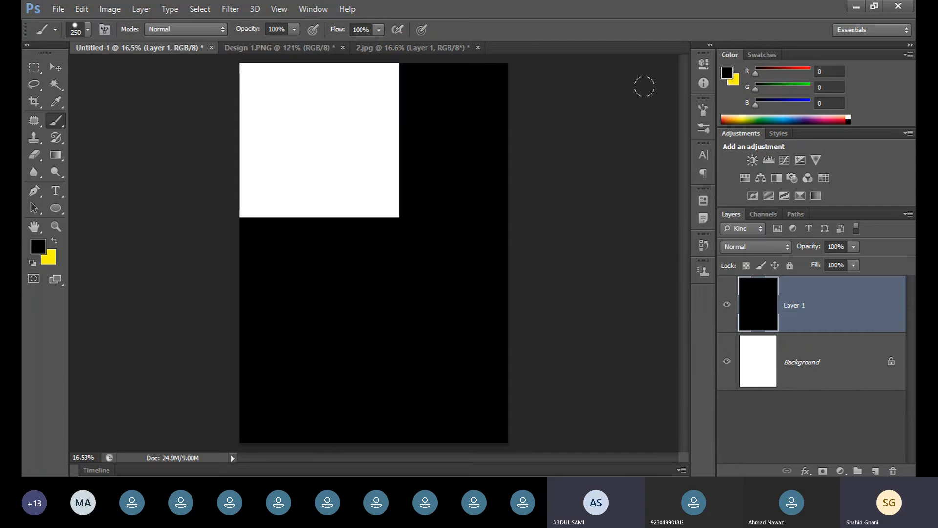
key("ctrl+z")
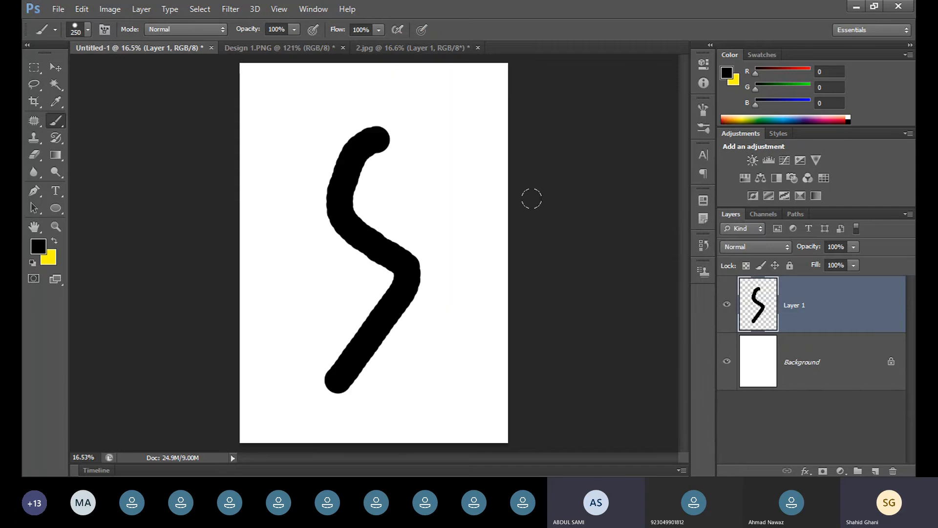
- Try filling Layer 1 with the Background Color in Normal mode at 100% opacity, and undo the fill
key("shift+F5")
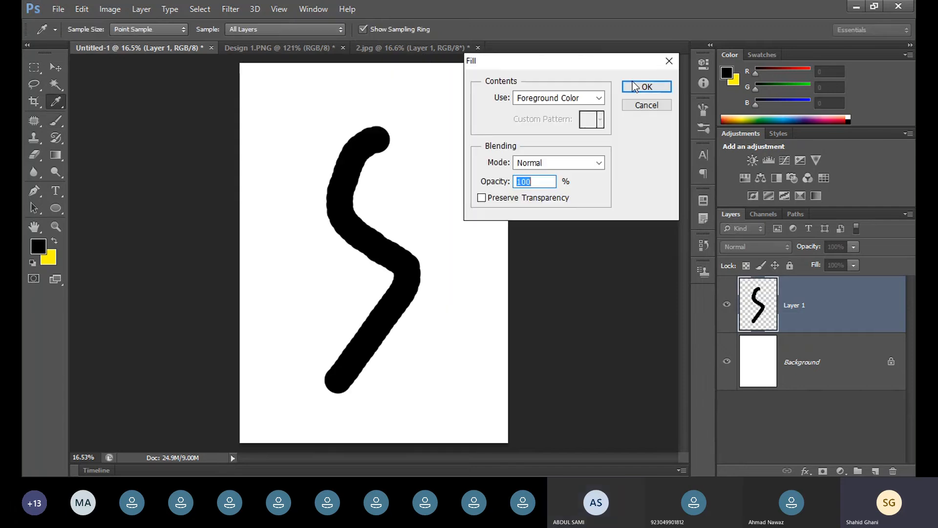
left_click(553, 97)
left_click(554, 99)
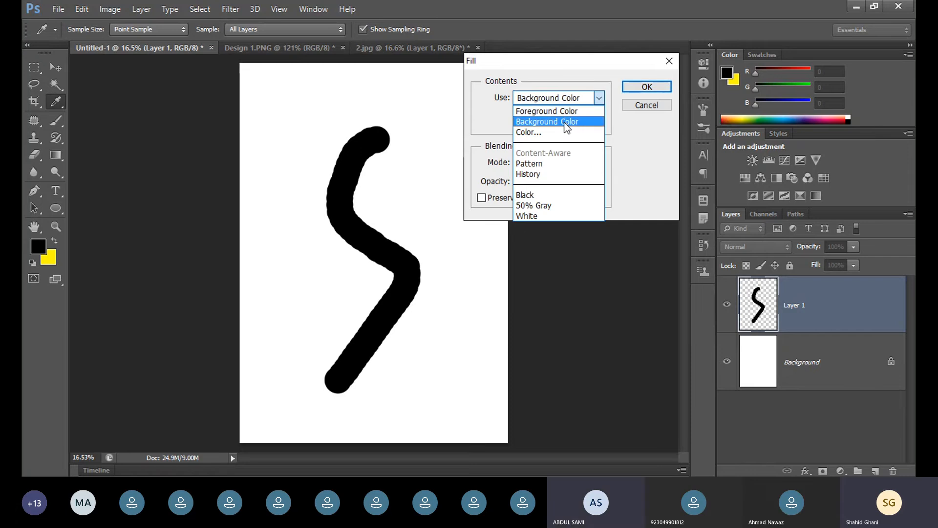
left_click(567, 126)
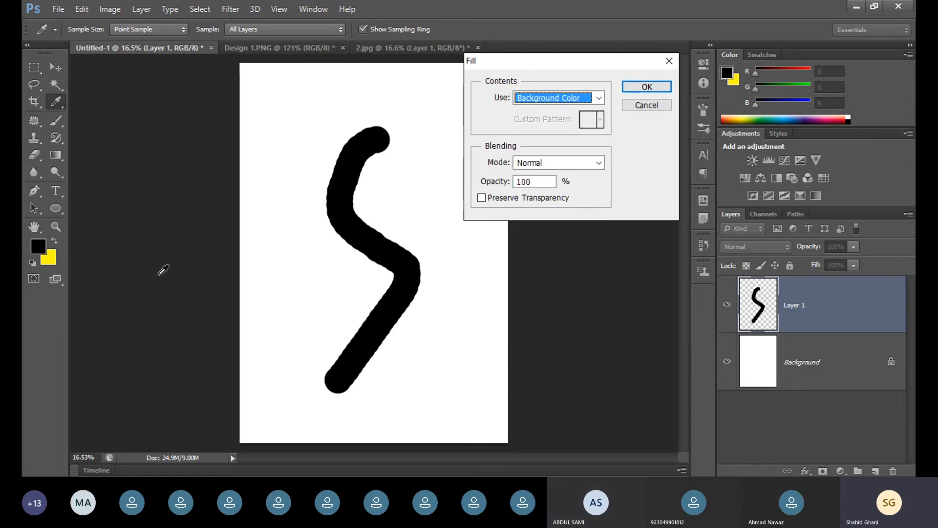
left_click(640, 88)
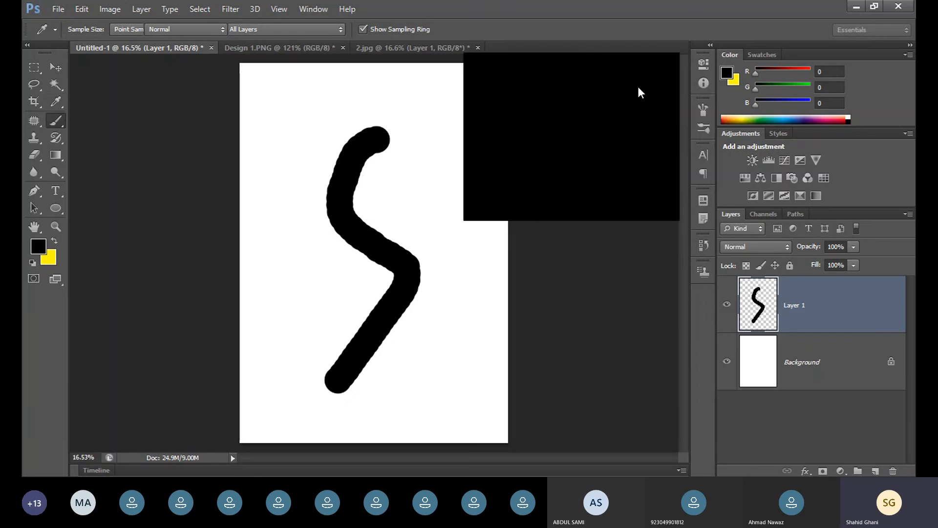
key("b")
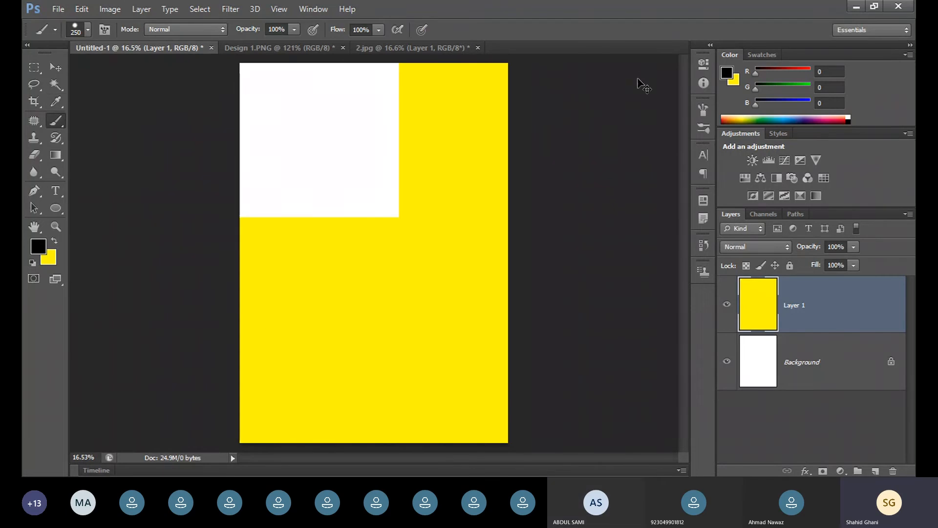
key("ctrl+z")
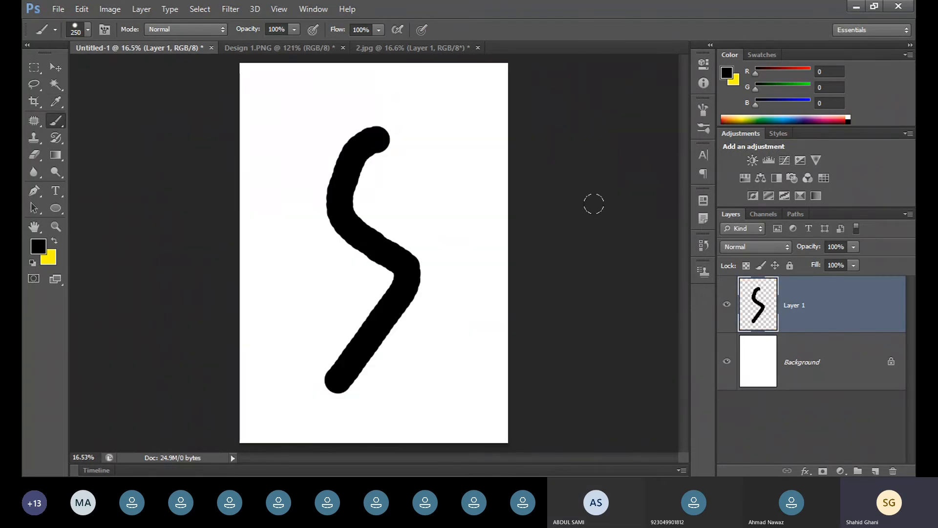
- Fill the stroke on Layer 1 with red (ff0000) while preserving transparency, and move it slightly up and to the right
key("i")
key("shift+F5")
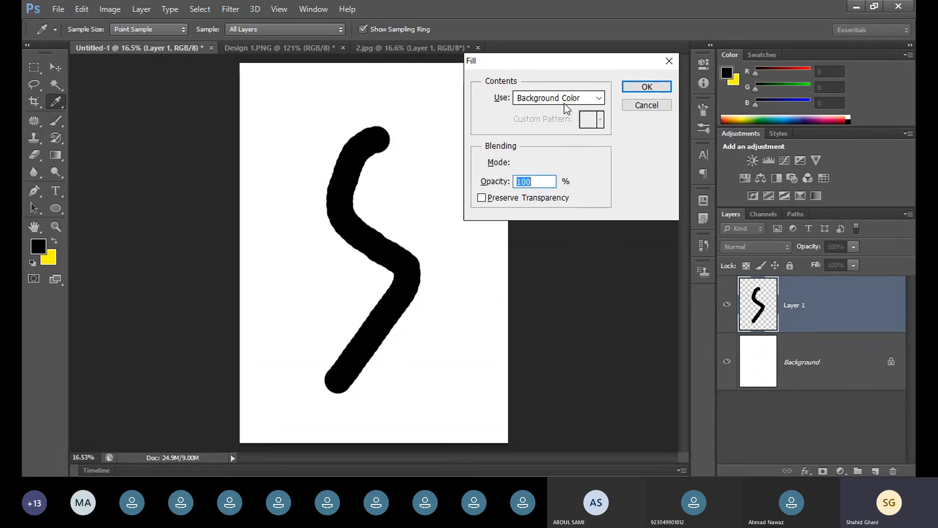
left_click(571, 93)
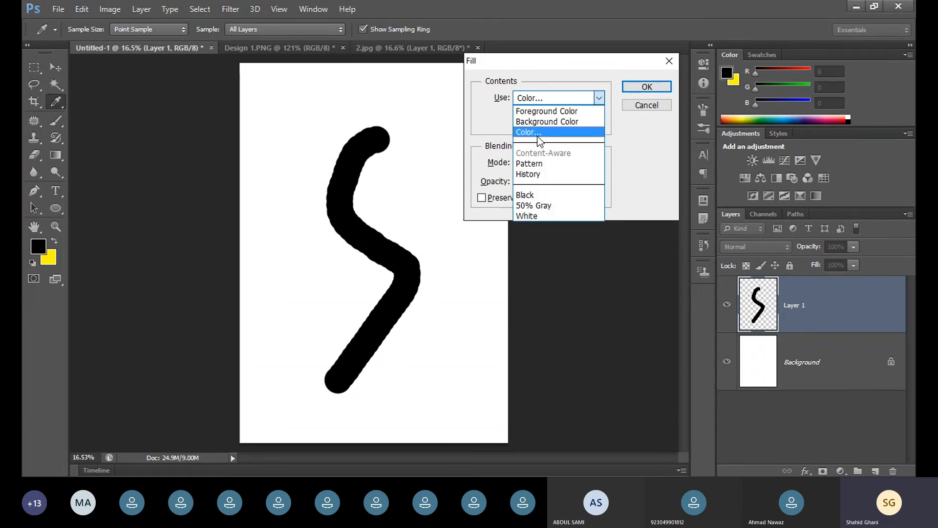
left_click(537, 137)
left_click_drag(428, 306, 681, 181)
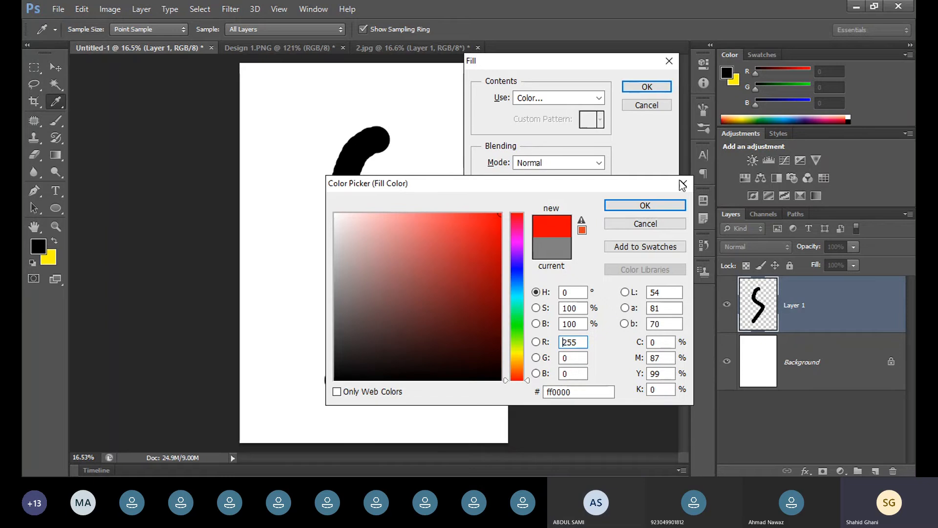
left_click(677, 204)
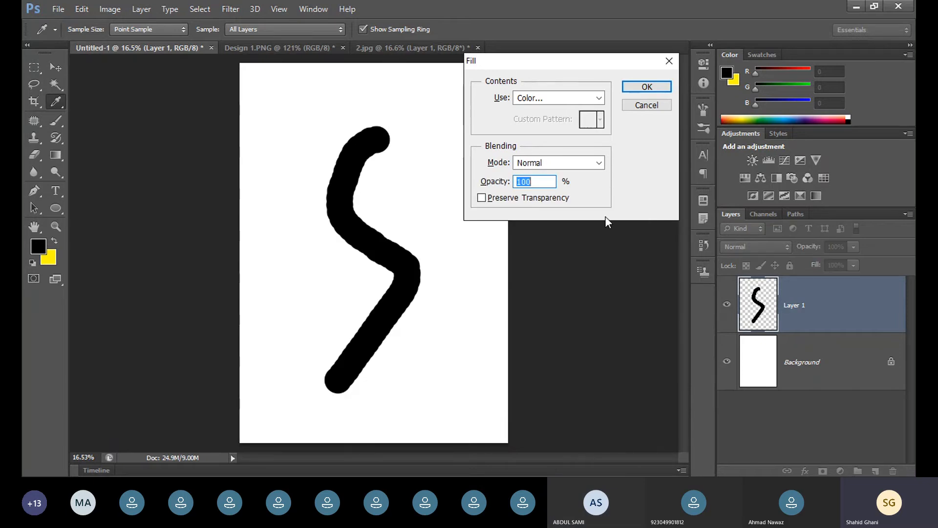
left_click(480, 198)
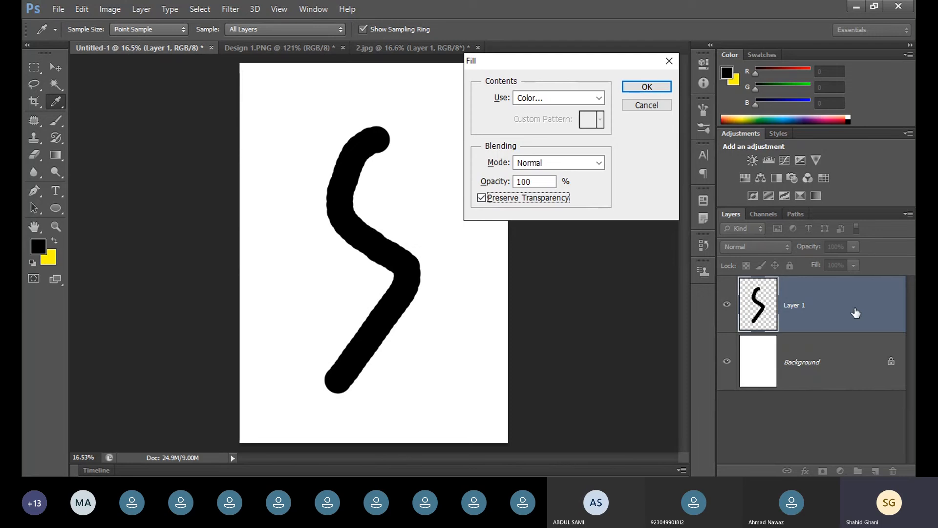
left_click(638, 90)
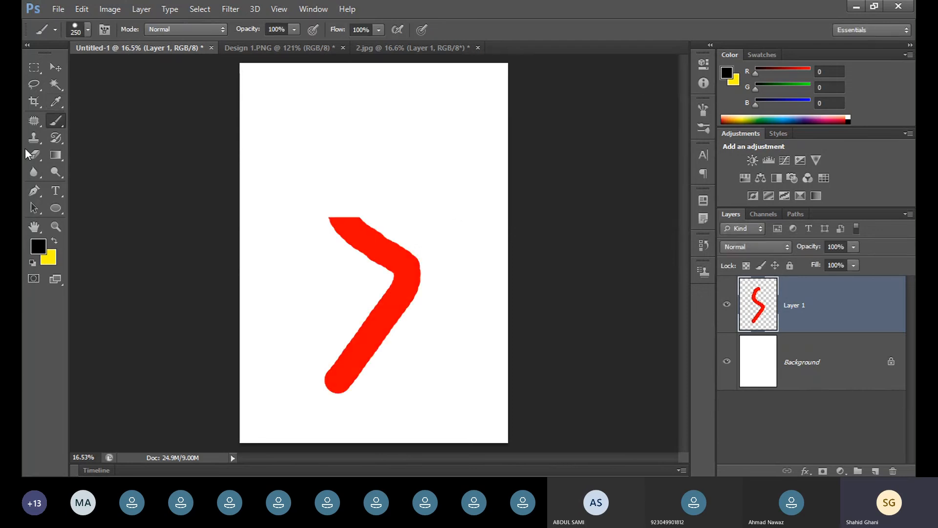
left_click(55, 67)
mouse_move(368, 241)
left_mouse_down()
mouse_move(383, 243)
mouse_move(375, 230)
left_mouse_up()
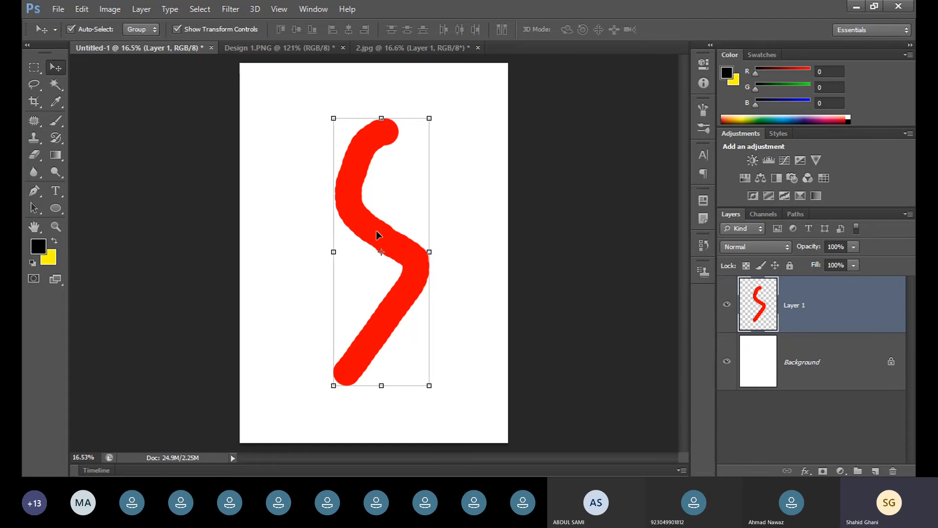
- Refill the stroke on Layer 1 with the Background Color, preserving transparency, and move it down and to the right
key("shift+F5")
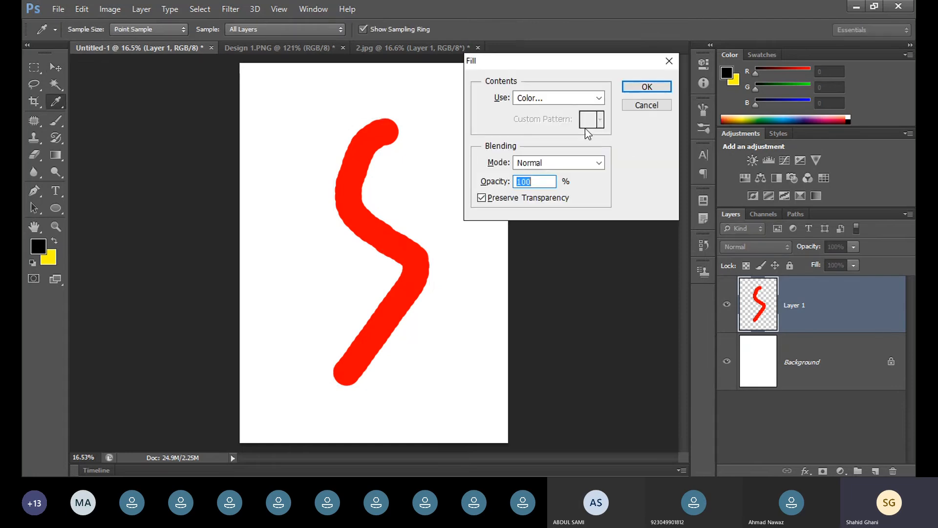
left_click(558, 98)
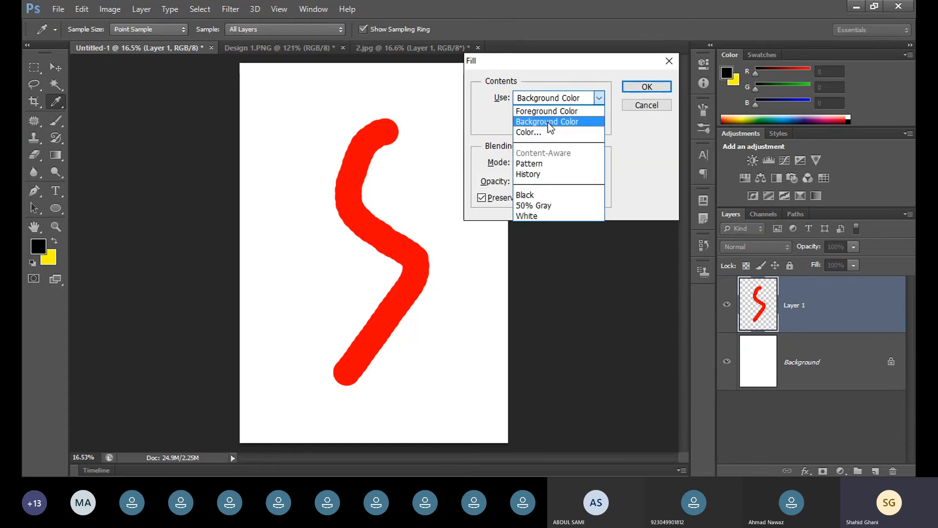
left_click(547, 122)
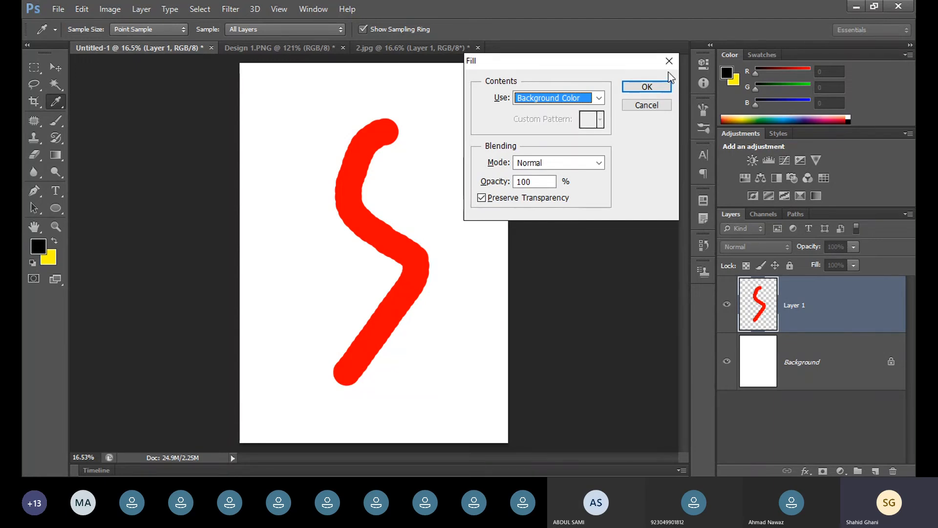
left_click(665, 86)
left_click(666, 87)
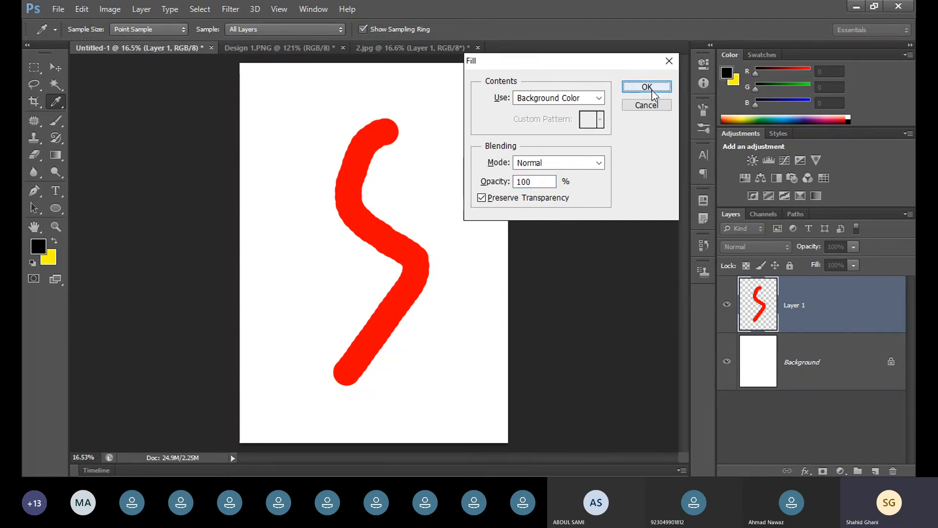
key("v")
mouse_move(389, 296)
left_mouse_down()
mouse_move(424, 314)
mouse_move(407, 327)
left_mouse_up()
- Marquee-select a square area near the upper-left corner of the page and fill it with the yellow background colour on Layer 1
left_click(34, 67)
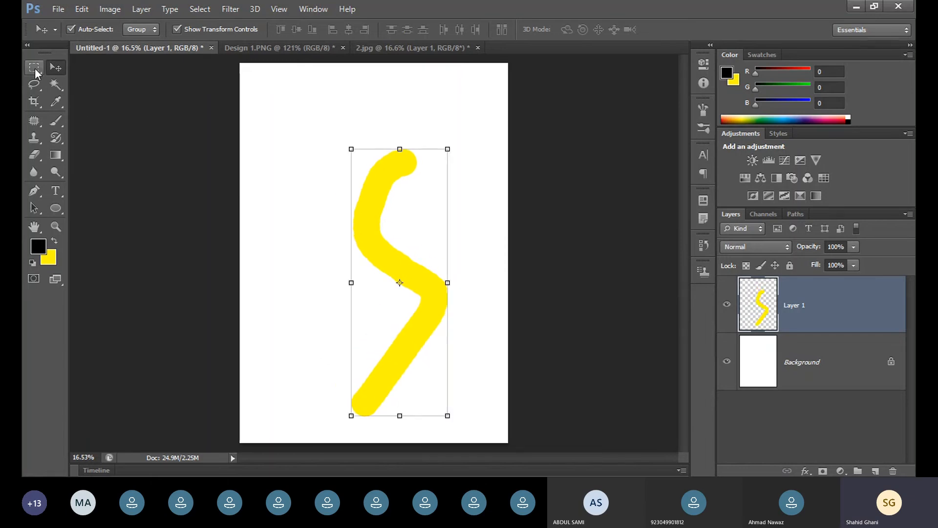
left_click_drag(260, 82, 327, 153)
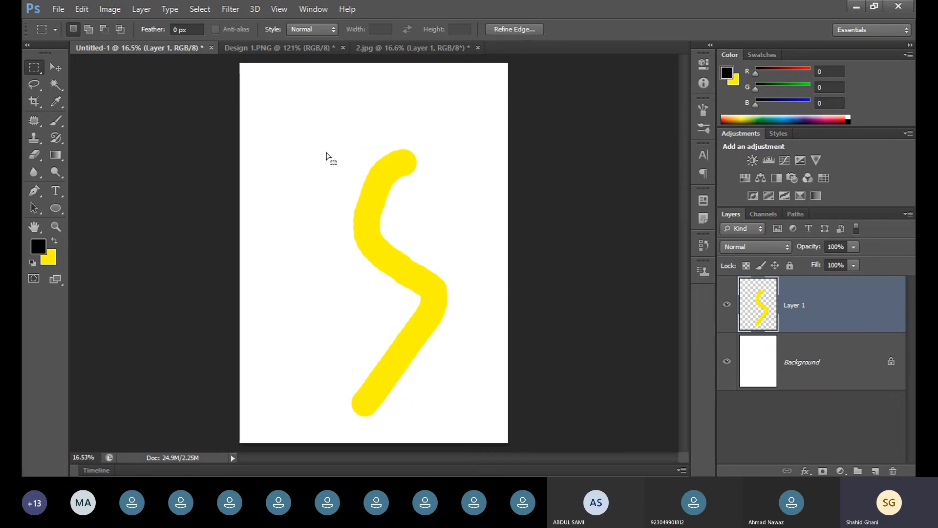
key("ctrl+BackSpace")
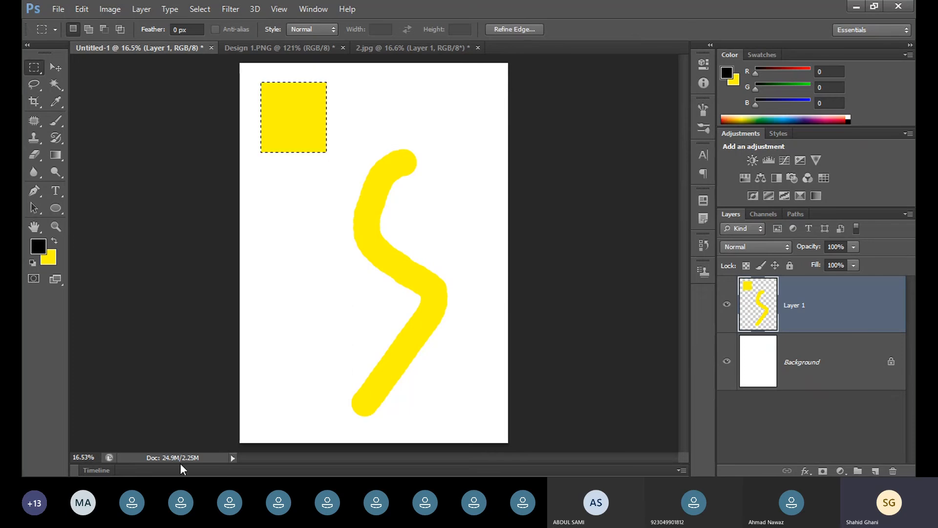
- Select a smaller square near the page's lower-left corner, make the foreground colour red (ff0000), and fill the square with it
left_click_drag(253, 368, 306, 422)
left_click(39, 258)
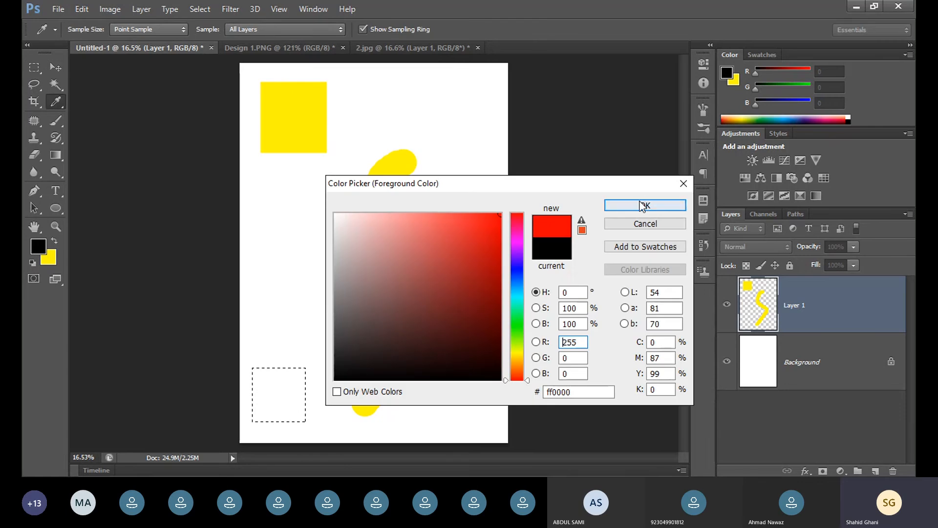
left_click(641, 202)
key("ctrl+BackSpace")
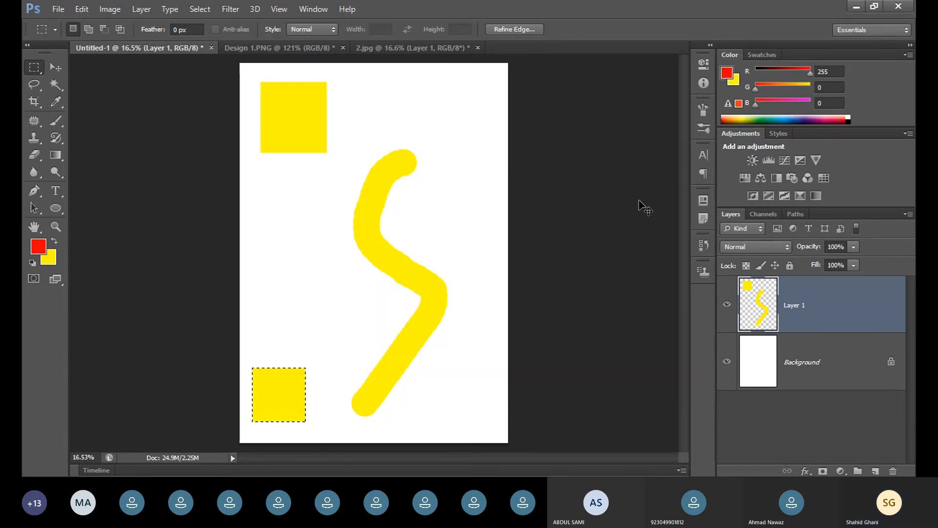
key("alt+BackSpace")
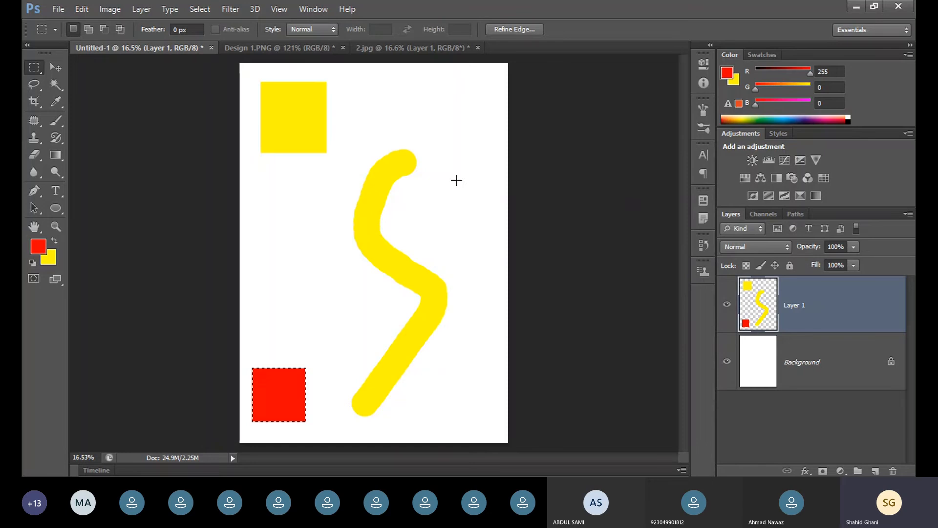
- Select a narrow upright rectangle near the page's right edge, fill it with a black foreground colour, and clear the selection
left_click_drag(455, 186, 488, 258)
key("i")
left_click(615, 208)
key("alt+BackSpace")
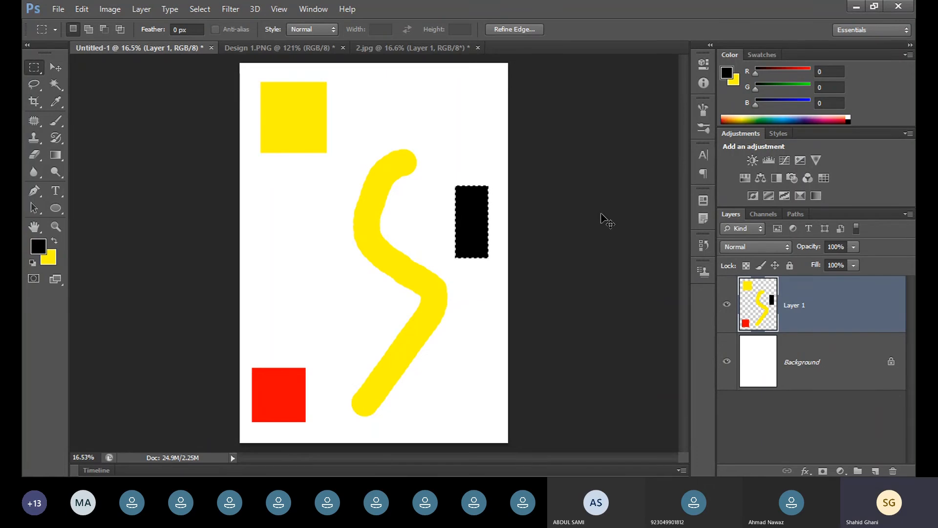
key("ctrl+d")
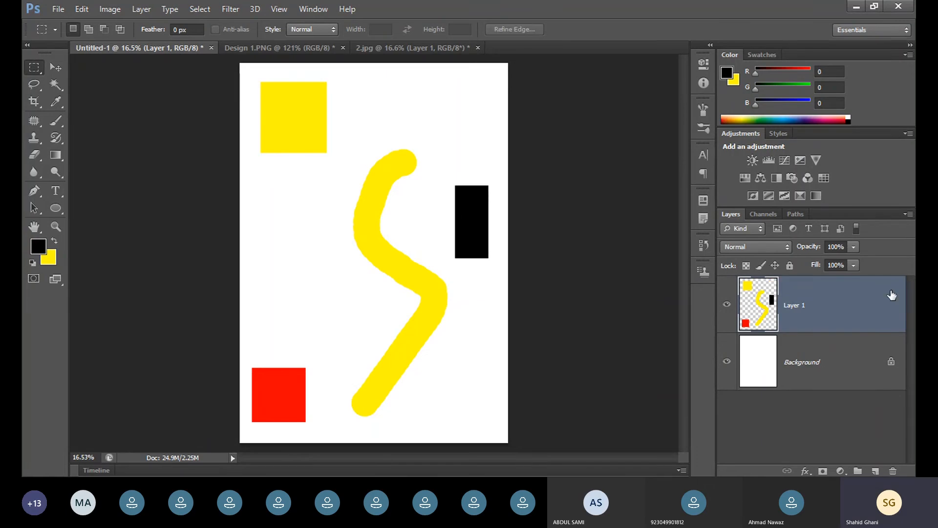
- Try filling the whole of Layer 1 with the background colour without preserving transparency, and undo the fill
key("ctrl+BackSpace")
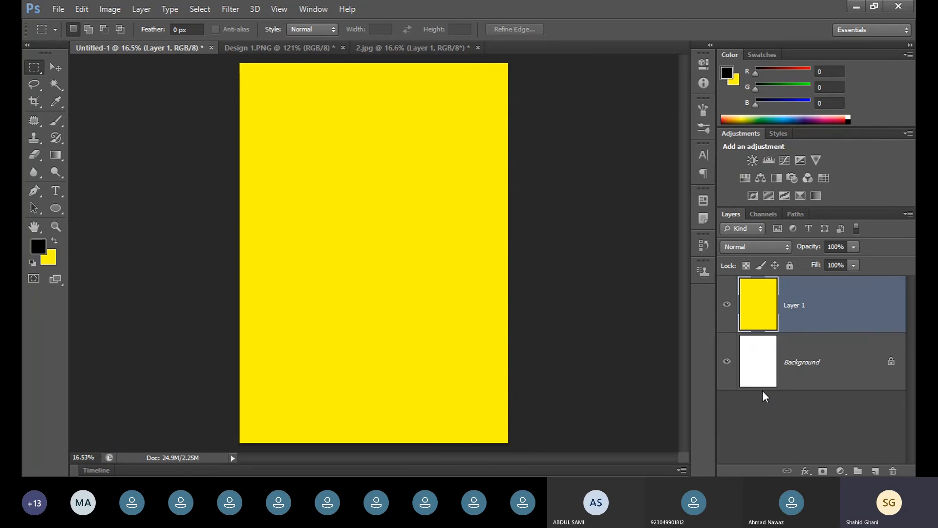
key("ctrl+z")
- Recolour all shapes on Layer 1 with a green (12ff00) colour fill that preserves transparency, and nudge the layer slightly
key("shift+BackSpace")
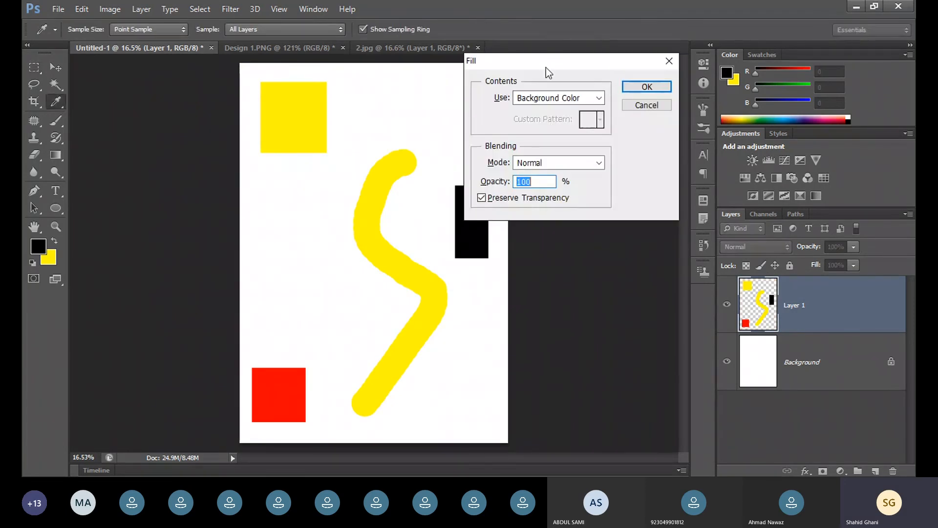
left_click_drag(547, 68, 642, 93)
left_click(650, 123)
left_click(621, 159)
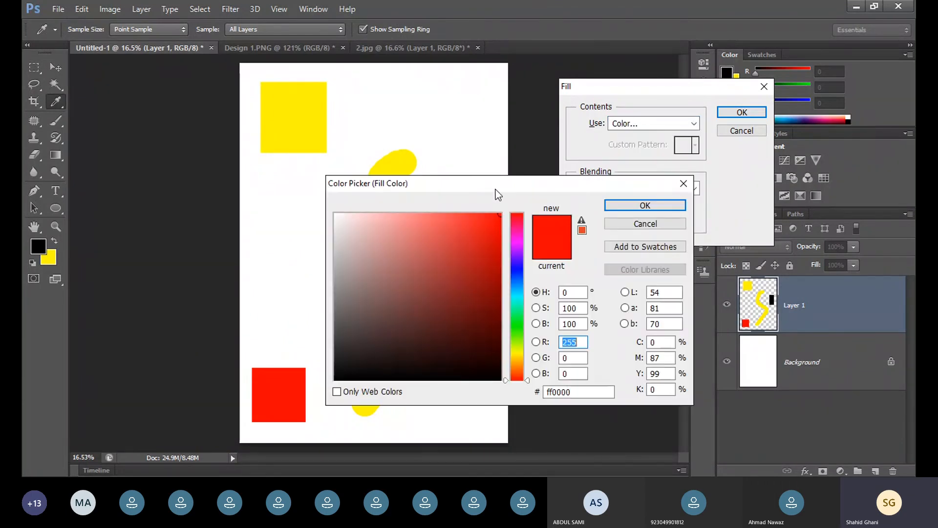
left_click_drag(498, 195, 684, 120)
left_click(703, 252)
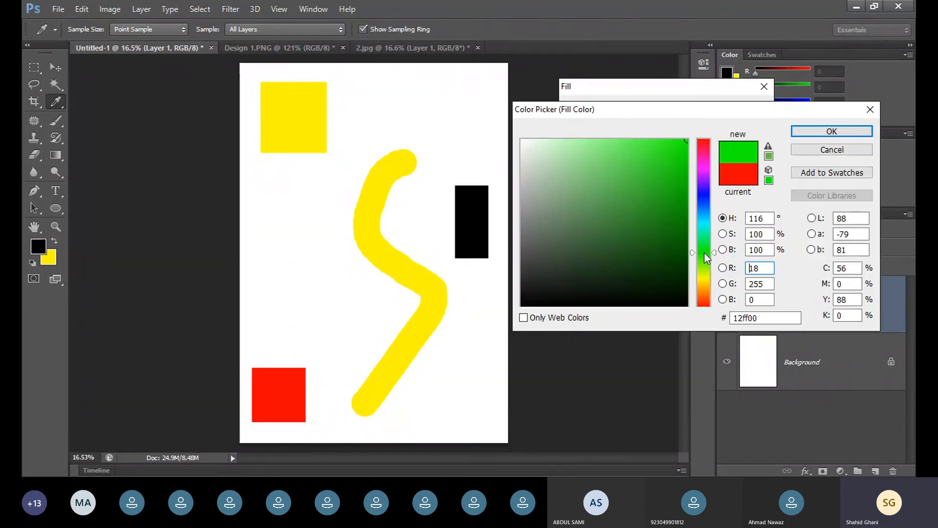
left_click(826, 132)
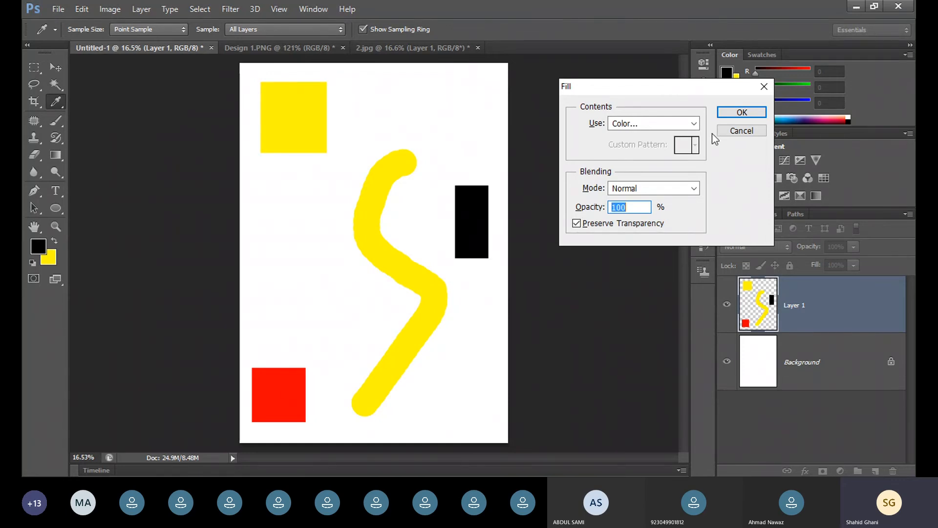
left_click(742, 113)
key("m")
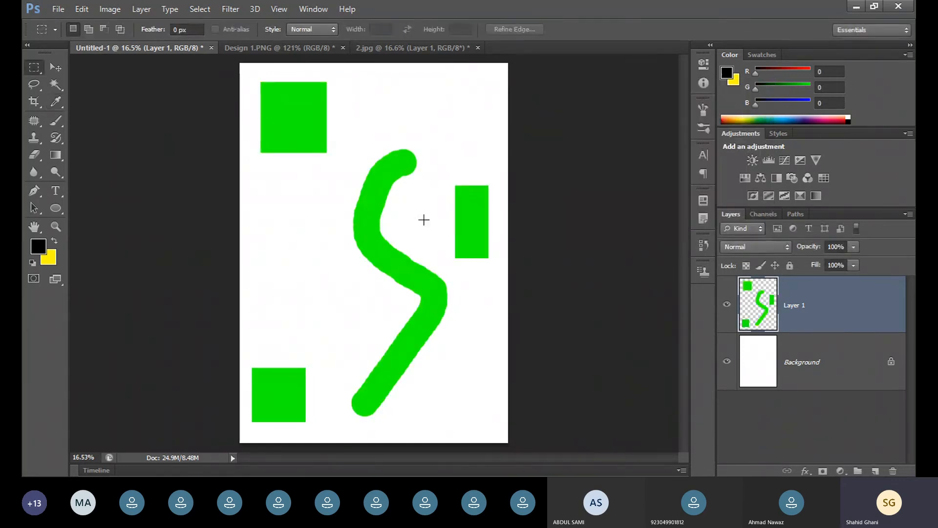
left_click(47, 71)
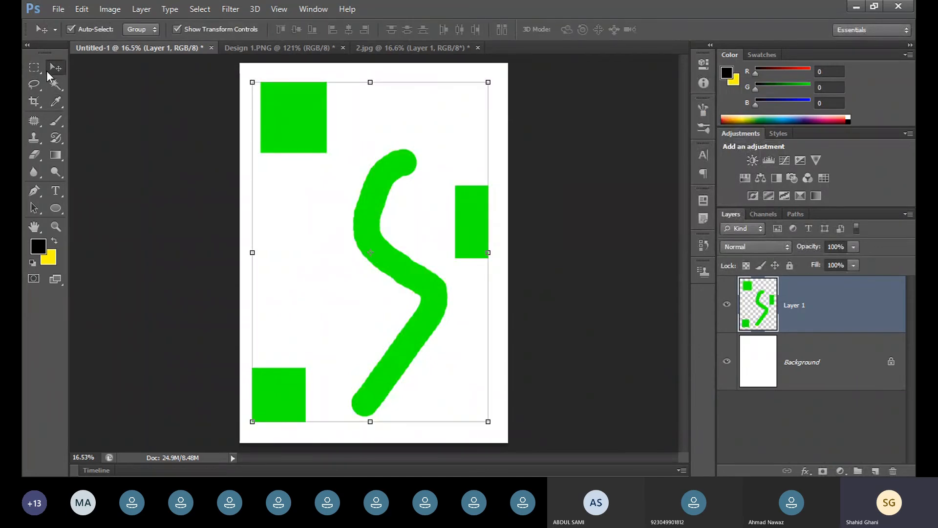
left_click_drag(289, 128, 293, 128)
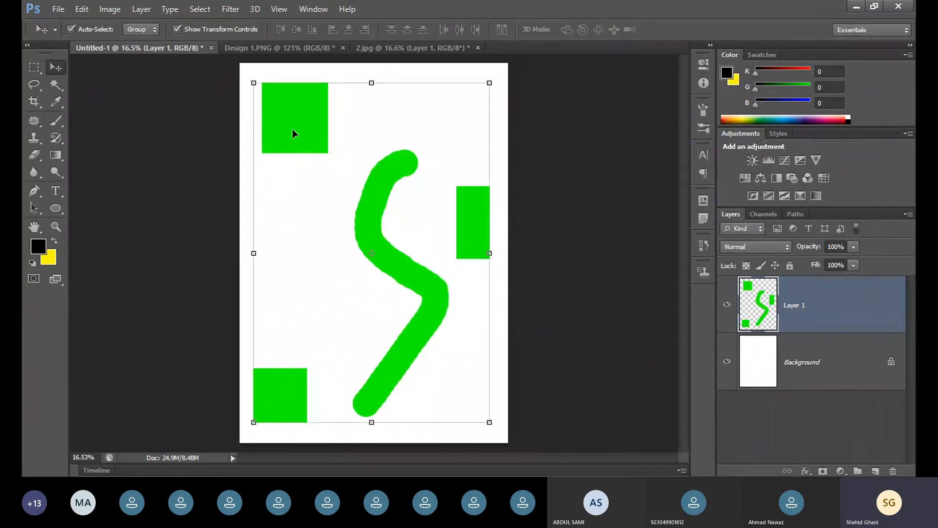
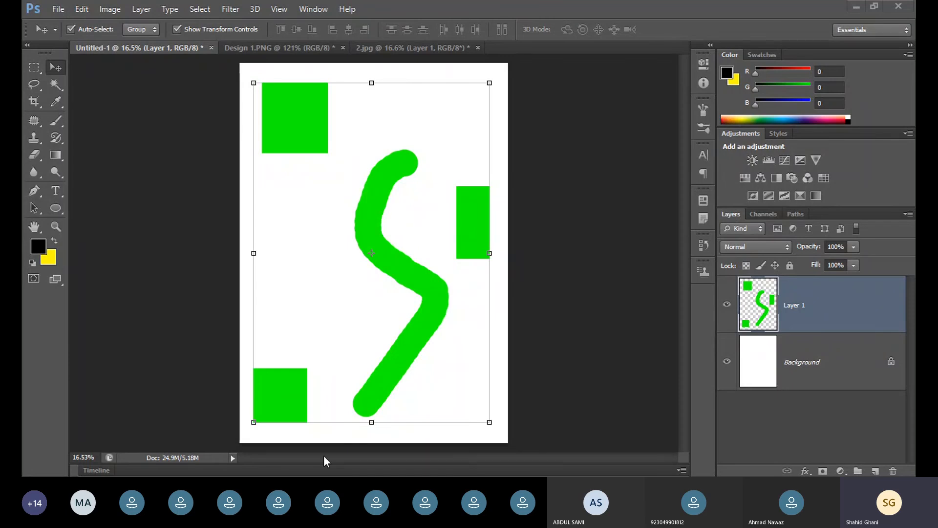
left_click(58, 8)
left_click(66, 36)
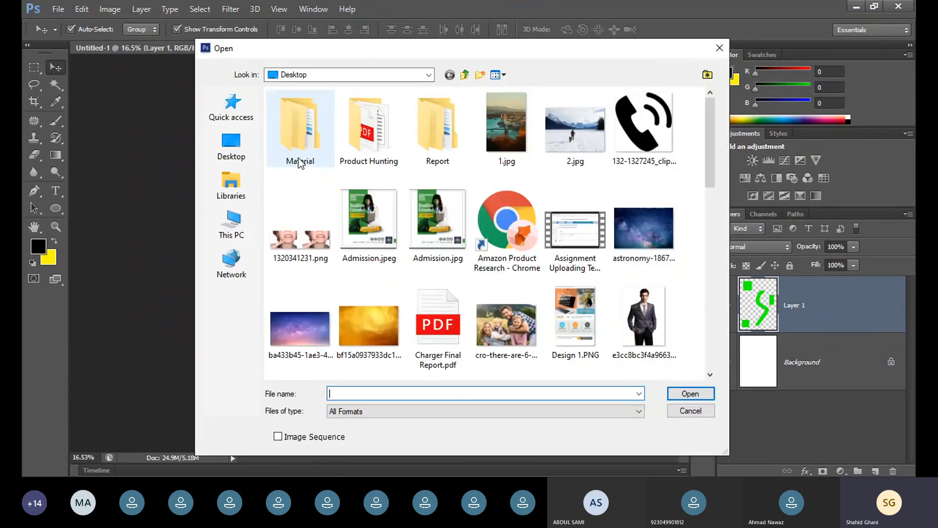
double_click(655, 130)
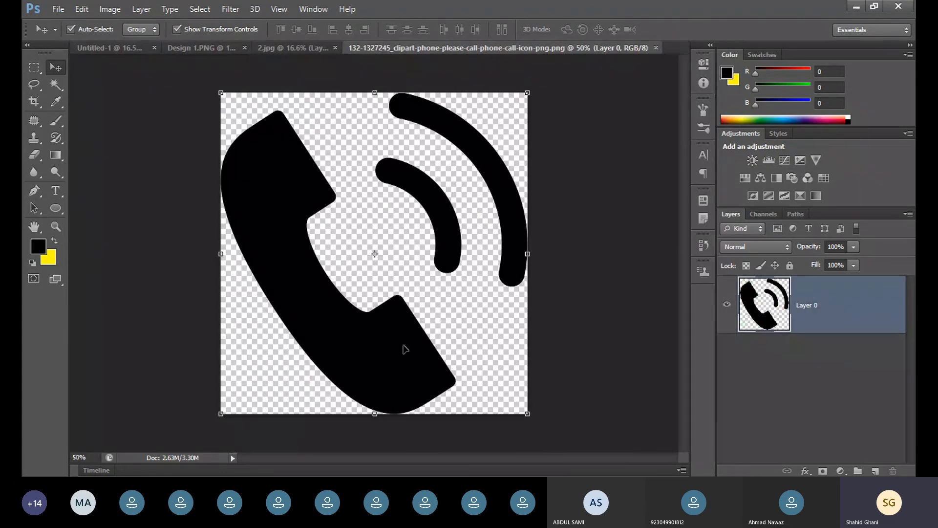
left_click_drag(415, 340, 397, 348)
left_click(618, 184)
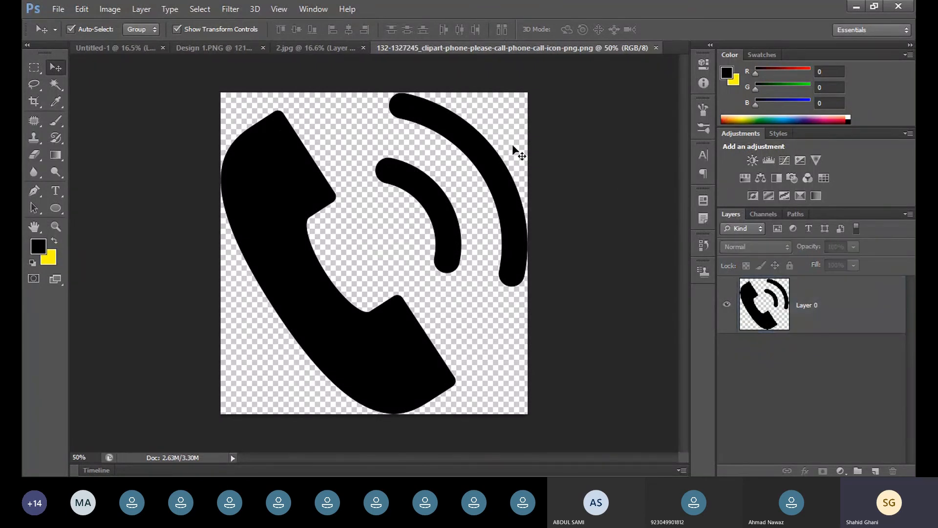
- Try selecting the black phone artwork on Layer 0 with the Magic Wand at tolerance 32, non-contiguous, and clear the selection
left_click(56, 85)
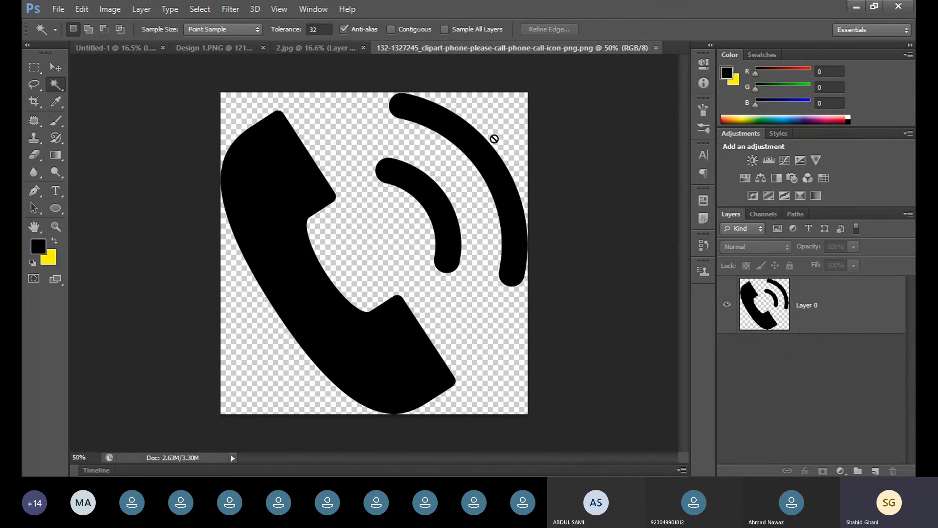
left_click(796, 309)
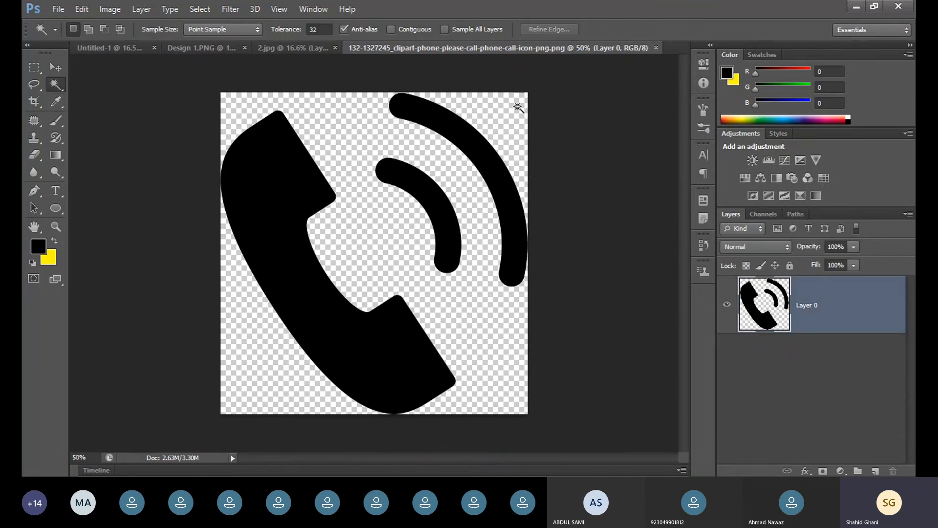
left_click(469, 128)
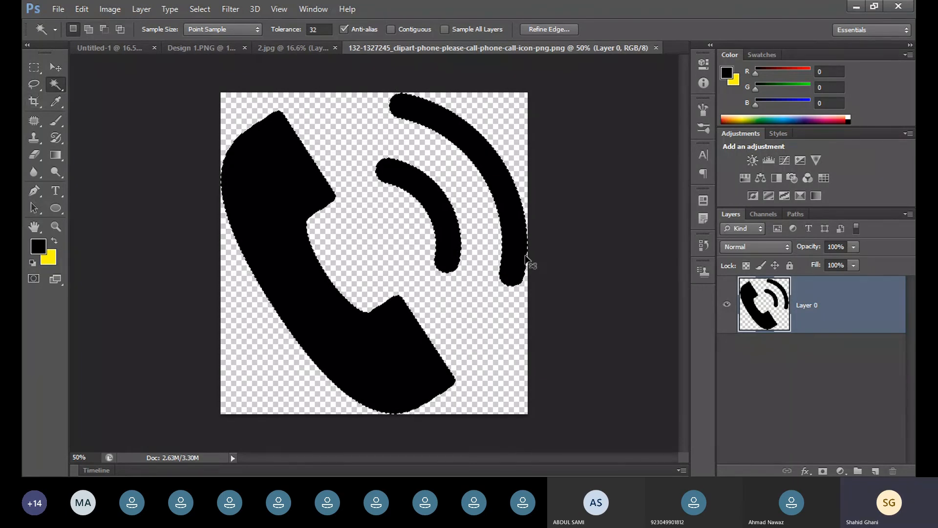
key("ctrl+d")
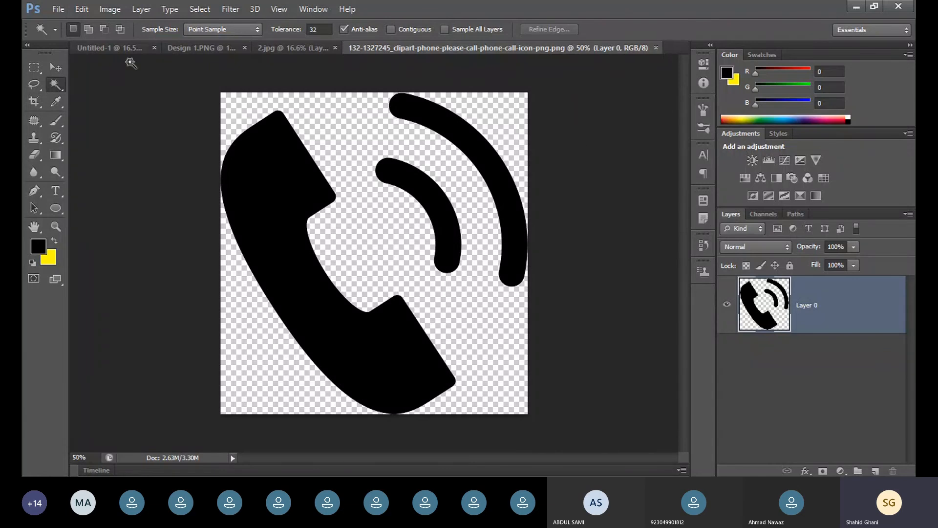
- Scale the black phone artwork down slightly around its centre, commit the transform, and nudge it within the canvas
key("v")
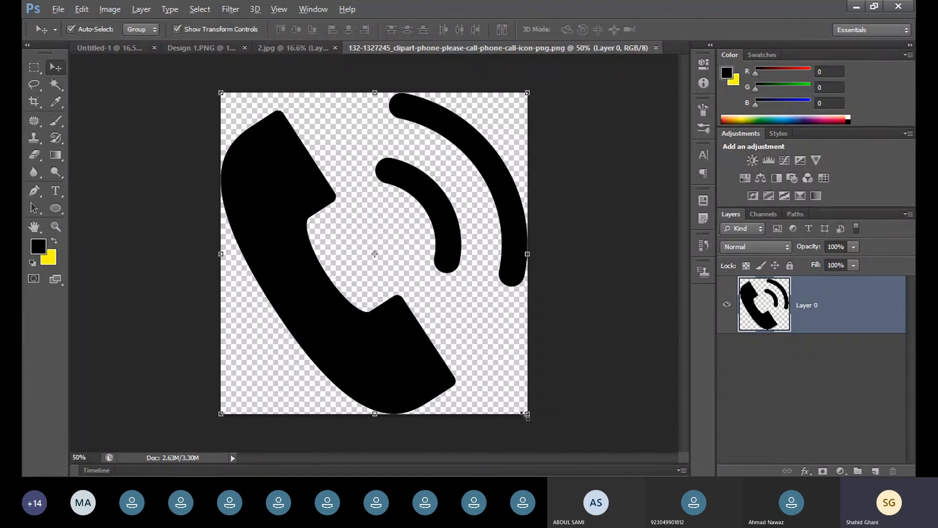
key("ctrl+t")
left_click_drag(527, 413, 506, 391)
double_click(367, 335)
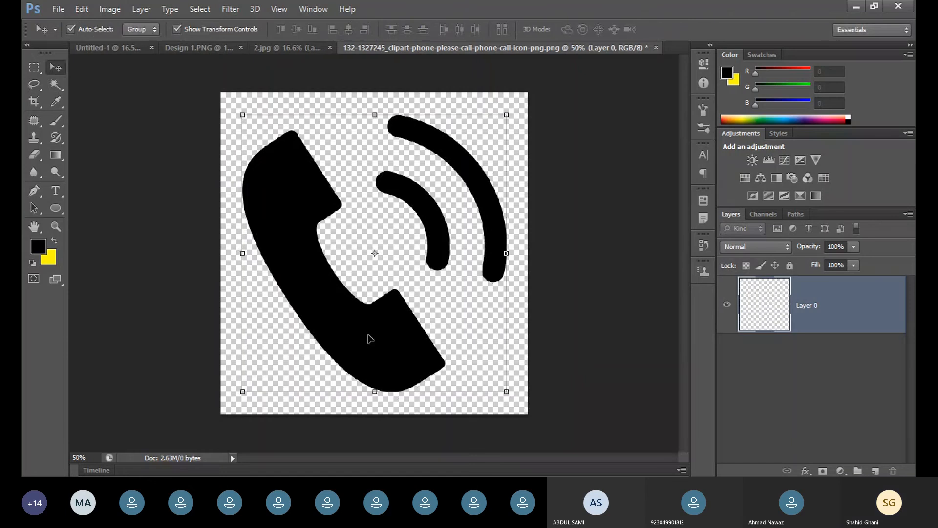
mouse_move(398, 344)
left_mouse_down()
mouse_move(401, 353)
mouse_move(410, 346)
left_mouse_up()
left_click(618, 335)
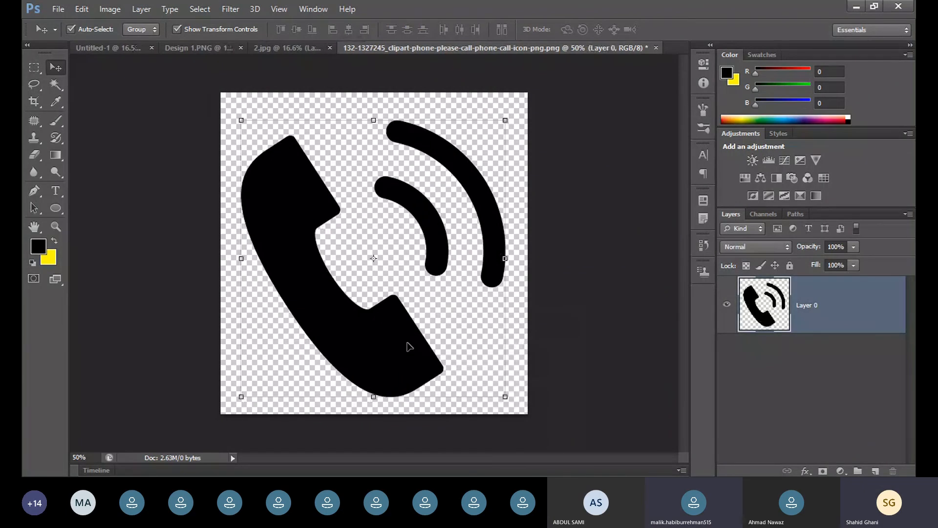
- Recolour the phone artwork on Layer 0 with a bright blue colour fill at 100% opacity, preserving transparency, and deselect the layer
key("i")
key("shift+F5")
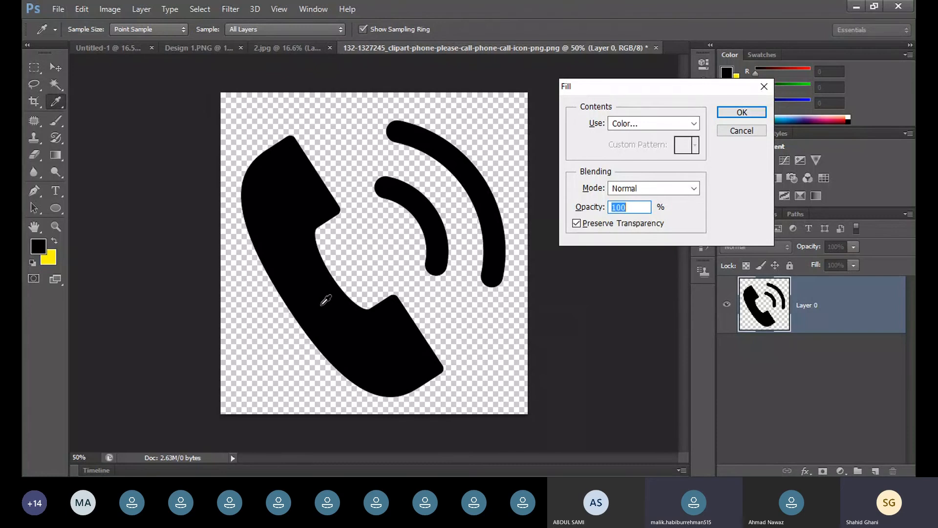
left_click(653, 123)
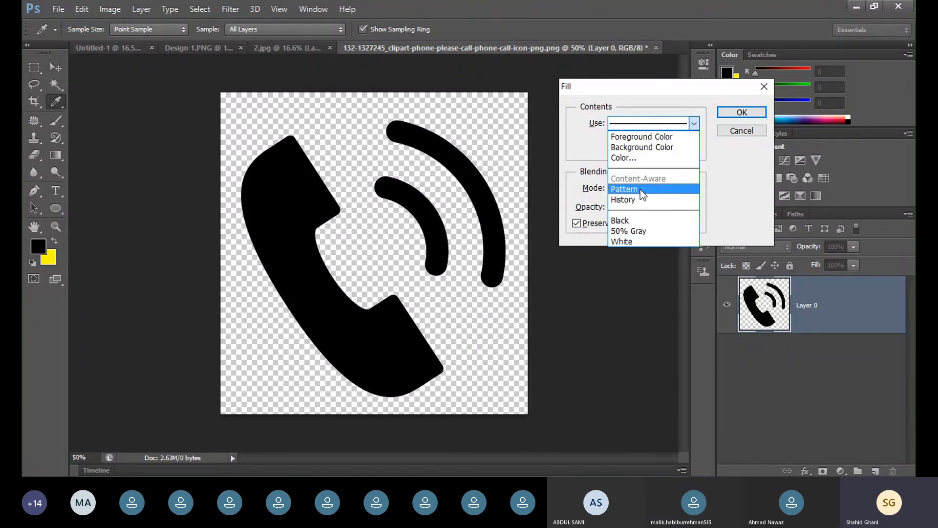
left_click(638, 161)
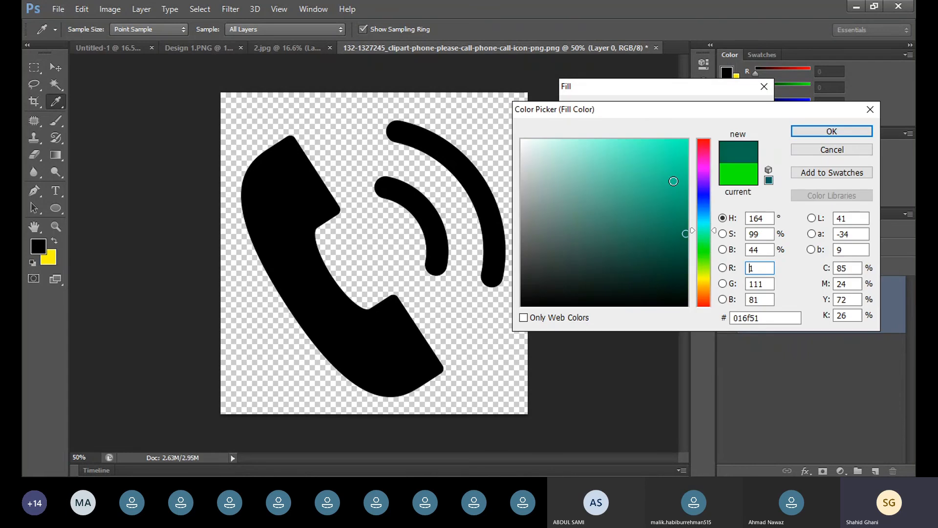
left_click_drag(674, 181, 689, 139)
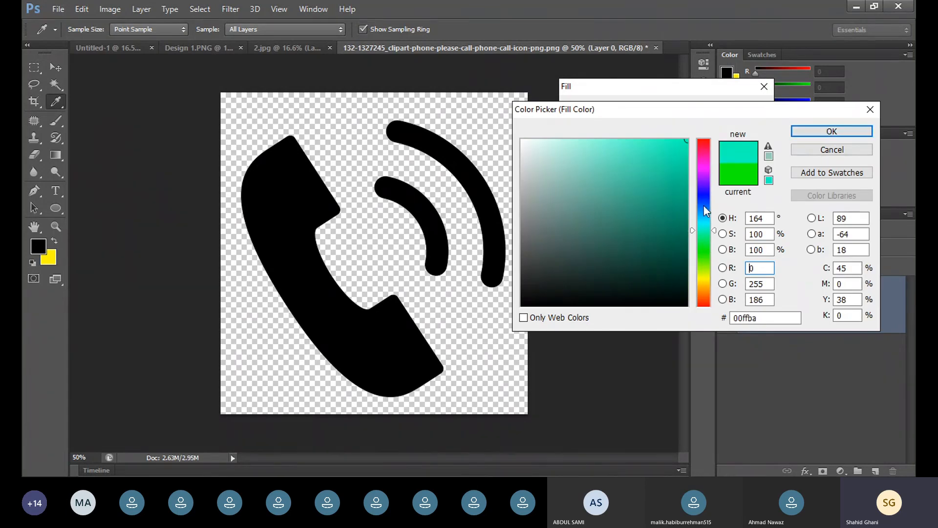
left_click(704, 206)
left_click(825, 130)
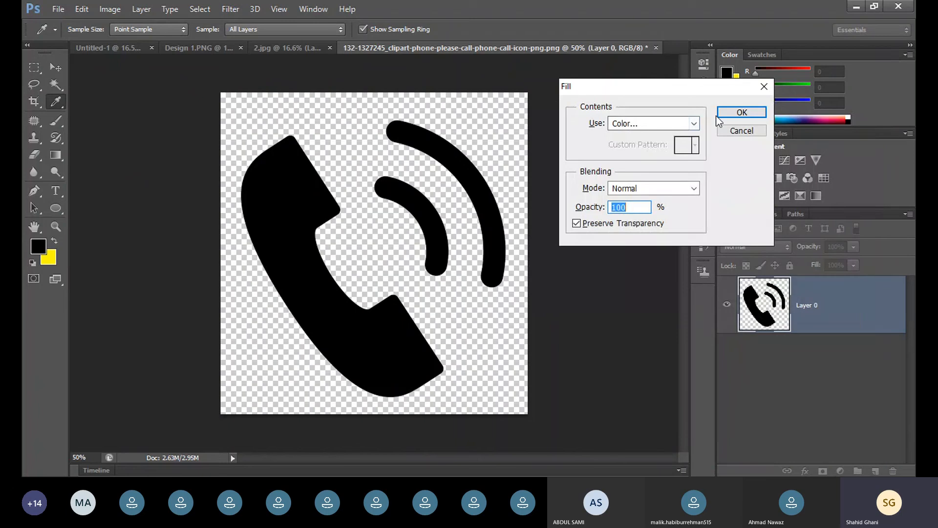
left_click(737, 111)
key("v")
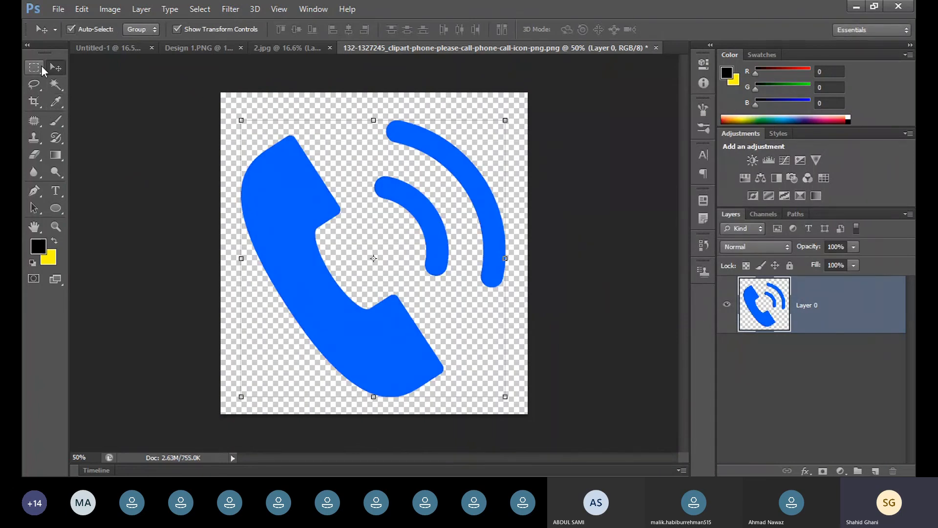
left_click(562, 148)
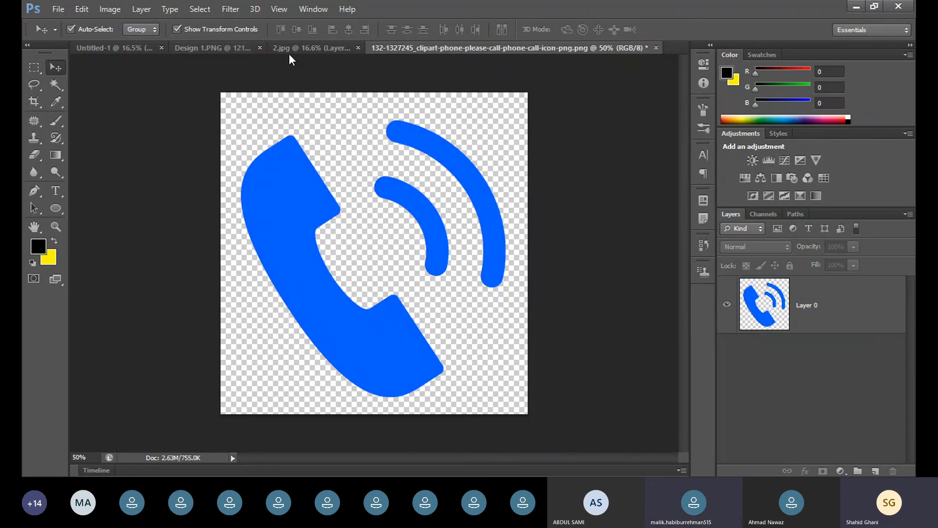
- Close the 2.jpg document without saving its changes
left_click(293, 49)
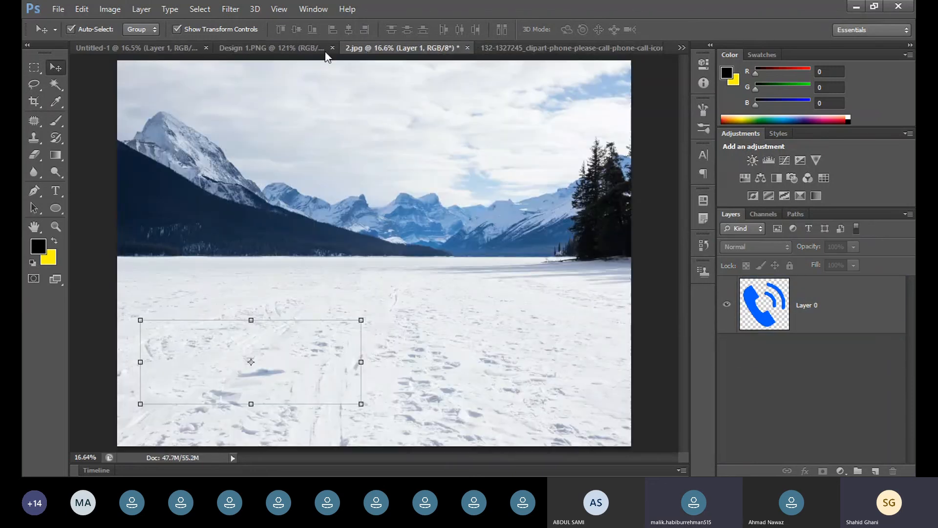
left_click(468, 47)
left_click(471, 193)
- Examine the orange phone badge beside the contact number in Design 1.PNG
left_click(300, 49)
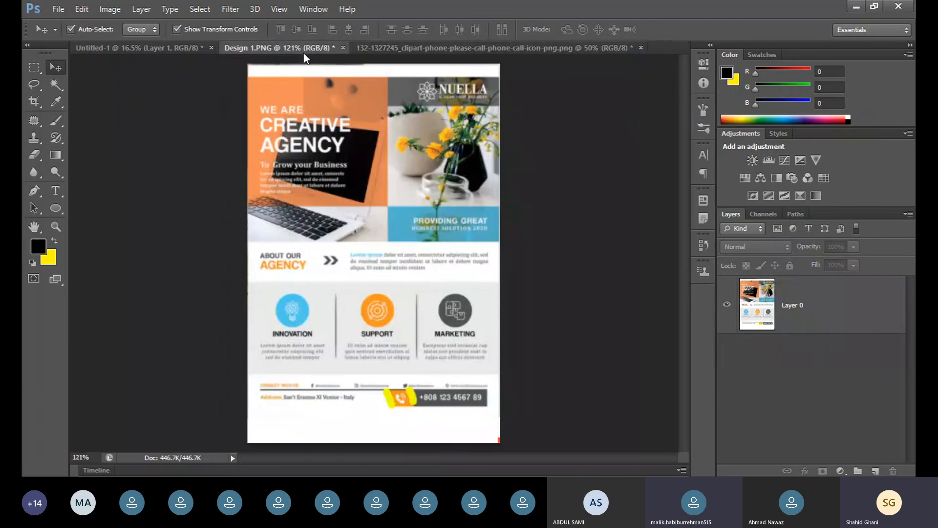
scroll(408, 427, "up", 5)
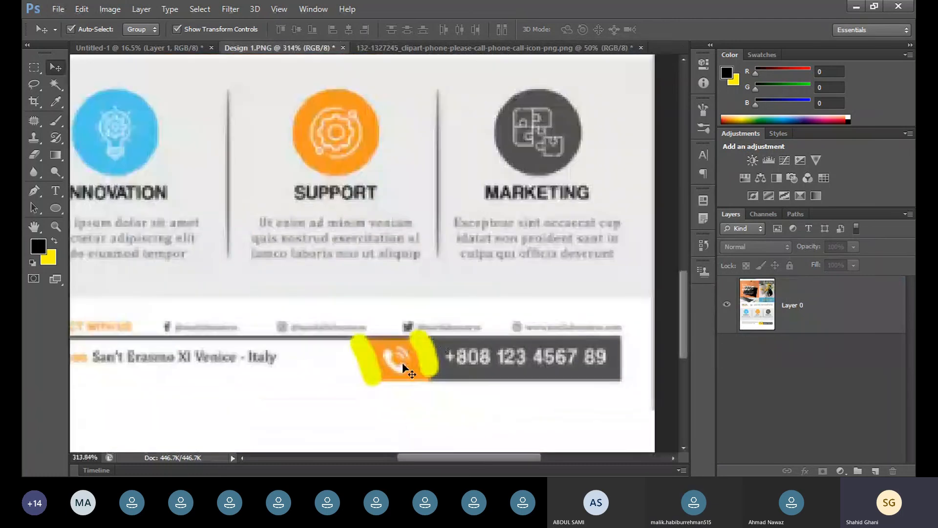
scroll(400, 365, "down", 3)
scroll(394, 377, "down", 3)
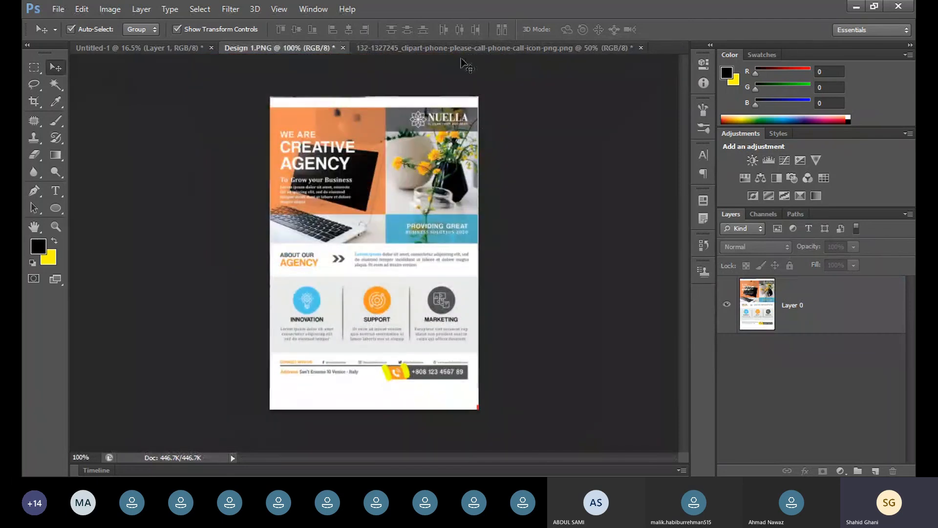
- Return to the phone icon document and scale the blue phone down proportionally to about 46%
left_click(463, 48)
left_click(370, 338)
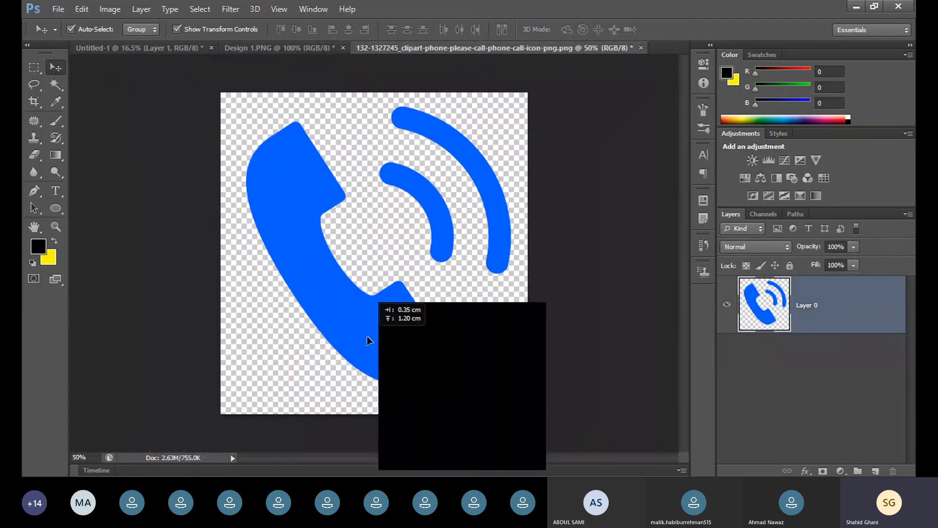
key("alt")
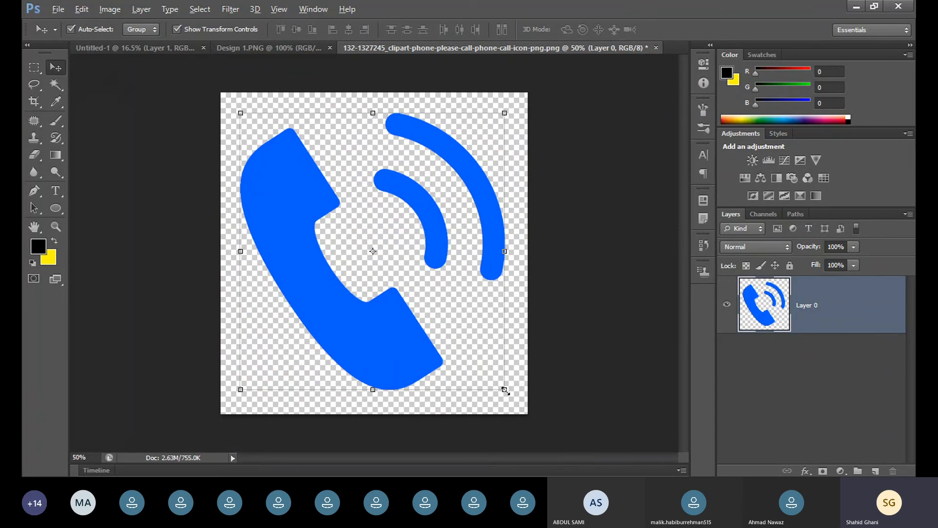
left_click_drag(505, 389, 409, 284)
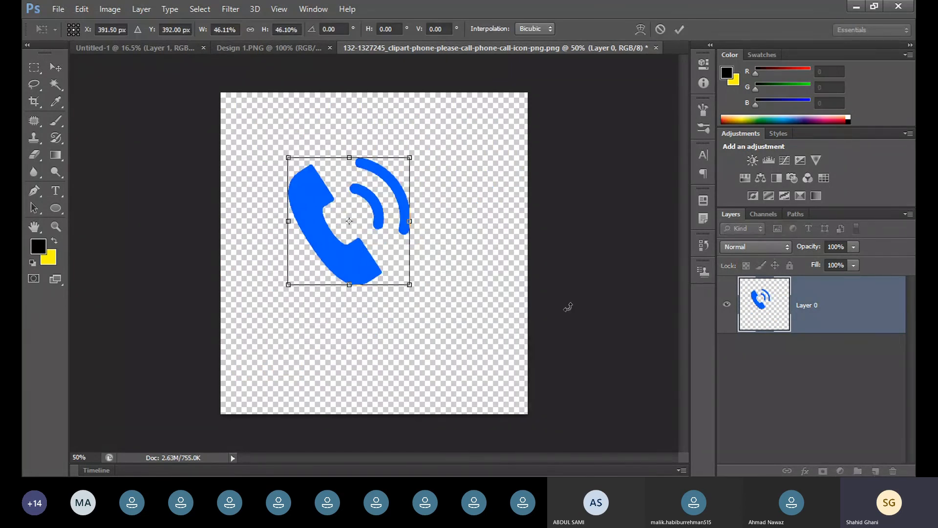
key("Return")
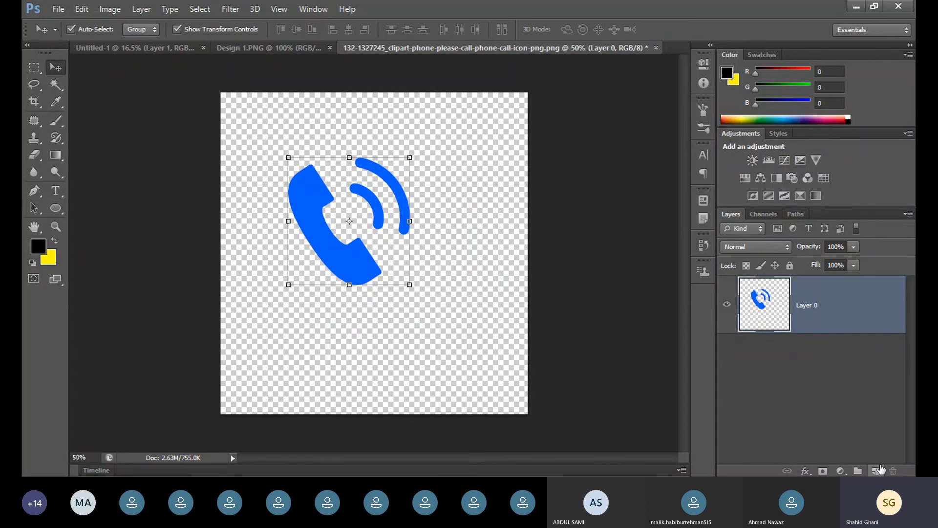
- Add a new layer above the phone and make a wide rectangular marquee selection across the lower half of the canvas
left_click(876, 470)
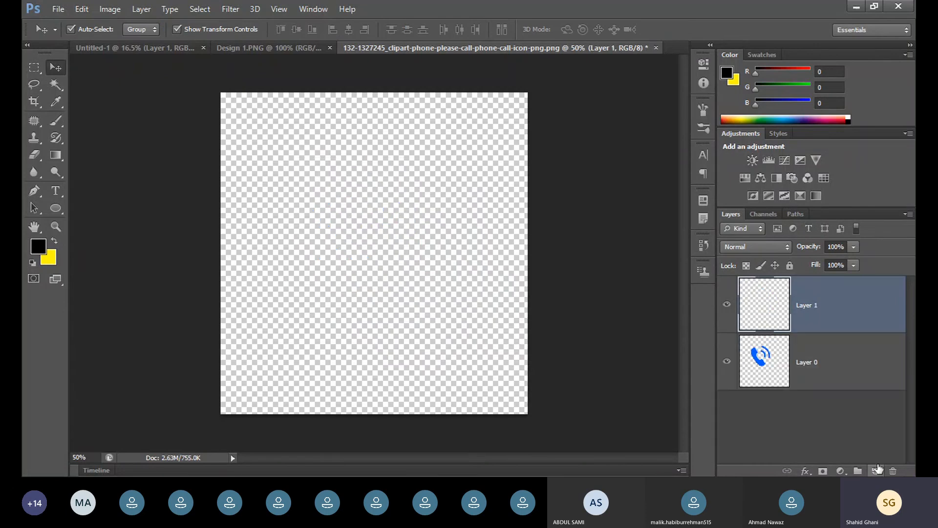
left_click(42, 67)
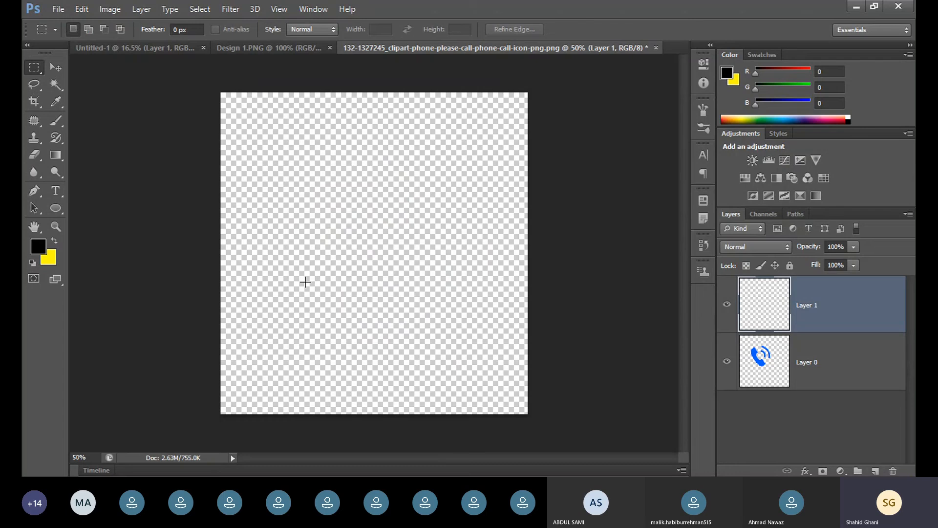
left_click_drag(278, 270, 479, 347)
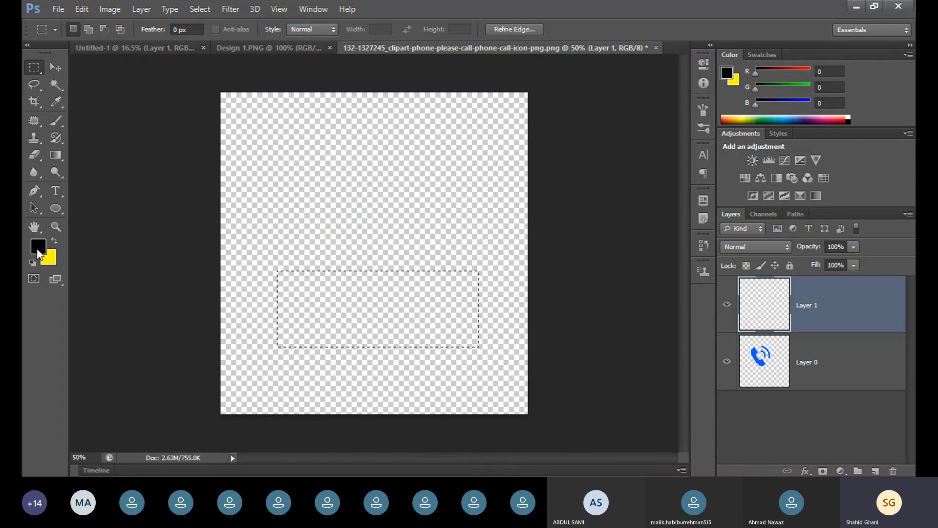
- Set the foreground colour to orange (ffa800), fill the rectangular selection on Layer 1 with it, and deselect
left_click(38, 251)
left_click(687, 141)
left_click(690, 252)
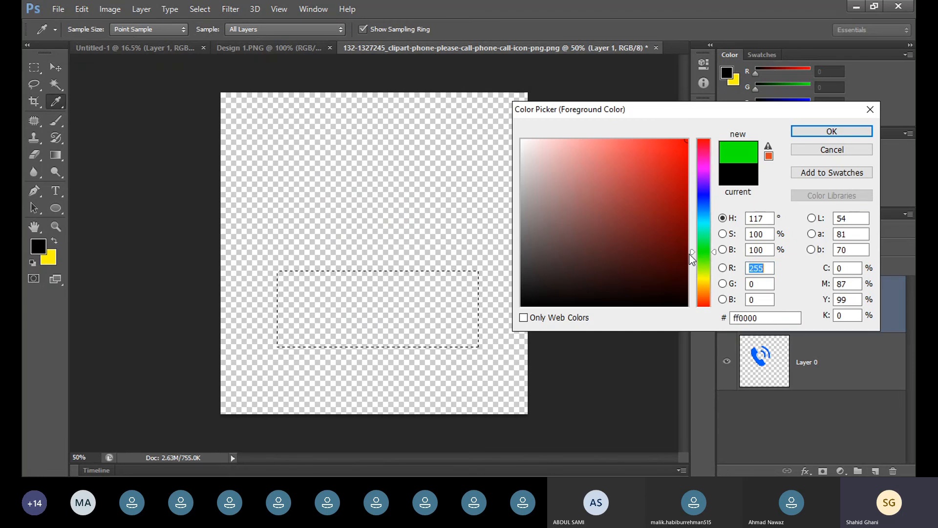
left_click_drag(691, 259, 693, 288)
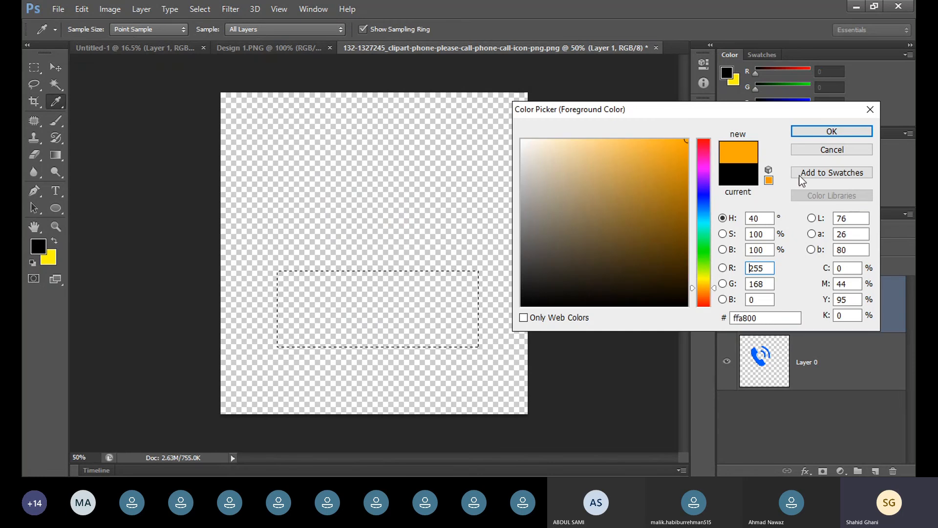
left_click(831, 131)
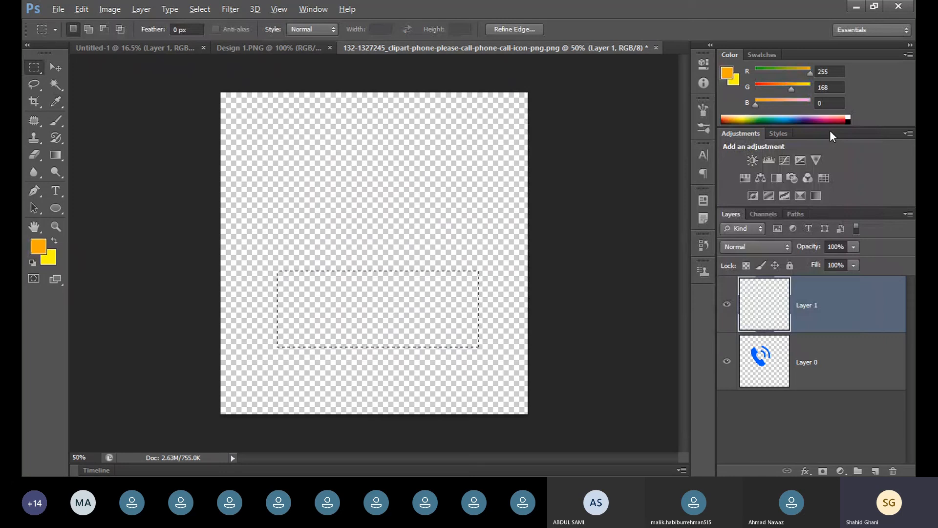
key("alt+BackSpace")
key("ctrl+d")
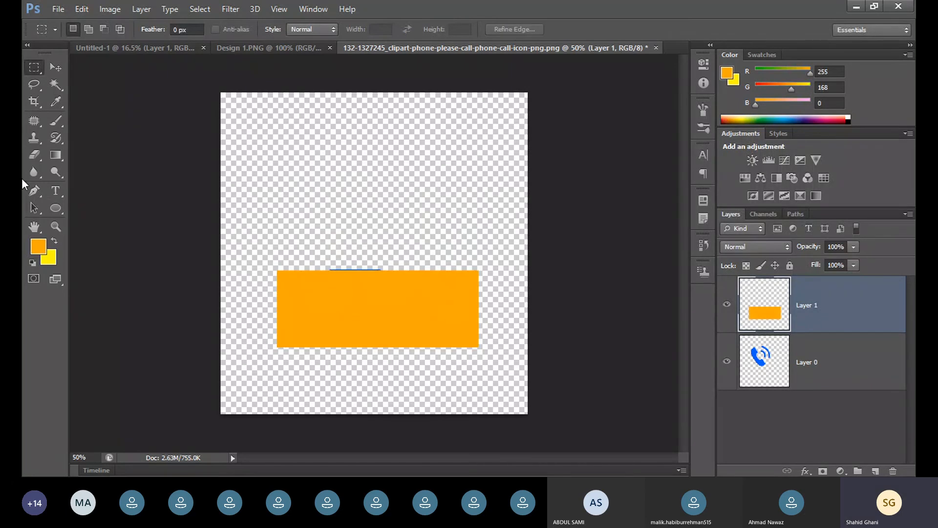
- Shift both lower corners of the orange rectangle left to form a slanted parallelogram, and commit the transform
left_click(55, 67)
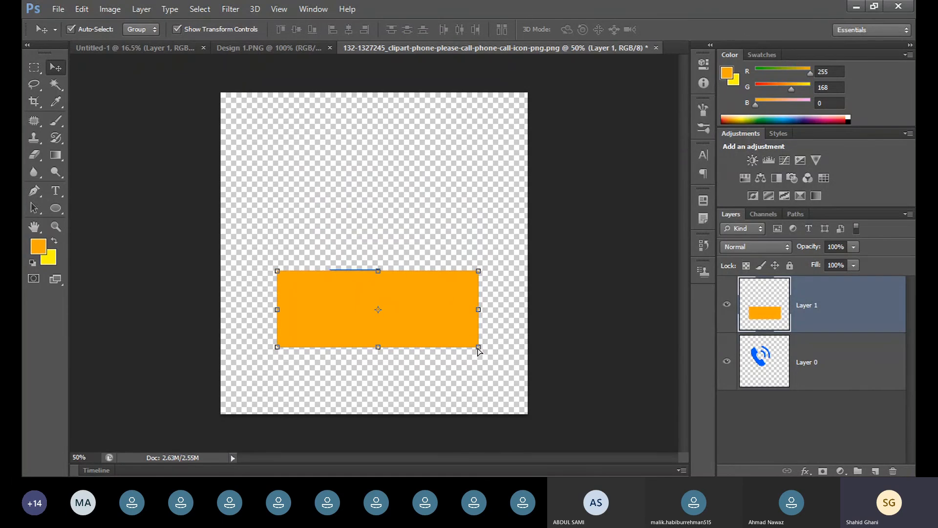
left_click_drag(479, 348, 451, 350)
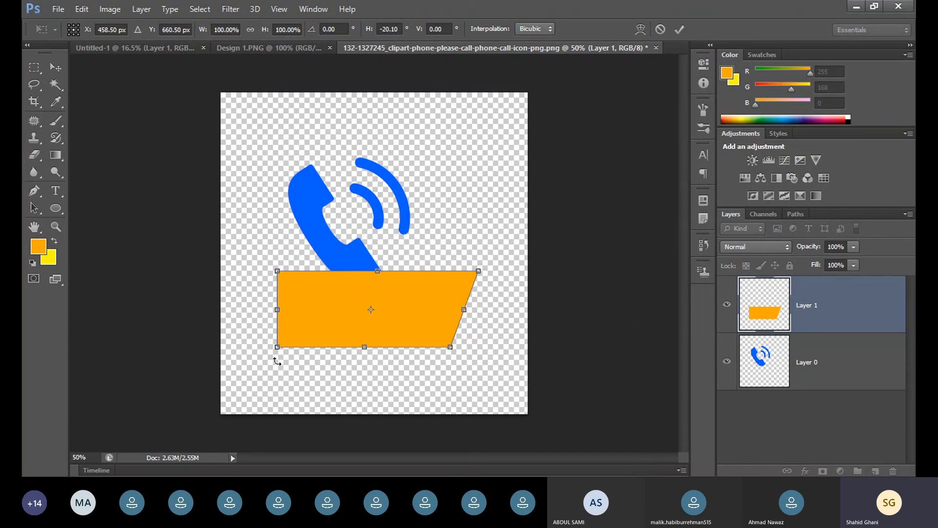
left_click_drag(277, 347, 246, 348)
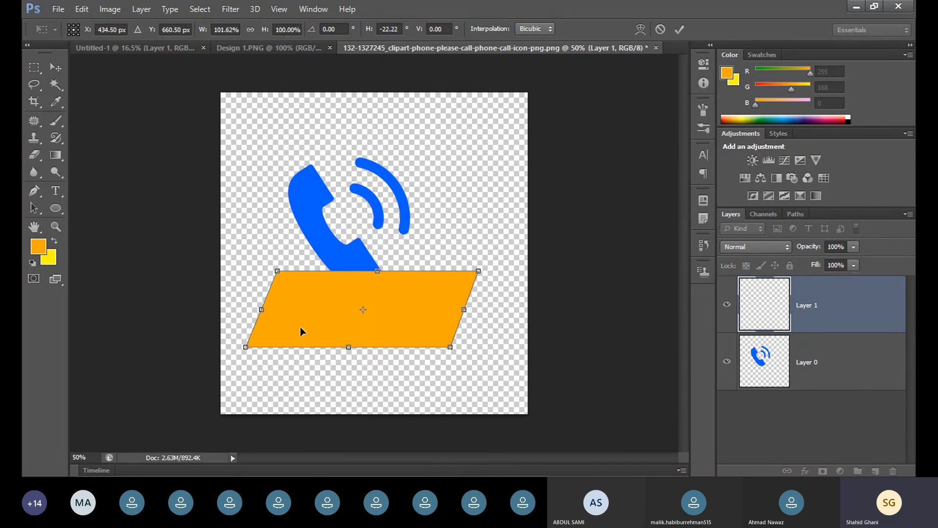
key("Return")
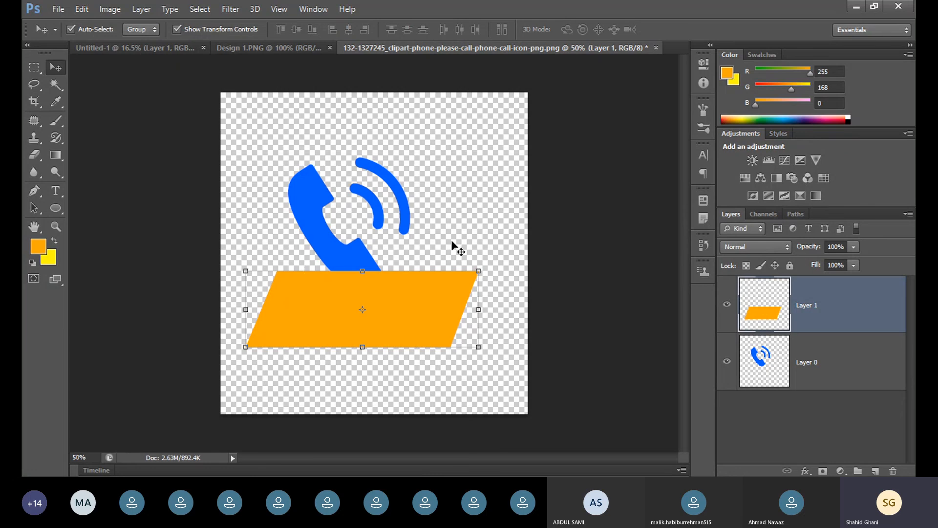
- Move the orange parallelogram up over the phone, and scale the blue phone down to about 74%
left_click_drag(418, 320, 394, 268)
left_click(320, 196)
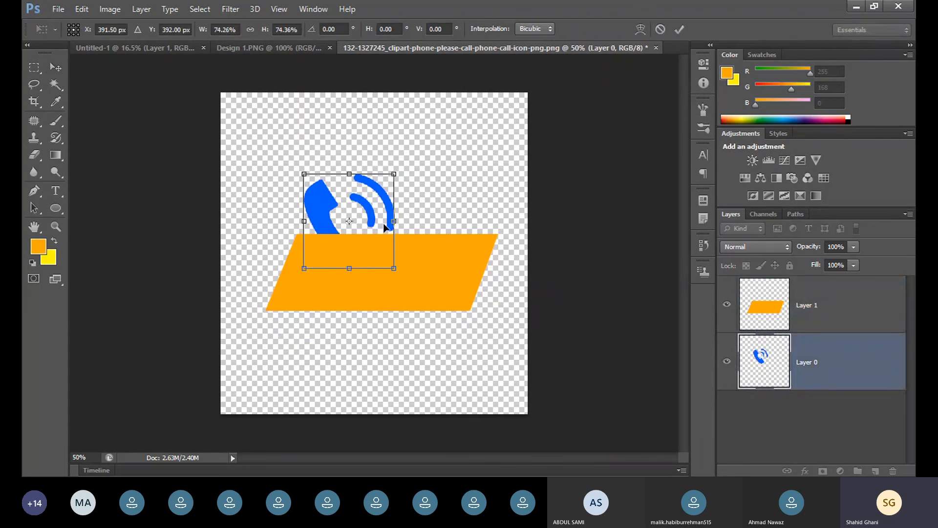
key("Return")
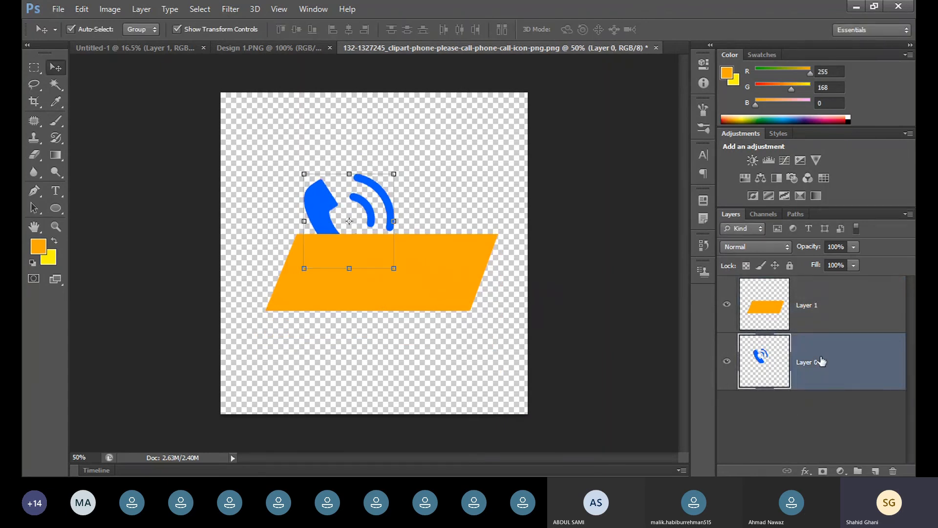
- Move Layer 0 above Layer 1 and position the blue phone at the centre of the orange parallelogram
left_click_drag(822, 362, 801, 285)
left_click(515, 299)
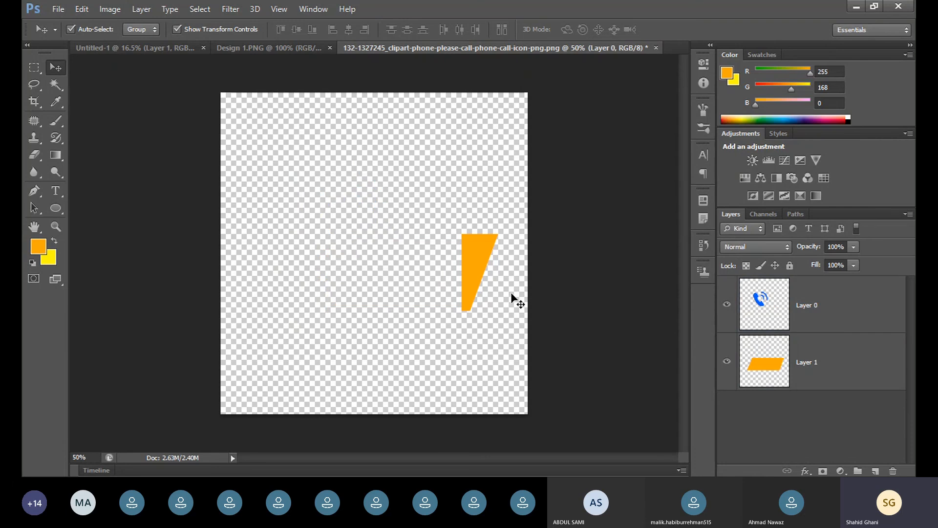
left_click(341, 279)
left_click_drag(358, 259, 389, 291)
key("Return")
- Narrow the orange parallelogram symmetrically around the phone to about 56% of its width
left_click(456, 277)
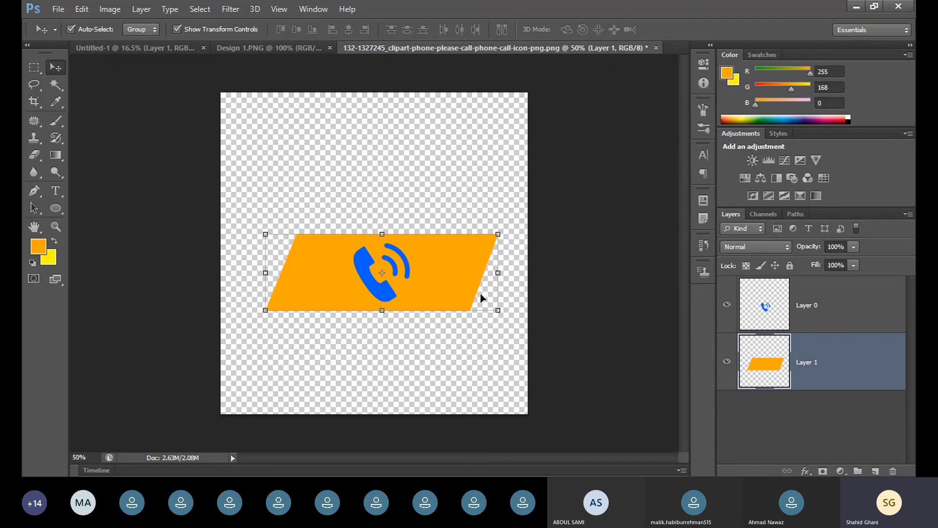
left_click_drag(497, 278, 446, 272)
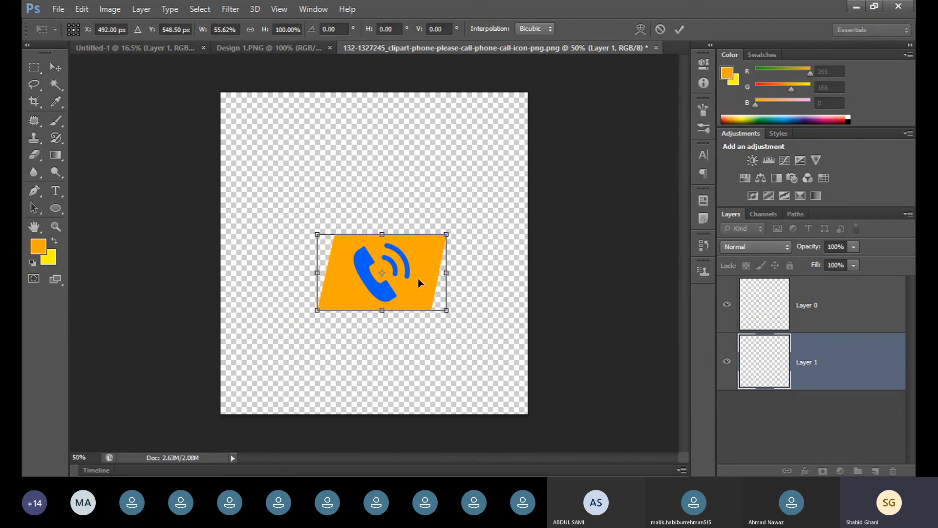
key("Return")
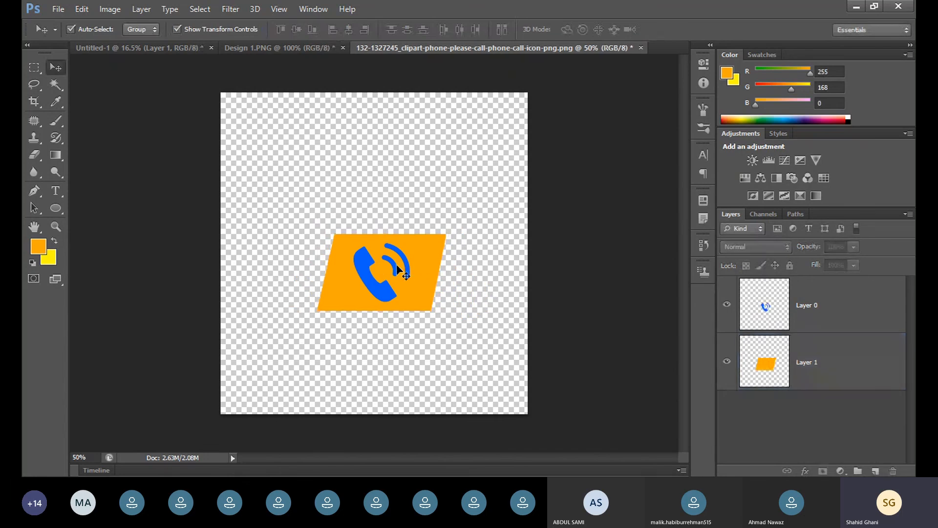
- Fill the blue phone on Layer 0 with white, preserving transparency, and deselect the layer's artwork on the canvas
left_click(378, 292)
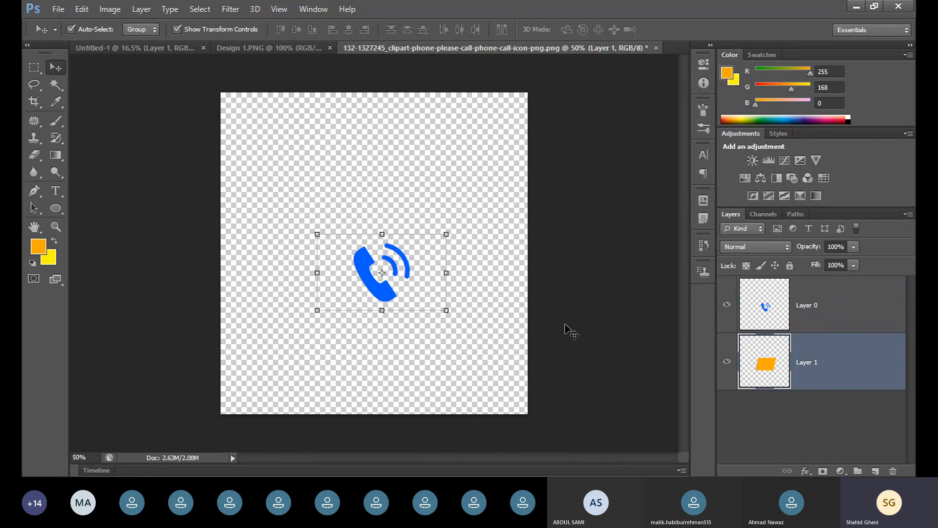
left_click(429, 278)
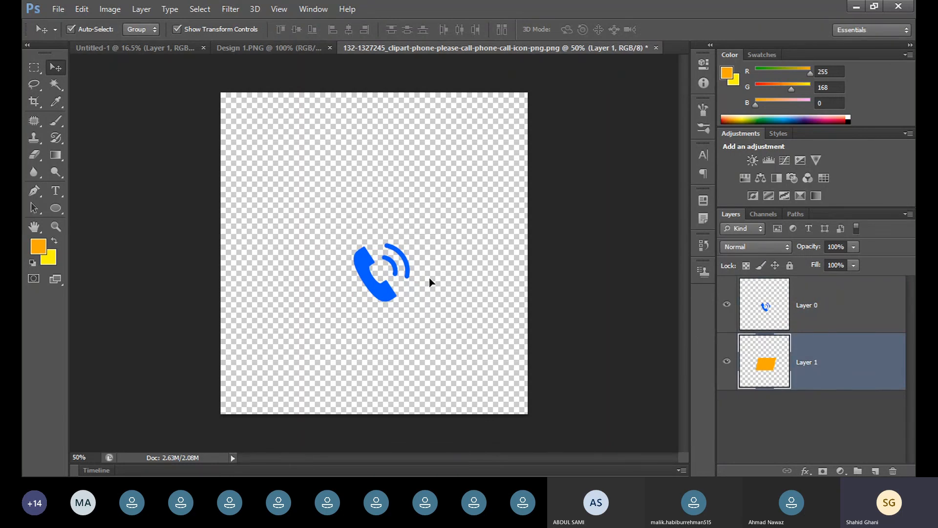
left_click(817, 301)
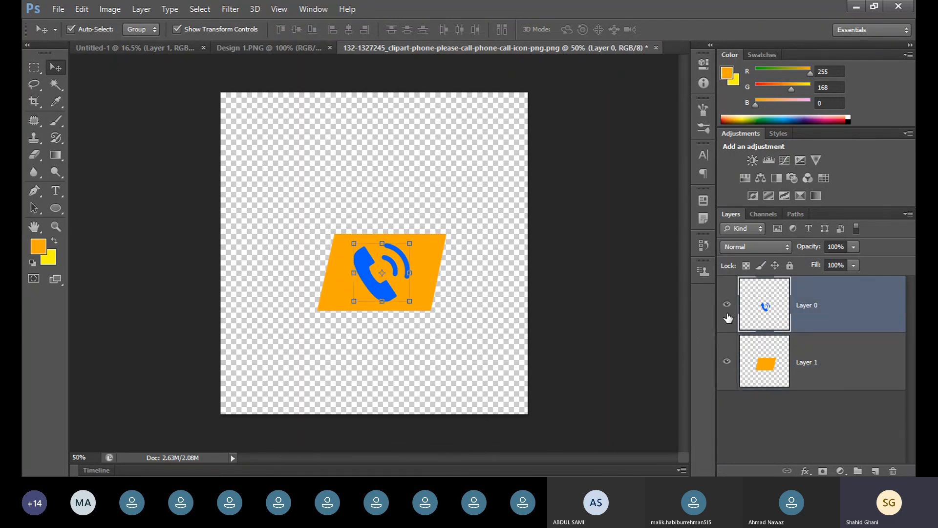
key("shift+F5")
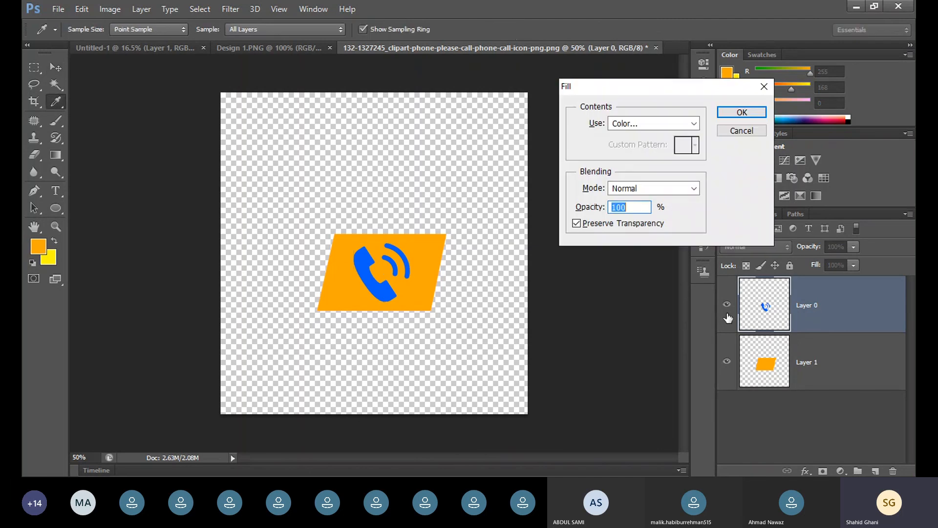
left_click(674, 122)
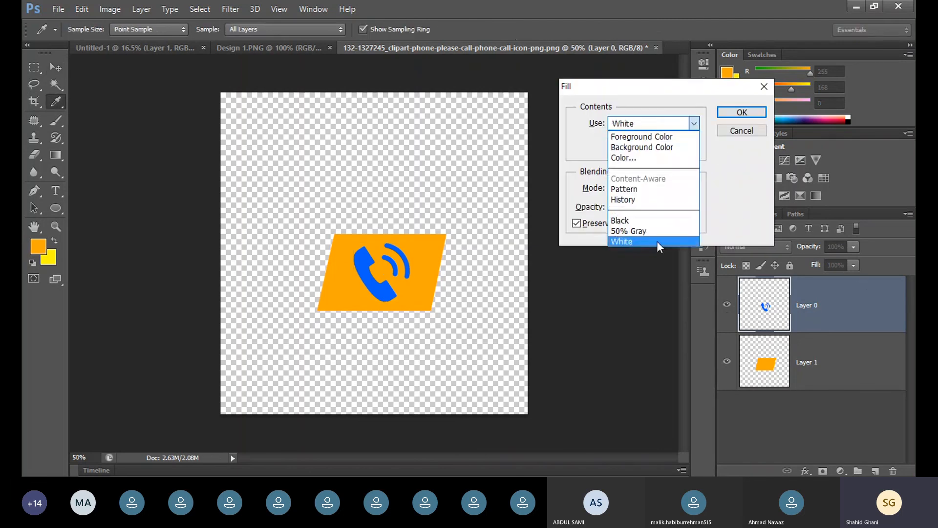
left_click(657, 240)
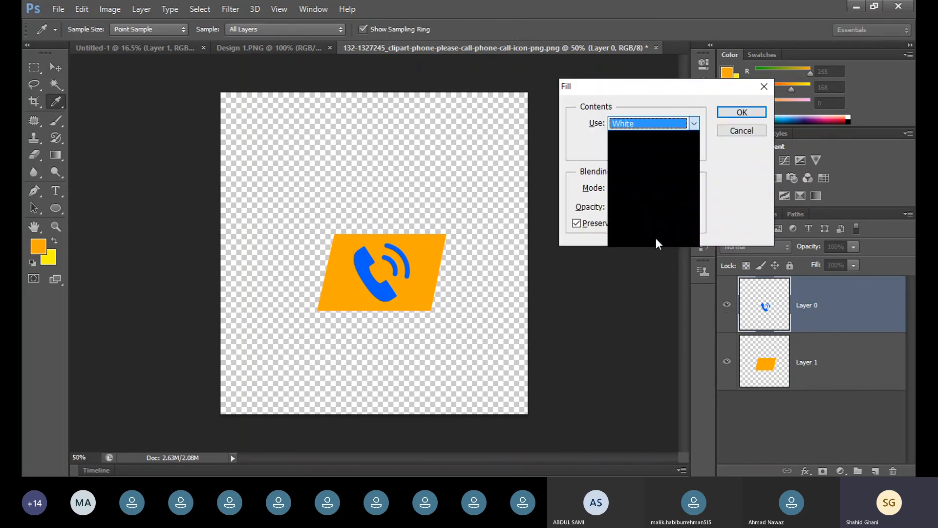
left_click(724, 111)
left_click(326, 137)
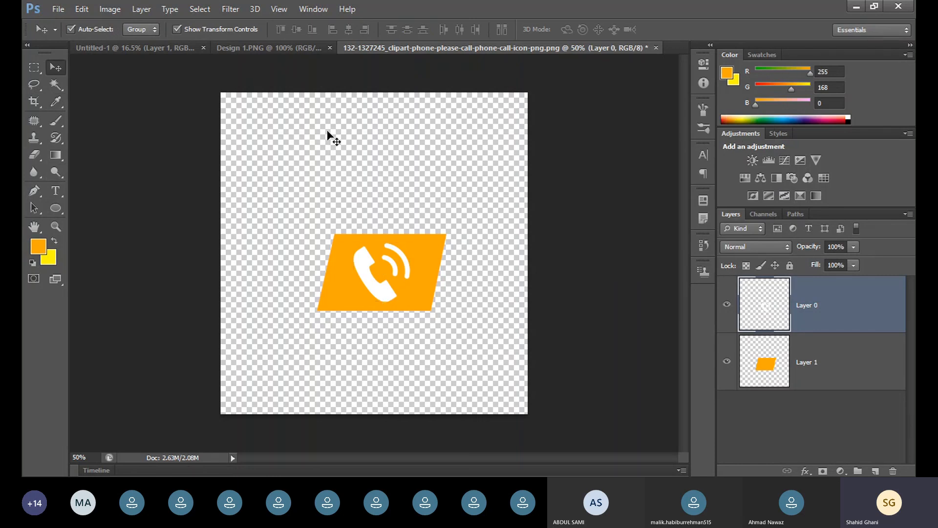